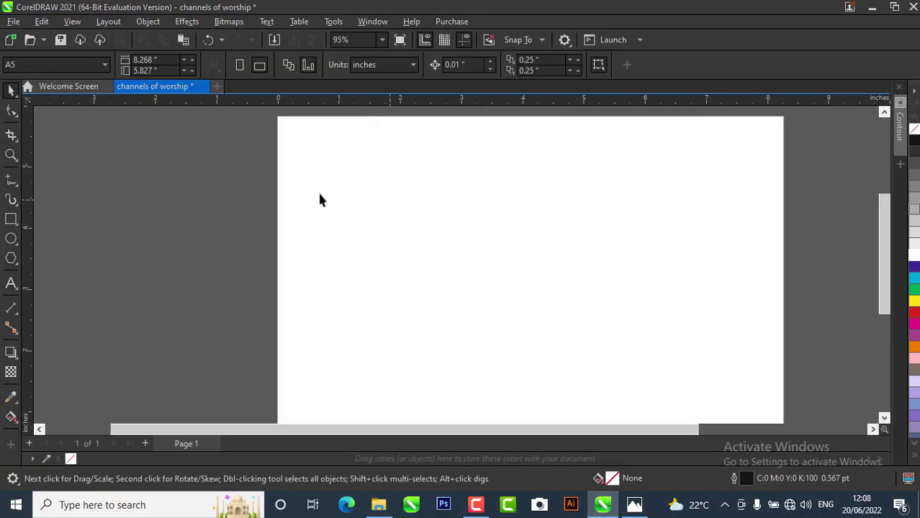
- Close the old channels of worship document and dismiss the save prompt
{"action": "scroll", "coordinate": [318, 199], "scroll_direction": "down", "scroll_amount": 1}
{"action": "scroll", "coordinate": [598, 308], "scroll_direction": "up", "scroll_amount": 1}
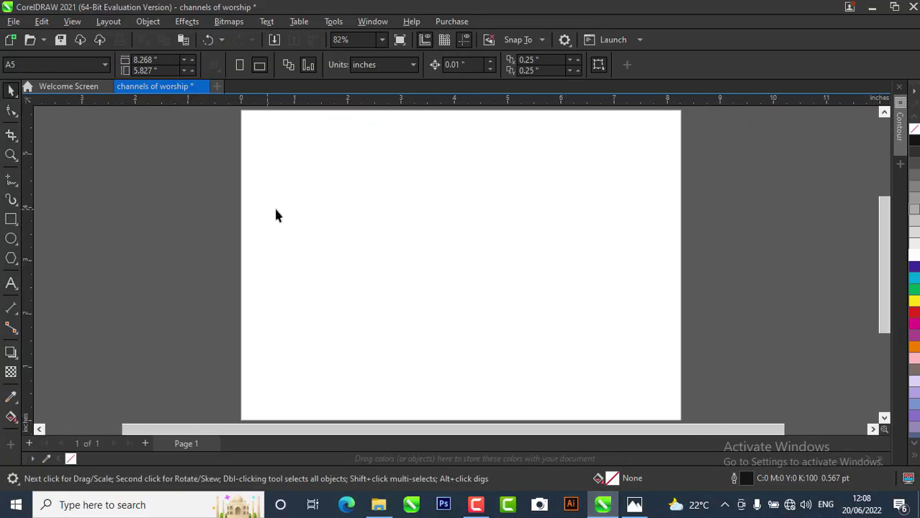
{"action": "scroll", "coordinate": [275, 206], "scroll_direction": "down", "scroll_amount": 1}
{"action": "left_click", "coordinate": [203, 85]}
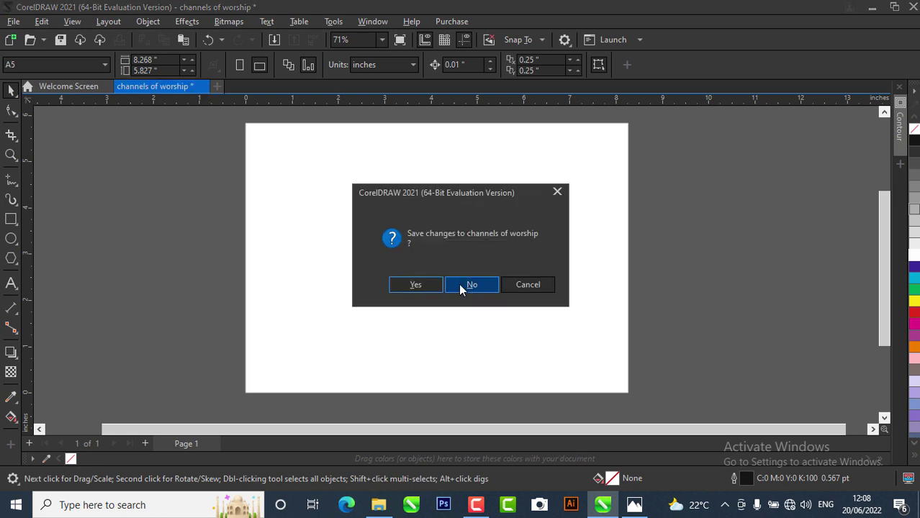
{"action": "left_click", "coordinate": [461, 285]}
- Create a new A5 landscape, 300 dpi document named 'channels of worship'
{"action": "left_click", "coordinate": [13, 20]}
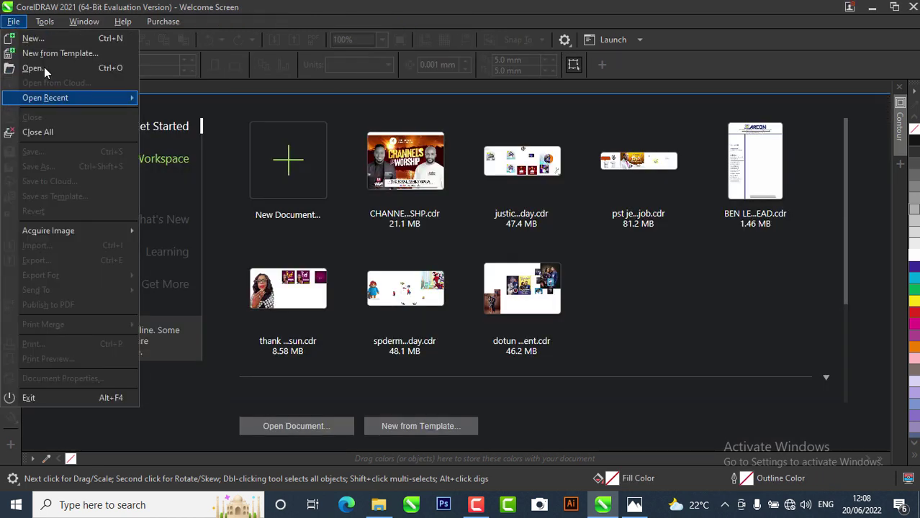
{"action": "left_click", "coordinate": [36, 39]}
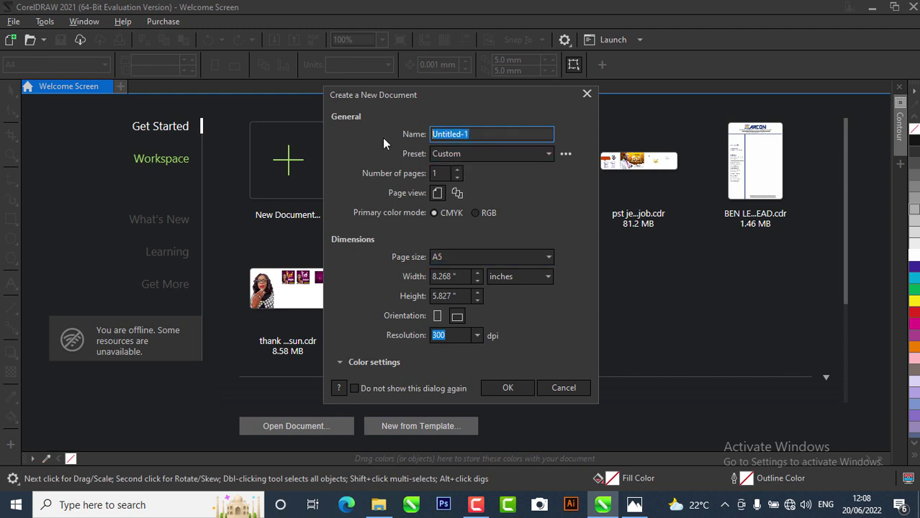
{"action": "type", "text": "channels p"}
{"action": "key", "text": "BackSpace"}
{"action": "type", "text": "of worship"}
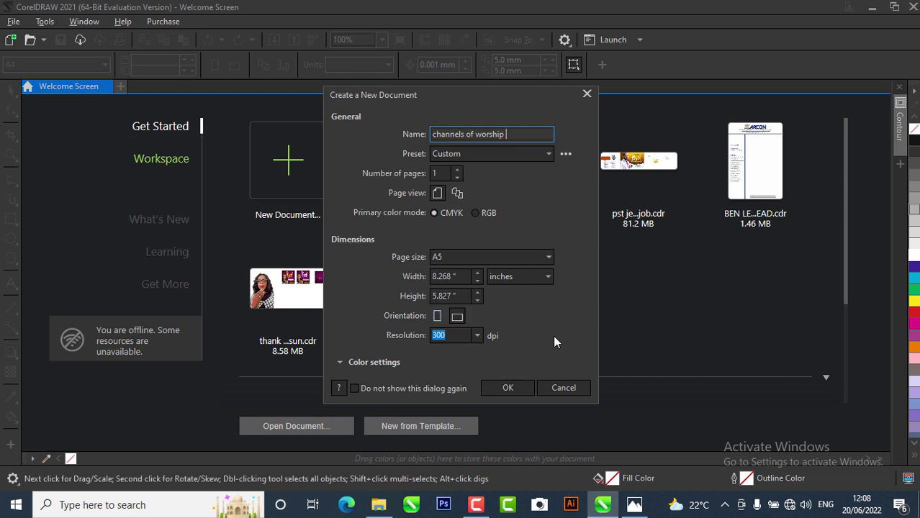
{"action": "left_click", "coordinate": [508, 388]}
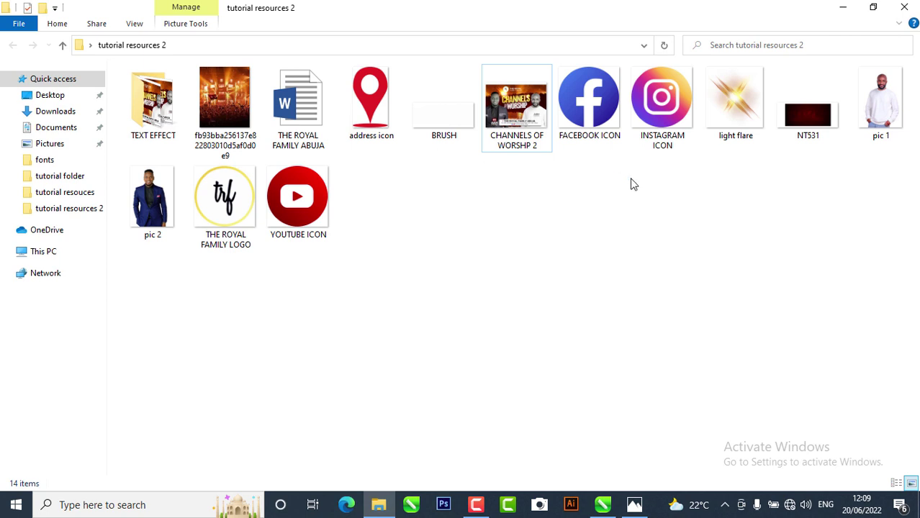
- Drag the fb93 concert JPG from the tutorial resources 2 folder into CorelDRAW
{"action": "left_click", "coordinate": [452, 124]}
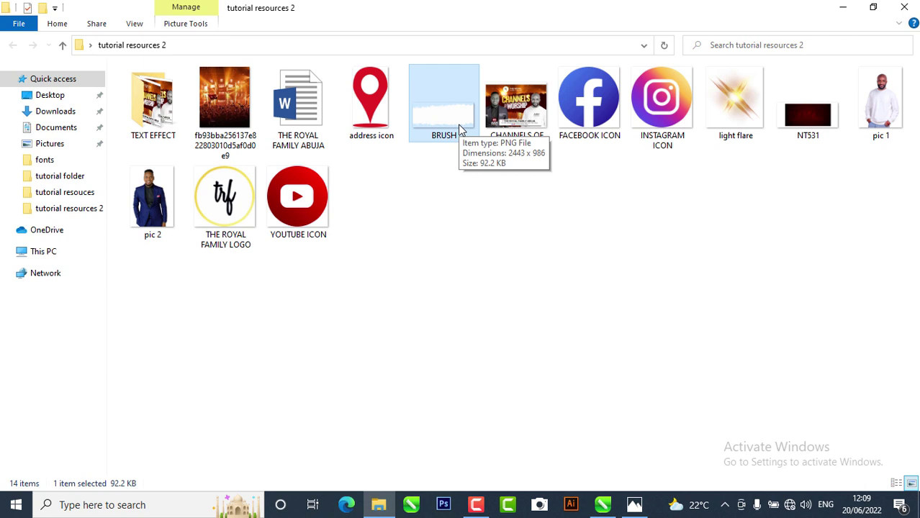
{"action": "left_click", "coordinate": [638, 269]}
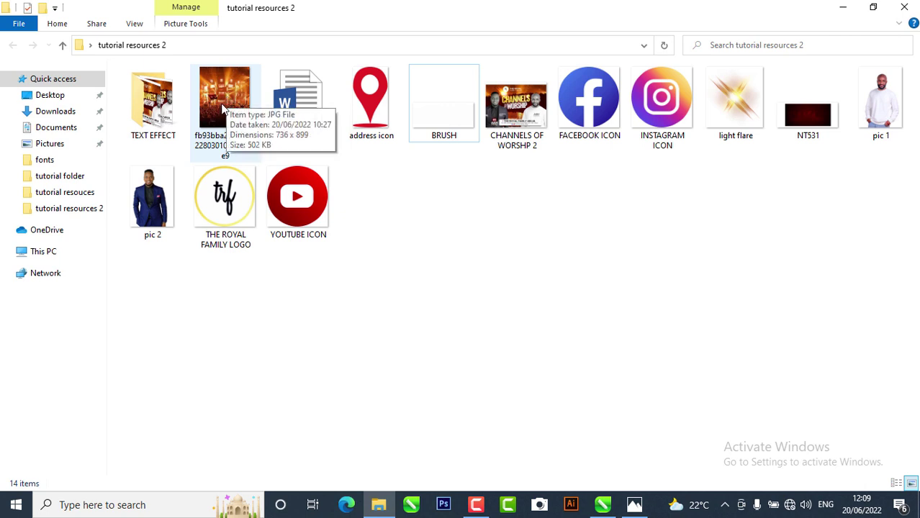
{"action": "left_click_drag", "start_coordinate": [222, 108], "coordinate": [410, 307]}
- Scale the concert photo down to 66.8% and park it beside the page
{"action": "scroll", "coordinate": [308, 257], "scroll_direction": "down", "scroll_amount": 2}
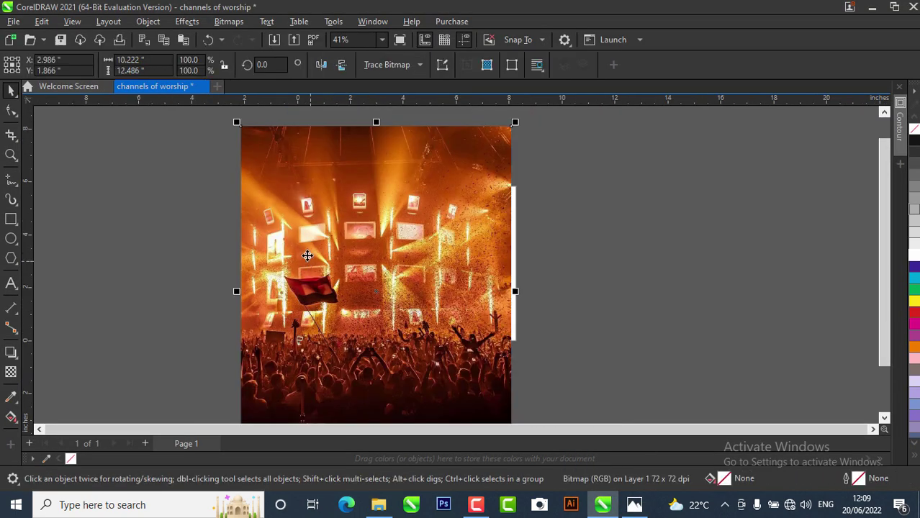
{"action": "left_click_drag", "start_coordinate": [569, 175], "coordinate": [492, 265]}
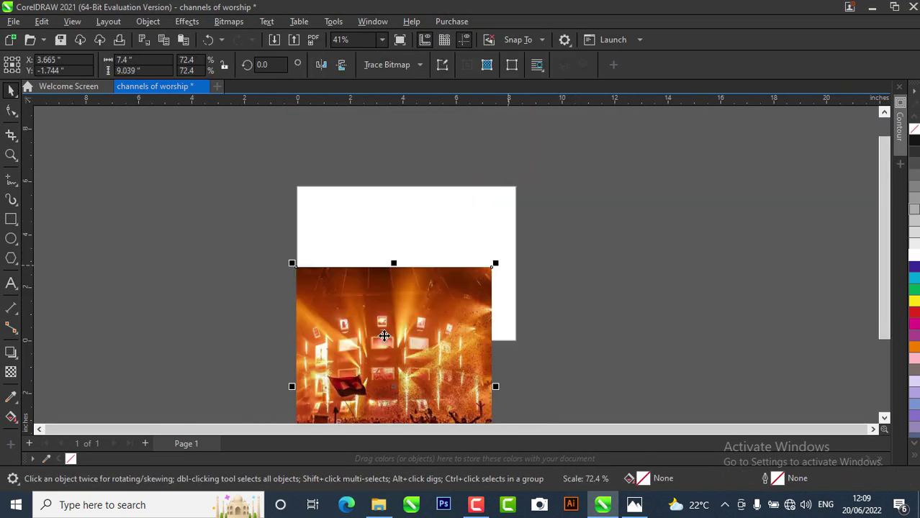
{"action": "left_click_drag", "start_coordinate": [423, 358], "coordinate": [430, 281]}
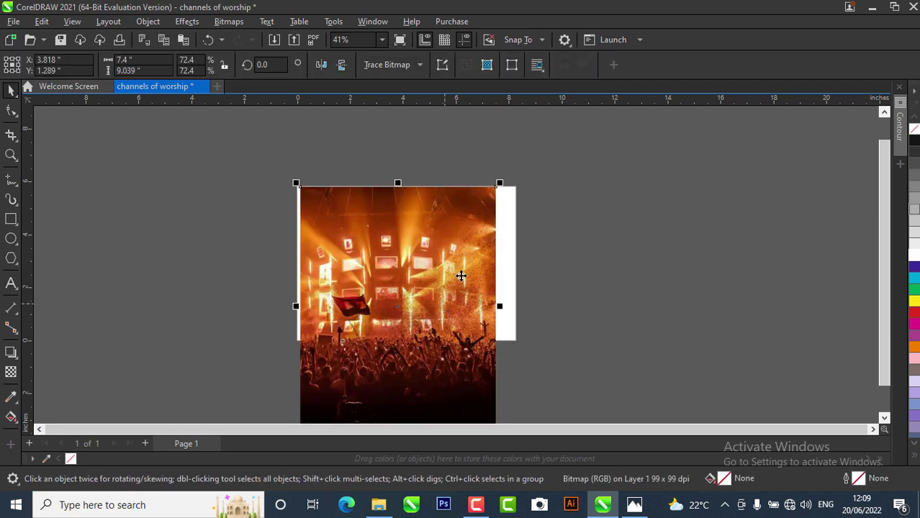
{"action": "scroll", "coordinate": [462, 273], "scroll_direction": "up", "scroll_amount": 1}
{"action": "left_click_drag", "start_coordinate": [497, 189], "coordinate": [483, 189]}
{"action": "left_click_drag", "start_coordinate": [460, 251], "coordinate": [702, 244]}
{"action": "left_click_drag", "start_coordinate": [622, 244], "coordinate": [679, 245]}
{"action": "left_click", "coordinate": [244, 253]}
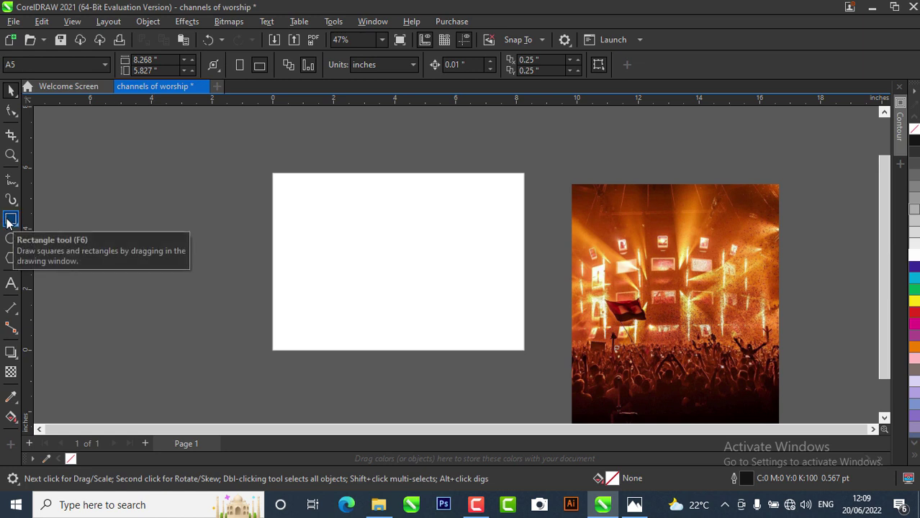
- Create a page-sized rectangle and PowerClip the concert photo inside it
{"action": "double_click", "coordinate": [10, 219]}
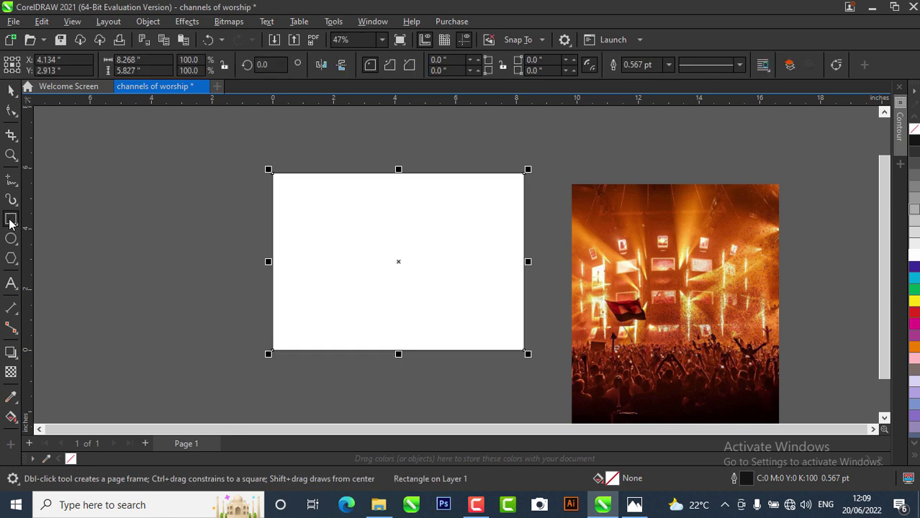
{"action": "key", "text": "space"}
{"action": "left_click", "coordinate": [636, 283]}
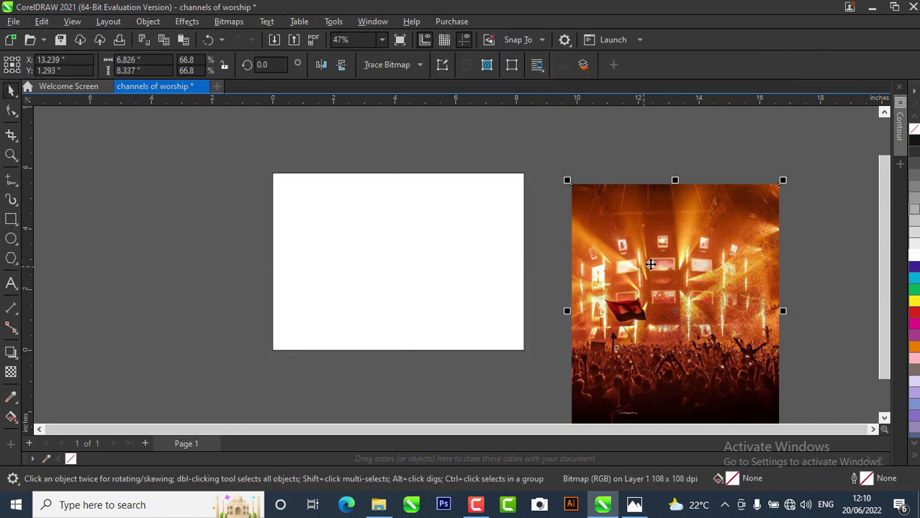
{"action": "left_click_drag", "start_coordinate": [650, 263], "coordinate": [419, 263]}
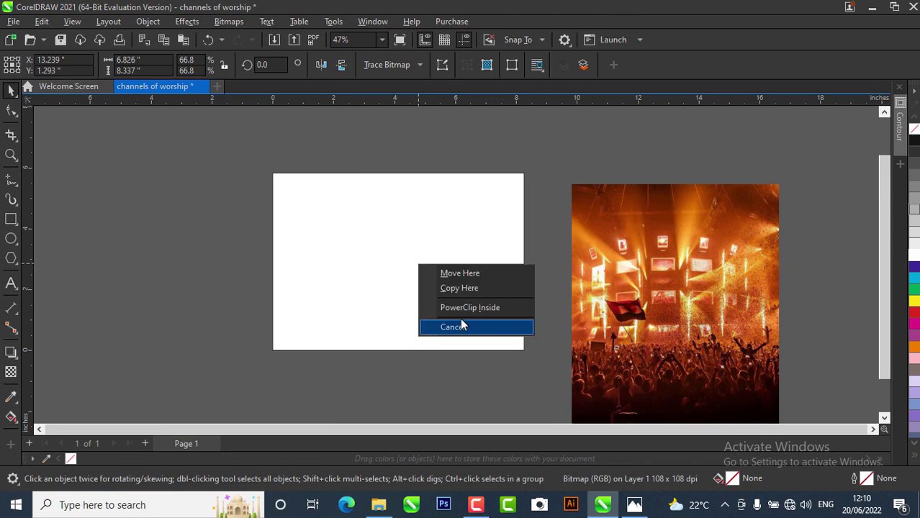
{"action": "left_click", "coordinate": [462, 306]}
- Edit the PowerClip contents so the photo covers the whole frame, then finish
{"action": "right_click", "coordinate": [437, 223]}
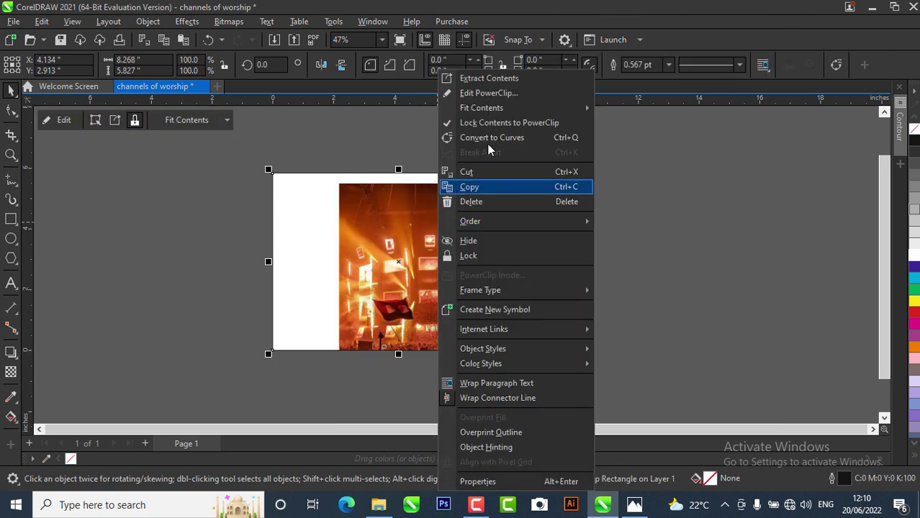
{"action": "left_click", "coordinate": [488, 95]}
{"action": "left_click_drag", "start_coordinate": [460, 306], "coordinate": [447, 292]}
{"action": "left_click_drag", "start_coordinate": [298, 285], "coordinate": [257, 295]}
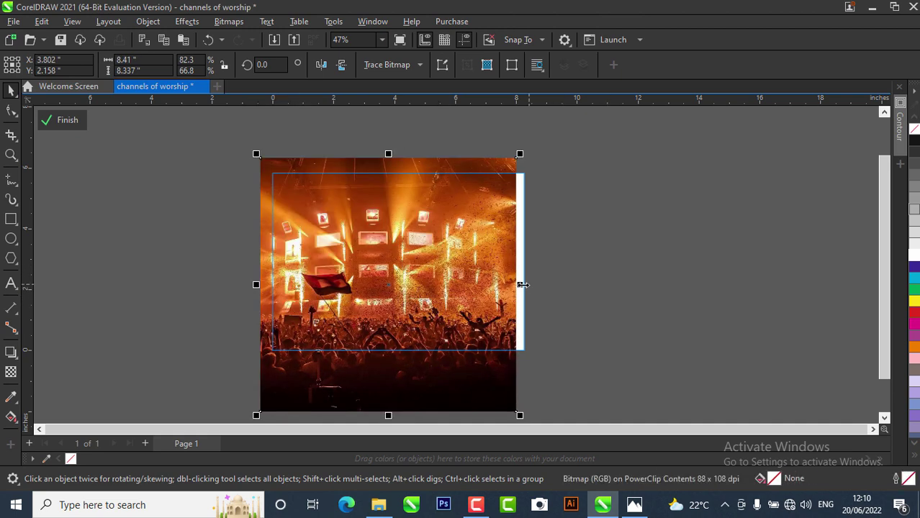
{"action": "left_click_drag", "start_coordinate": [519, 284], "coordinate": [524, 285]}
{"action": "scroll", "coordinate": [375, 168], "scroll_direction": "up", "scroll_amount": 1}
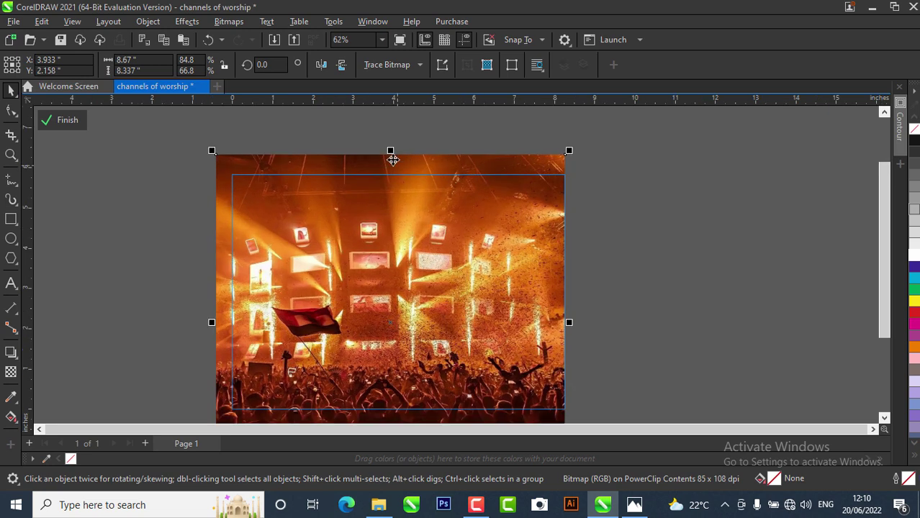
{"action": "left_click_drag", "start_coordinate": [391, 153], "coordinate": [394, 168]}
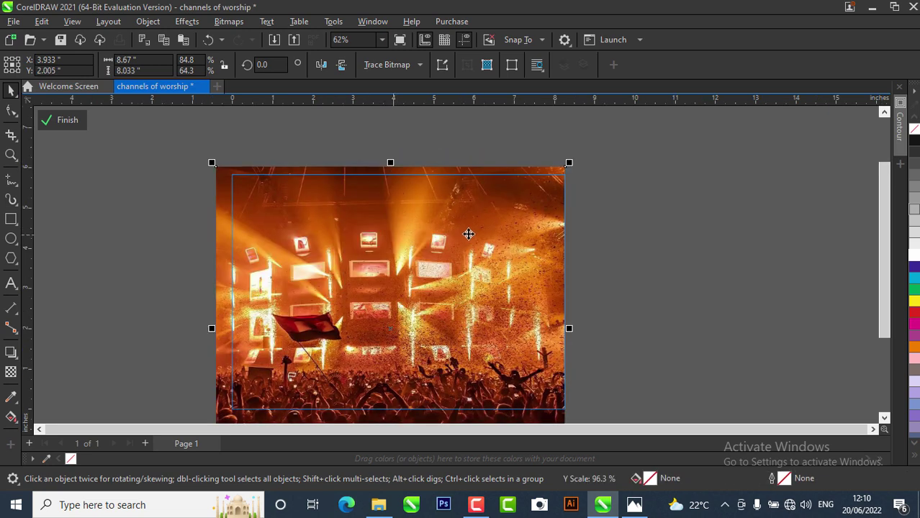
{"action": "left_click", "coordinate": [454, 237]}
{"action": "scroll", "coordinate": [453, 234], "scroll_direction": "up", "scroll_amount": 1}
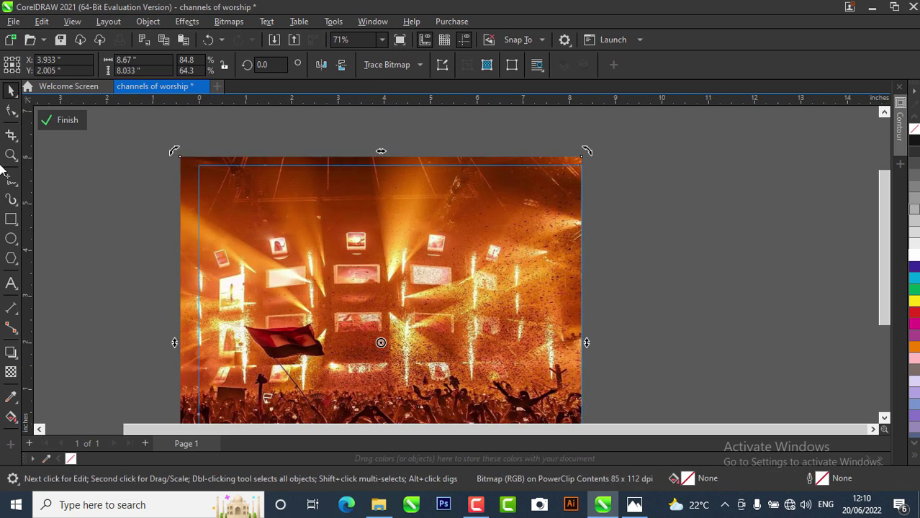
{"action": "left_click", "coordinate": [67, 120]}
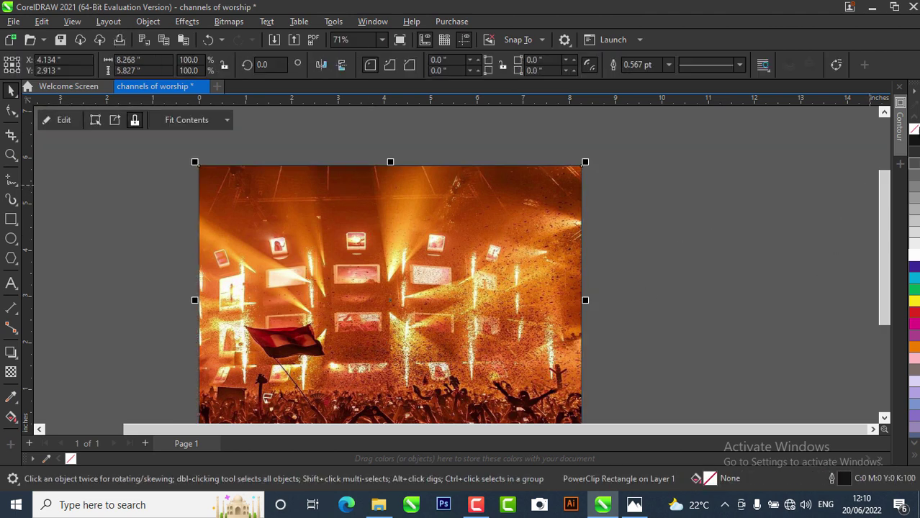
{"action": "left_click", "coordinate": [711, 251]}
{"action": "scroll", "coordinate": [382, 236], "scroll_direction": "down", "scroll_amount": 2}
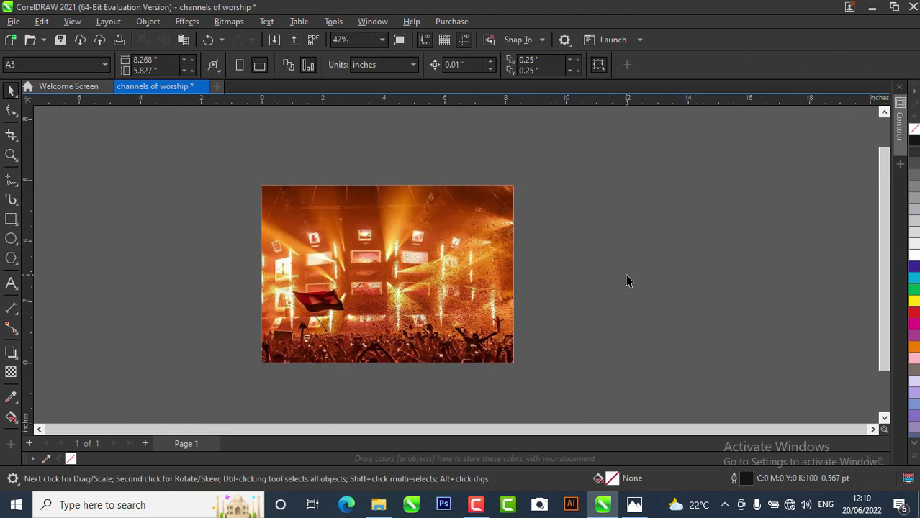
- Drag BRUSH.png from File Explorer onto the canvas to the right of the page
{"action": "left_click", "coordinate": [391, 509]}
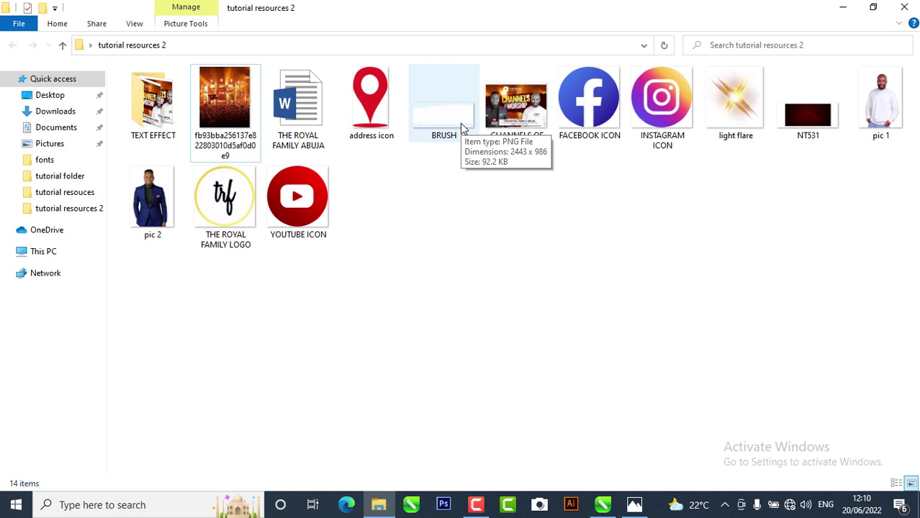
{"action": "mouse_move", "coordinate": [457, 122]}
{"action": "left_mouse_down"}
{"action": "mouse_move", "coordinate": [537, 226]}
{"action": "mouse_move", "coordinate": [609, 456]}
{"action": "mouse_move", "coordinate": [608, 511]}
{"action": "mouse_move", "coordinate": [288, 323]}
{"action": "mouse_move", "coordinate": [232, 316]}
{"action": "mouse_move", "coordinate": [418, 258]}
{"action": "mouse_move", "coordinate": [746, 268]}
{"action": "mouse_move", "coordinate": [679, 273]}
{"action": "left_mouse_up"}
{"action": "scroll", "coordinate": [241, 375], "scroll_direction": "up", "scroll_amount": 1}
{"action": "scroll", "coordinate": [690, 270], "scroll_direction": "up", "scroll_amount": 3}
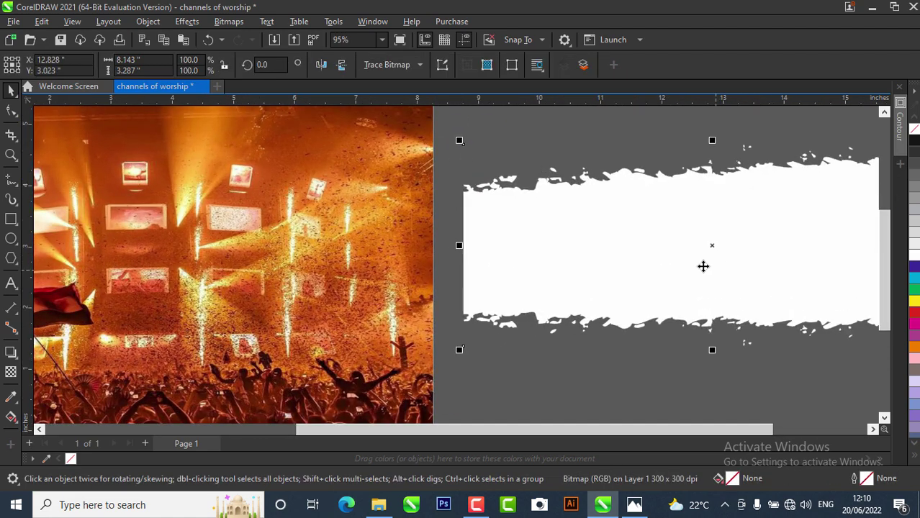
{"action": "scroll", "coordinate": [295, 259], "scroll_direction": "down", "scroll_amount": 2}
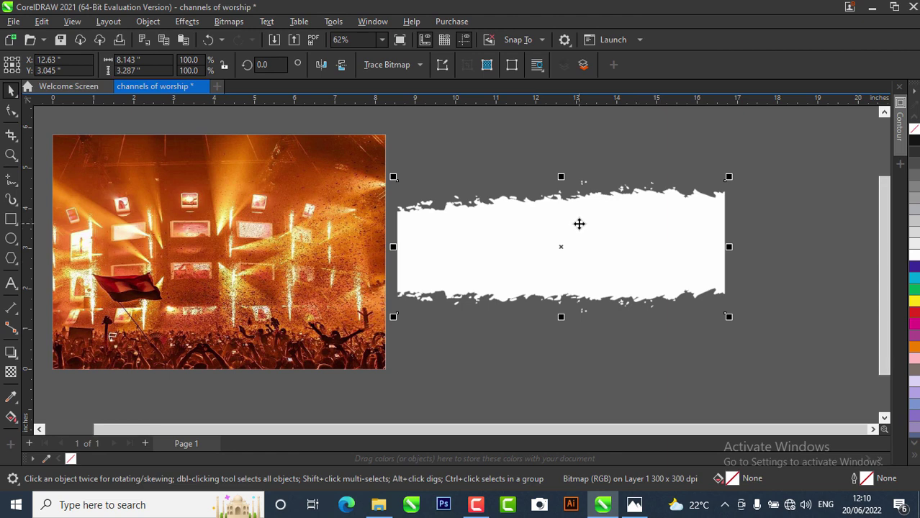
{"action": "scroll", "coordinate": [578, 228], "scroll_direction": "down", "scroll_amount": 1}
{"action": "scroll", "coordinate": [551, 249], "scroll_direction": "up", "scroll_amount": 1}
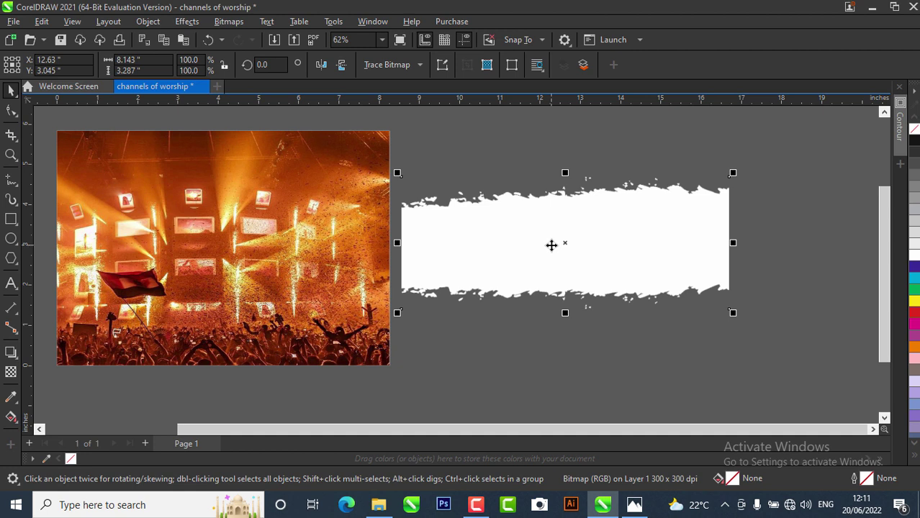
{"action": "left_click", "coordinate": [705, 354]}
{"action": "left_click", "coordinate": [599, 260]}
{"action": "scroll", "coordinate": [528, 270], "scroll_direction": "down", "scroll_amount": 1}
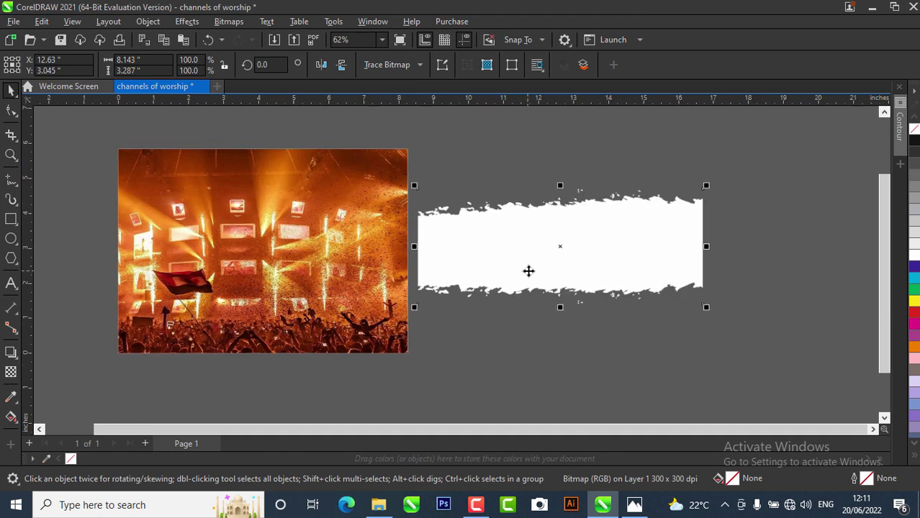
{"action": "left_click", "coordinate": [228, 22]}
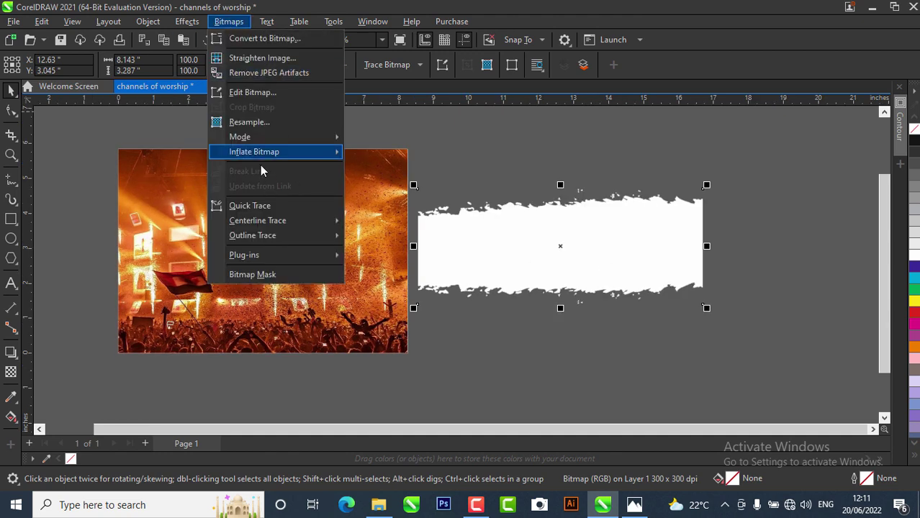
- Trace the white brush into vector shapes and delete the leftover white bitmap
{"action": "left_click", "coordinate": [260, 208]}
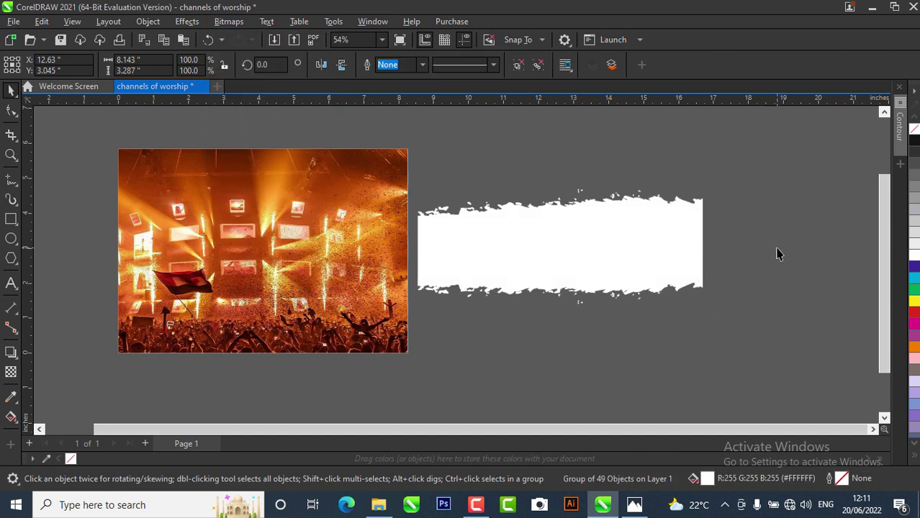
{"action": "left_click", "coordinate": [598, 193]}
{"action": "scroll", "coordinate": [598, 193], "scroll_direction": "down", "scroll_amount": 1}
{"action": "left_click", "coordinate": [598, 193]}
{"action": "left_click_drag", "start_coordinate": [602, 219], "coordinate": [574, 327]}
{"action": "left_click_drag", "start_coordinate": [546, 212], "coordinate": [676, 194]}
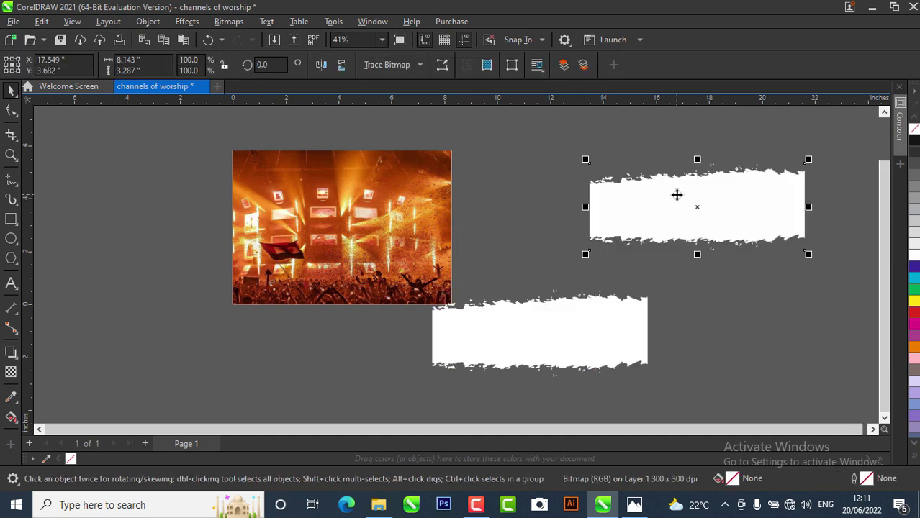
{"action": "key", "text": "Delete"}
- Lay the white brush band across the concert photo and enlarge it to 101.7%
{"action": "left_click", "coordinate": [586, 356]}
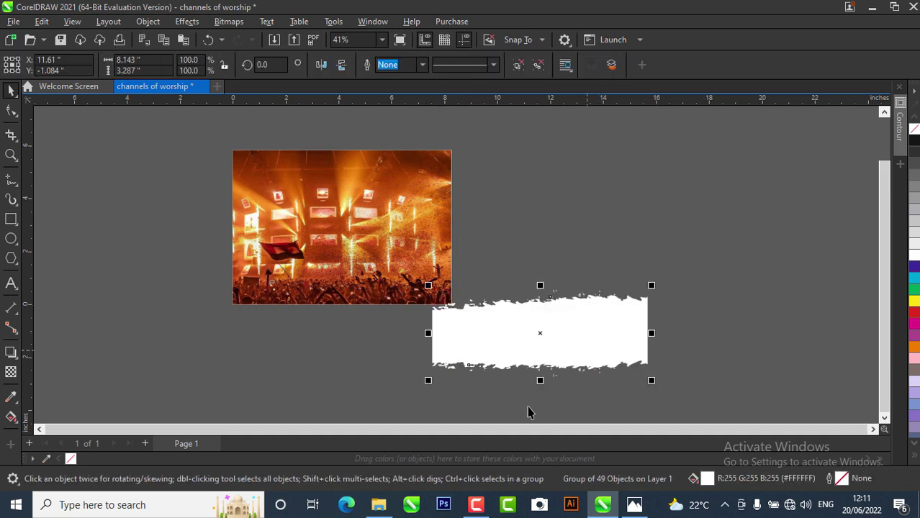
{"action": "scroll", "coordinate": [530, 353], "scroll_direction": "up", "scroll_amount": 2}
{"action": "scroll", "coordinate": [624, 306], "scroll_direction": "down", "scroll_amount": 1}
{"action": "mouse_move", "coordinate": [591, 327]}
{"action": "left_mouse_down"}
{"action": "mouse_move", "coordinate": [663, 272]}
{"action": "mouse_move", "coordinate": [475, 209]}
{"action": "mouse_move", "coordinate": [354, 200]}
{"action": "left_mouse_up"}
{"action": "scroll", "coordinate": [353, 199], "scroll_direction": "up", "scroll_amount": 1}
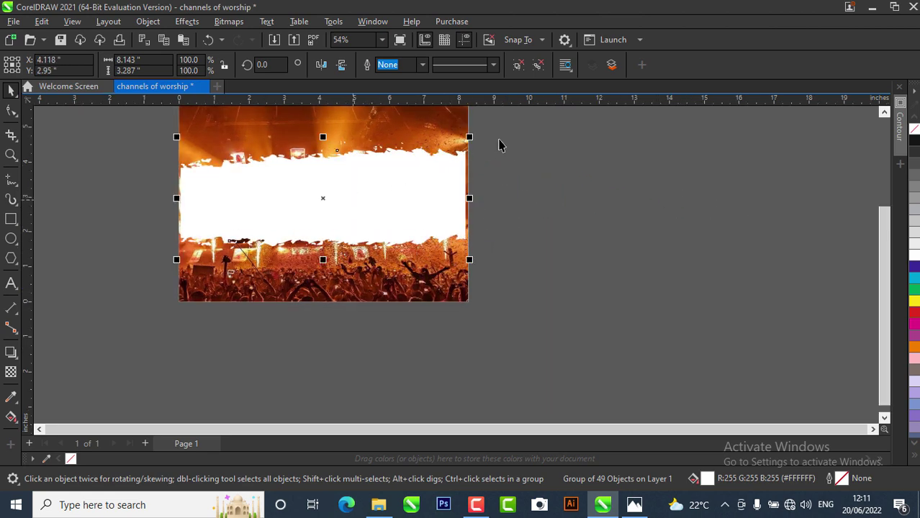
{"action": "left_click", "coordinate": [482, 226]}
{"action": "scroll", "coordinate": [362, 223], "scroll_direction": "down", "scroll_amount": 1}
{"action": "left_click", "coordinate": [294, 216]}
{"action": "scroll", "coordinate": [293, 216], "scroll_direction": "up", "scroll_amount": 2}
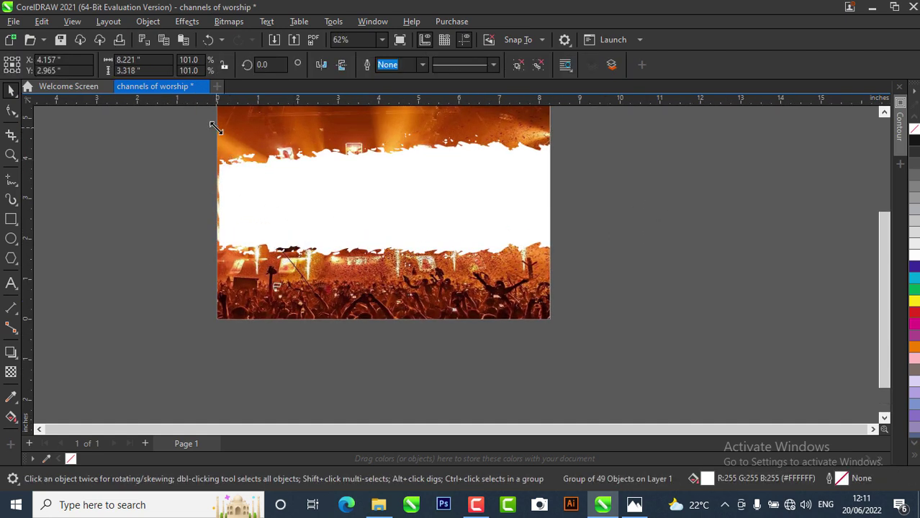
{"action": "left_click_drag", "start_coordinate": [215, 126], "coordinate": [192, 128]}
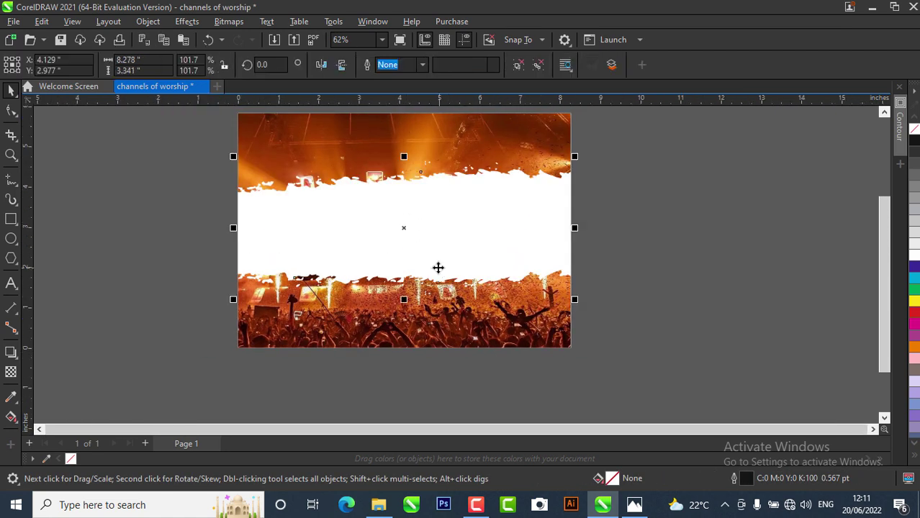
{"action": "scroll", "coordinate": [438, 267], "scroll_direction": "up", "scroll_amount": 1}
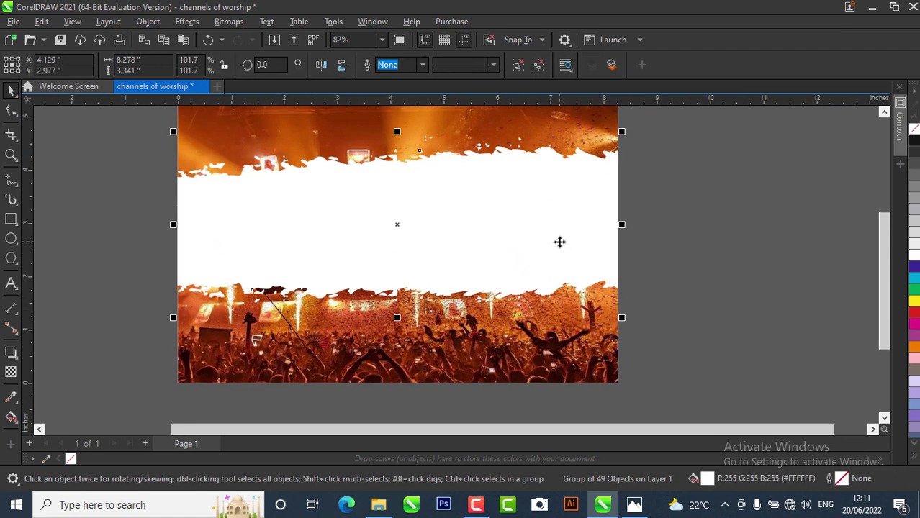
{"action": "scroll", "coordinate": [560, 242], "scroll_direction": "down", "scroll_amount": 1}
{"action": "left_click", "coordinate": [702, 265]}
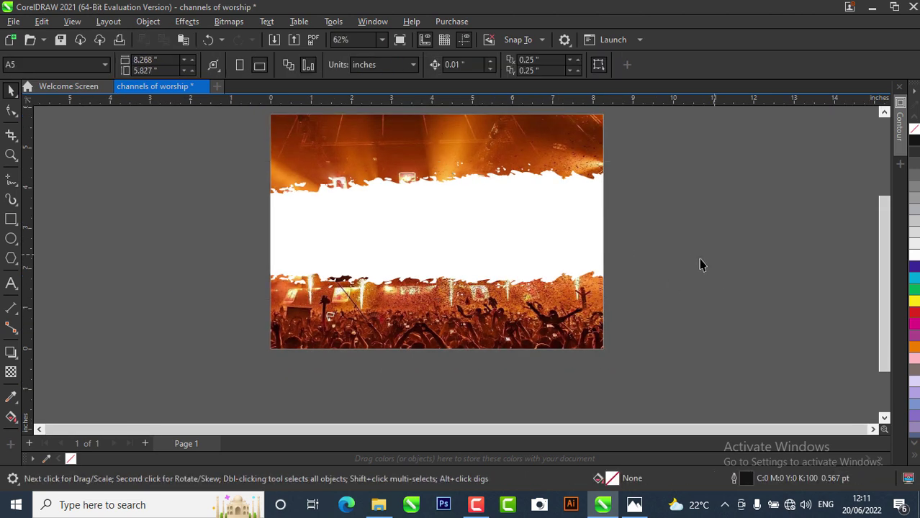
- Drag the pic 2 blue-suit portrait over the banner's left side and enlarge it slightly
{"action": "left_click", "coordinate": [378, 505]}
{"action": "left_click", "coordinate": [569, 251]}
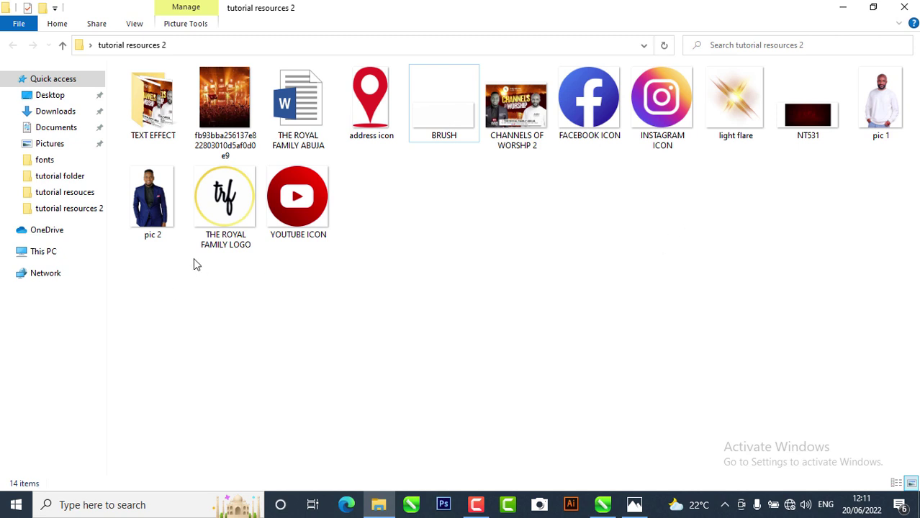
{"action": "left_click_drag", "start_coordinate": [140, 200], "coordinate": [274, 277]}
{"action": "scroll", "coordinate": [209, 238], "scroll_direction": "down", "scroll_amount": 2}
{"action": "scroll", "coordinate": [276, 272], "scroll_direction": "up", "scroll_amount": 2}
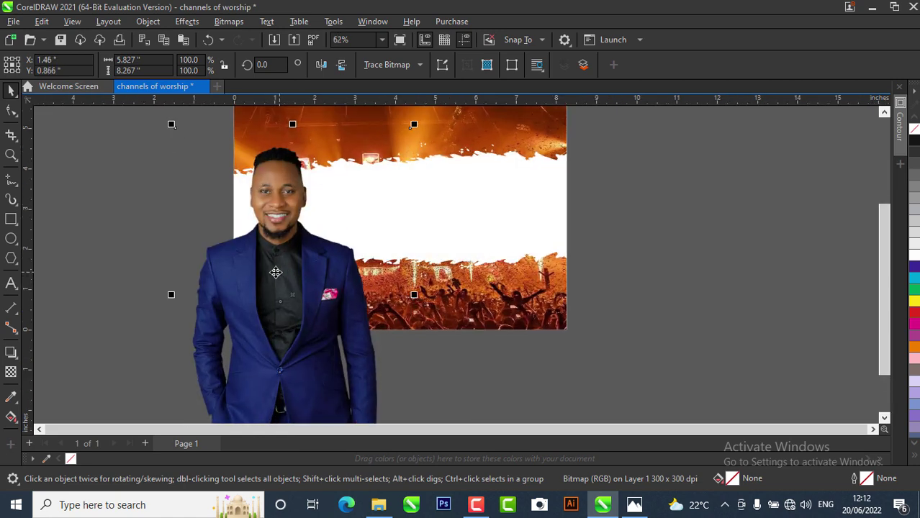
{"action": "left_click_drag", "start_coordinate": [276, 277], "coordinate": [280, 257]}
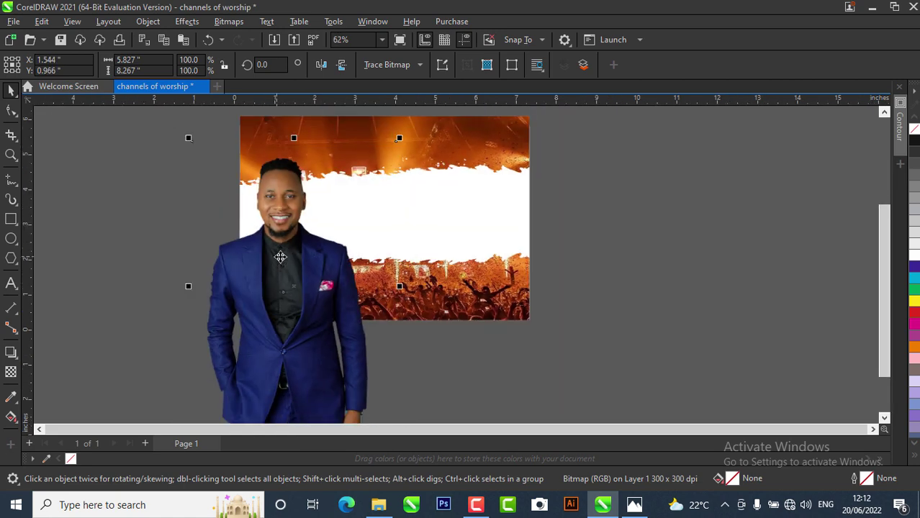
{"action": "scroll", "coordinate": [441, 137], "scroll_direction": "down", "scroll_amount": 1}
{"action": "left_click_drag", "start_coordinate": [399, 138], "coordinate": [405, 130]}
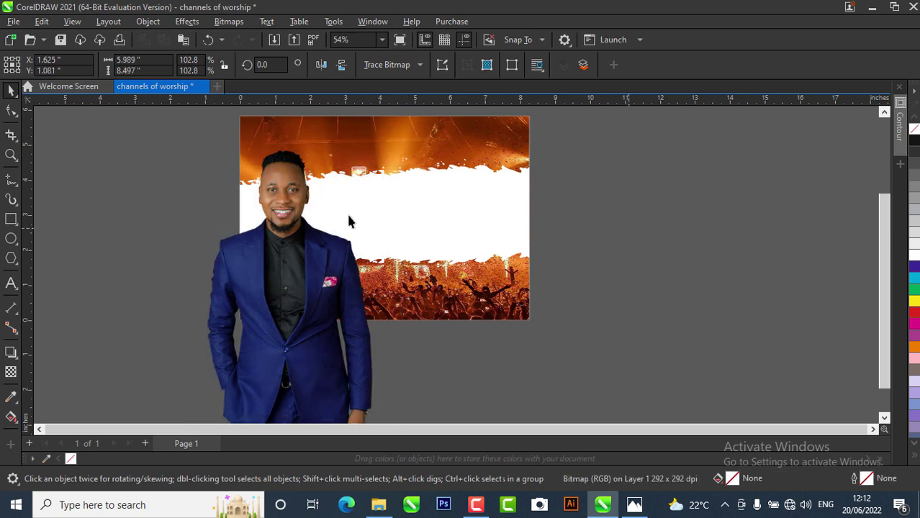
{"action": "scroll", "coordinate": [349, 219], "scroll_direction": "down", "scroll_amount": 3}
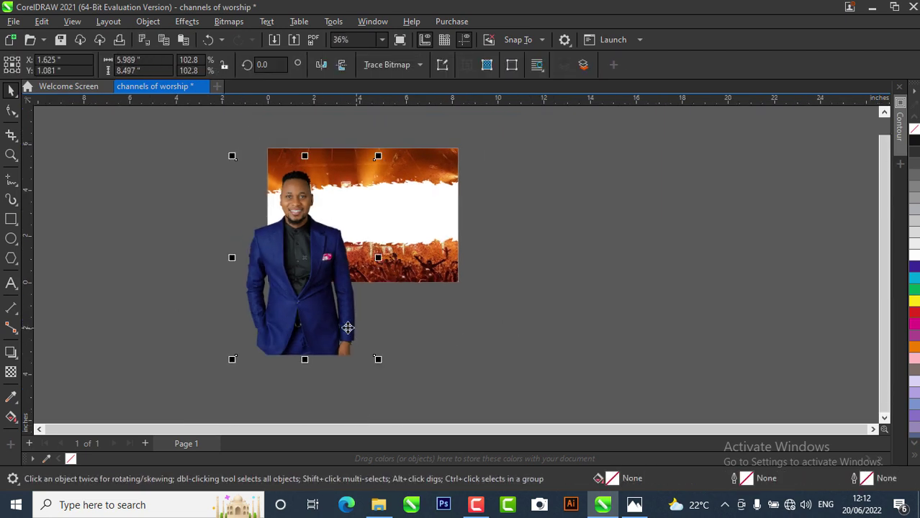
{"action": "left_click", "coordinate": [393, 287]}
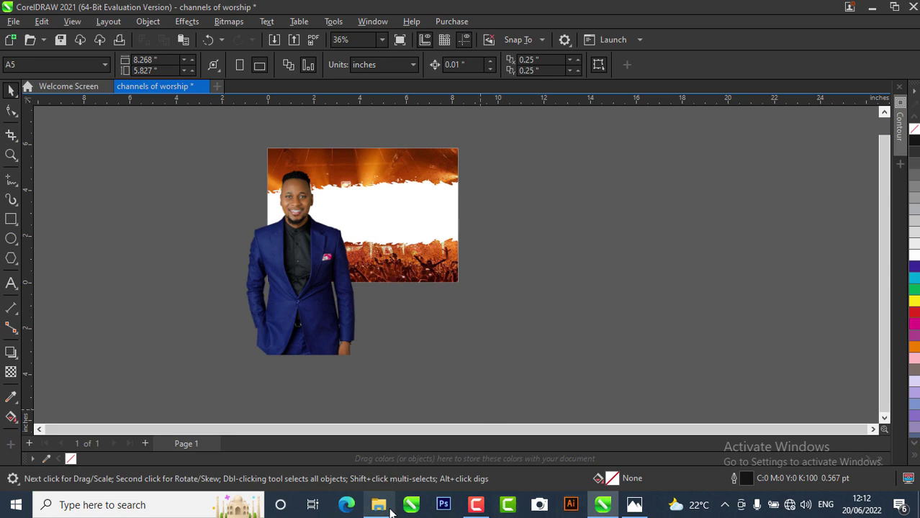
- Bring in the pic 1 white-sweater portrait and trim its edges with the Shape tool
{"action": "left_click", "coordinate": [379, 504]}
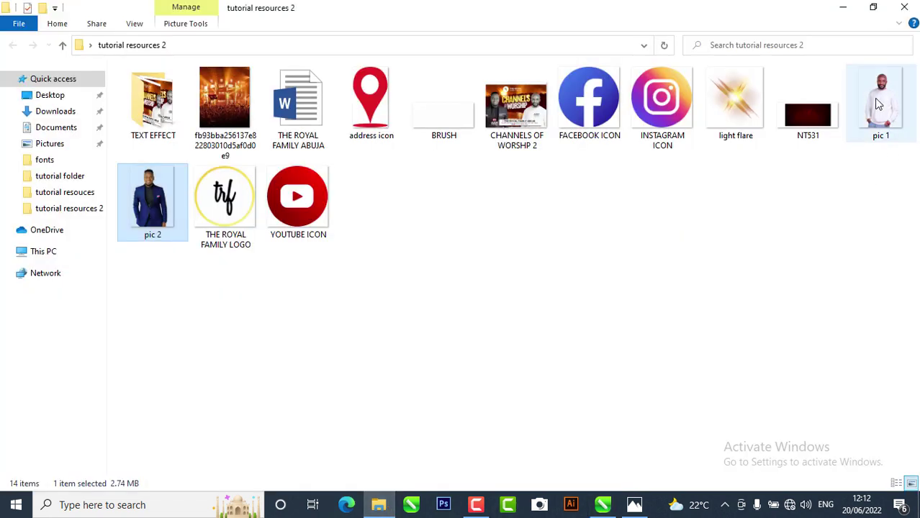
{"action": "left_click_drag", "start_coordinate": [872, 133], "coordinate": [444, 252]}
{"action": "scroll", "coordinate": [470, 259], "scroll_direction": "up", "scroll_amount": 1}
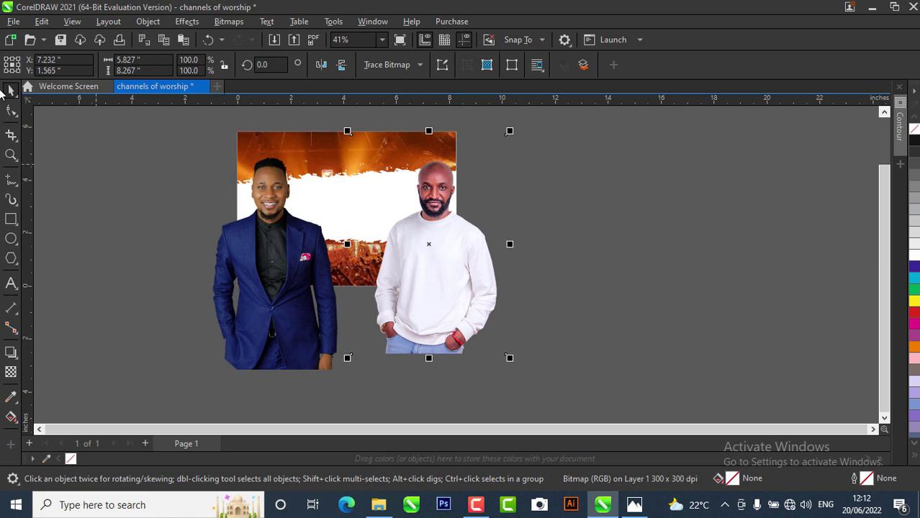
{"action": "left_click", "coordinate": [10, 111]}
{"action": "left_click_drag", "start_coordinate": [331, 124], "coordinate": [364, 354]}
{"action": "left_click_drag", "start_coordinate": [329, 119], "coordinate": [507, 350]}
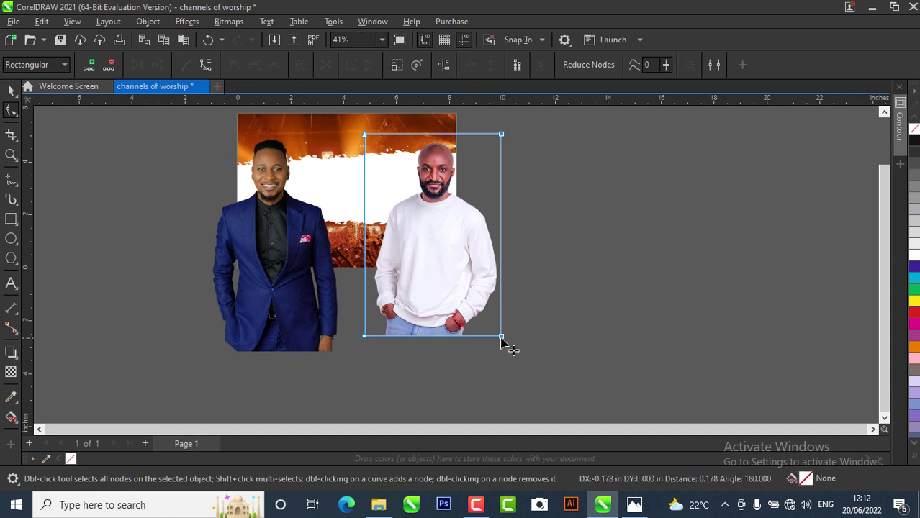
{"action": "key", "text": "space"}
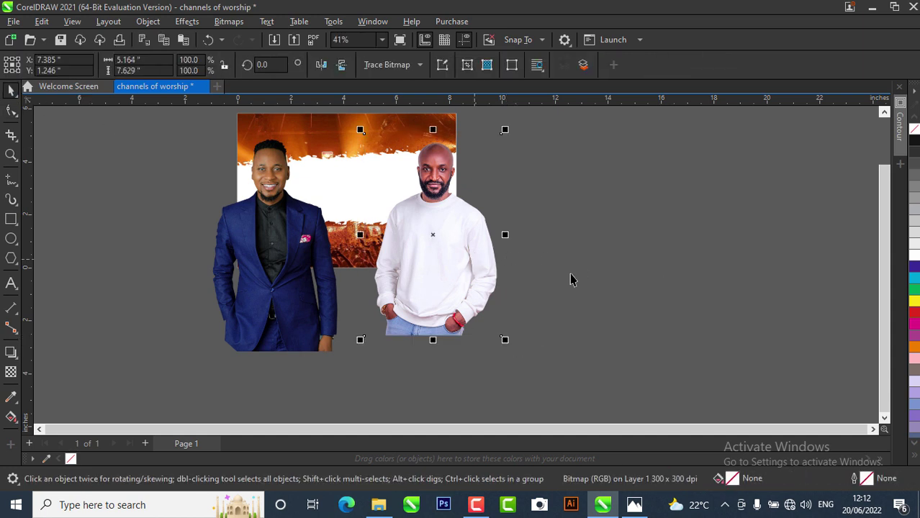
- Move the blue-suit and white-sweater portraits to the right of the concert banner
{"action": "left_click", "coordinate": [572, 277]}
{"action": "left_click", "coordinate": [274, 220]}
{"action": "scroll", "coordinate": [273, 219], "scroll_direction": "up", "scroll_amount": 1}
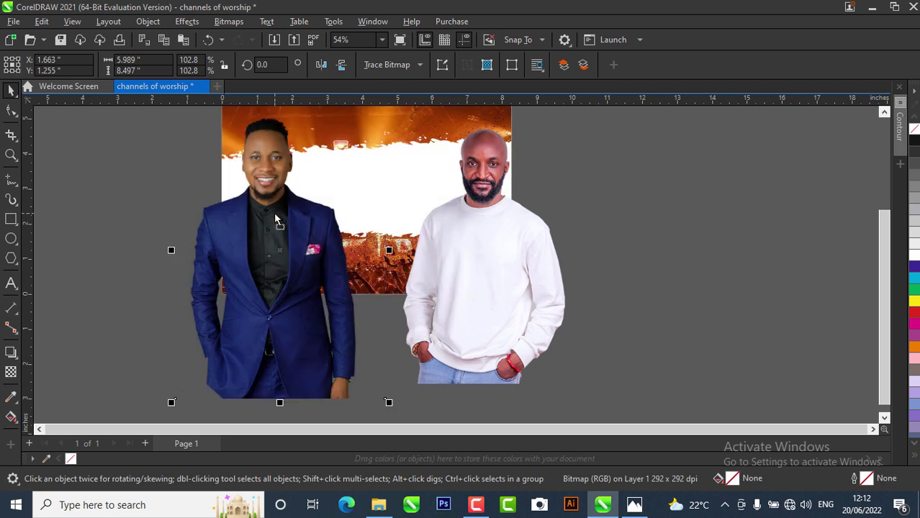
{"action": "scroll", "coordinate": [426, 293], "scroll_direction": "down", "scroll_amount": 1}
{"action": "left_click", "coordinate": [622, 239]}
{"action": "left_click", "coordinate": [303, 278]}
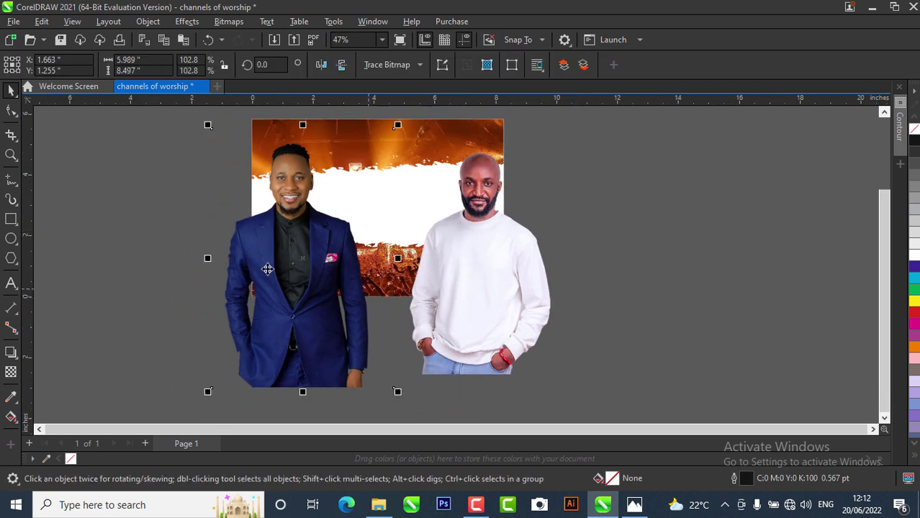
{"action": "left_click_drag", "start_coordinate": [303, 278], "coordinate": [750, 291]}
{"action": "left_click_drag", "start_coordinate": [562, 267], "coordinate": [627, 276]}
- Select the concert banner group to check its position beside the portraits
{"action": "left_click", "coordinate": [345, 208]}
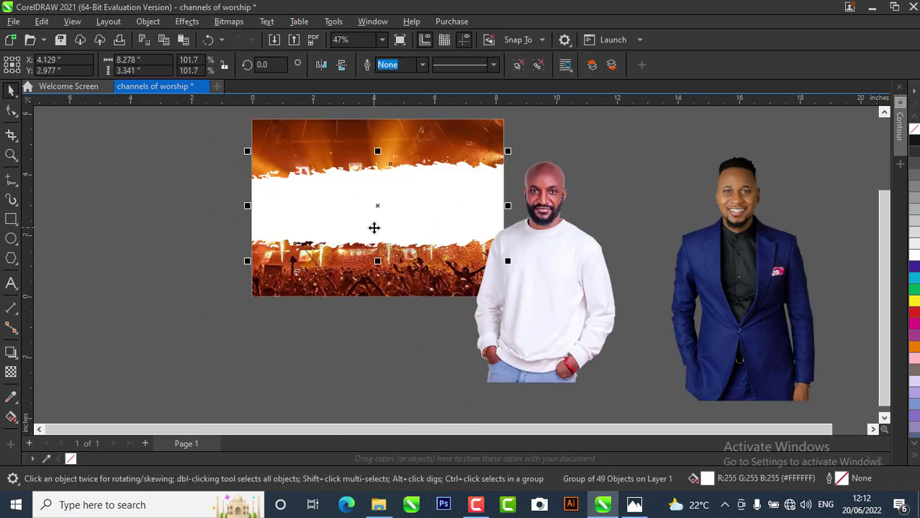
{"action": "scroll", "coordinate": [374, 228], "scroll_direction": "up", "scroll_amount": 2}
{"action": "scroll", "coordinate": [416, 240], "scroll_direction": "down", "scroll_amount": 2}
{"action": "scroll", "coordinate": [464, 205], "scroll_direction": "up", "scroll_amount": 1}
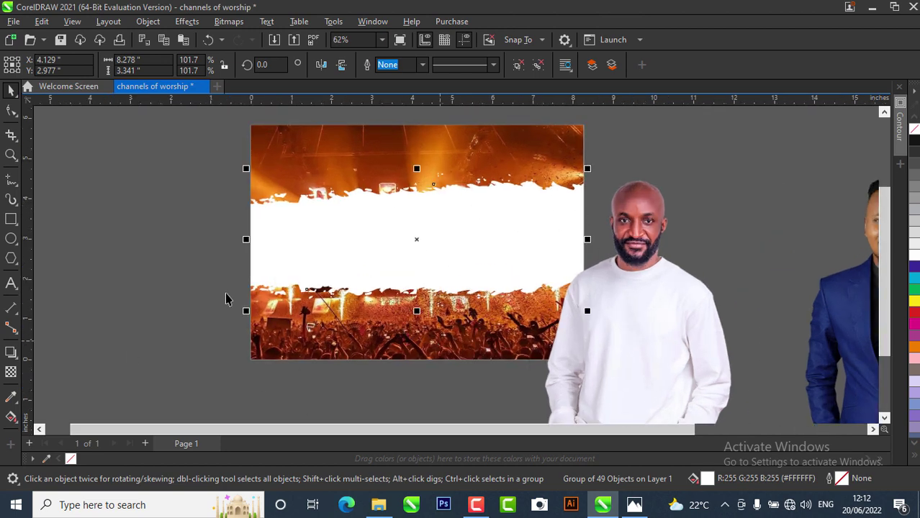
{"action": "left_click", "coordinate": [199, 267]}
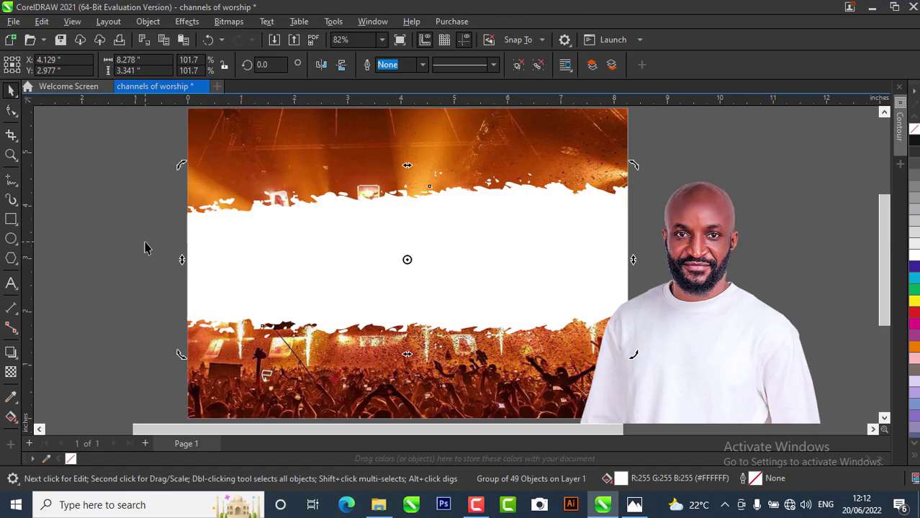
{"action": "left_click", "coordinate": [145, 249]}
{"action": "left_click", "coordinate": [194, 257]}
{"action": "scroll", "coordinate": [290, 246], "scroll_direction": "down", "scroll_amount": 2}
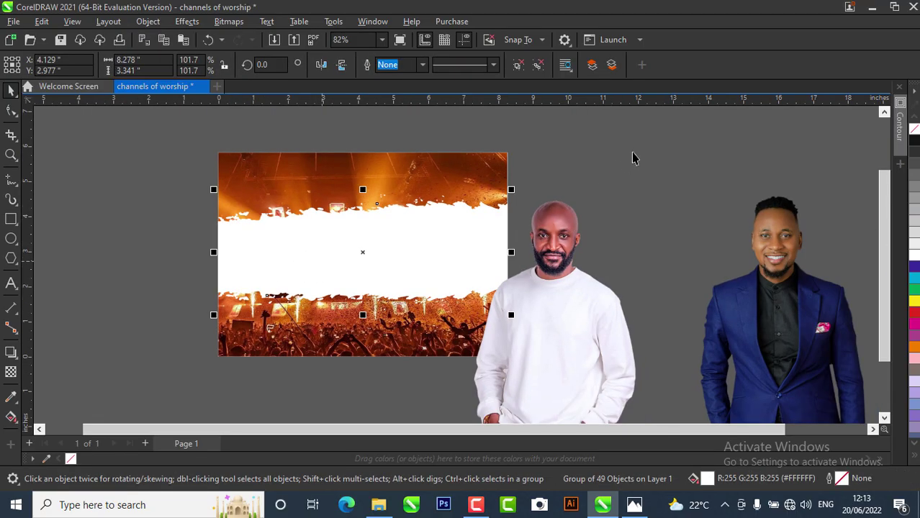
{"action": "left_click", "coordinate": [634, 155]}
{"action": "left_click", "coordinate": [378, 505]}
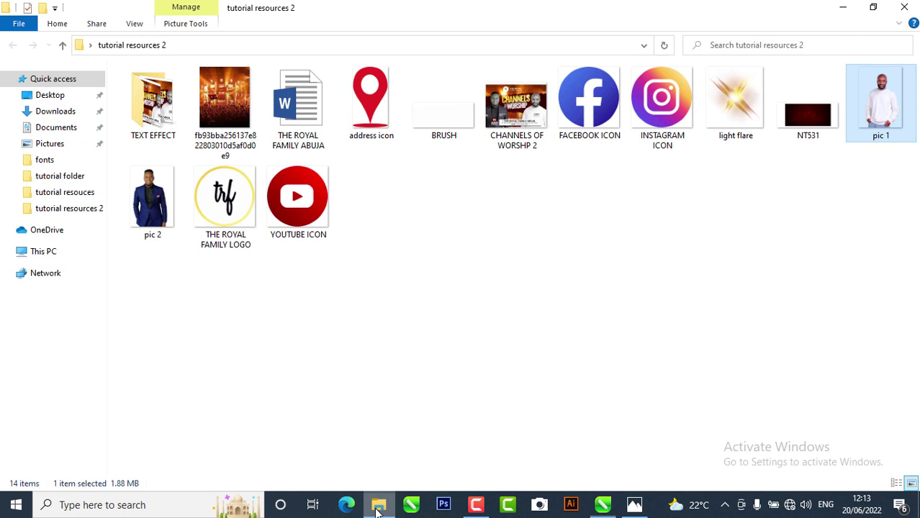
{"action": "left_click", "coordinate": [688, 314]}
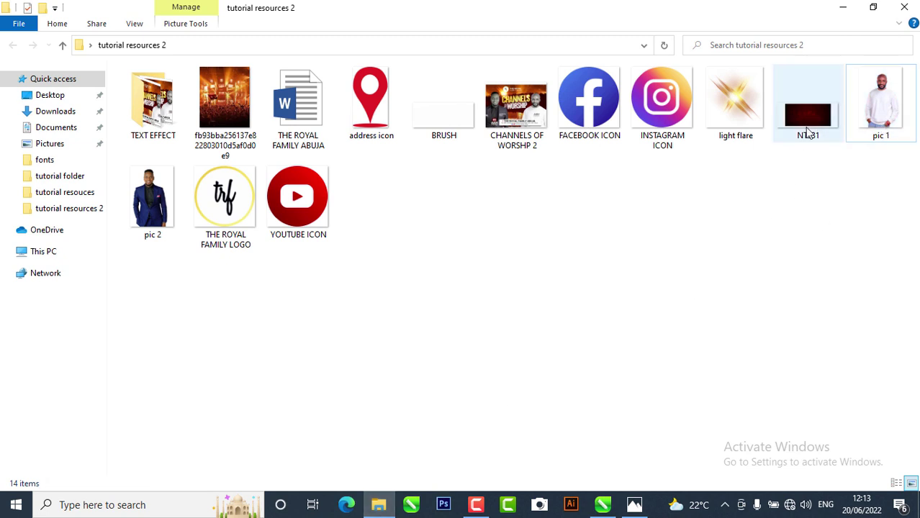
{"action": "left_click", "coordinate": [807, 123]}
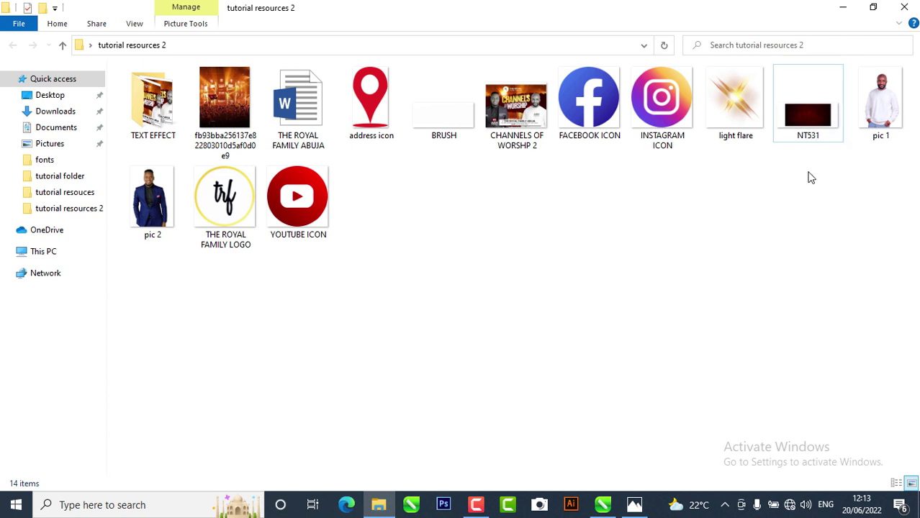
- Bring in the dark red NT531 image and PowerClip it inside the white torn band
{"action": "left_click_drag", "start_coordinate": [812, 124], "coordinate": [131, 291]}
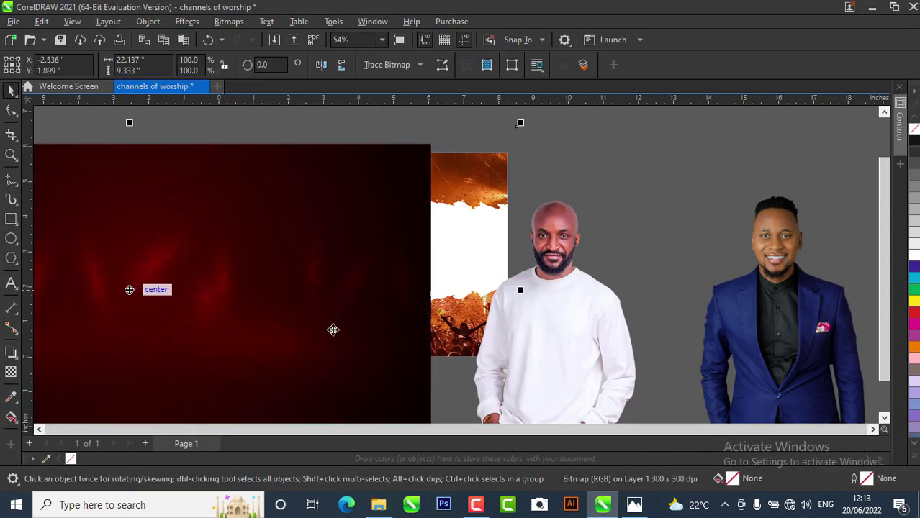
{"action": "scroll", "coordinate": [128, 288], "scroll_direction": "down", "scroll_amount": 3}
{"action": "left_click_drag", "start_coordinate": [401, 299], "coordinate": [616, 265]}
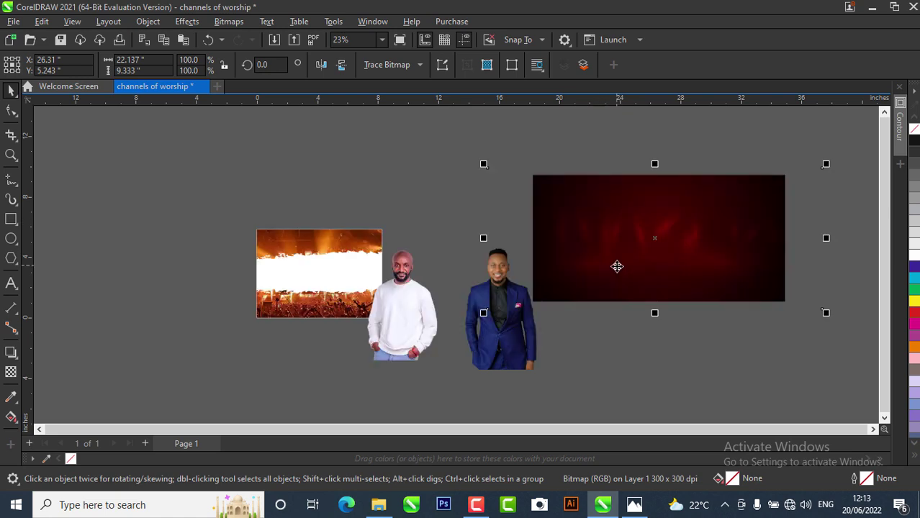
{"action": "scroll", "coordinate": [573, 255], "scroll_direction": "up", "scroll_amount": 2}
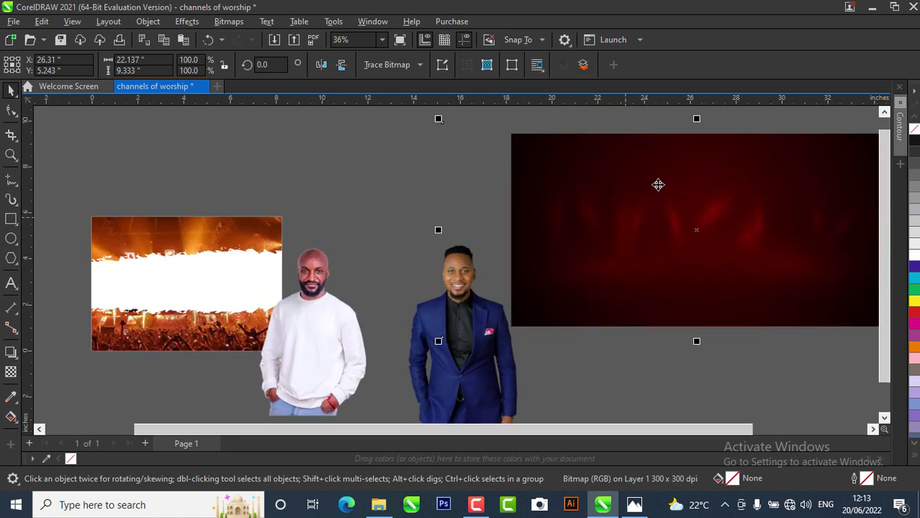
{"action": "scroll", "coordinate": [149, 322], "scroll_direction": "up", "scroll_amount": 1}
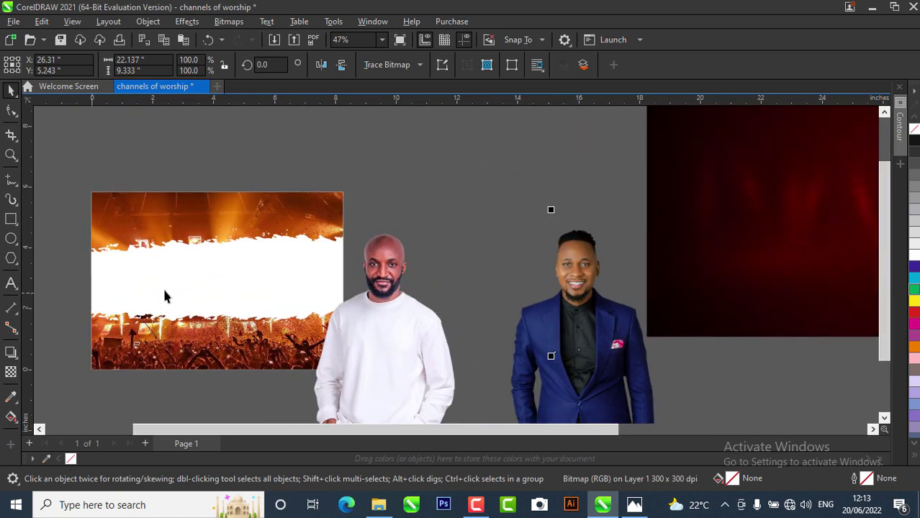
{"action": "left_click_drag", "start_coordinate": [751, 218], "coordinate": [634, 240]}
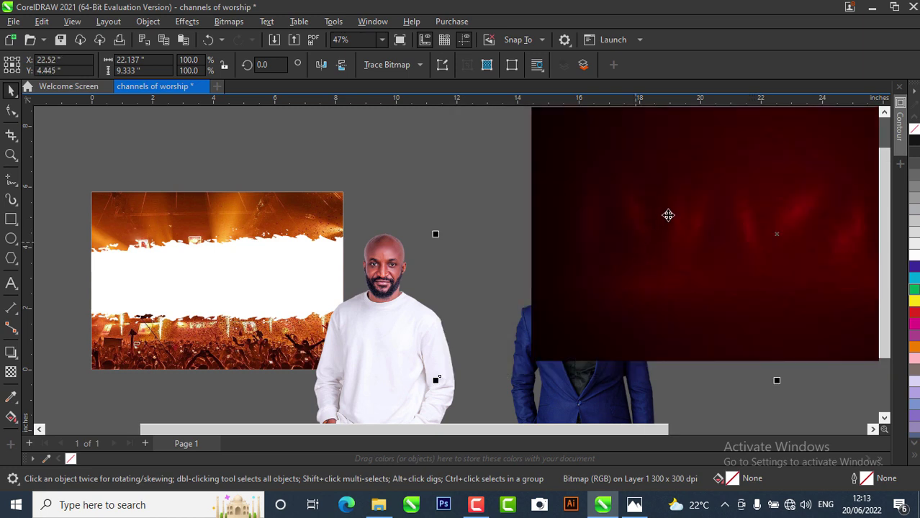
{"action": "left_click_drag", "start_coordinate": [687, 196], "coordinate": [226, 267]}
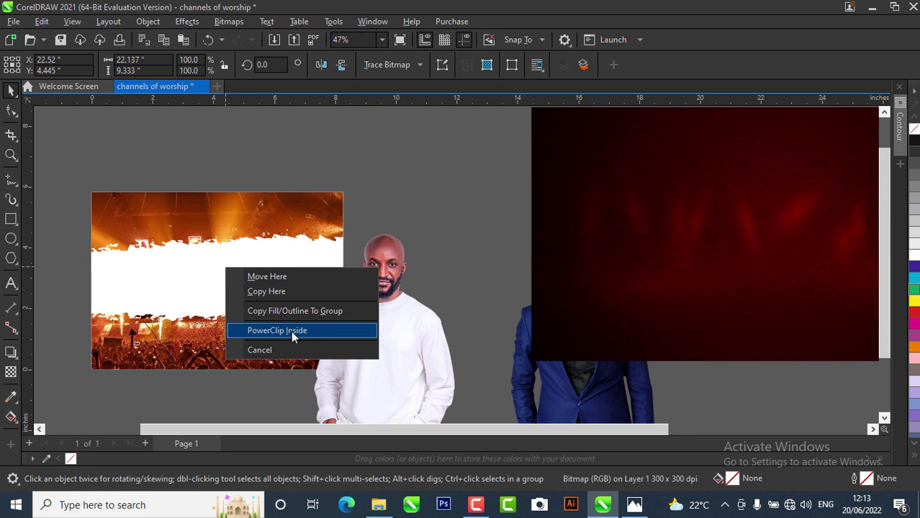
{"action": "left_click", "coordinate": [293, 330]}
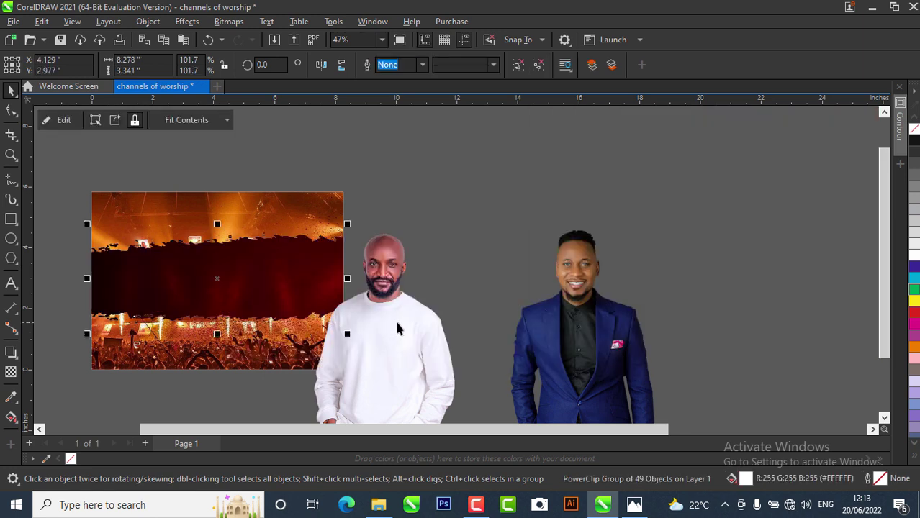
- Move the white-shirt man's photo beside the man in blue
{"action": "left_click", "coordinate": [392, 339]}
{"action": "left_click", "coordinate": [184, 265]}
{"action": "left_click_drag", "start_coordinate": [394, 353], "coordinate": [499, 353]}
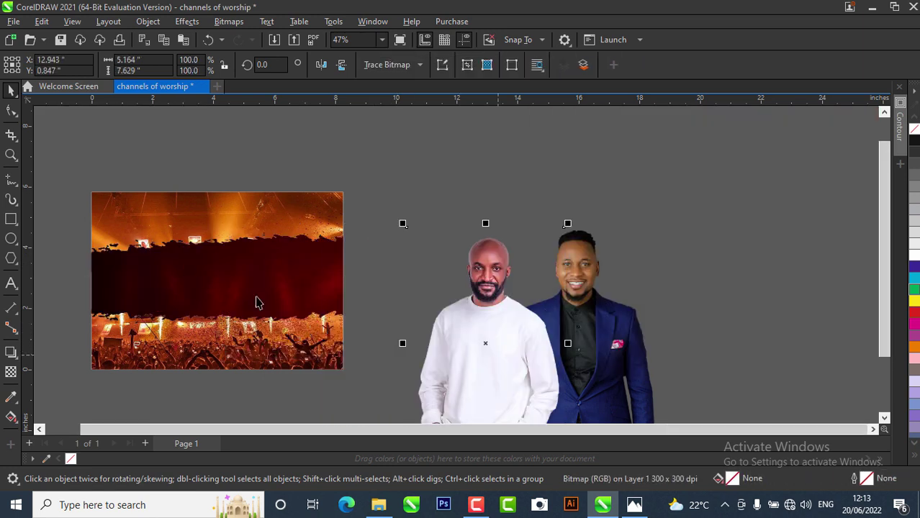
- Scale the clipped red backdrop to about 94% inside the band and finish editing
{"action": "left_click", "coordinate": [283, 289]}
{"action": "right_click", "coordinate": [284, 289]}
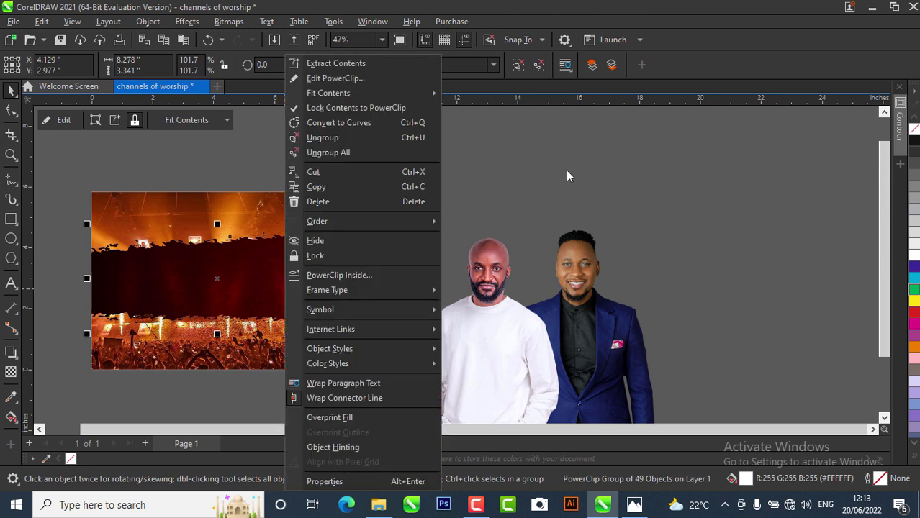
{"action": "left_click", "coordinate": [566, 176]}
{"action": "left_click", "coordinate": [199, 283]}
{"action": "right_click", "coordinate": [201, 283]}
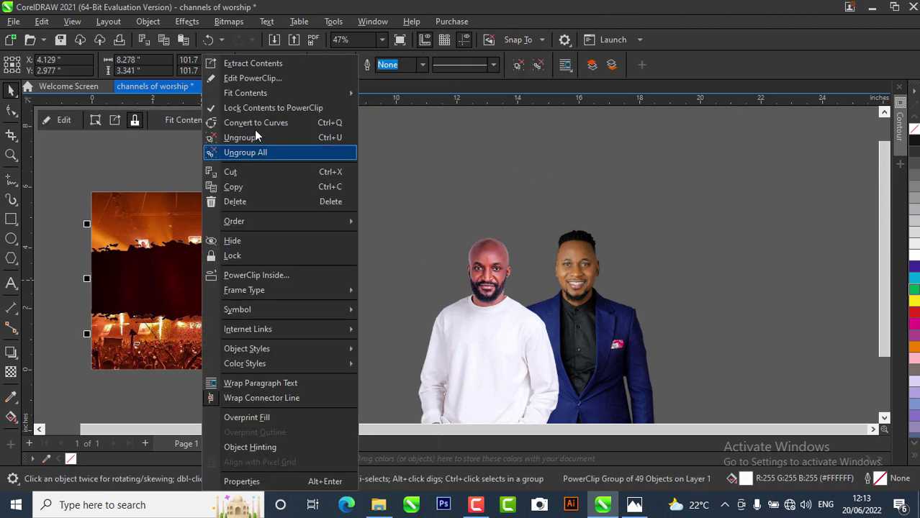
{"action": "left_click", "coordinate": [264, 78]}
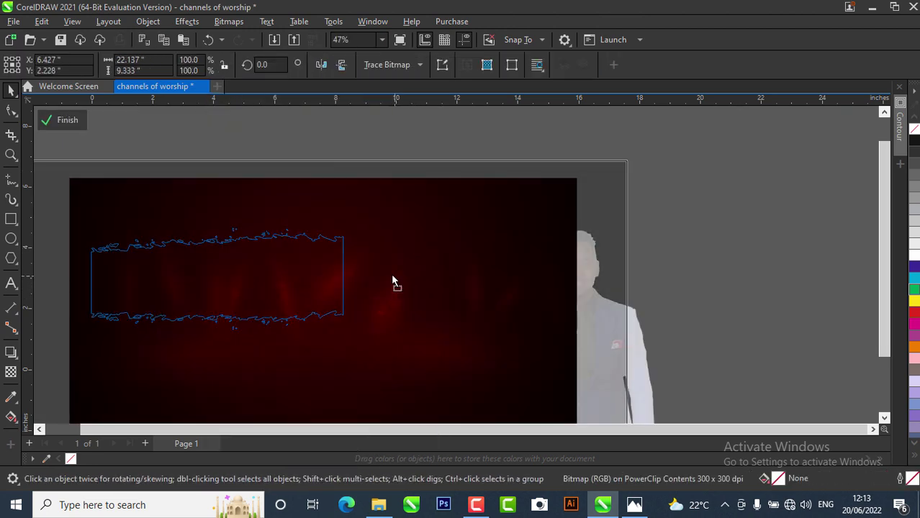
{"action": "scroll", "coordinate": [392, 281], "scroll_direction": "down", "scroll_amount": 1}
{"action": "left_click_drag", "start_coordinate": [580, 152], "coordinate": [545, 165]}
{"action": "left_click_drag", "start_coordinate": [359, 267], "coordinate": [362, 265]}
{"action": "scroll", "coordinate": [361, 265], "scroll_direction": "up", "scroll_amount": 2}
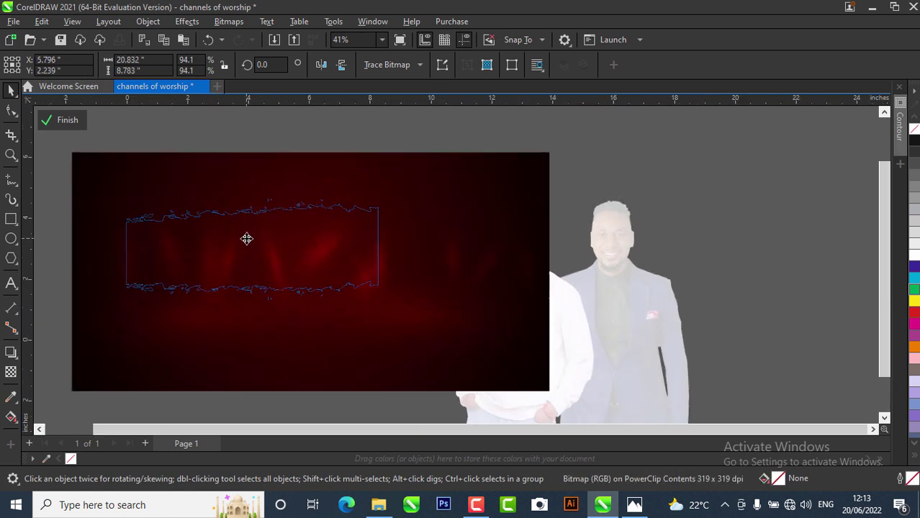
{"action": "left_click", "coordinate": [49, 121]}
- Shift the white-shirt man's photo further left, closer to the blue-suit man
{"action": "scroll", "coordinate": [574, 226], "scroll_direction": "down", "scroll_amount": 1}
{"action": "scroll", "coordinate": [160, 181], "scroll_direction": "up", "scroll_amount": 1}
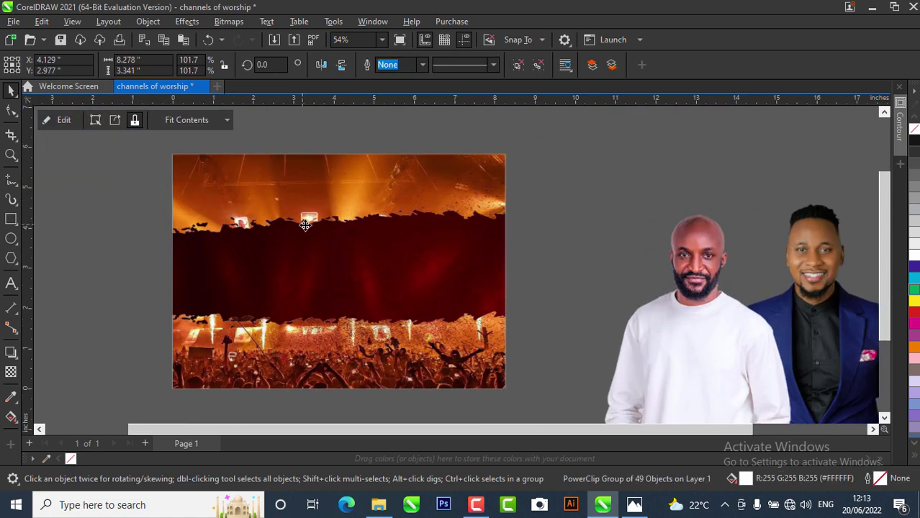
{"action": "scroll", "coordinate": [303, 221], "scroll_direction": "up", "scroll_amount": 1}
{"action": "scroll", "coordinate": [550, 207], "scroll_direction": "down", "scroll_amount": 1}
{"action": "scroll", "coordinate": [366, 299], "scroll_direction": "up", "scroll_amount": 1}
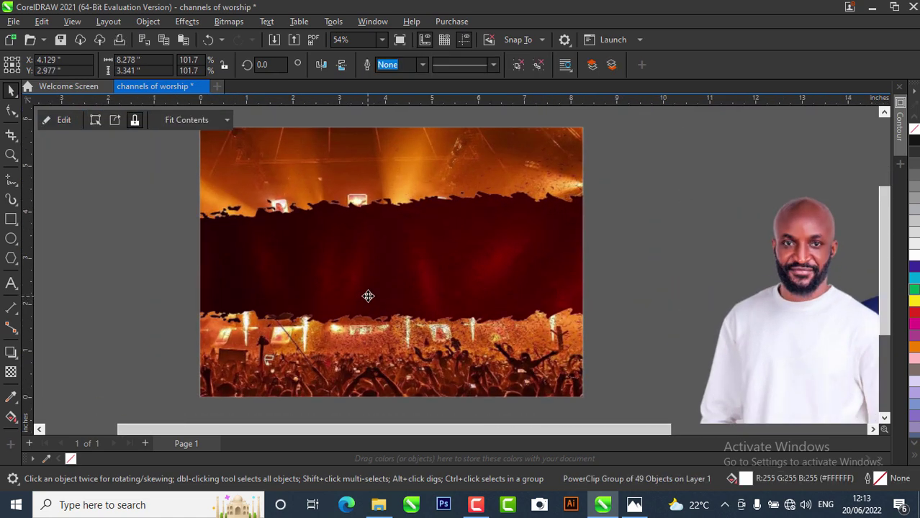
{"action": "scroll", "coordinate": [368, 296], "scroll_direction": "down", "scroll_amount": 1}
{"action": "left_click_drag", "start_coordinate": [677, 333], "coordinate": [639, 296]}
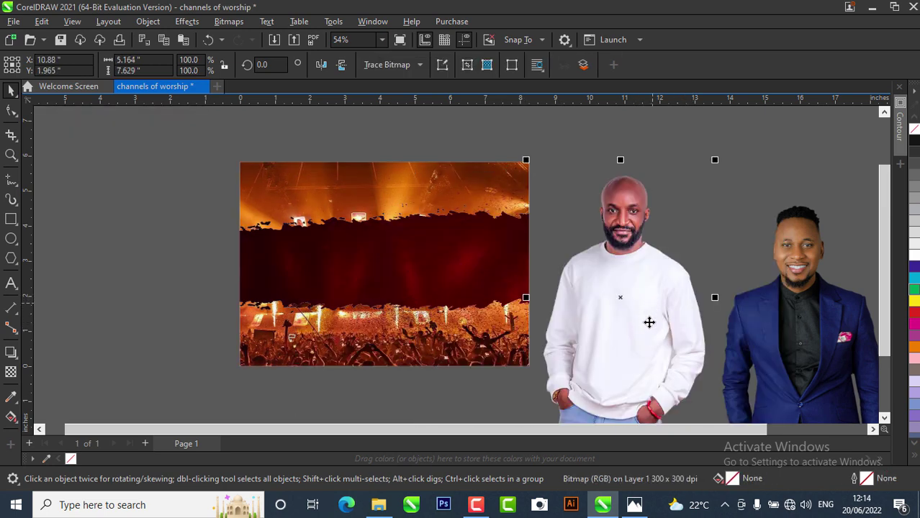
{"action": "left_click", "coordinate": [153, 311]}
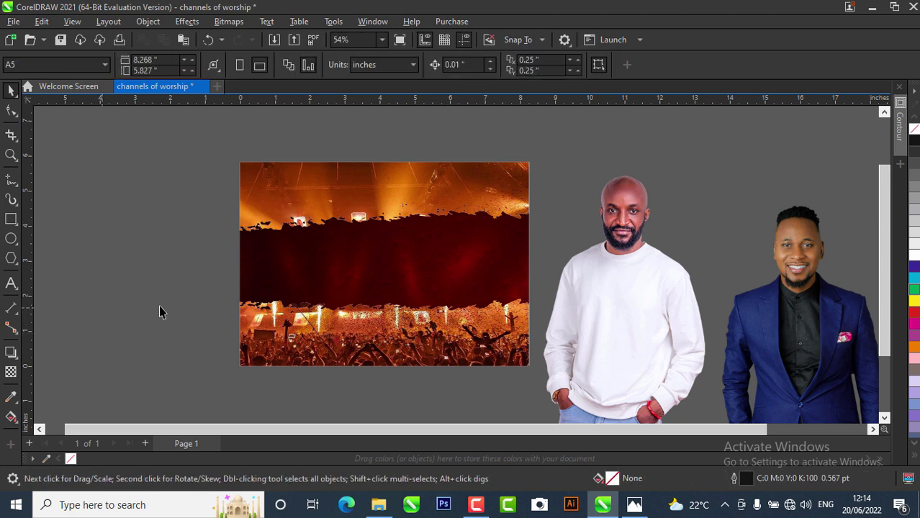
{"action": "left_click", "coordinate": [392, 503]}
- Open THE ROYAL FAMILY ABUJA in Word, dismiss the activation notice, and copy the first line
{"action": "double_click", "coordinate": [317, 133]}
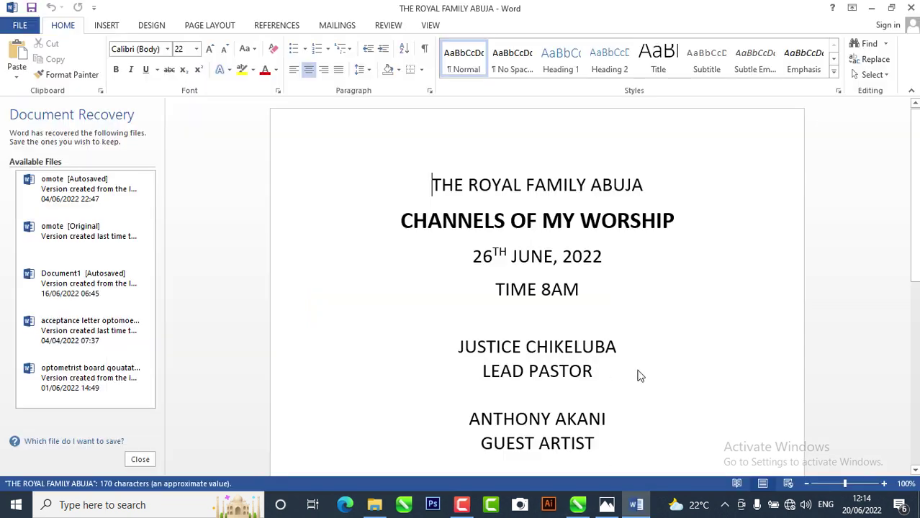
{"action": "left_click", "coordinate": [573, 245]}
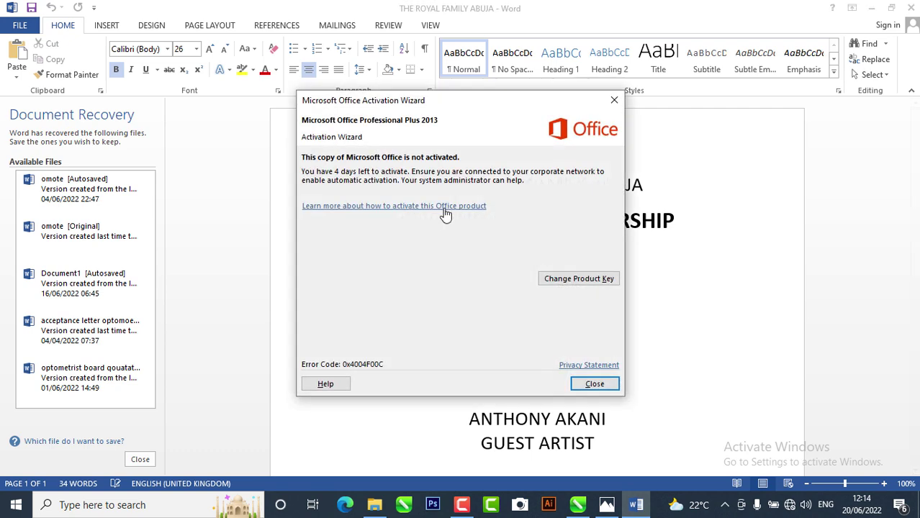
{"action": "left_click", "coordinate": [594, 383]}
{"action": "left_click", "coordinate": [648, 353]}
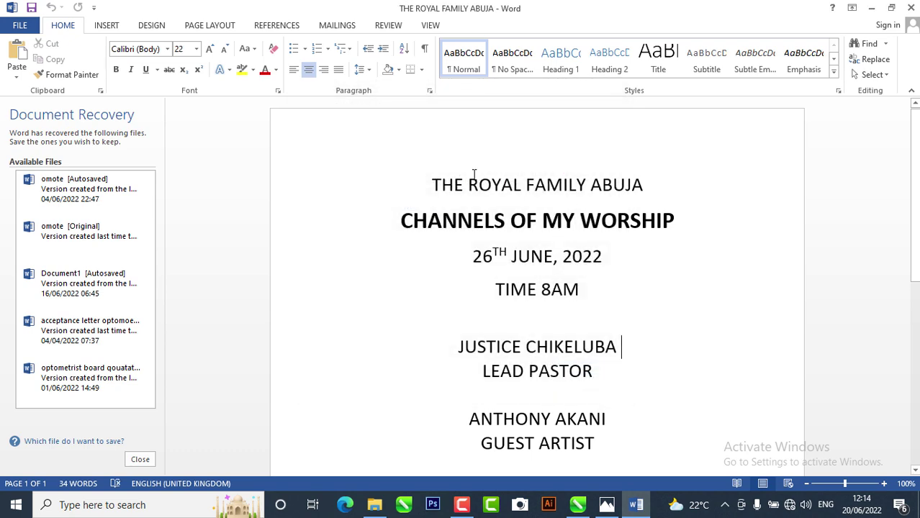
{"action": "left_click_drag", "start_coordinate": [432, 186], "coordinate": [660, 187]}
{"action": "key", "text": "ctrl+c"}
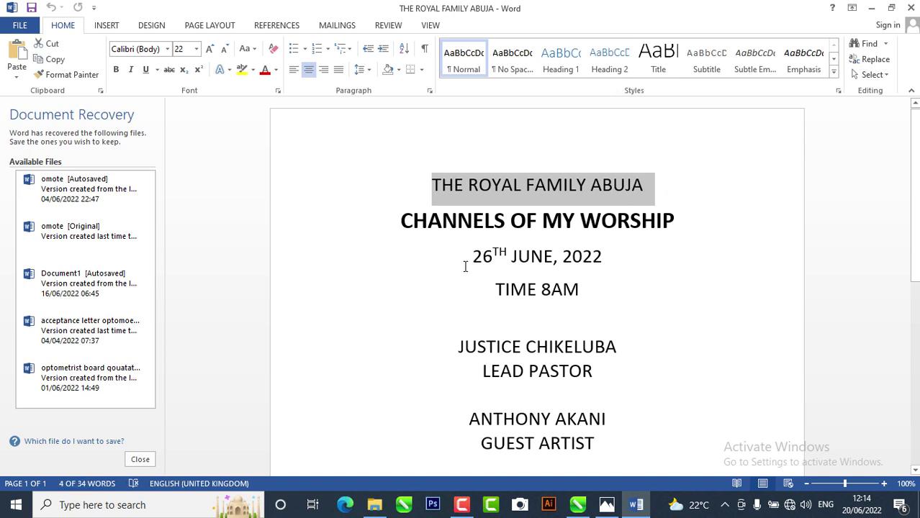
{"action": "left_click", "coordinate": [577, 505]}
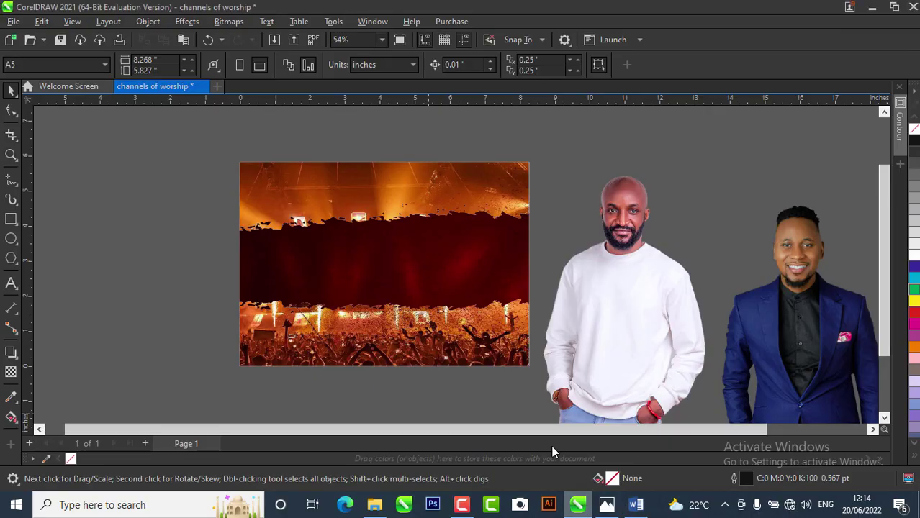
- Paste THE ROYAL FAMILY ABUJA as text and move it to the top of the concert photo
{"action": "left_click", "coordinate": [12, 284]}
{"action": "left_click", "coordinate": [181, 238]}
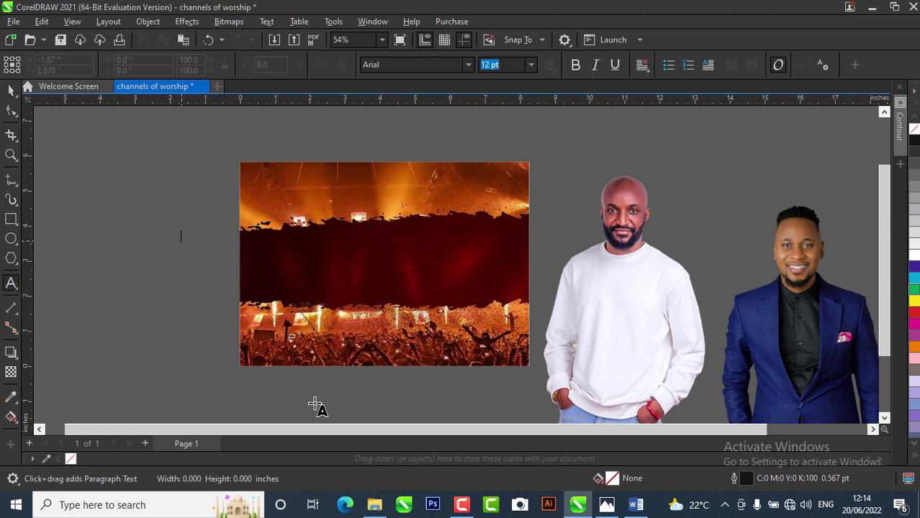
{"action": "left_click", "coordinate": [185, 41]}
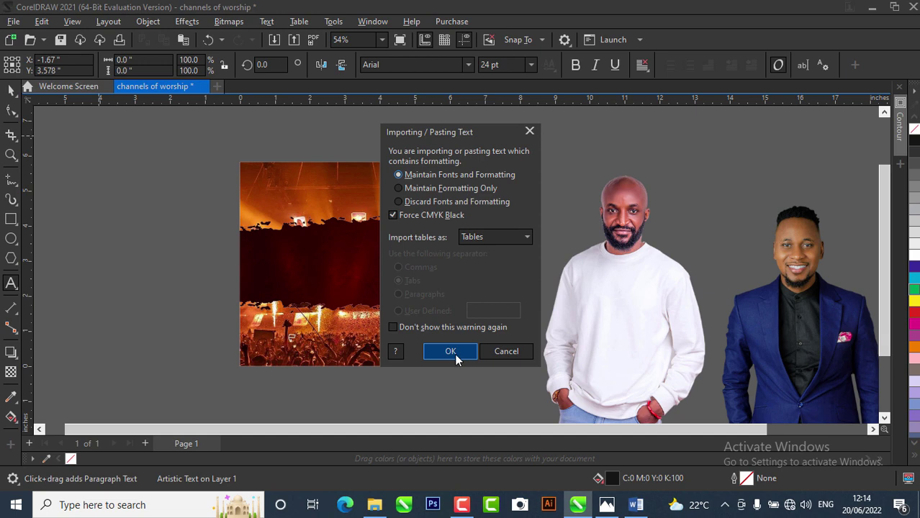
{"action": "left_click", "coordinate": [450, 351]}
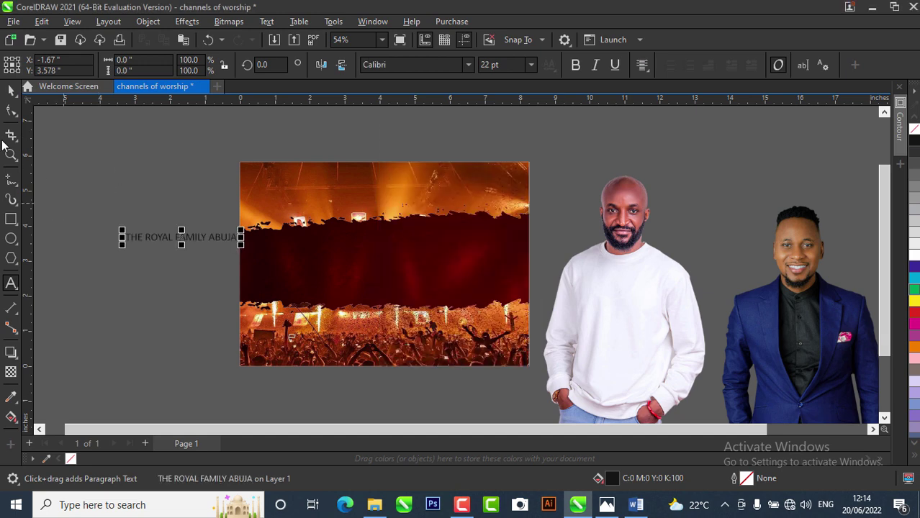
{"action": "left_click", "coordinate": [11, 90]}
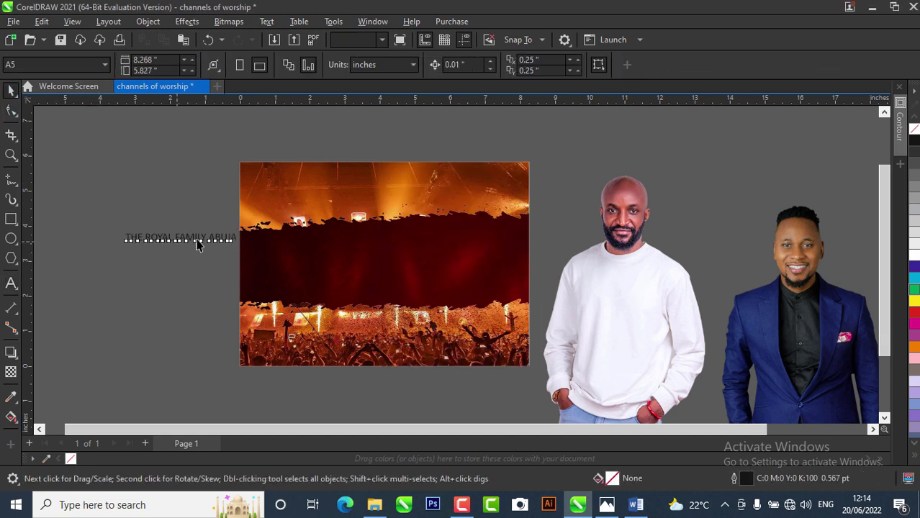
{"action": "left_click_drag", "start_coordinate": [198, 245], "coordinate": [373, 191]}
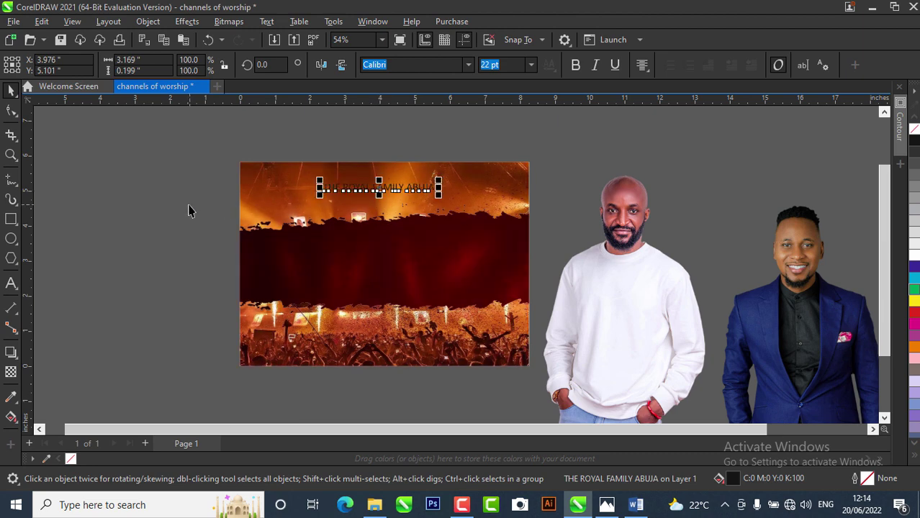
{"action": "scroll", "coordinate": [383, 190], "scroll_direction": "up", "scroll_amount": 3}
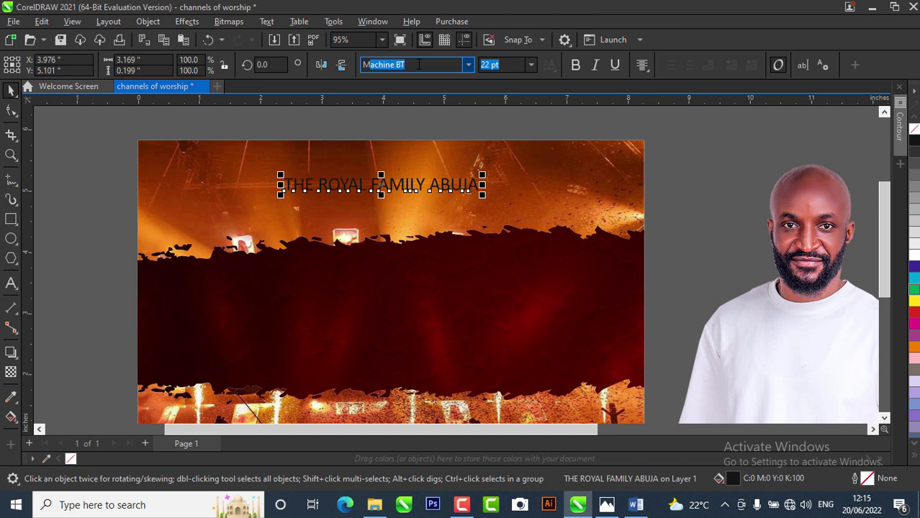
- Set the title's font to Metropolis and its colour to white
{"action": "type", "text": "etropolis"}
{"action": "key", "text": "Return"}
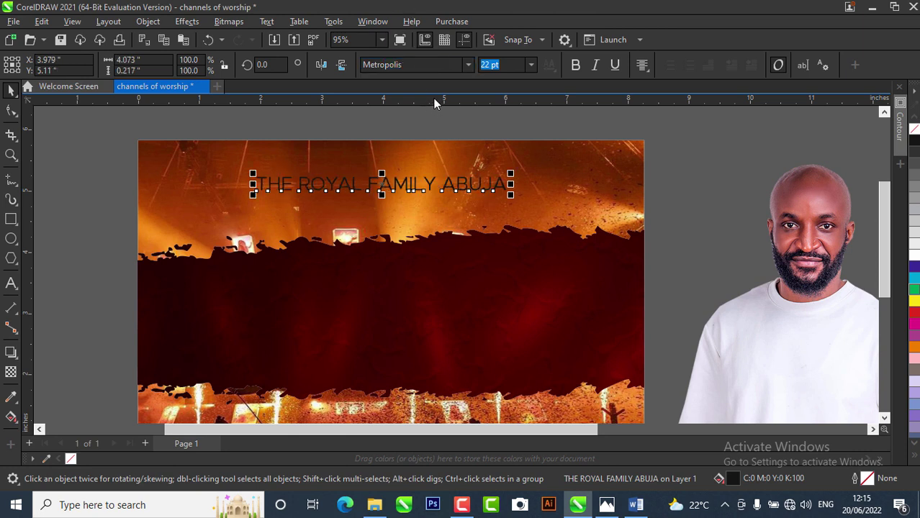
{"action": "left_click", "coordinate": [914, 255]}
{"action": "scroll", "coordinate": [582, 227], "scroll_direction": "up", "scroll_amount": 1}
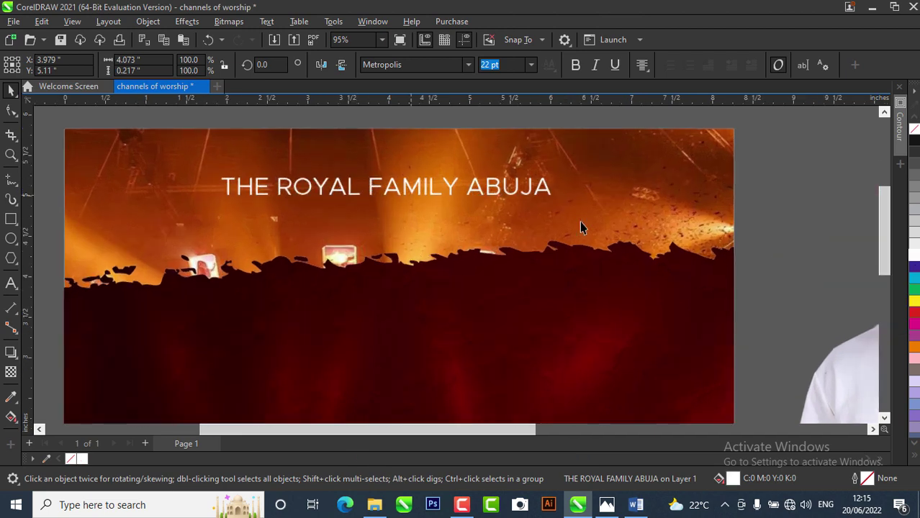
{"action": "scroll", "coordinate": [388, 201], "scroll_direction": "up", "scroll_amount": 1}
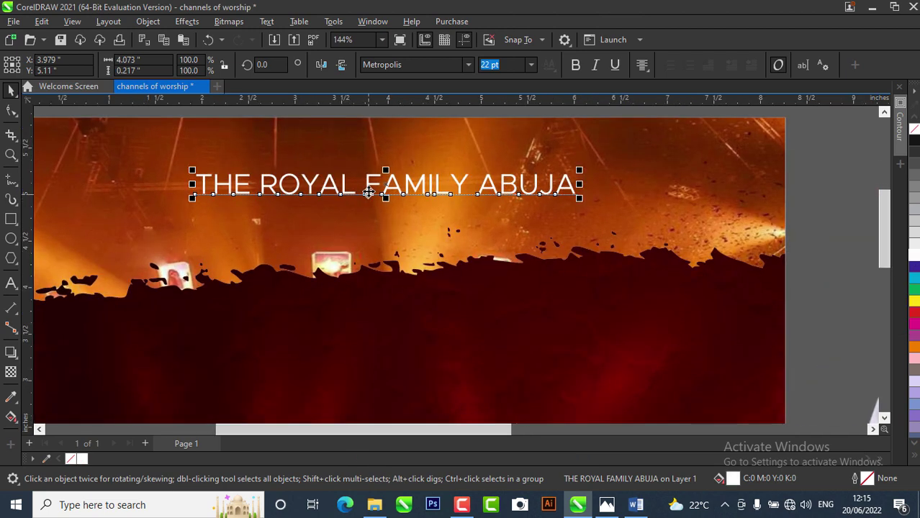
- Break the title after ROYAL so FAMILY ABUJA starts a second line
{"action": "double_click", "coordinate": [368, 193]}
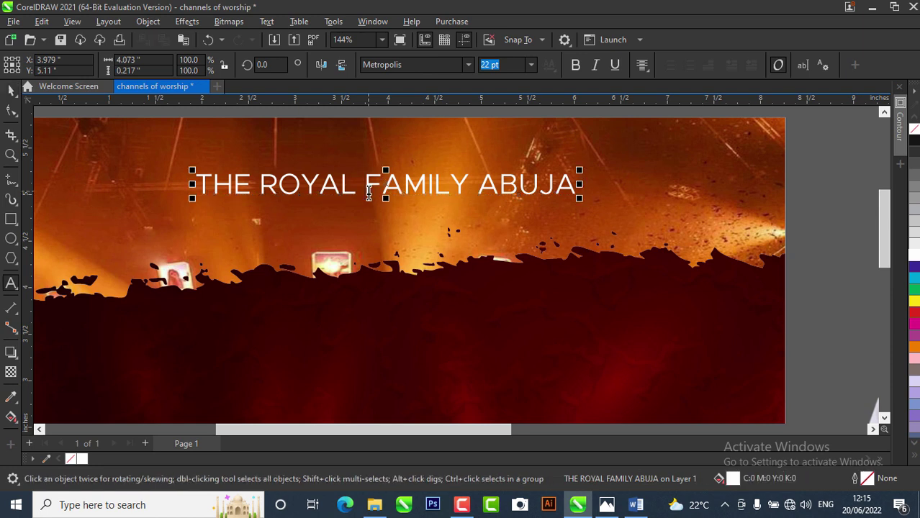
{"action": "type", "text": "#"}
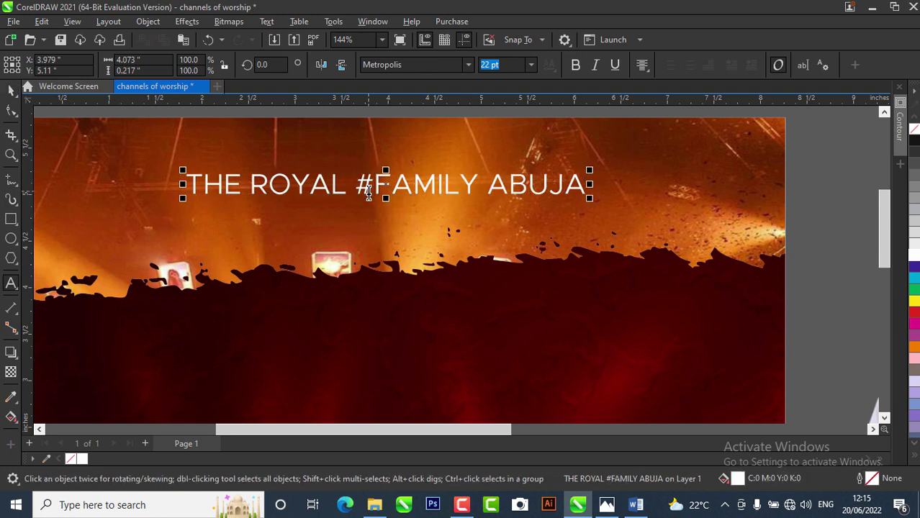
{"action": "key", "text": "BackSpace"}
{"action": "key", "text": "Return"}
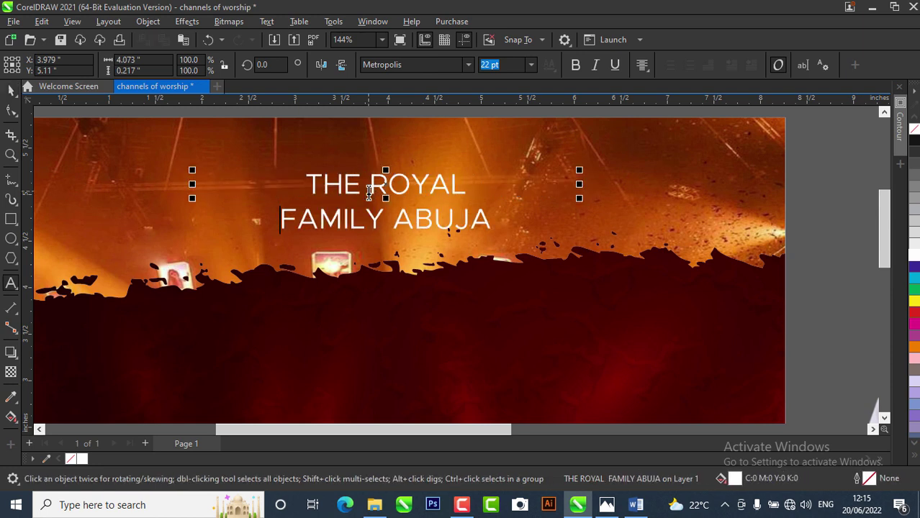
- Break the title into separate lines and left-align FAMILY ABUJA with THE ROYAL
{"action": "left_click", "coordinate": [10, 89]}
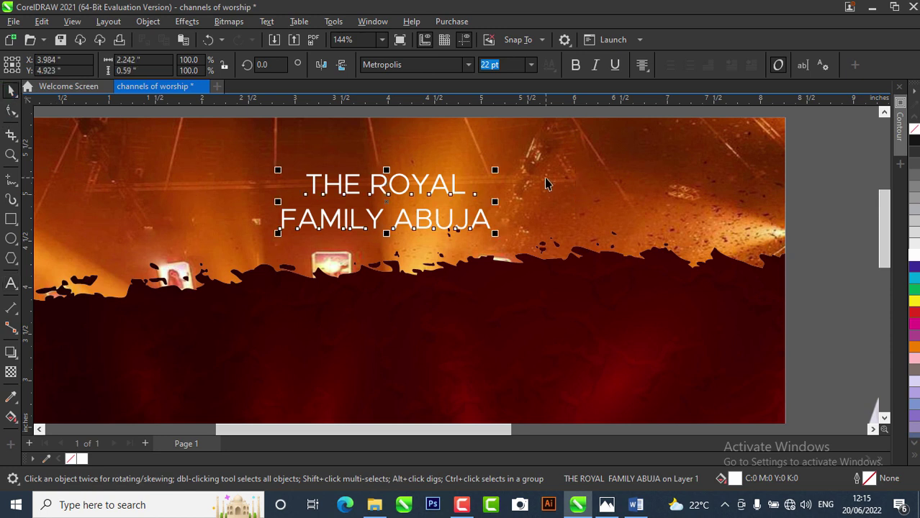
{"action": "key", "text": "ctrl+k"}
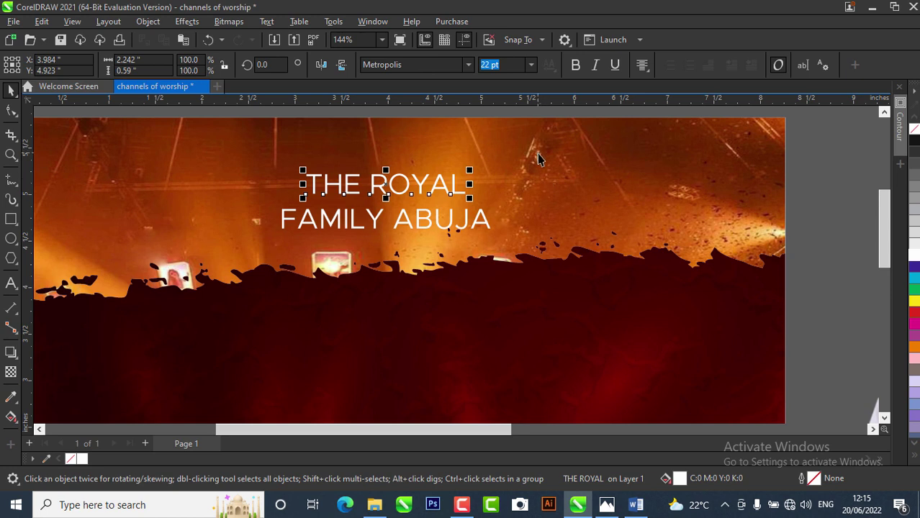
{"action": "left_click", "coordinate": [430, 224]}
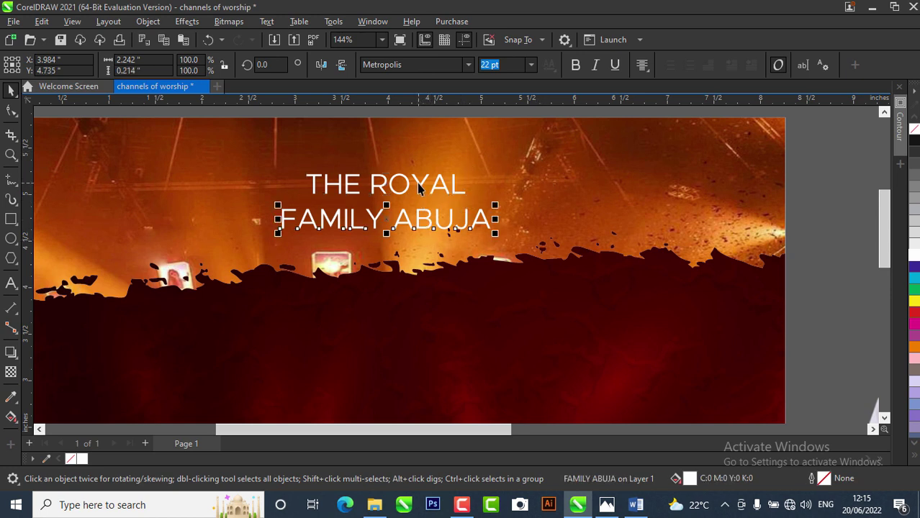
{"action": "left_click", "coordinate": [422, 186], "text": "shift"}
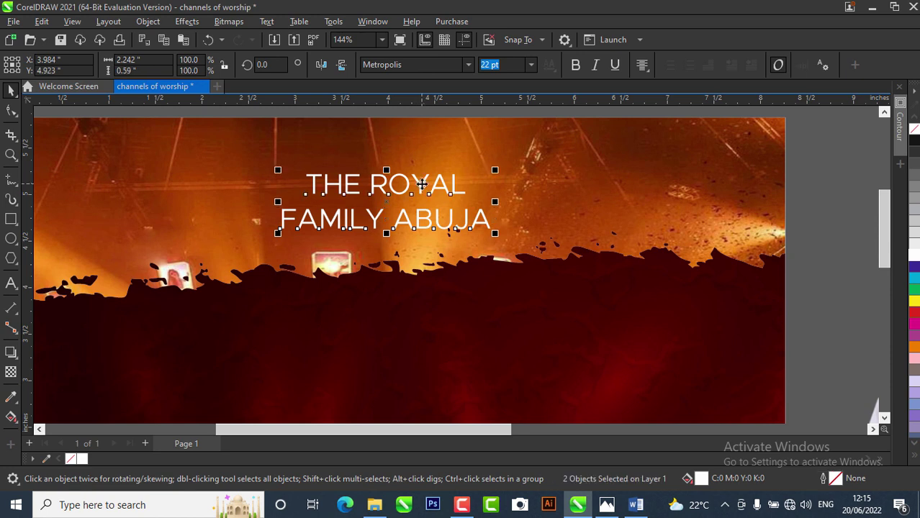
{"action": "left_click", "coordinate": [421, 185]}
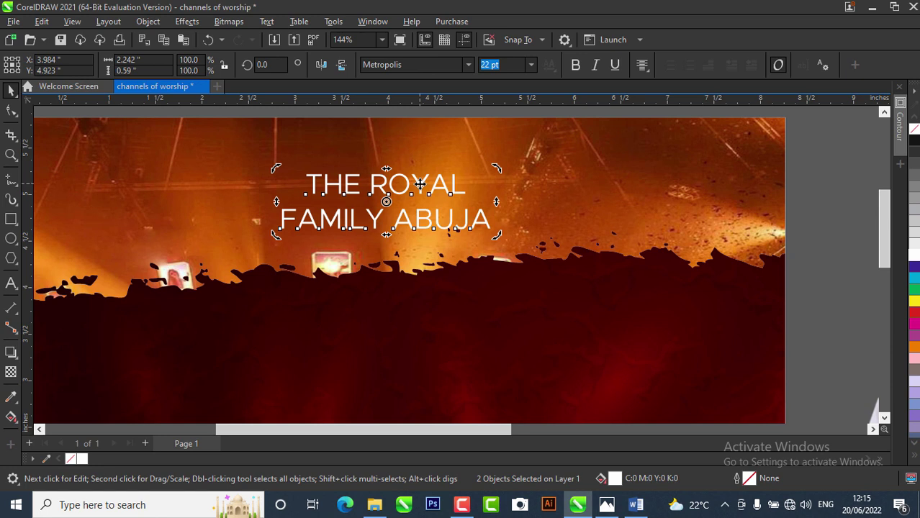
{"action": "key", "text": "l"}
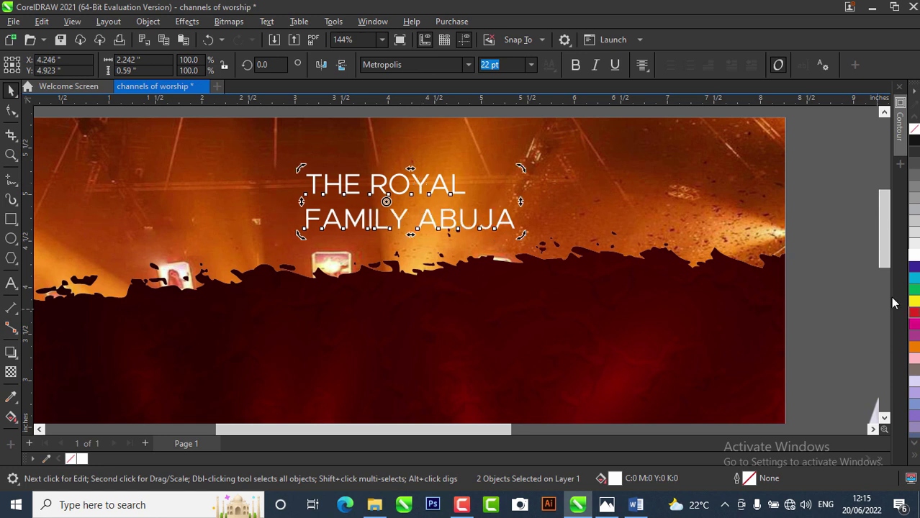
- Make THE ROYAL bold, enlarge it to about 28 pt, and nudge FAMILY ABUJA up
{"action": "left_click", "coordinate": [854, 285]}
{"action": "left_click", "coordinate": [423, 204]}
{"action": "left_click", "coordinate": [424, 190]}
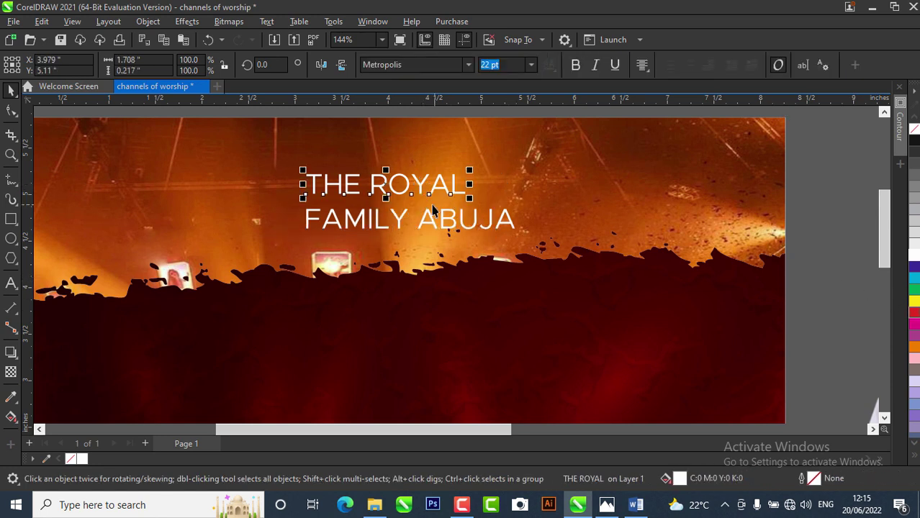
{"action": "left_click", "coordinate": [575, 66]}
{"action": "left_click_drag", "start_coordinate": [475, 170], "coordinate": [520, 165]}
{"action": "left_click_drag", "start_coordinate": [401, 229], "coordinate": [401, 225]}
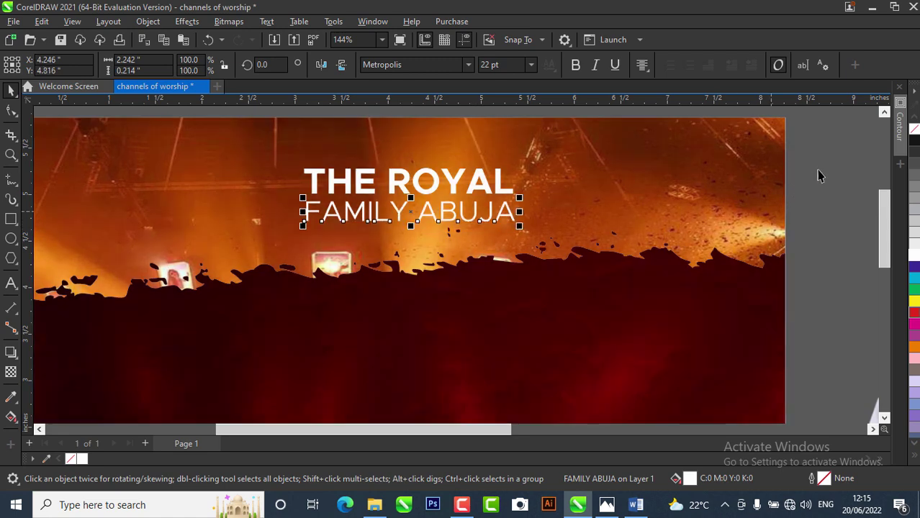
- Scale the whole two-line title down to about 90%
{"action": "left_click", "coordinate": [683, 199]}
{"action": "scroll", "coordinate": [683, 199], "scroll_direction": "down", "scroll_amount": 1}
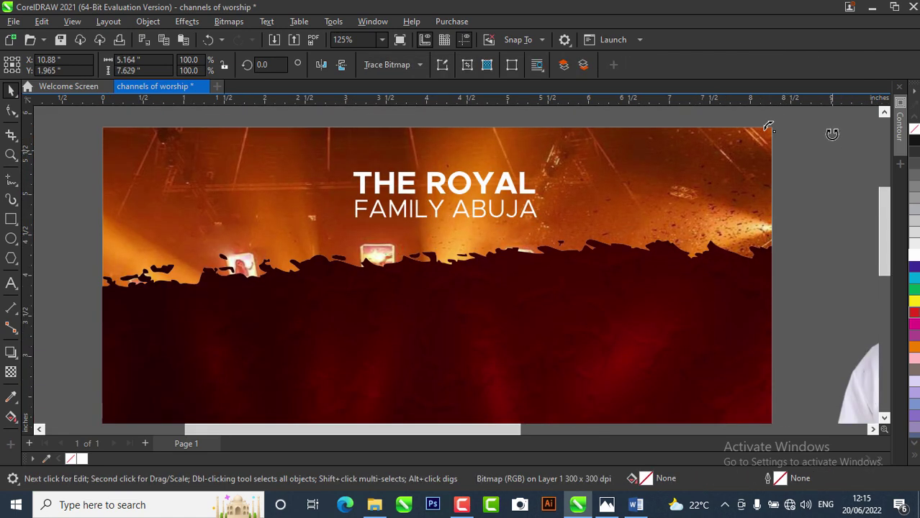
{"action": "scroll", "coordinate": [455, 144], "scroll_direction": "down", "scroll_amount": 2}
{"action": "left_click_drag", "start_coordinate": [359, 119], "coordinate": [626, 273]}
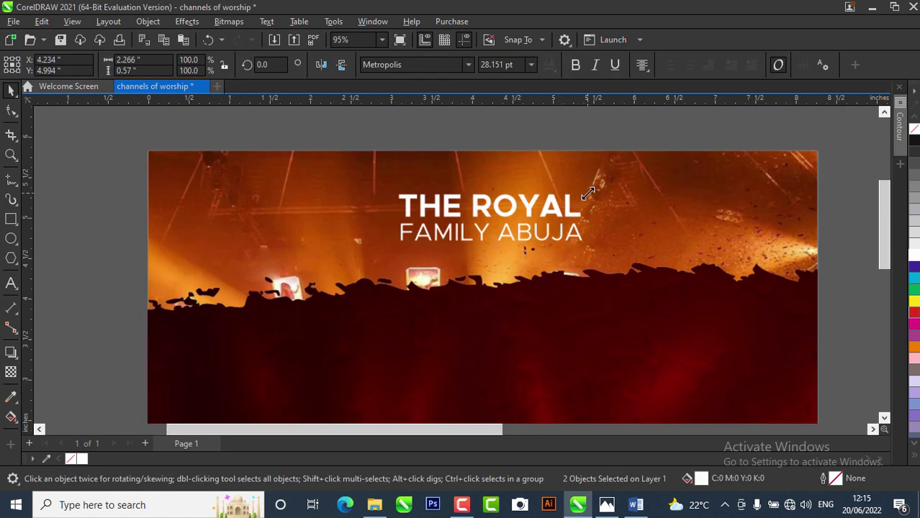
{"action": "scroll", "coordinate": [588, 193], "scroll_direction": "up", "scroll_amount": 2}
{"action": "left_click_drag", "start_coordinate": [588, 193], "coordinate": [581, 188]}
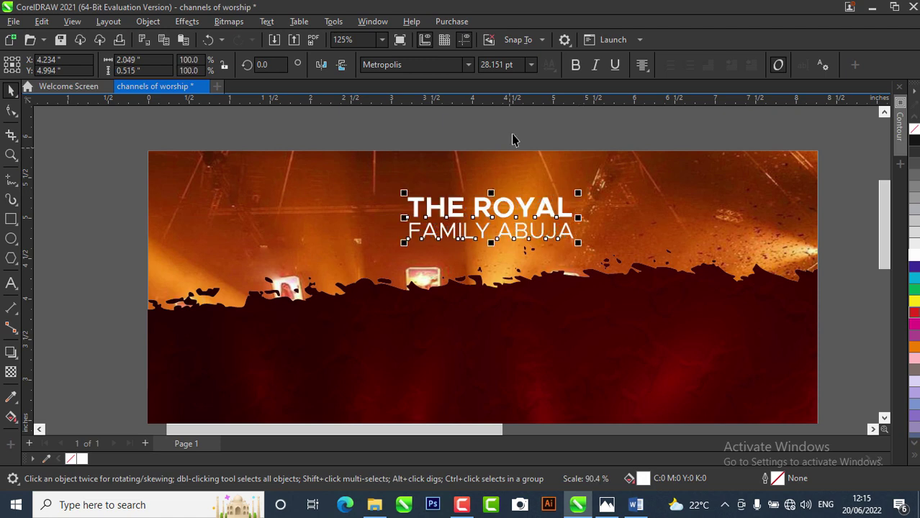
{"action": "key", "text": "Escape"}
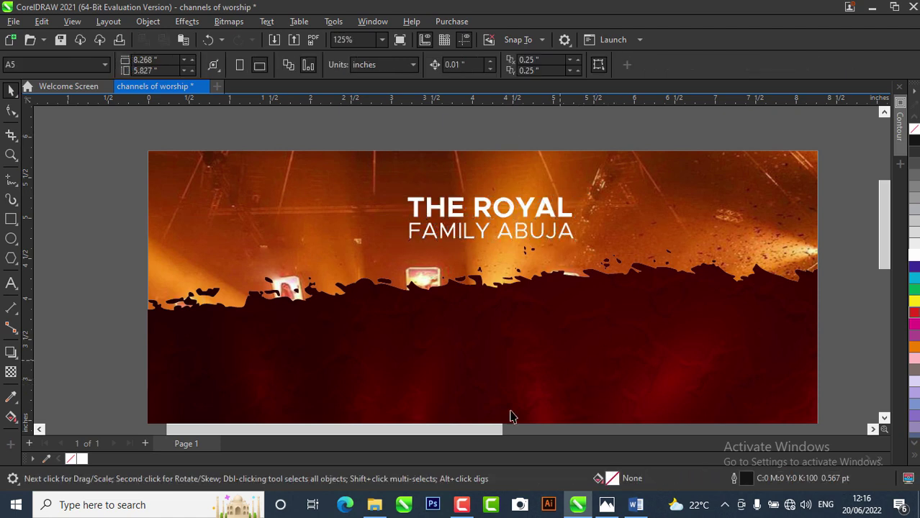
{"action": "left_click", "coordinate": [374, 504]}
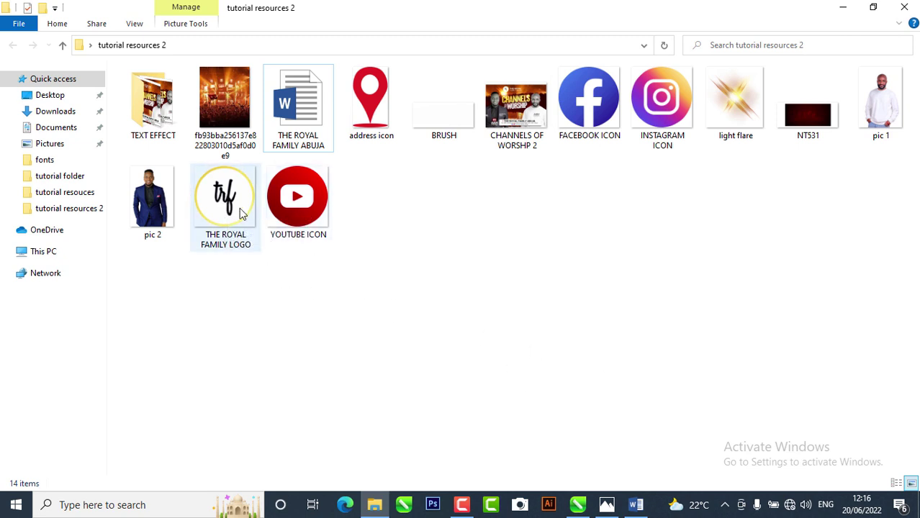
- Drag THE ROYAL FAMILY LOGO from the tutorial resources 2 folder onto the flyer beside the title
{"action": "left_click_drag", "start_coordinate": [243, 214], "coordinate": [672, 236]}
{"action": "key", "text": "ctrl+c"}
- Copy the CHANNELS OF MY WORSHIP heading from the Word event document
{"action": "scroll", "coordinate": [352, 265], "scroll_direction": "up", "scroll_amount": 1}
{"action": "scroll", "coordinate": [371, 216], "scroll_direction": "up", "scroll_amount": 2}
{"action": "scroll", "coordinate": [348, 209], "scroll_direction": "down", "scroll_amount": 3}
{"action": "key", "text": "alt+Tab"}
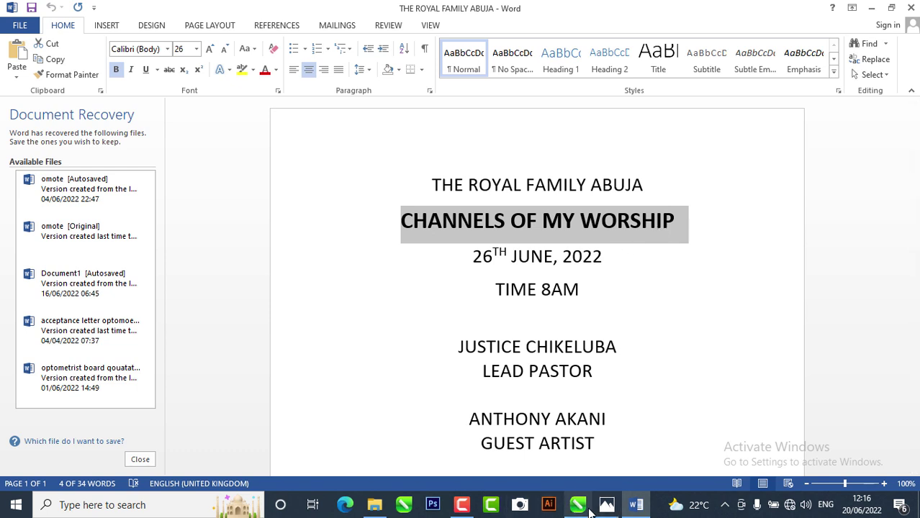
- Paste CHANNELS OF MY WORSHIP onto the banner's dark red band and colour it white
{"action": "mouse_move", "coordinate": [585, 511]}
{"action": "left_click", "coordinate": [517, 429]}
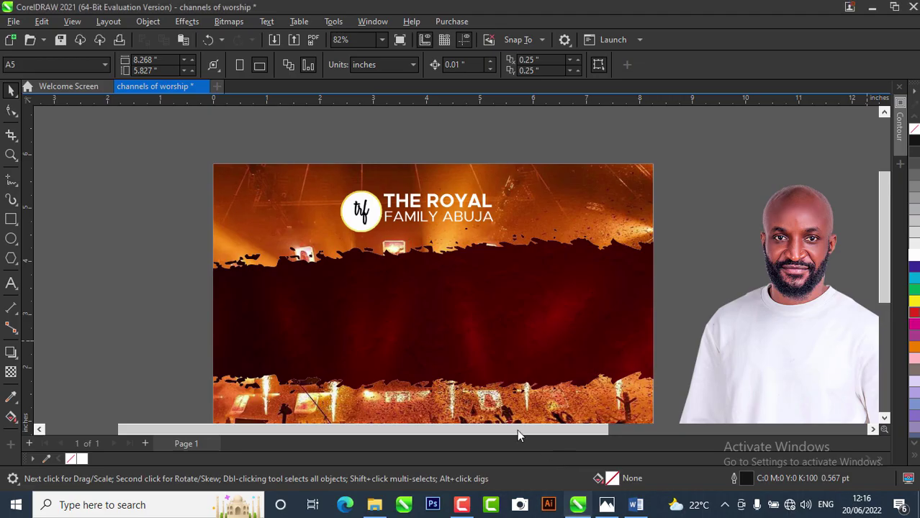
{"action": "left_click", "coordinate": [10, 283]}
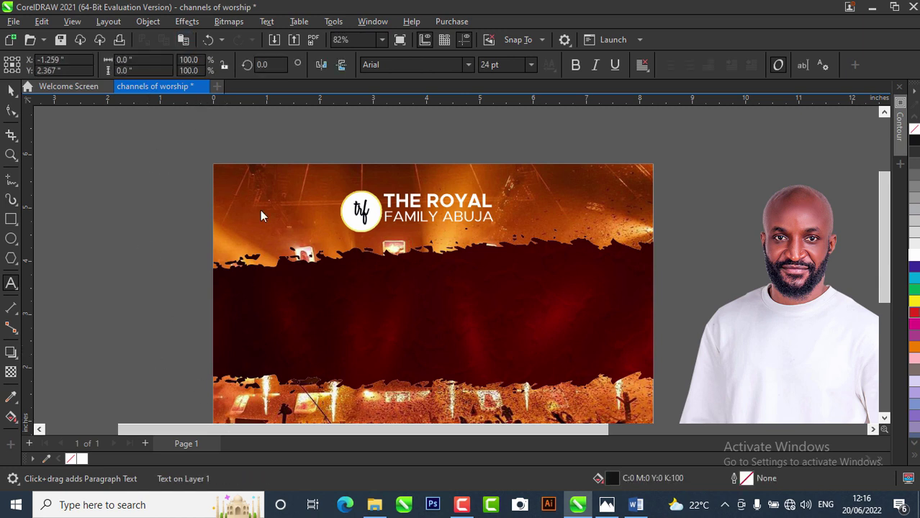
{"action": "key", "text": "ctrl+v"}
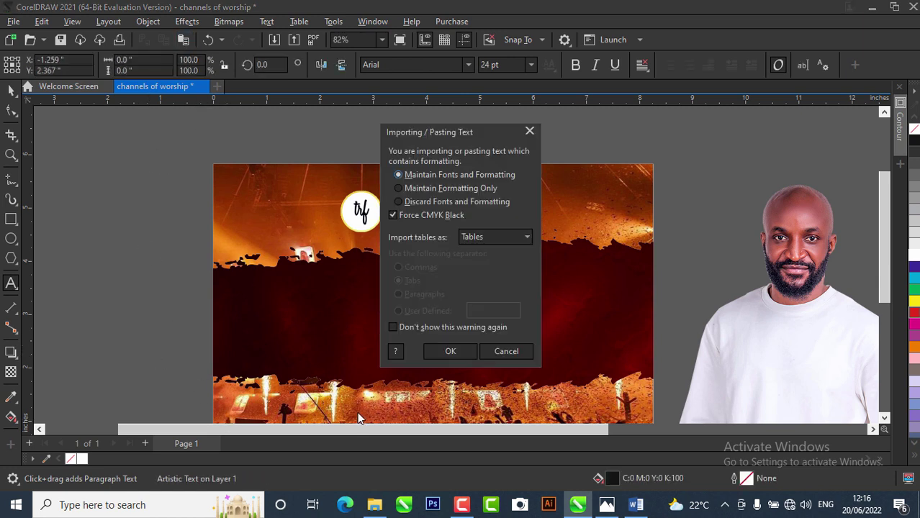
{"action": "left_click", "coordinate": [449, 351]}
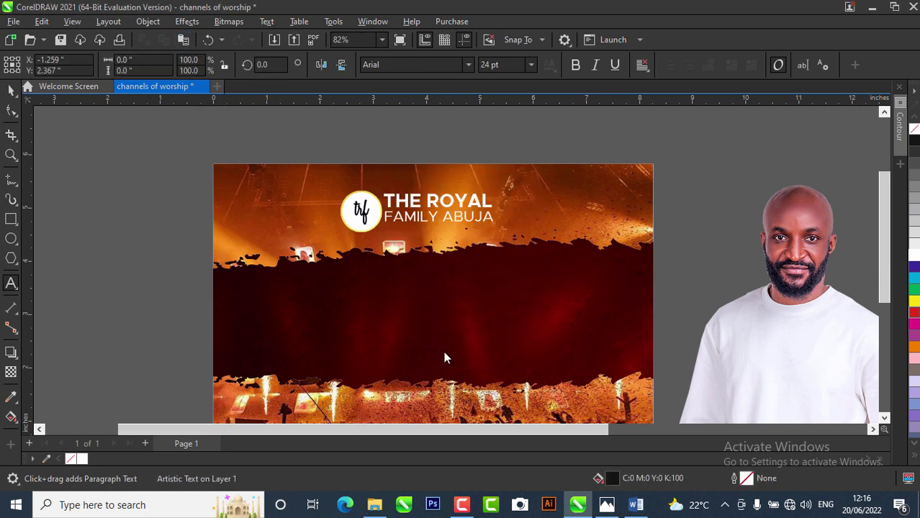
{"action": "left_click", "coordinate": [11, 90]}
{"action": "left_click_drag", "start_coordinate": [133, 345], "coordinate": [422, 325]}
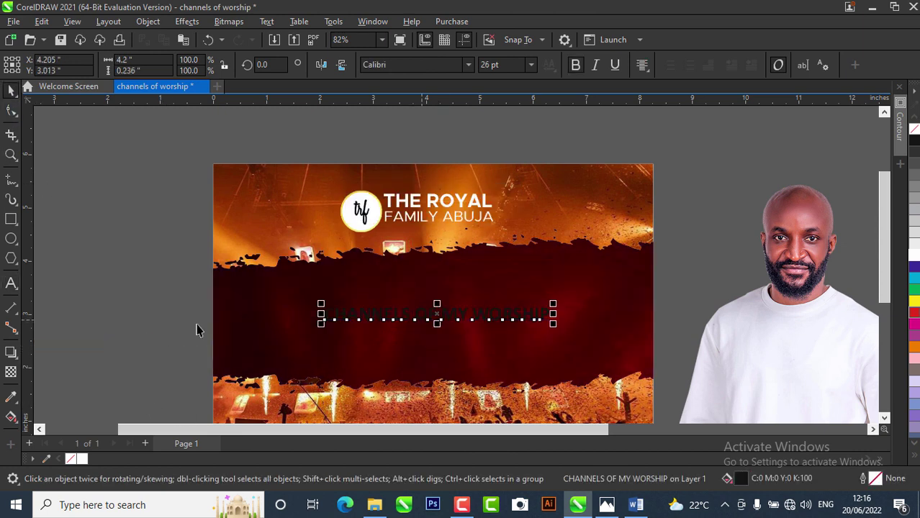
{"action": "left_click", "coordinate": [914, 256]}
- Remove OF MY from the heading and paste it as separate text off the page
{"action": "left_click", "coordinate": [123, 306]}
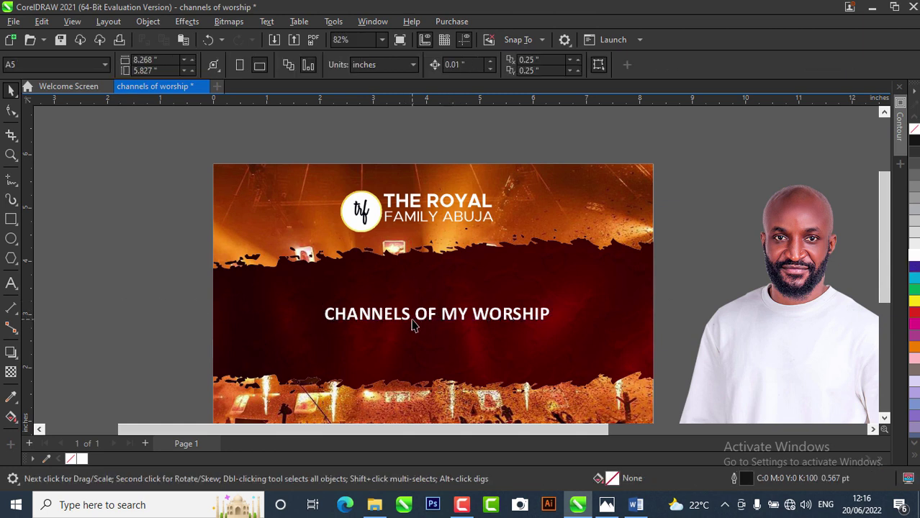
{"action": "left_click", "coordinate": [423, 324]}
{"action": "double_click", "coordinate": [423, 324]}
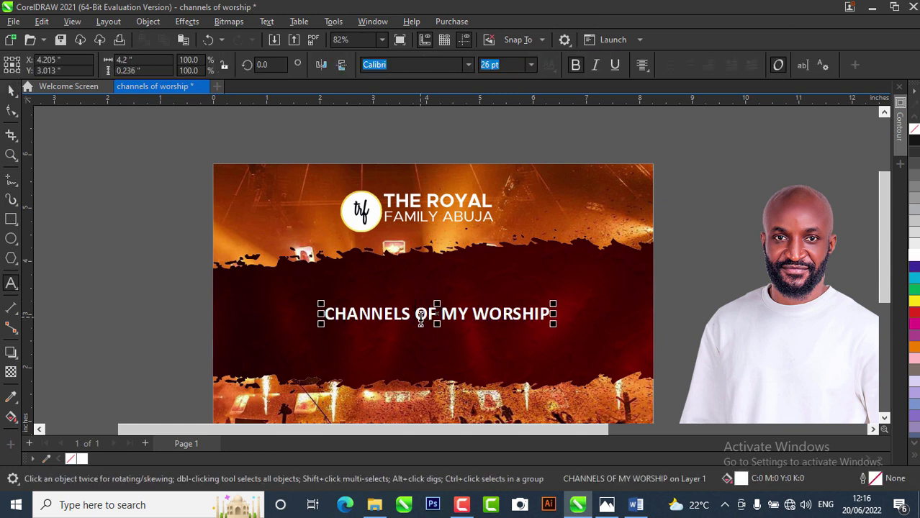
{"action": "left_click", "coordinate": [421, 320]}
{"action": "key", "text": "Return"}
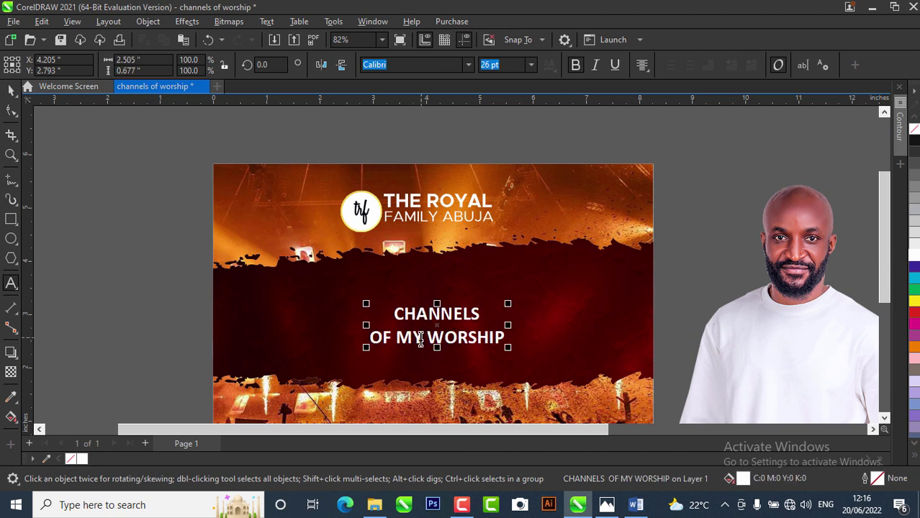
{"action": "left_click_drag", "start_coordinate": [422, 338], "coordinate": [367, 338]}
{"action": "key", "text": "ctrl+c"}
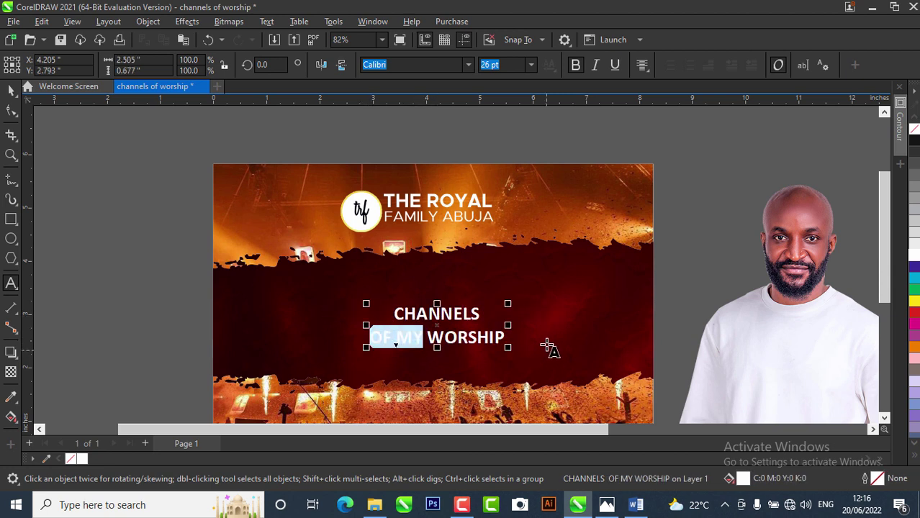
{"action": "key", "text": "BackSpace"}
{"action": "left_click", "coordinate": [148, 316]}
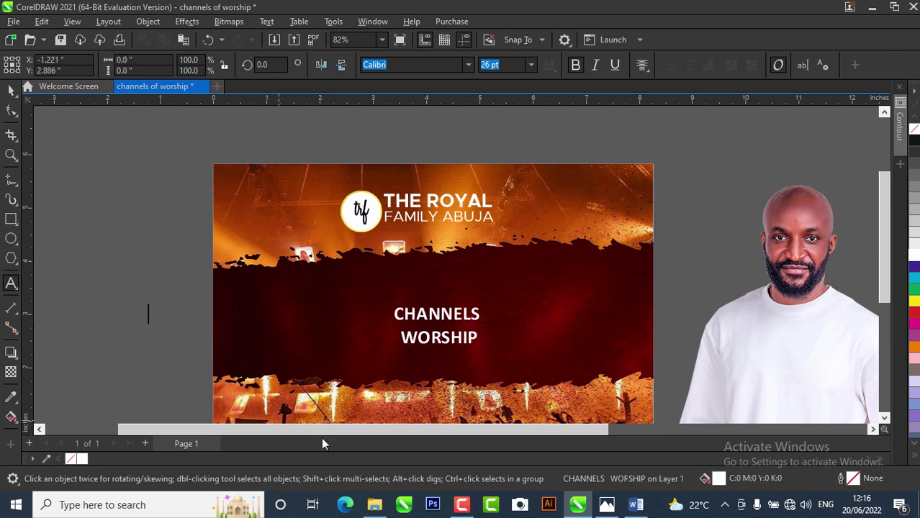
{"action": "key", "text": "ctrl+v"}
{"action": "left_click", "coordinate": [11, 90]}
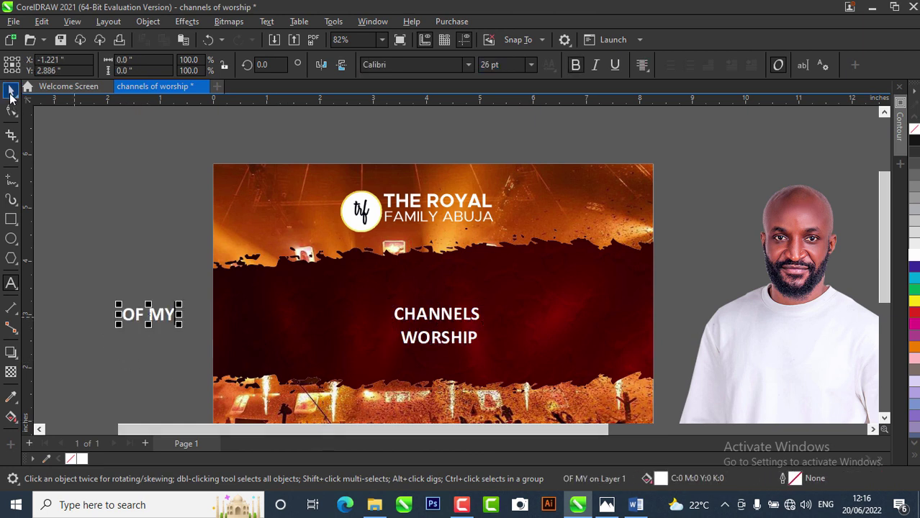
- Break apart the heading and enlarge CHANNELS to about 51 pt and WORSHIP to about 49.5 pt
{"action": "left_click", "coordinate": [450, 324]}
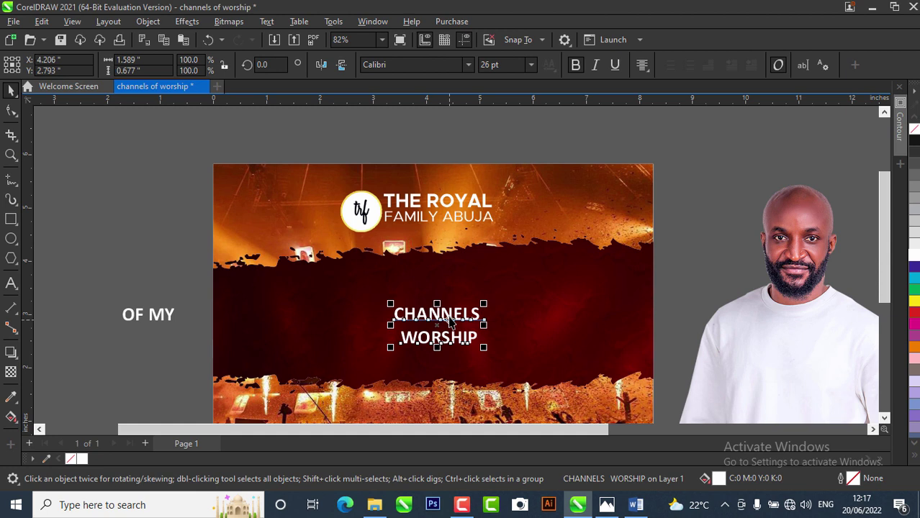
{"action": "key", "text": "ctrl+k"}
{"action": "left_click", "coordinate": [451, 324]}
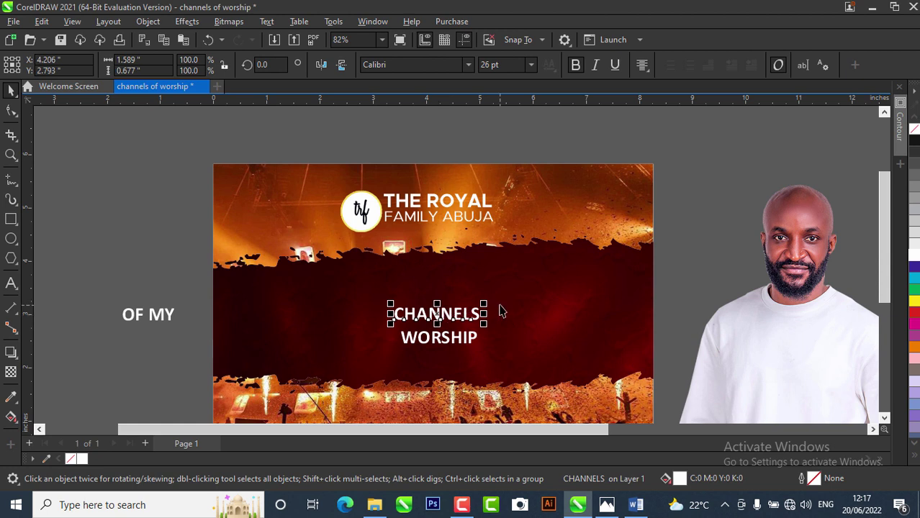
{"action": "left_click_drag", "start_coordinate": [487, 300], "coordinate": [528, 277]}
{"action": "left_click_drag", "start_coordinate": [466, 320], "coordinate": [517, 310]}
{"action": "left_click", "coordinate": [455, 346]}
{"action": "left_click_drag", "start_coordinate": [479, 339], "coordinate": [482, 340]}
- Place the white-sweater portrait on the flyer overlapping the banner
{"action": "left_click", "coordinate": [521, 290], "text": "shift"}
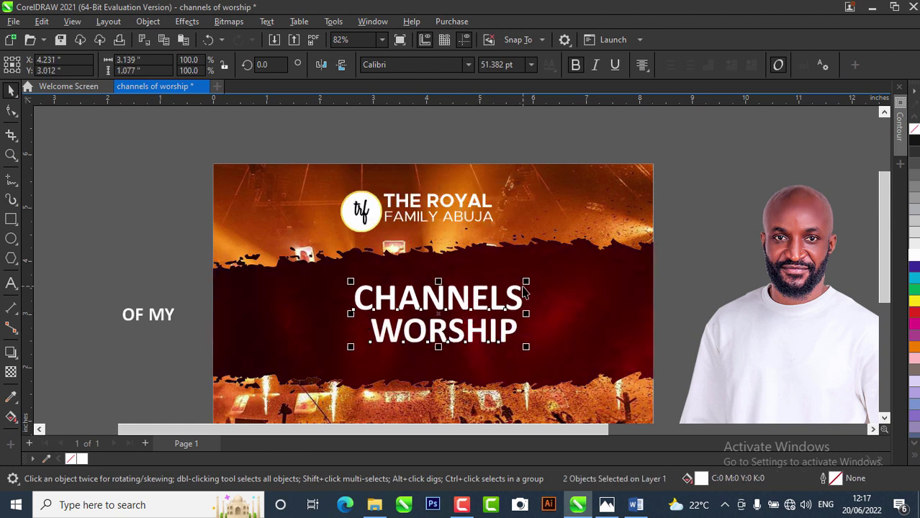
{"action": "scroll", "coordinate": [612, 296], "scroll_direction": "down", "scroll_amount": 1}
{"action": "left_click_drag", "start_coordinate": [612, 296], "coordinate": [617, 352]}
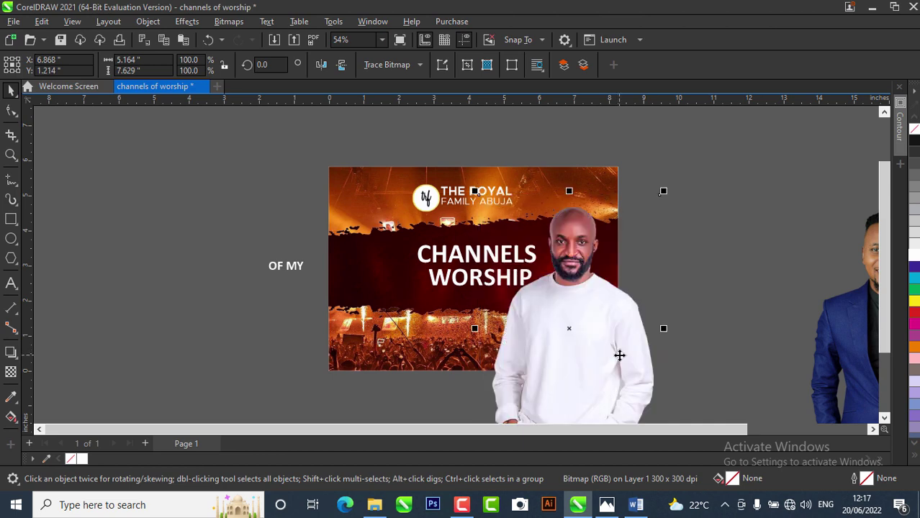
- Crop the bald man's portrait, raising its bottom and trimming its right side flush with the flyer
{"action": "left_click", "coordinate": [11, 112]}
{"action": "scroll", "coordinate": [225, 150], "scroll_direction": "down", "scroll_amount": 1}
{"action": "left_click_drag", "start_coordinate": [345, 349], "coordinate": [580, 410]}
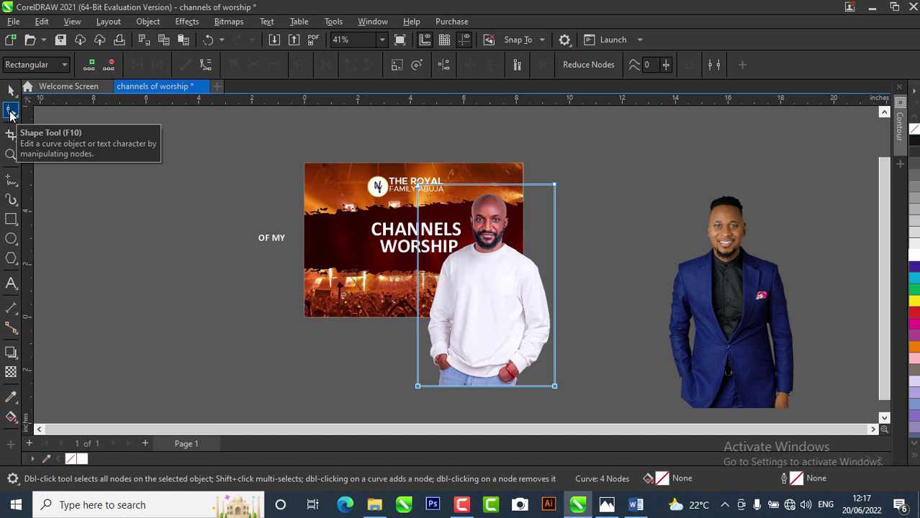
{"action": "left_click_drag", "start_coordinate": [342, 358], "coordinate": [596, 409]}
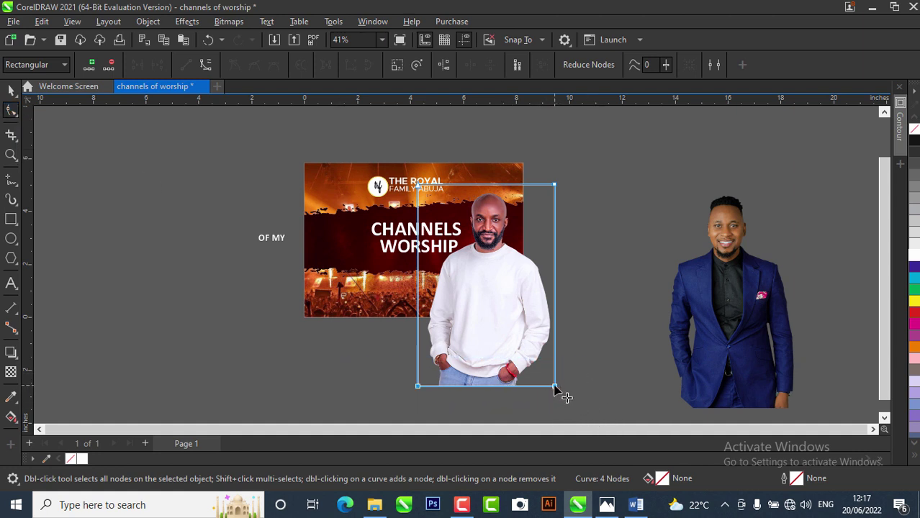
{"action": "left_click_drag", "start_coordinate": [555, 388], "coordinate": [555, 319]}
{"action": "scroll", "coordinate": [555, 319], "scroll_direction": "up", "scroll_amount": 2}
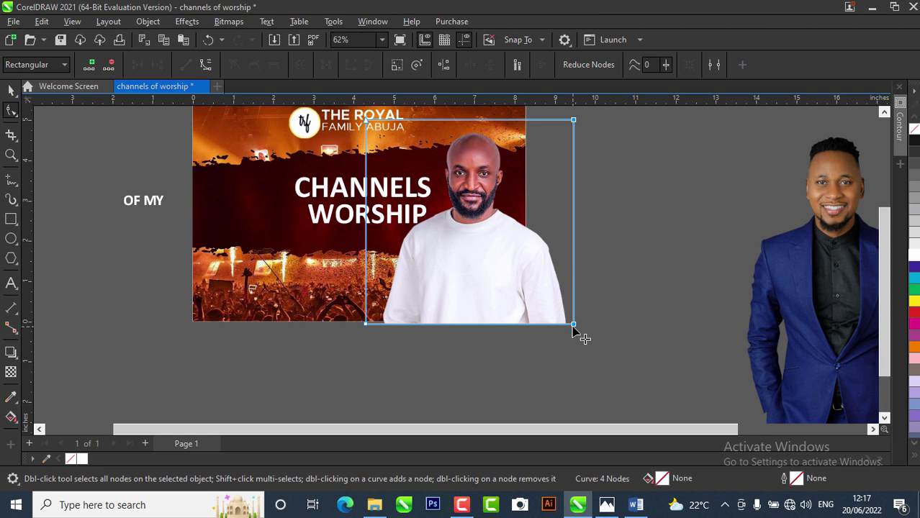
{"action": "left_click_drag", "start_coordinate": [572, 327], "coordinate": [526, 325]}
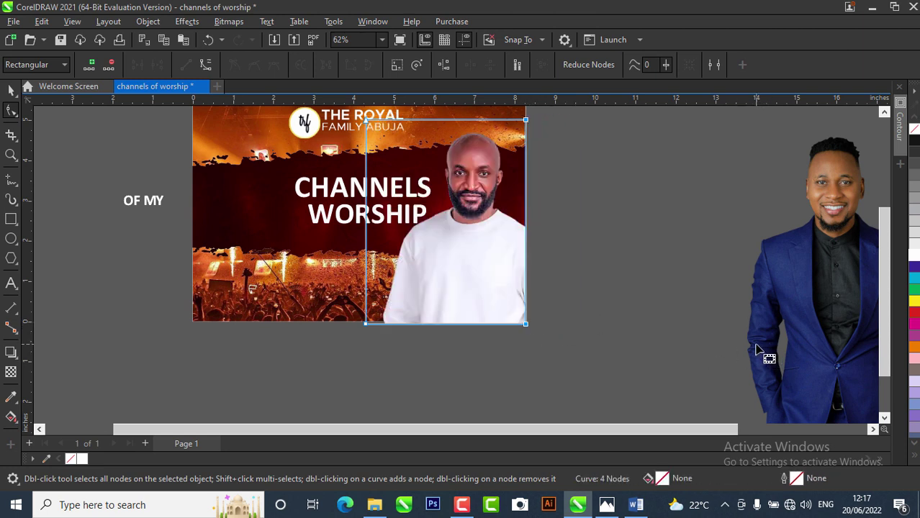
{"action": "key", "text": "space"}
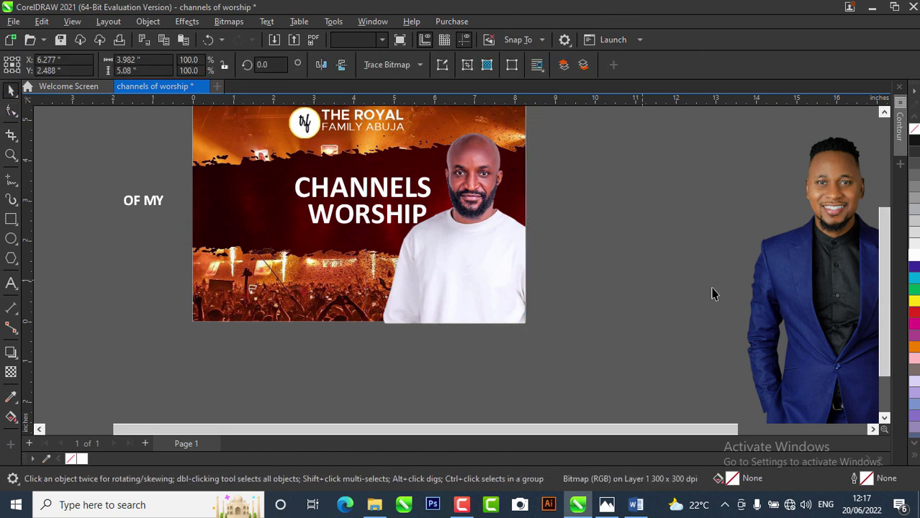
- Position the blue-suited man's photo on the flyer's left side
{"action": "left_click", "coordinate": [712, 292]}
{"action": "left_click", "coordinate": [454, 258]}
{"action": "left_click_drag", "start_coordinate": [454, 258], "coordinate": [266, 247]}
{"action": "key", "text": "Escape"}
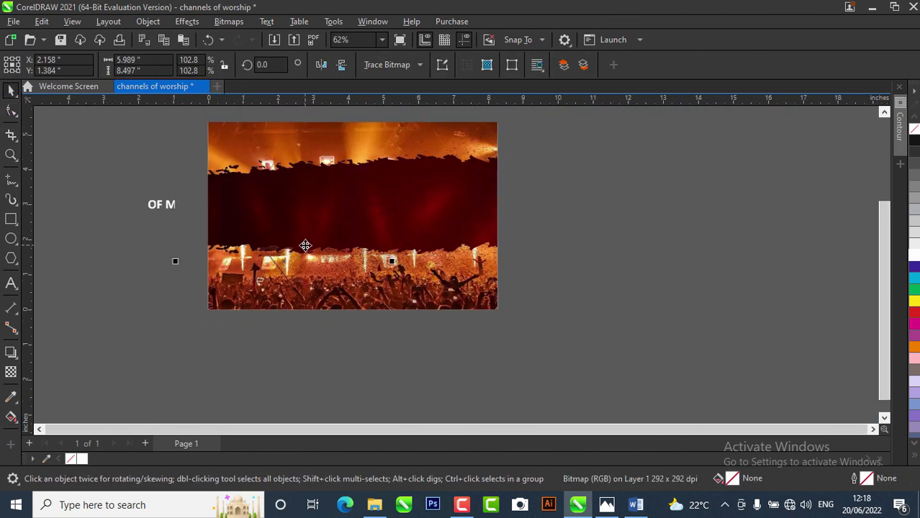
{"action": "left_click_drag", "start_coordinate": [297, 261], "coordinate": [271, 300]}
{"action": "left_click_drag", "start_coordinate": [265, 258], "coordinate": [265, 268]}
- Crop the blue-suited man's photo to the flyer's left edge, bottom edge and midpoint
{"action": "scroll", "coordinate": [446, 282], "scroll_direction": "down", "scroll_amount": 1}
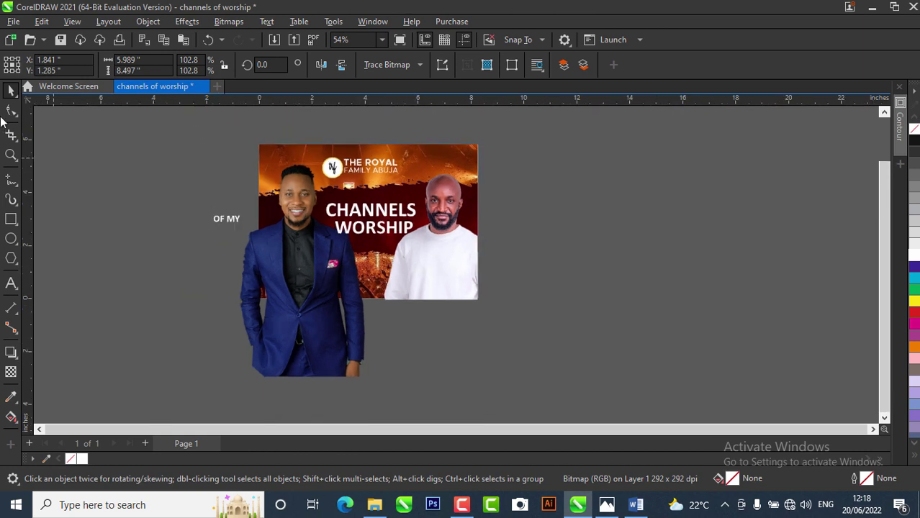
{"action": "left_click", "coordinate": [11, 110]}
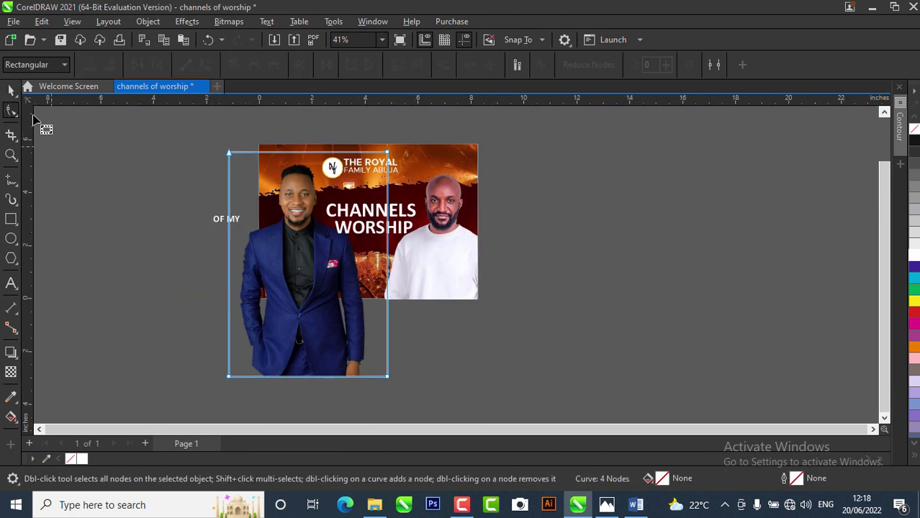
{"action": "left_click_drag", "start_coordinate": [42, 124], "coordinate": [255, 378]}
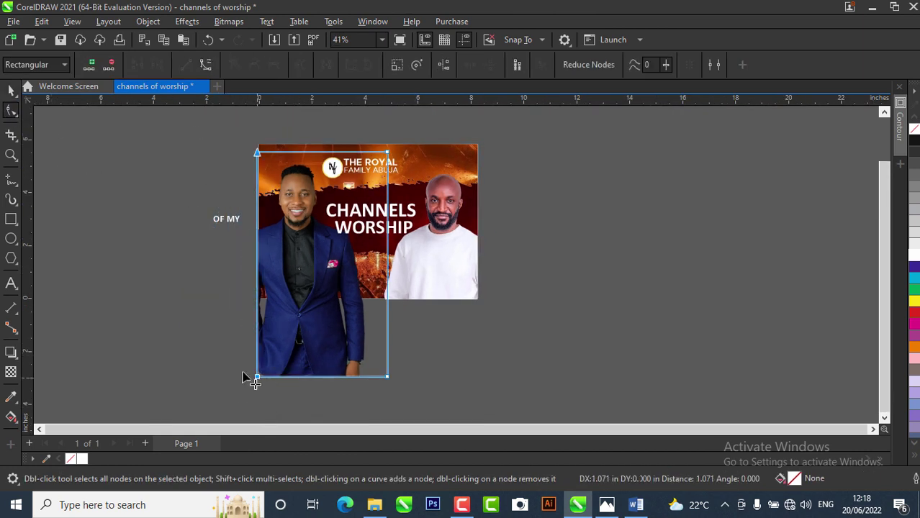
{"action": "left_click_drag", "start_coordinate": [211, 348], "coordinate": [374, 140]}
{"action": "left_click_drag", "start_coordinate": [389, 300], "coordinate": [369, 303]}
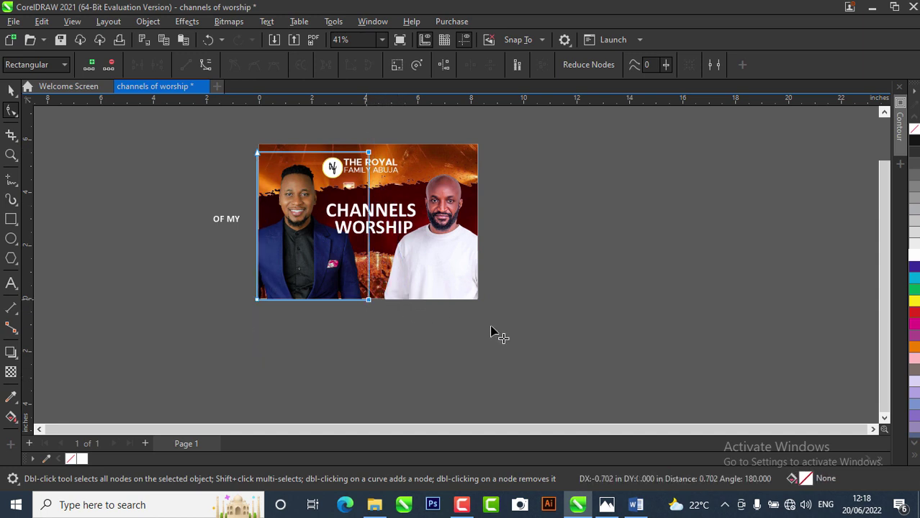
{"action": "key", "text": "space"}
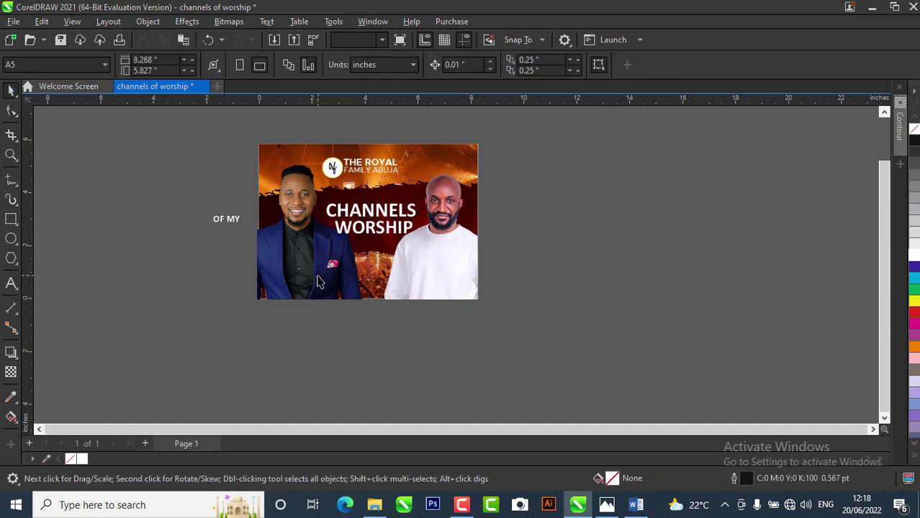
{"action": "scroll", "coordinate": [315, 273], "scroll_direction": "up", "scroll_amount": 2}
- Align both portraits' bottom edges flush with the flyer's bottom edge
{"action": "left_click", "coordinate": [304, 288]}
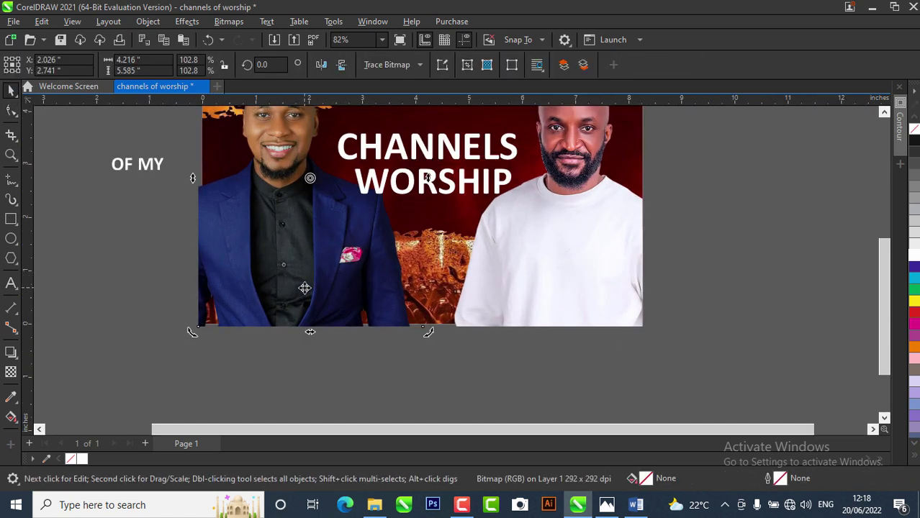
{"action": "left_click", "coordinate": [11, 109]}
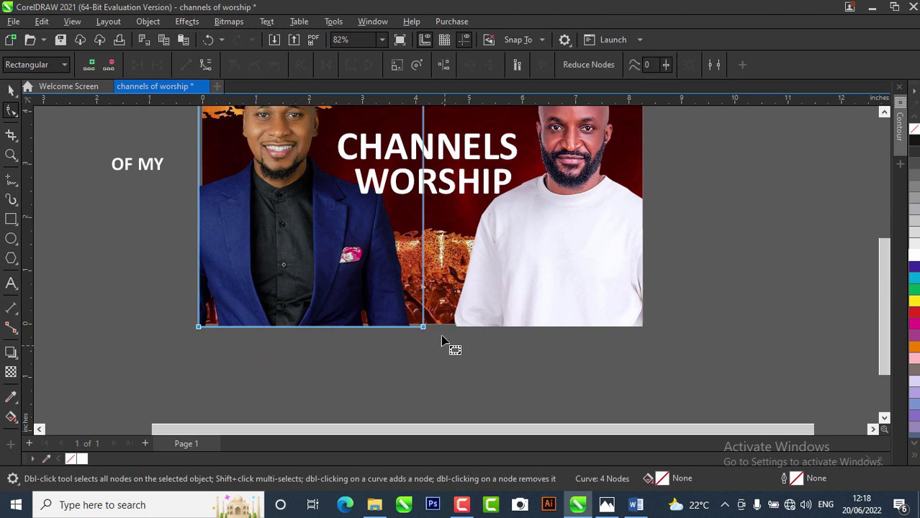
{"action": "scroll", "coordinate": [413, 328], "scroll_direction": "up", "scroll_amount": 1}
{"action": "left_click", "coordinate": [354, 324]}
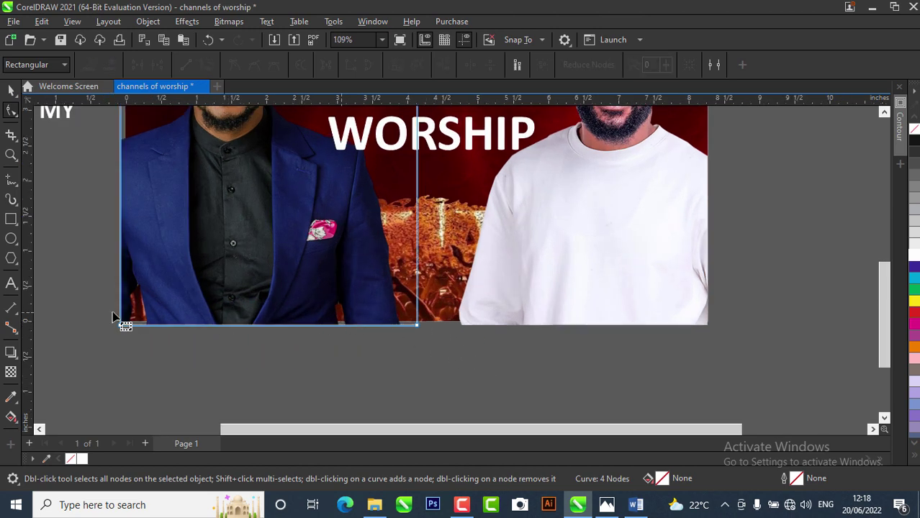
{"action": "left_click_drag", "start_coordinate": [105, 310], "coordinate": [780, 368]}
{"action": "left_click", "coordinate": [517, 285]}
{"action": "left_click_drag", "start_coordinate": [708, 325], "coordinate": [709, 321]}
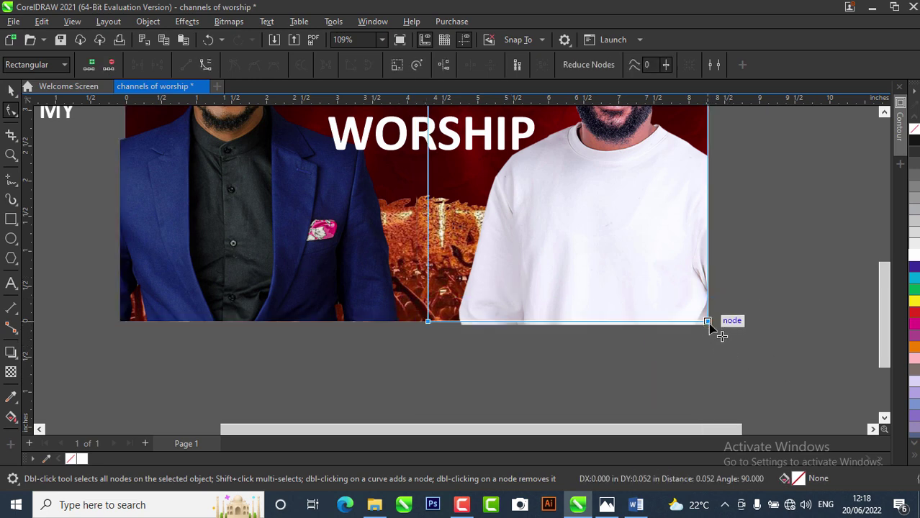
{"action": "scroll", "coordinate": [482, 318], "scroll_direction": "down", "scroll_amount": 3}
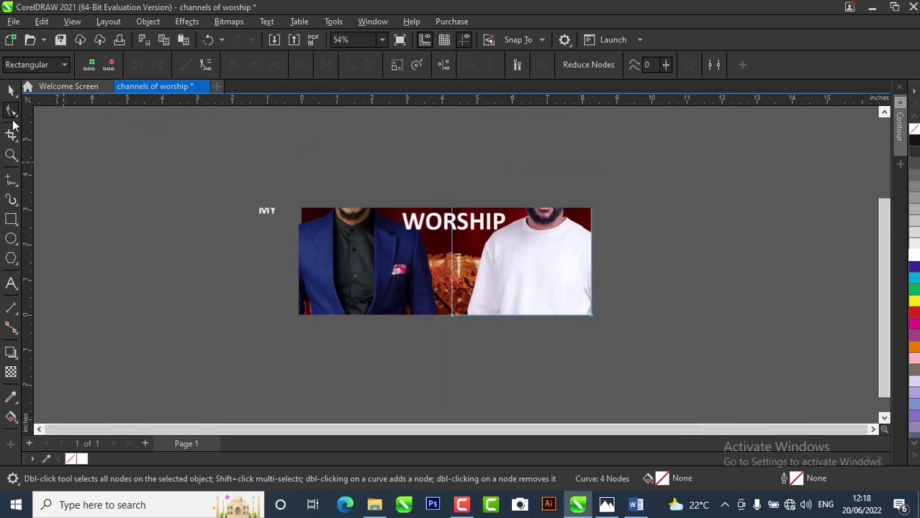
{"action": "key", "text": "space"}
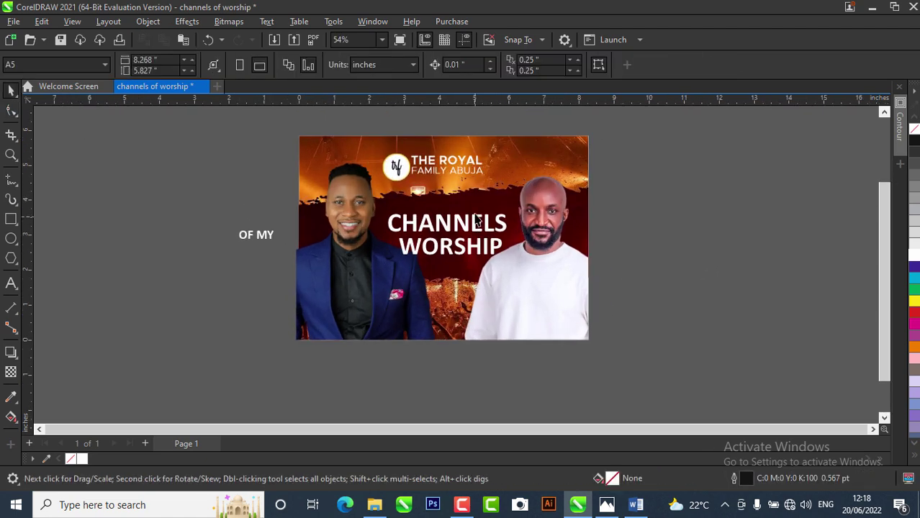
- Scale the blue-suited man's photo down to about 98.6% and resettle it on the flyer's left half
{"action": "scroll", "coordinate": [416, 137], "scroll_direction": "up", "scroll_amount": 1}
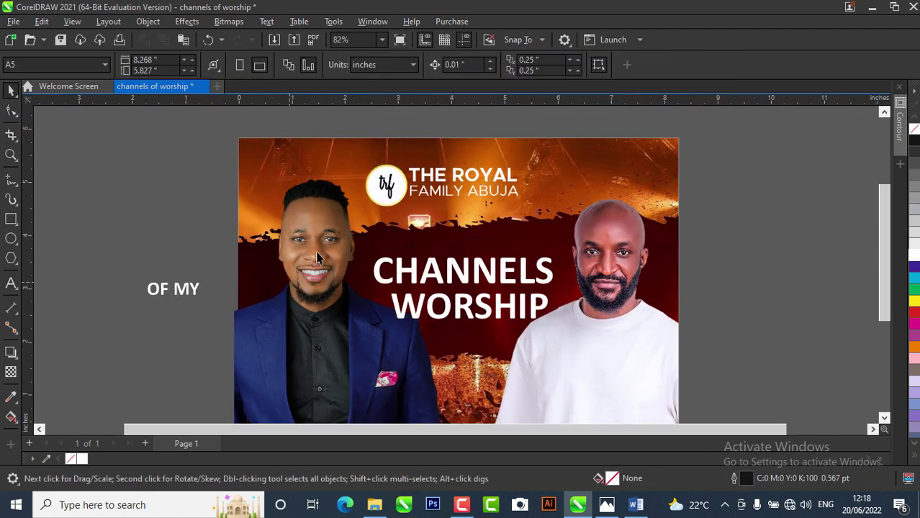
{"action": "scroll", "coordinate": [323, 214], "scroll_direction": "down", "scroll_amount": 1}
{"action": "left_click", "coordinate": [317, 267]}
{"action": "scroll", "coordinate": [317, 268], "scroll_direction": "up", "scroll_amount": 1}
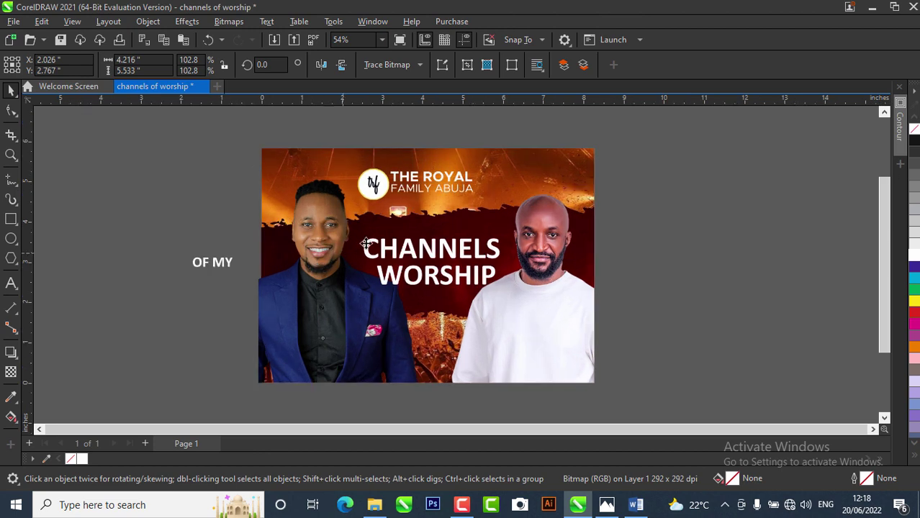
{"action": "left_click_drag", "start_coordinate": [429, 154], "coordinate": [431, 165]}
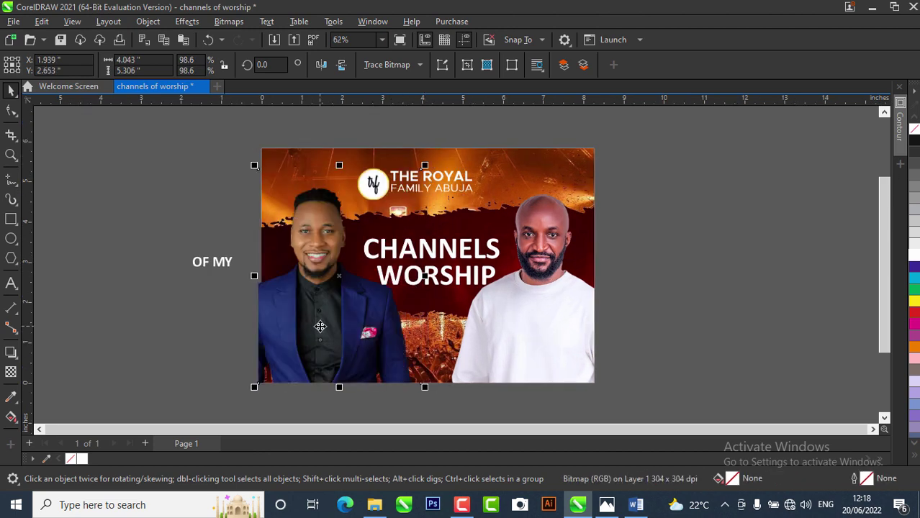
{"action": "left_click_drag", "start_coordinate": [319, 326], "coordinate": [324, 332]}
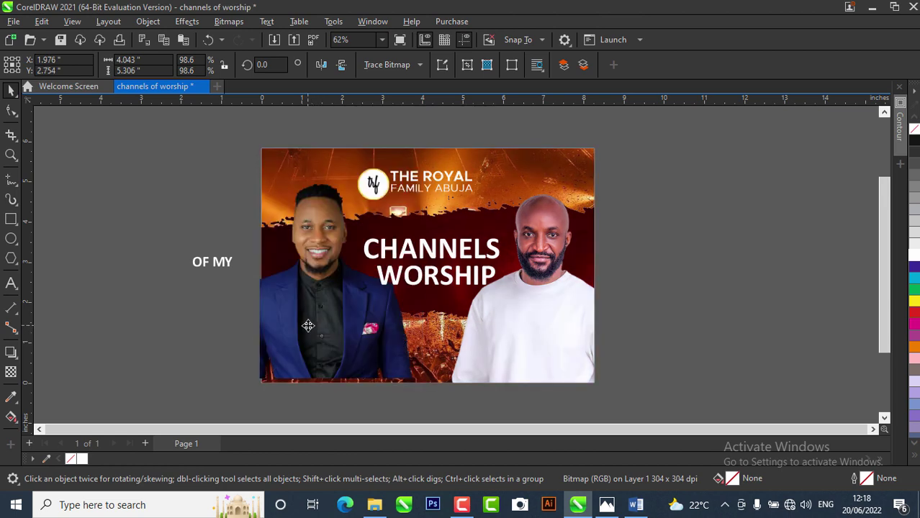
{"action": "left_click_drag", "start_coordinate": [308, 326], "coordinate": [295, 354]}
{"action": "scroll", "coordinate": [301, 334], "scroll_direction": "up", "scroll_amount": 2}
{"action": "left_click", "coordinate": [733, 339]}
{"action": "scroll", "coordinate": [593, 323], "scroll_direction": "down", "scroll_amount": 2}
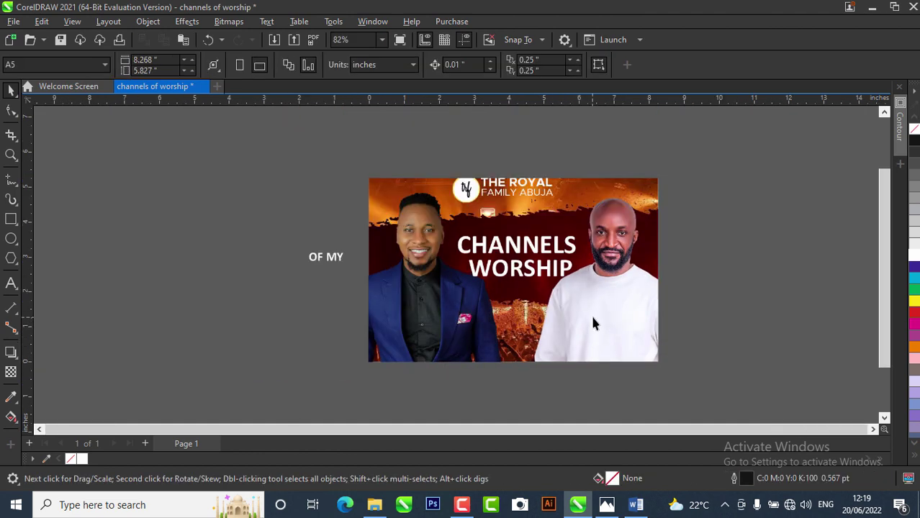
{"action": "scroll", "coordinate": [611, 310], "scroll_direction": "down", "scroll_amount": 3}
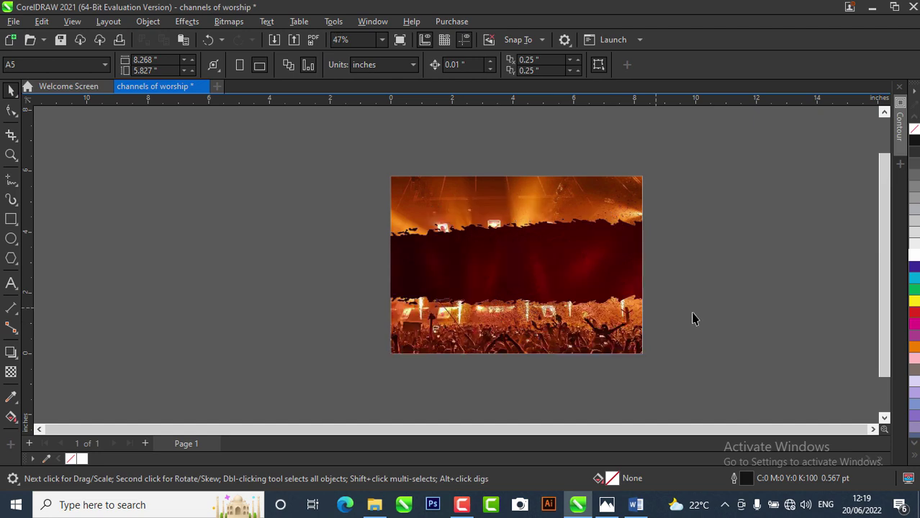
- Put OF and MY on separate lines, break them into separate objects, and move OF down onto MY
{"action": "scroll", "coordinate": [627, 235], "scroll_direction": "up", "scroll_amount": 2}
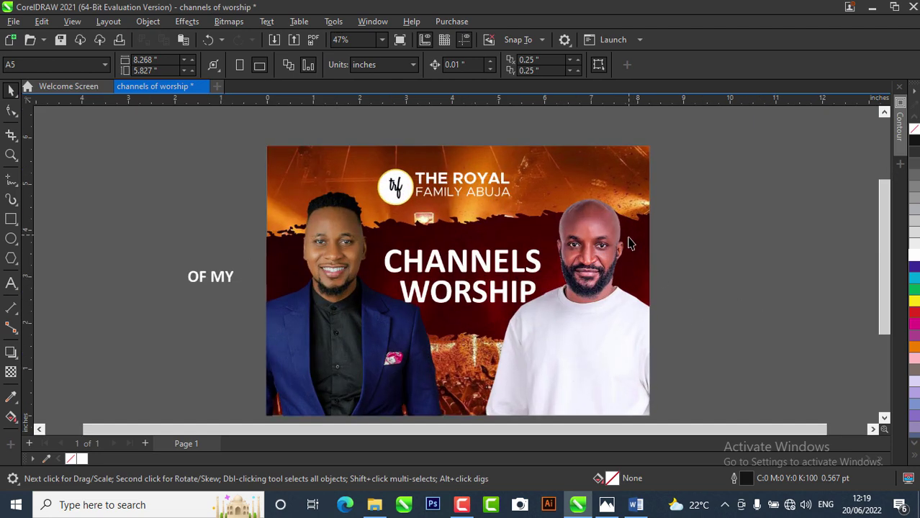
{"action": "left_click", "coordinate": [201, 283]}
{"action": "scroll", "coordinate": [192, 287], "scroll_direction": "up", "scroll_amount": 6}
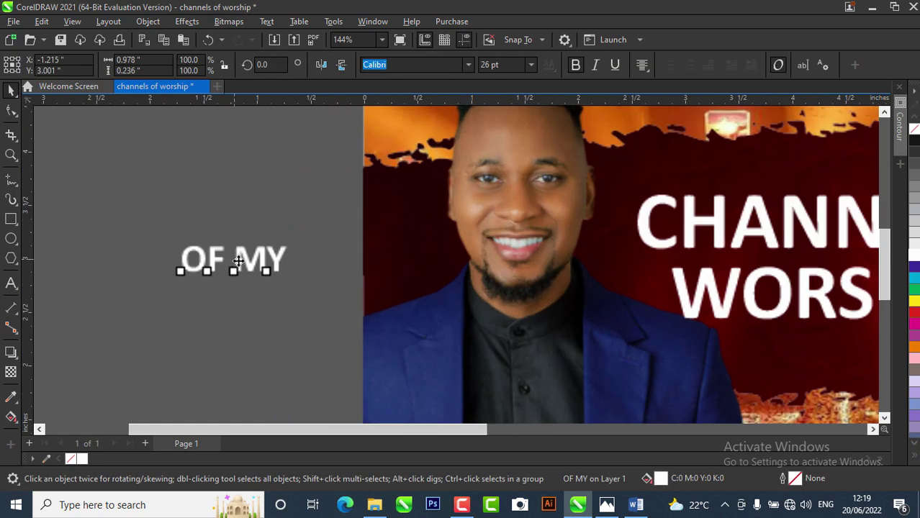
{"action": "double_click", "coordinate": [237, 261]}
{"action": "key", "text": "Return"}
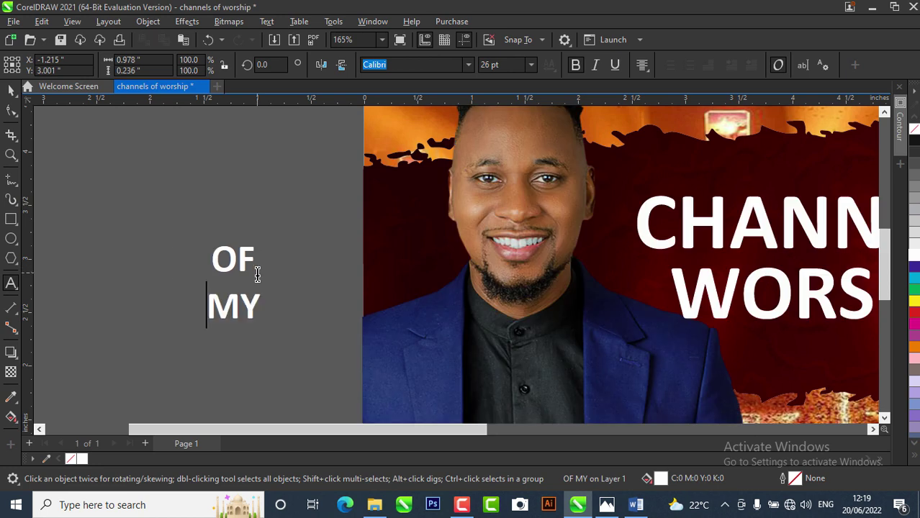
{"action": "left_click", "coordinate": [10, 90]}
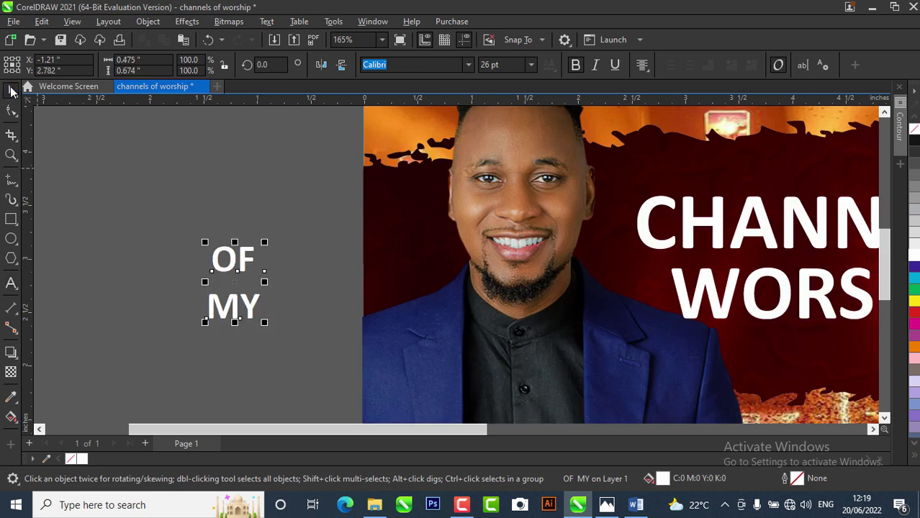
{"action": "key", "text": "ctrl+k"}
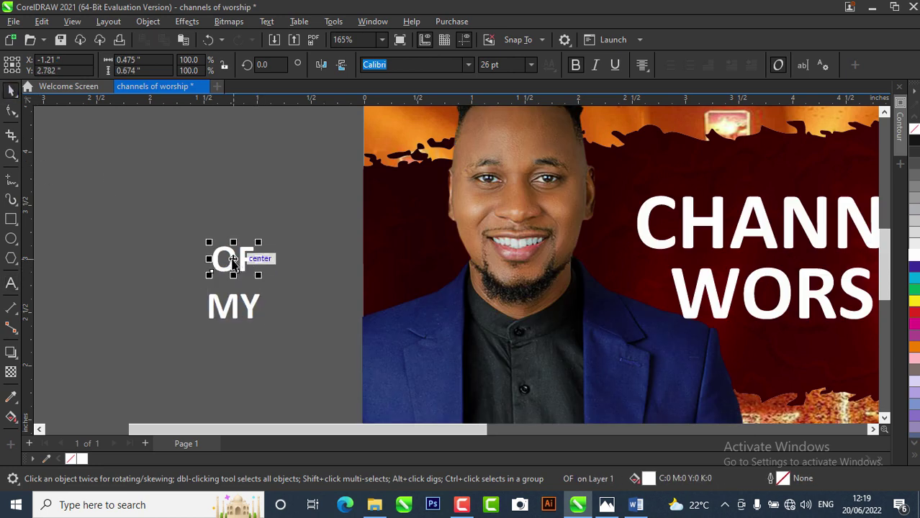
{"action": "left_click_drag", "start_coordinate": [232, 261], "coordinate": [237, 275]}
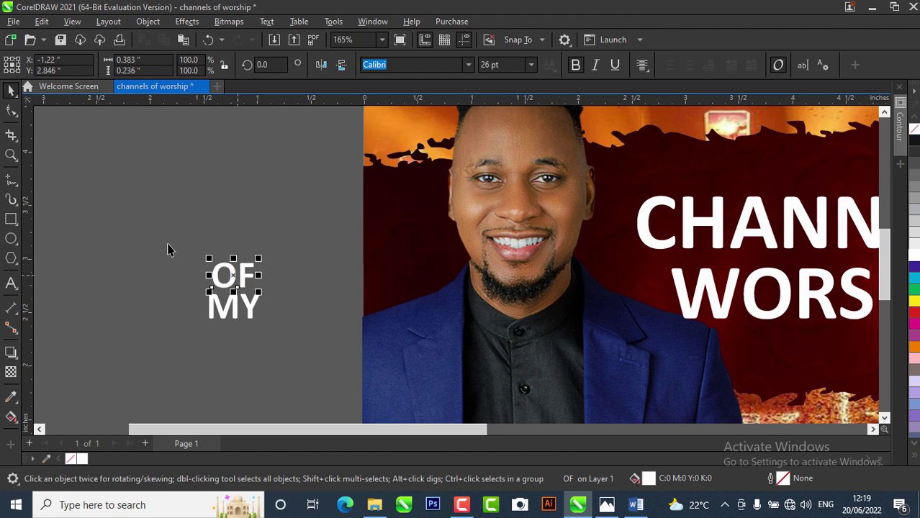
- Shrink the stacked OF MY pair to about 16 pt just left of WORSHIP
{"action": "left_click_drag", "start_coordinate": [167, 249], "coordinate": [246, 331]}
{"action": "scroll", "coordinate": [224, 294], "scroll_direction": "up", "scroll_amount": 1}
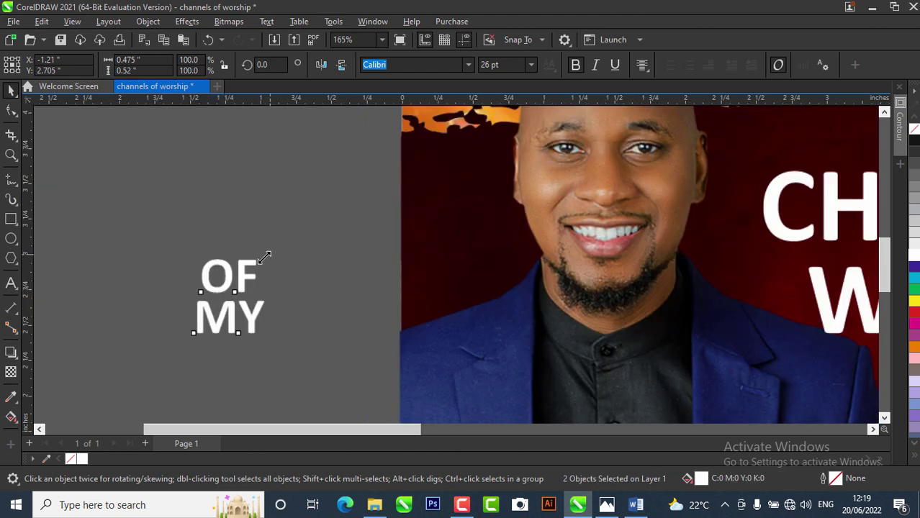
{"action": "left_click_drag", "start_coordinate": [267, 253], "coordinate": [634, 277]}
{"action": "scroll", "coordinate": [171, 281], "scroll_direction": "down", "scroll_amount": 1}
{"action": "scroll", "coordinate": [281, 220], "scroll_direction": "down", "scroll_amount": 2}
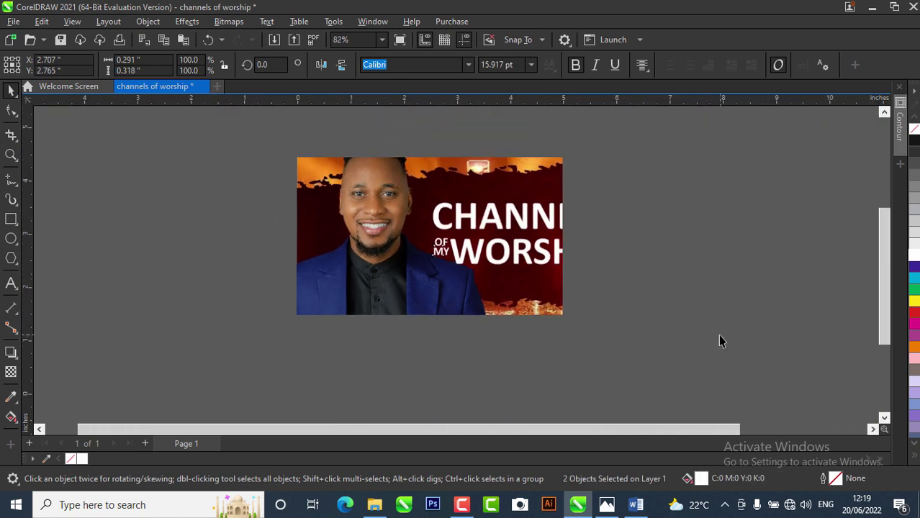
{"action": "scroll", "coordinate": [594, 290], "scroll_direction": "up", "scroll_amount": 1}
- Nudge CHANNELS up slightly and set it in the Brixton Wood font
{"action": "left_click", "coordinate": [521, 213]}
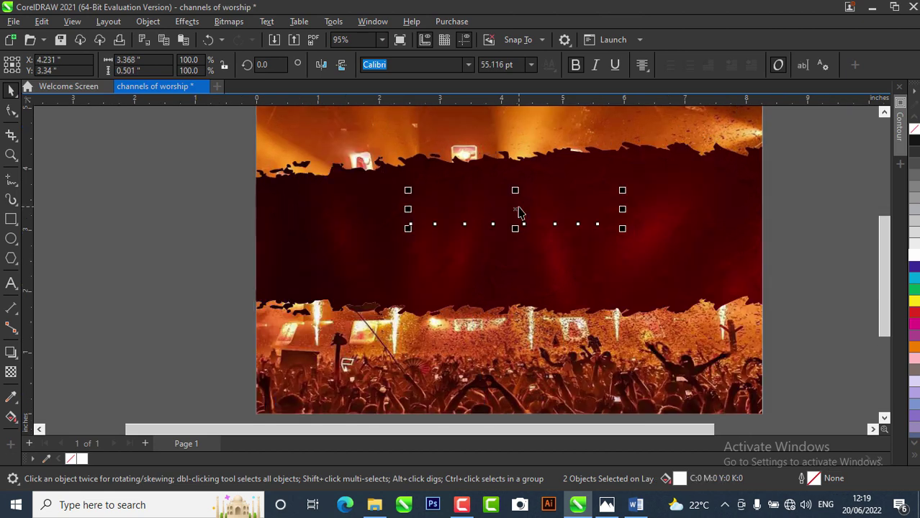
{"action": "left_click_drag", "start_coordinate": [526, 217], "coordinate": [527, 210]}
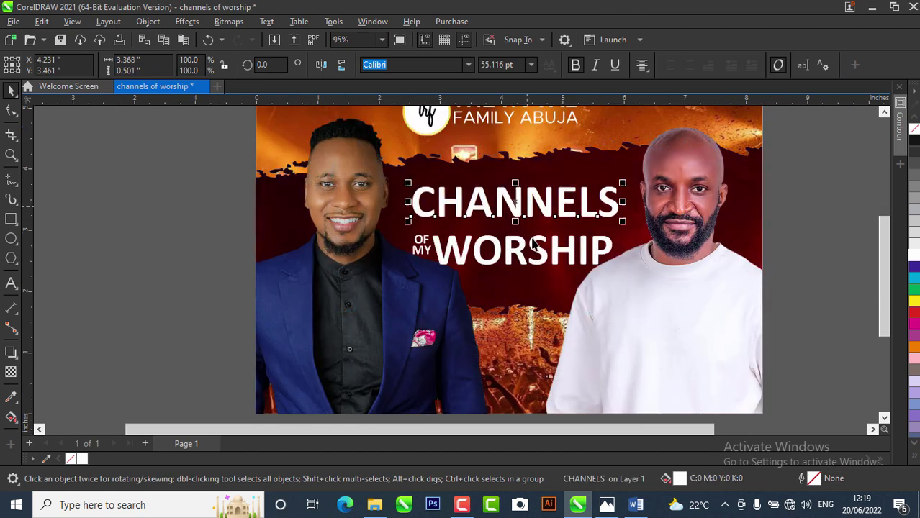
{"action": "left_click_drag", "start_coordinate": [132, 218], "coordinate": [643, 285]}
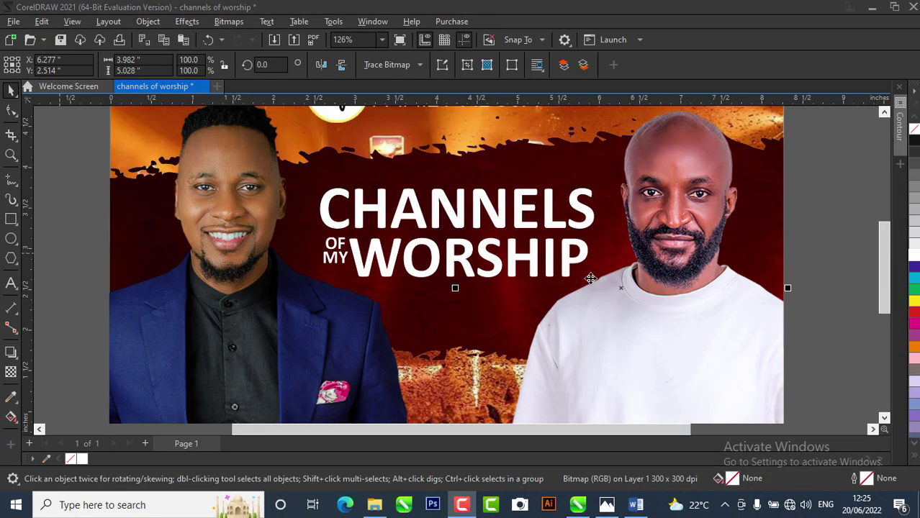
{"action": "left_click", "coordinate": [360, 216]}
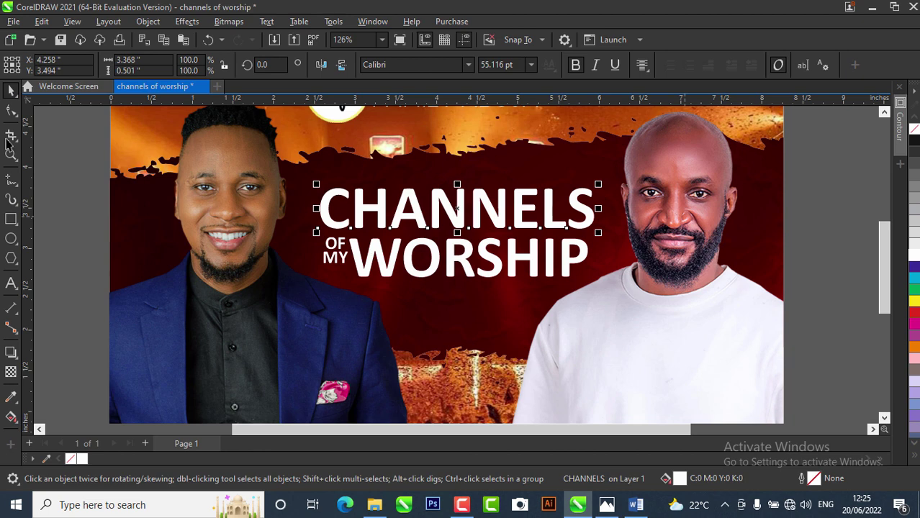
{"action": "left_click", "coordinate": [396, 64]}
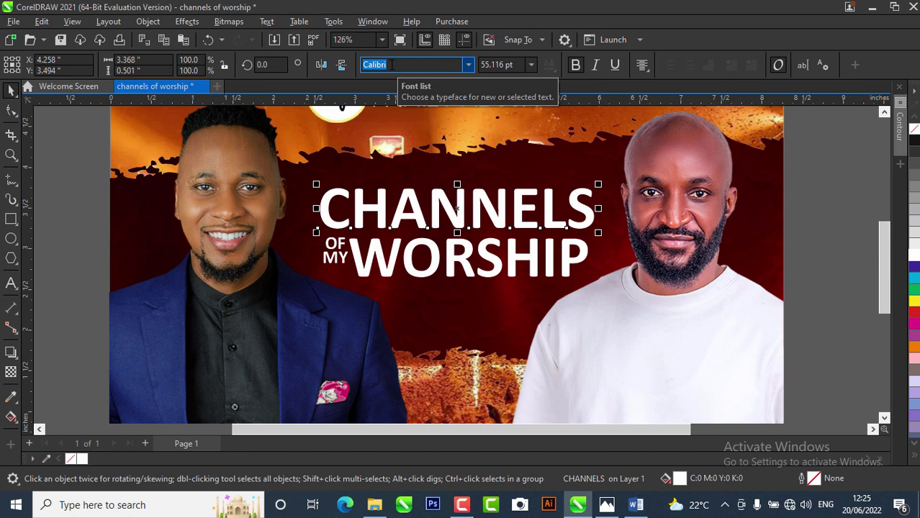
{"action": "type", "text": "Briskk"}
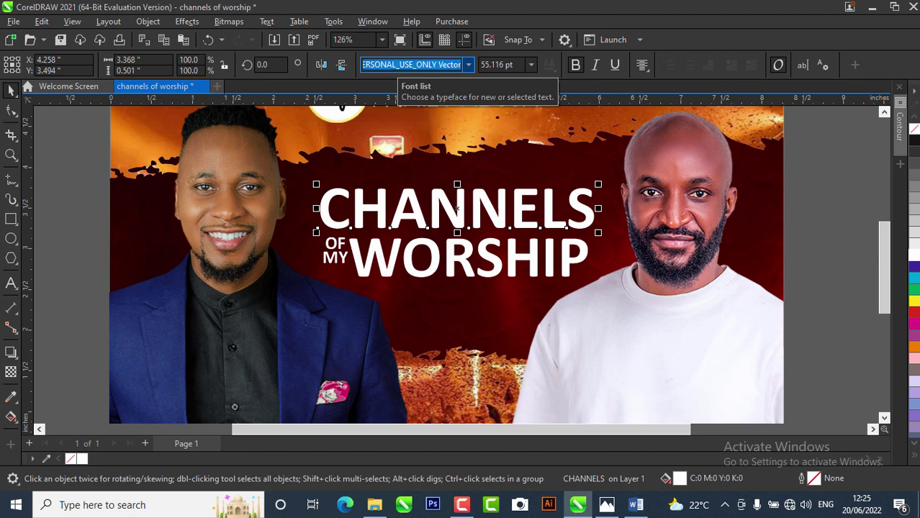
{"action": "key", "text": "Return"}
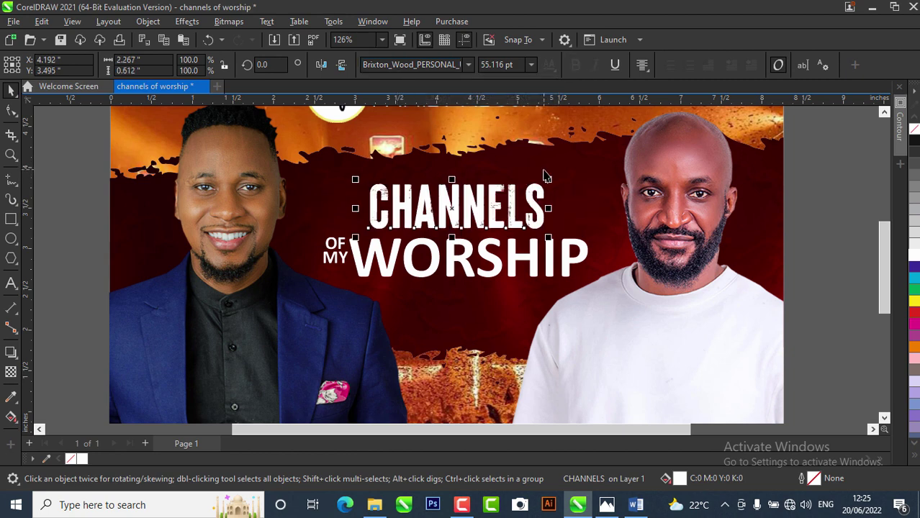
- Enlarge CHANNELS to about 121% (70.5 pt) and tighten its letter spacing
{"action": "left_click_drag", "start_coordinate": [551, 179], "coordinate": [575, 158]}
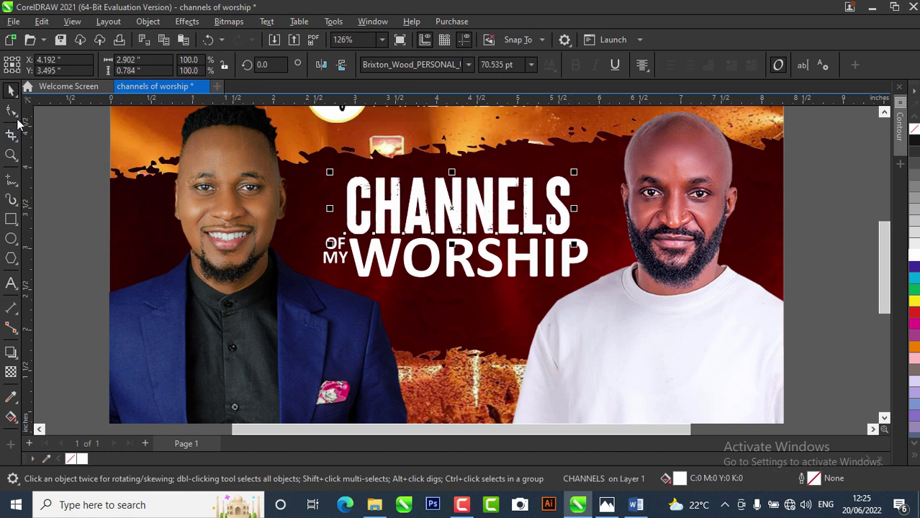
{"action": "left_click", "coordinate": [11, 111]}
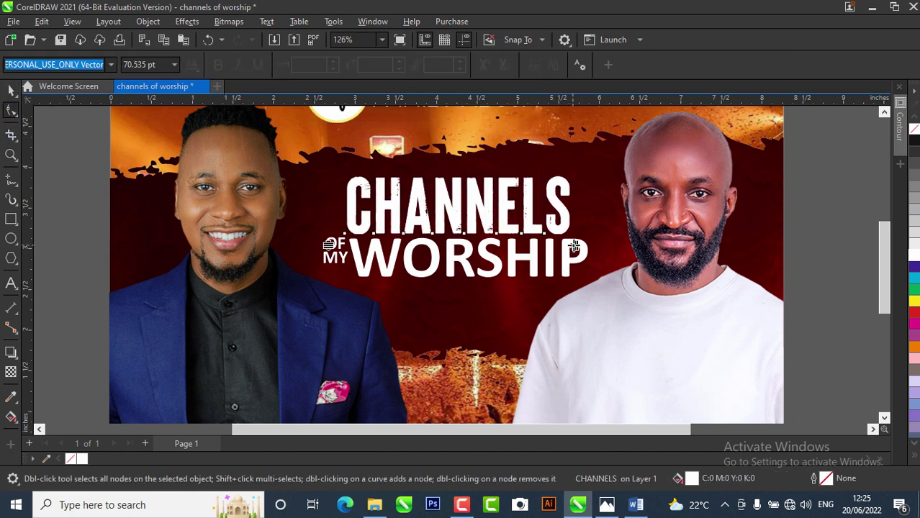
{"action": "left_click_drag", "start_coordinate": [574, 246], "coordinate": [556, 246]}
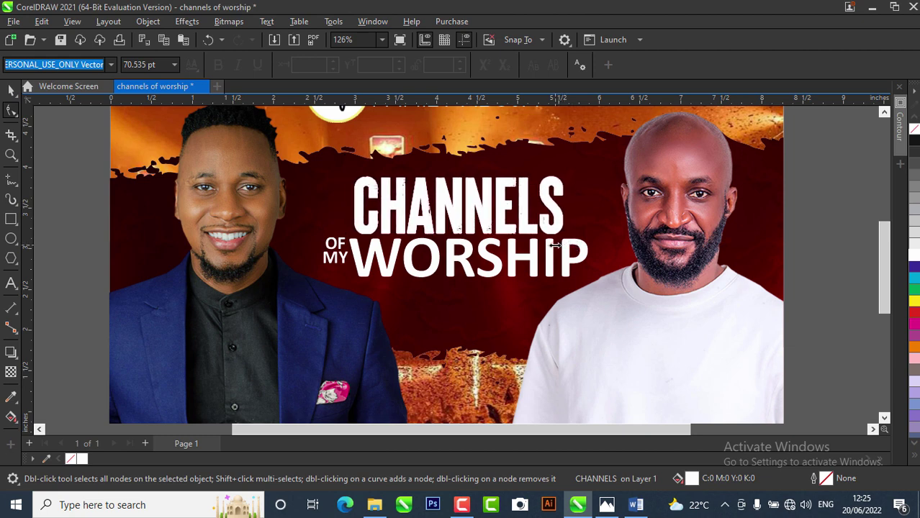
{"action": "left_click", "coordinate": [568, 250]}
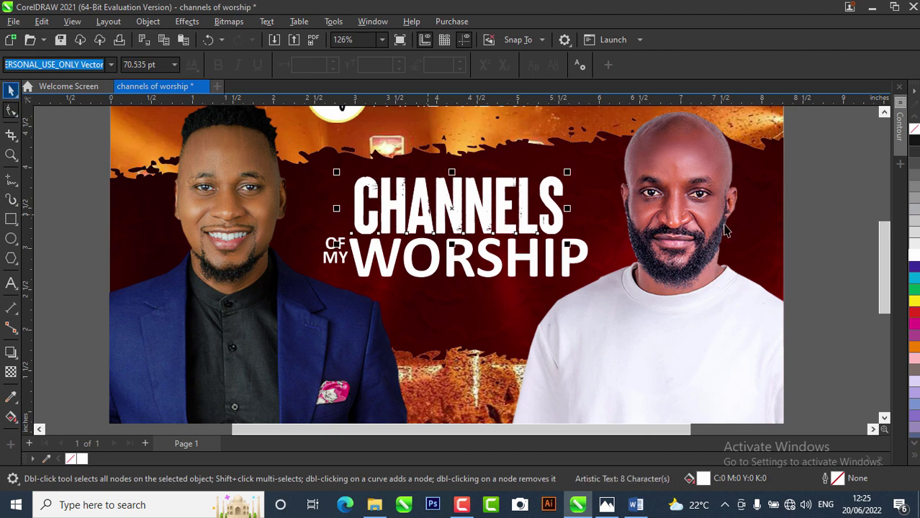
{"action": "key", "text": "space"}
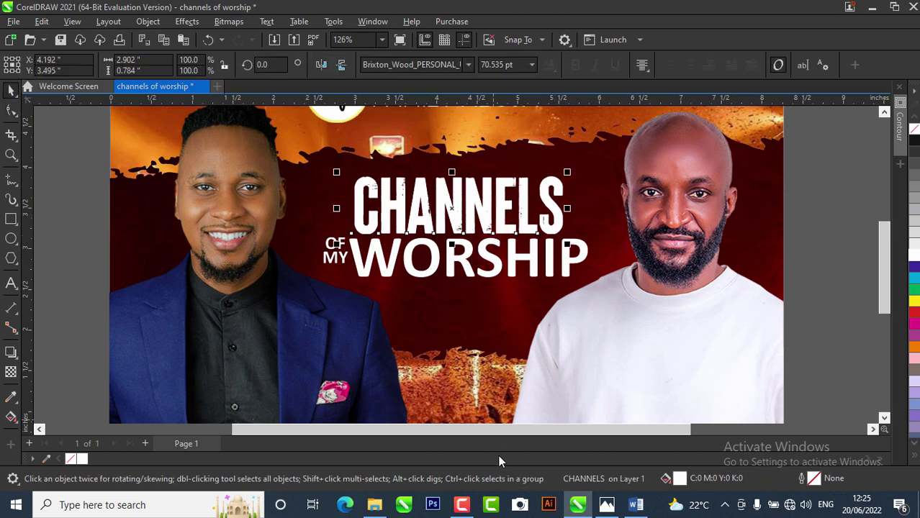
- Set WORSHIP in the Brixton Wood font
{"action": "left_click", "coordinate": [455, 264]}
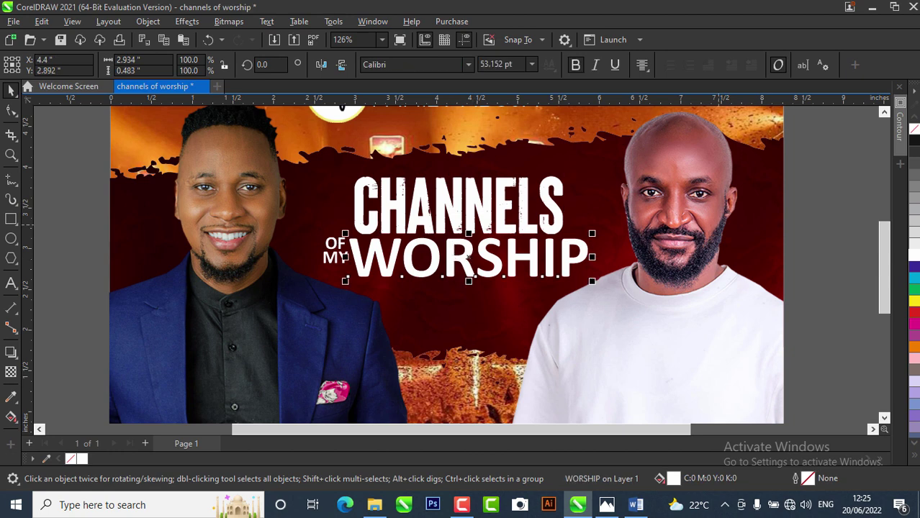
{"action": "left_click", "coordinate": [417, 65]}
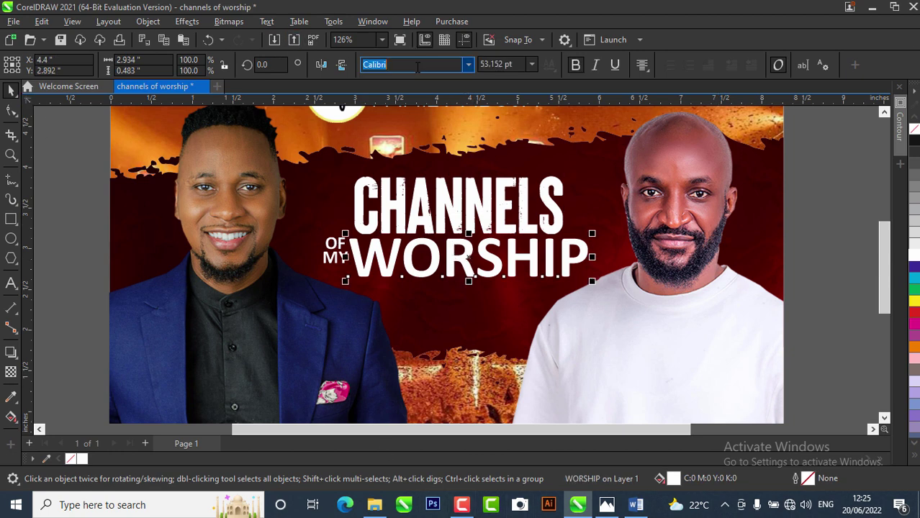
{"action": "key", "text": "Down"}
{"action": "key", "text": "Down"}
{"action": "key", "text": "Down"}
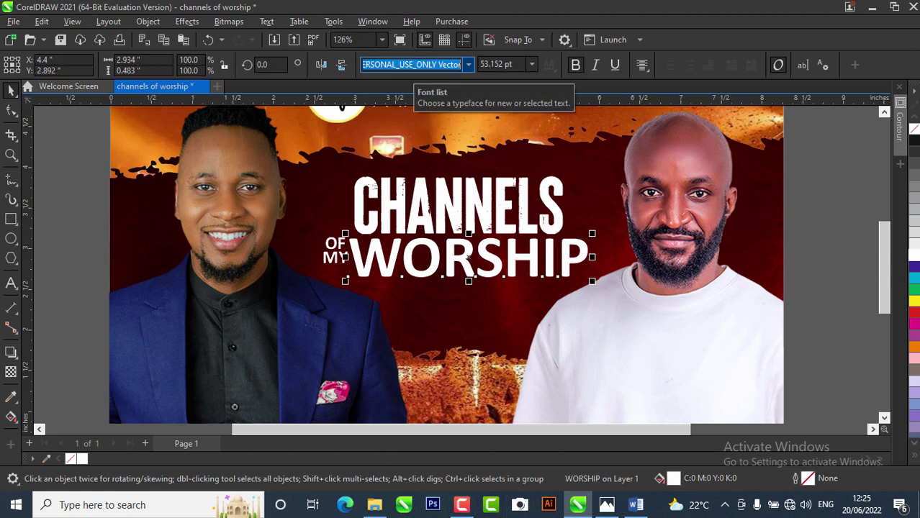
{"action": "key", "text": "Return"}
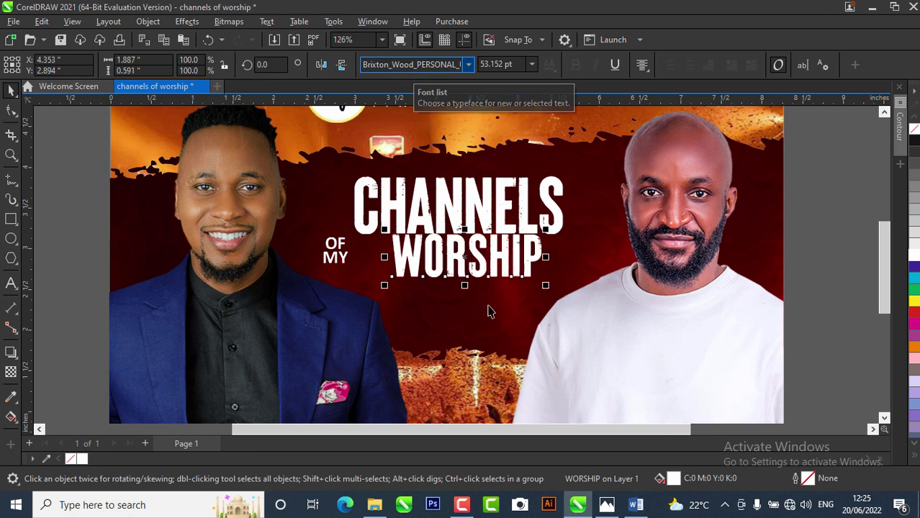
- Tighten WORSHIP's letter spacing, enlarge it to about 117%, and place it beneath CHANNELS
{"action": "key", "text": "F10"}
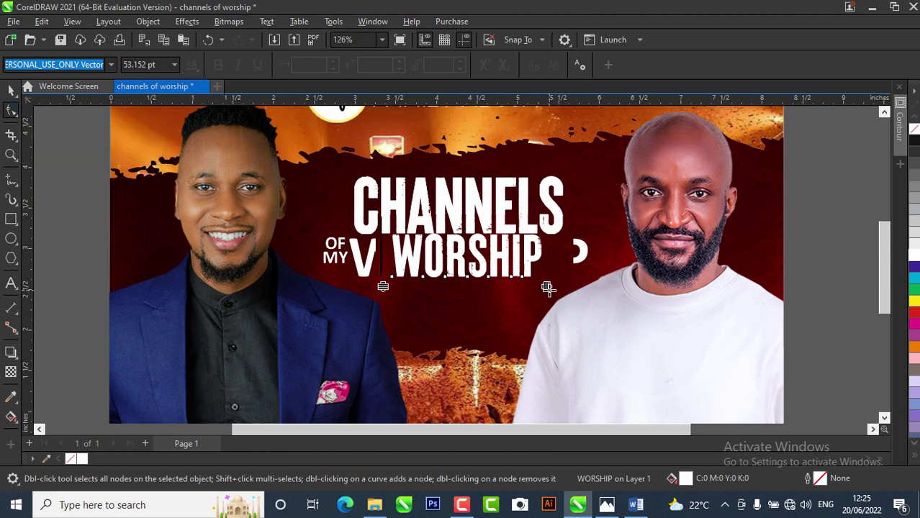
{"action": "left_click_drag", "start_coordinate": [548, 288], "coordinate": [544, 287]}
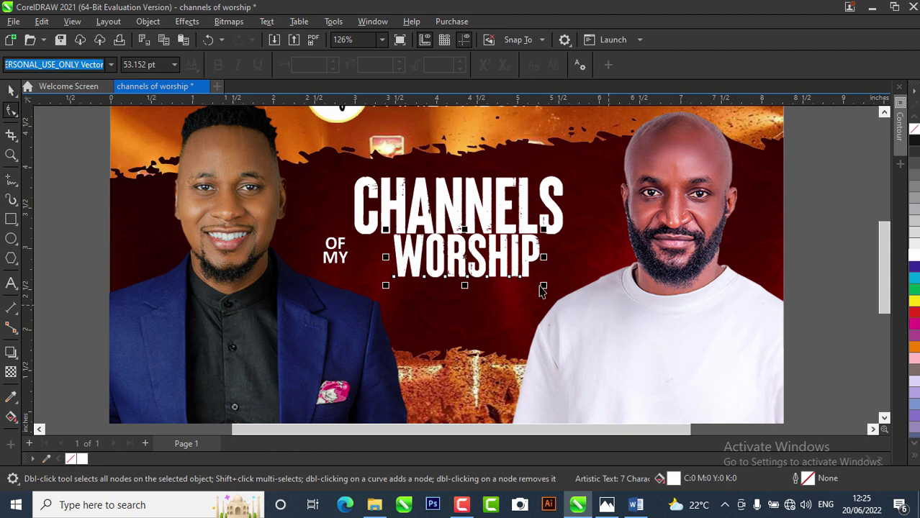
{"action": "key", "text": "space"}
{"action": "left_click_drag", "start_coordinate": [544, 286], "coordinate": [567, 302]}
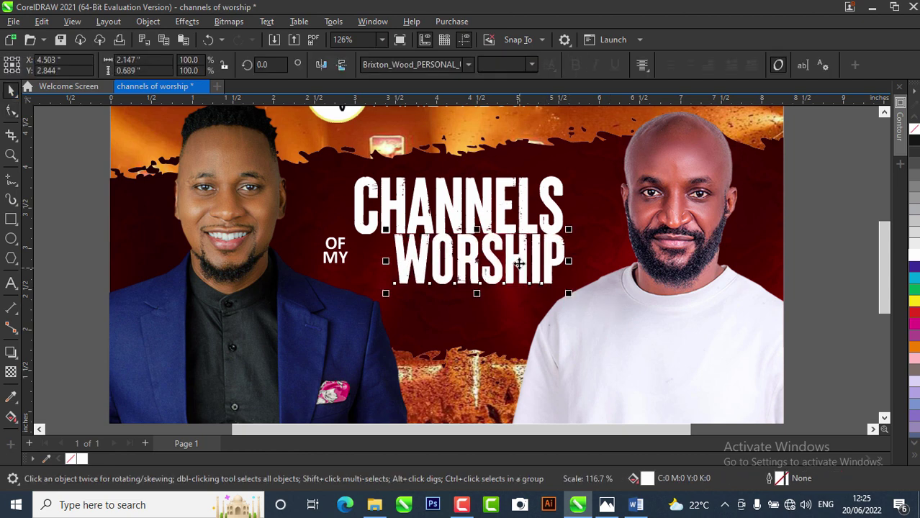
{"action": "left_click_drag", "start_coordinate": [515, 265], "coordinate": [516, 274]}
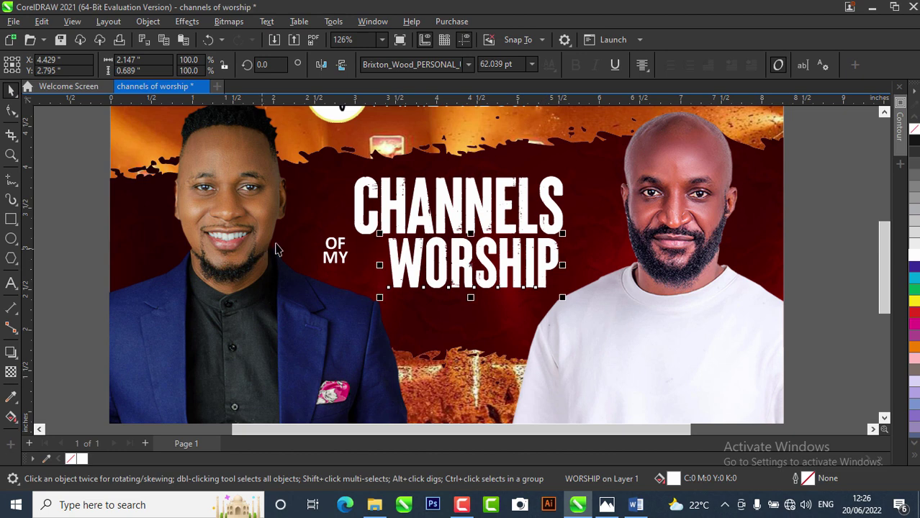
{"action": "left_click", "coordinate": [344, 259]}
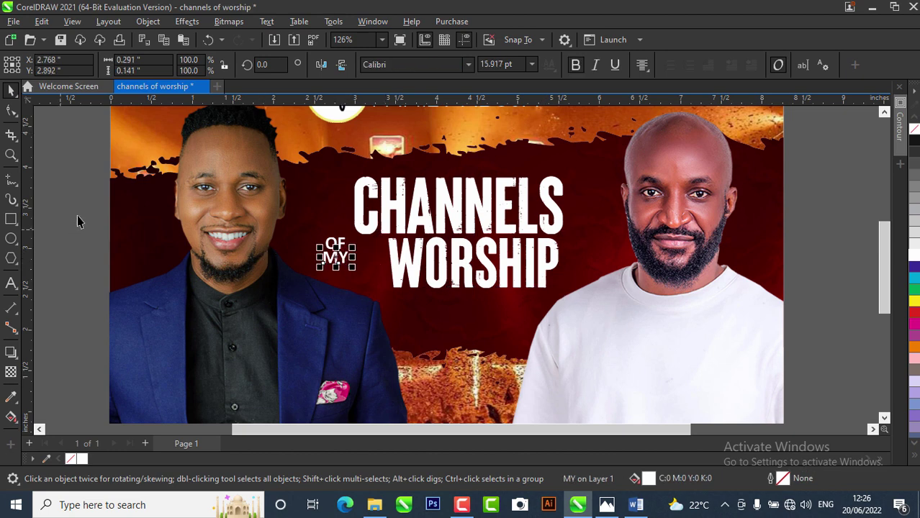
- Set OF MY in Brixton Wood and enlarge it slightly beside WORSHIP
{"action": "left_click_drag", "start_coordinate": [79, 214], "coordinate": [365, 282]}
{"action": "left_click", "coordinate": [468, 64]}
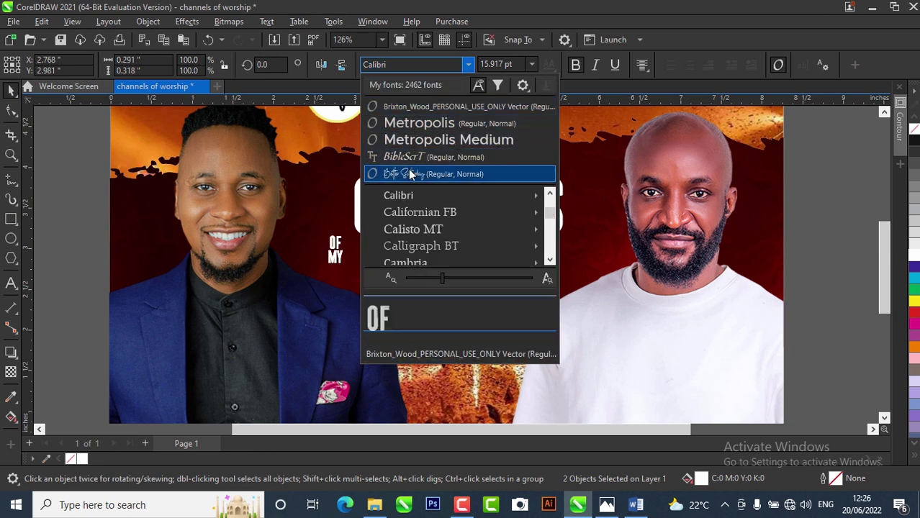
{"action": "left_click", "coordinate": [412, 113]}
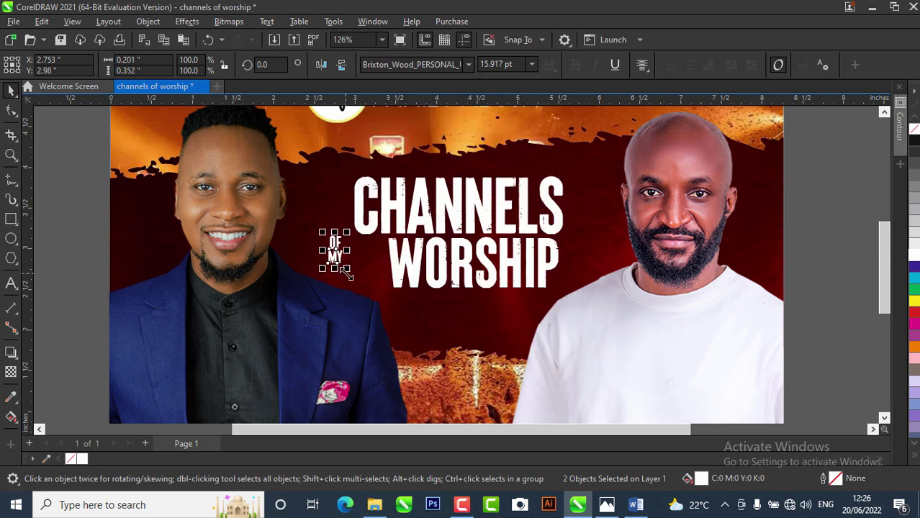
{"action": "left_click_drag", "start_coordinate": [346, 273], "coordinate": [372, 275]}
{"action": "key", "text": "Escape"}
- Enlarge the whole four-word title from its centre and reposition it on the flyer
{"action": "scroll", "coordinate": [377, 216], "scroll_direction": "down", "scroll_amount": 2}
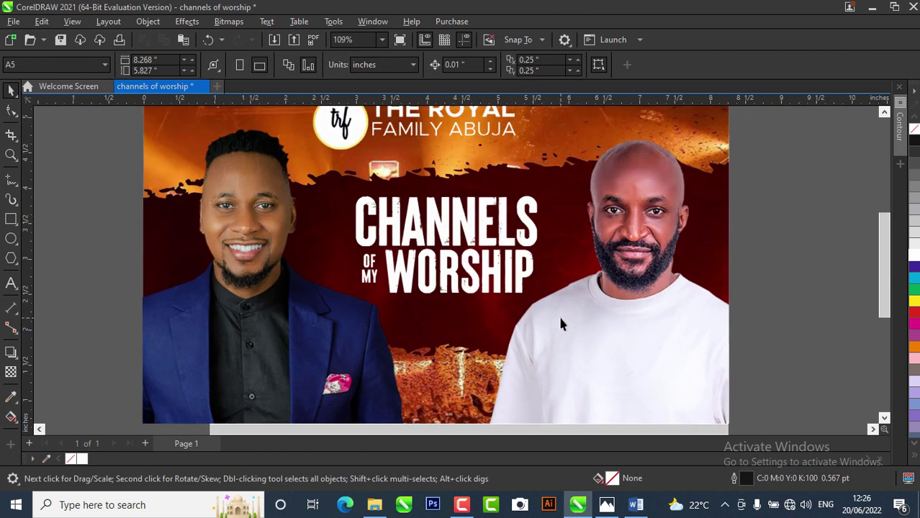
{"action": "left_click_drag", "start_coordinate": [562, 324], "coordinate": [332, 184]}
{"action": "left_click_drag", "start_coordinate": [339, 302], "coordinate": [326, 308]}
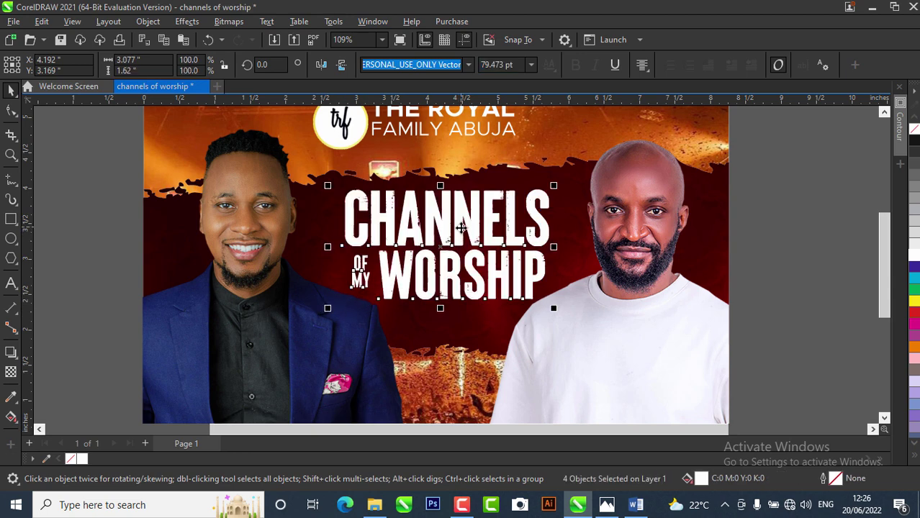
{"action": "left_click_drag", "start_coordinate": [461, 234], "coordinate": [469, 234]}
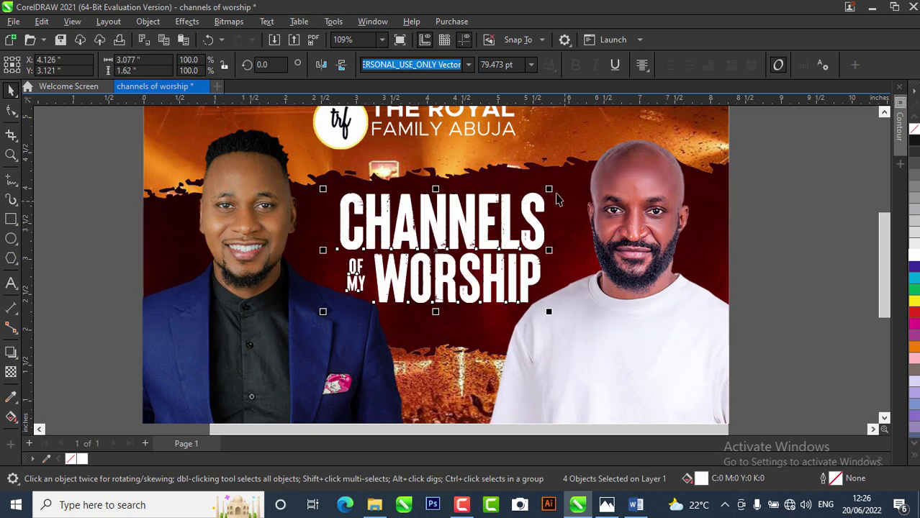
{"action": "left_click_drag", "start_coordinate": [549, 189], "coordinate": [555, 186]}
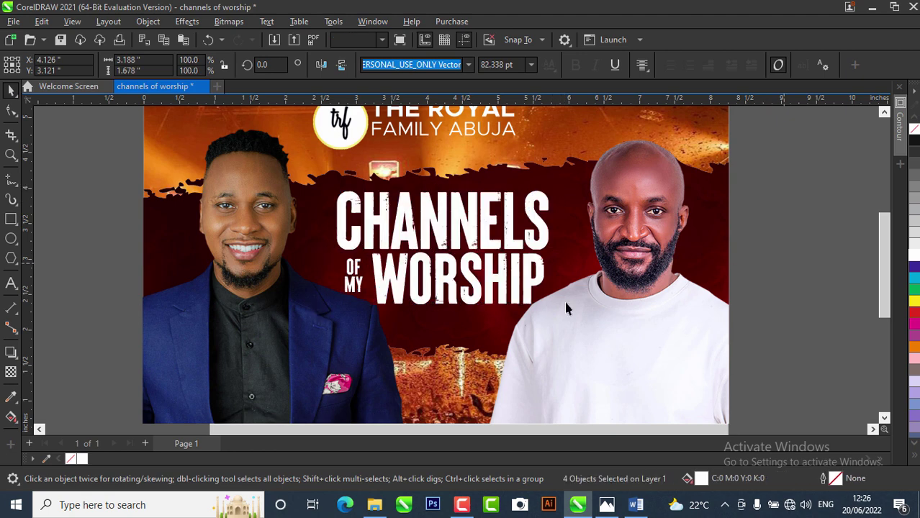
{"action": "key", "text": "Escape"}
{"action": "left_click", "coordinate": [375, 505]}
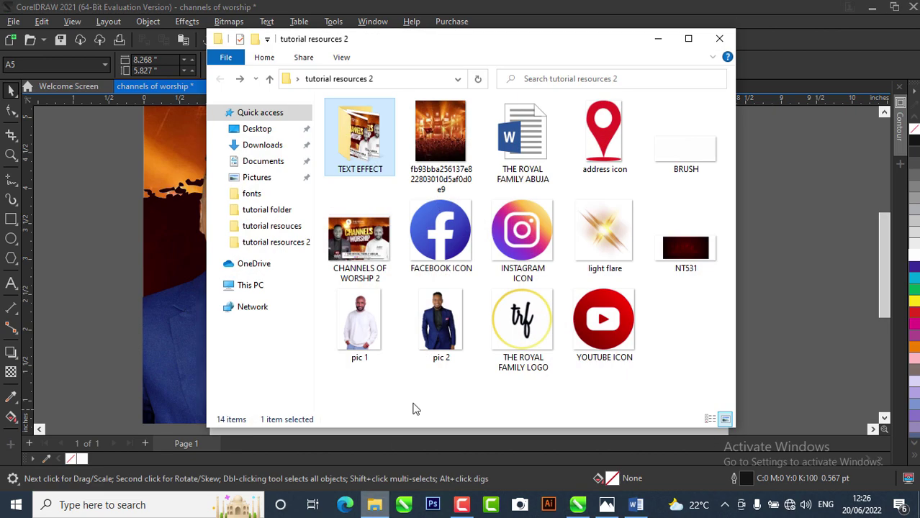
{"action": "left_click", "coordinate": [688, 38]}
{"action": "left_click", "coordinate": [629, 257]}
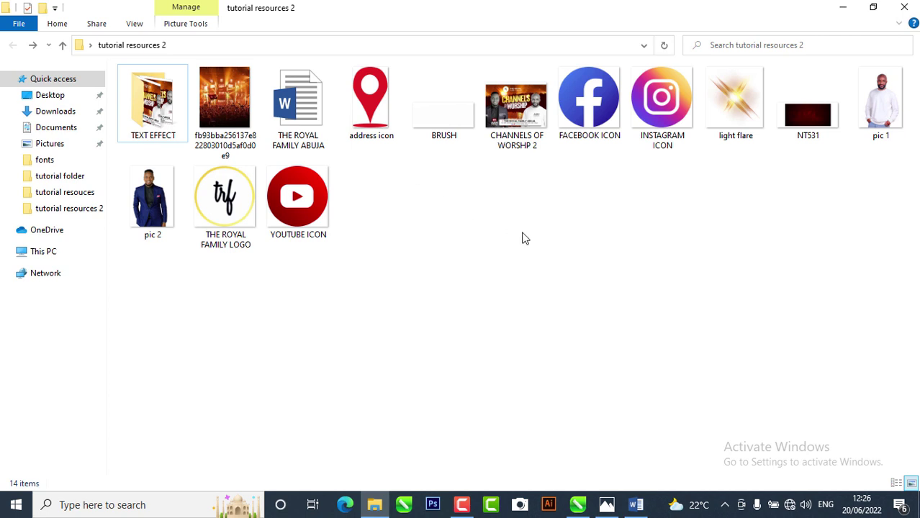
{"action": "left_click", "coordinate": [461, 504]}
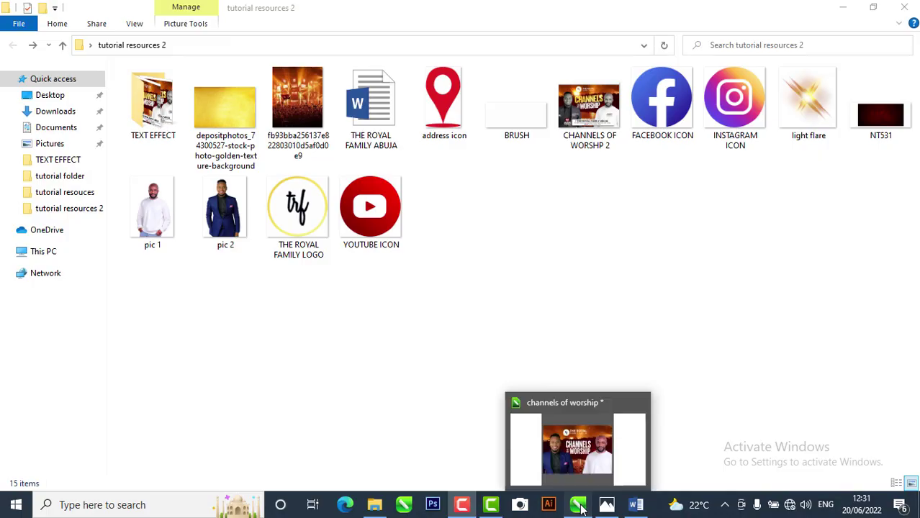
- Drag the depositphotos golden texture image from the tutorial resources folder onto the flyer's left side
{"action": "left_click", "coordinate": [577, 504]}
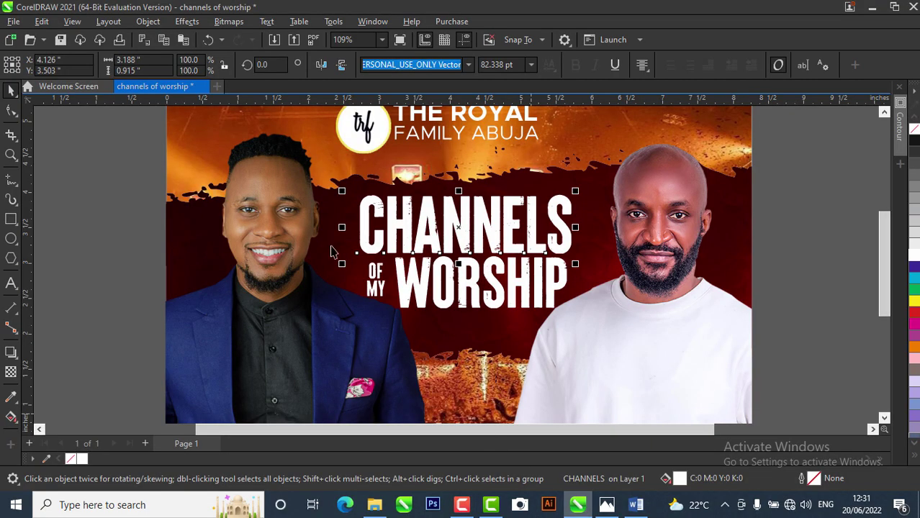
{"action": "scroll", "coordinate": [461, 225], "scroll_direction": "up", "scroll_amount": 1}
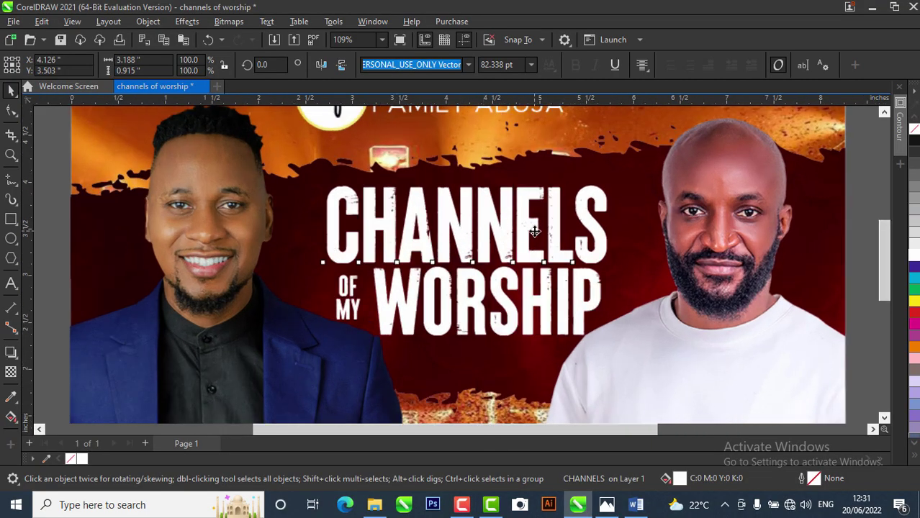
{"action": "scroll", "coordinate": [519, 232], "scroll_direction": "down", "scroll_amount": 1}
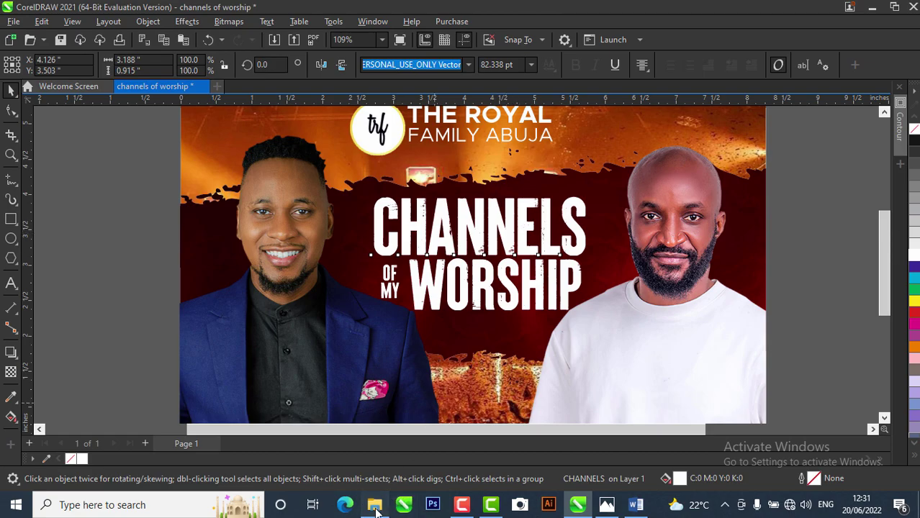
{"action": "left_click", "coordinate": [374, 506]}
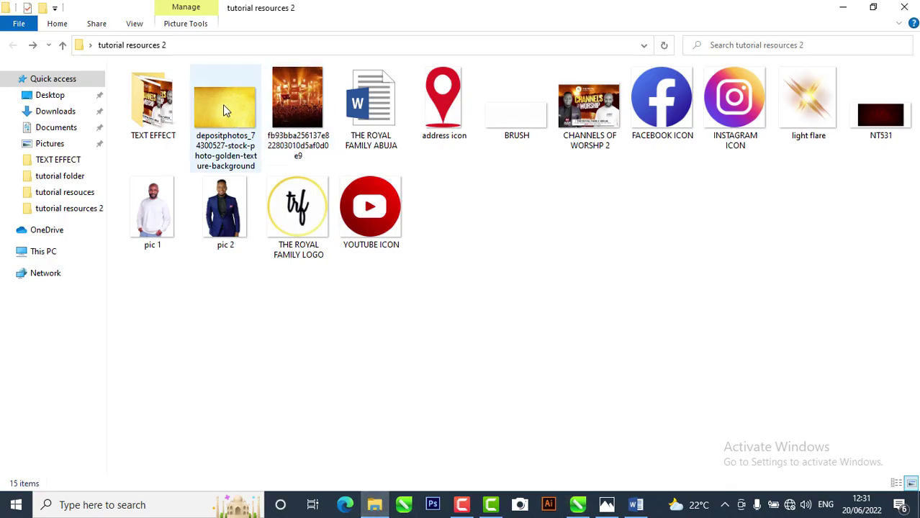
{"action": "left_click_drag", "start_coordinate": [223, 104], "coordinate": [369, 433]}
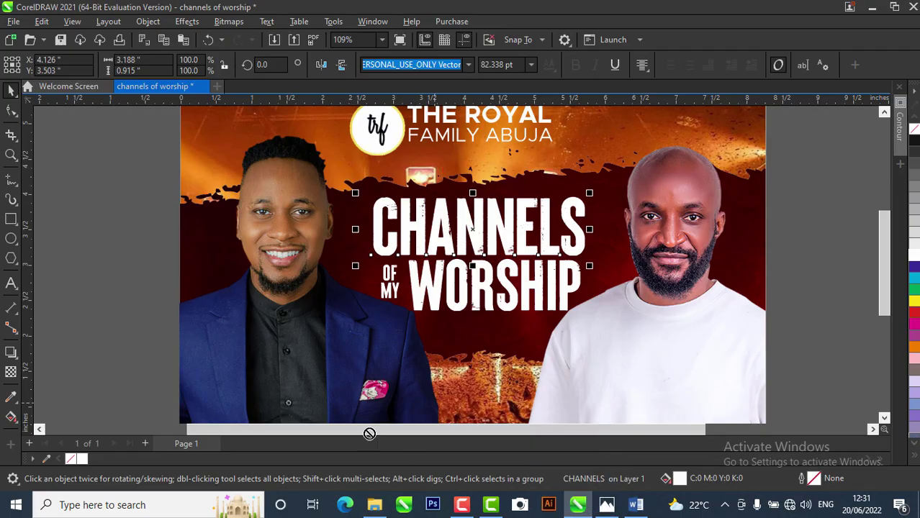
{"action": "mouse_move", "coordinate": [149, 285]}
{"action": "left_mouse_down"}
{"action": "mouse_move", "coordinate": [136, 273]}
{"action": "mouse_move", "coordinate": [146, 275]}
{"action": "left_mouse_up"}
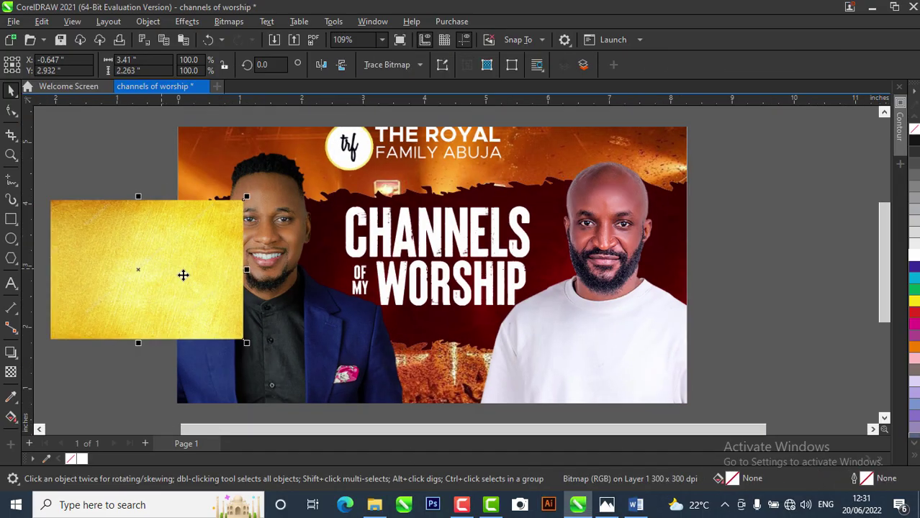
{"action": "scroll", "coordinate": [183, 275], "scroll_direction": "down", "scroll_amount": 1}
- PowerClip the imported golden texture inside the CHANNELS text
{"action": "left_click", "coordinate": [156, 270]}
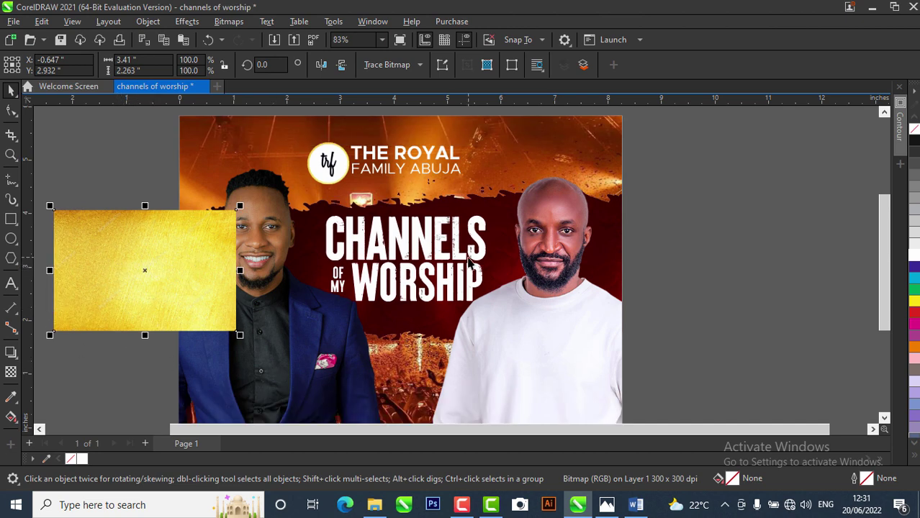
{"action": "scroll", "coordinate": [468, 263], "scroll_direction": "up", "scroll_amount": 2}
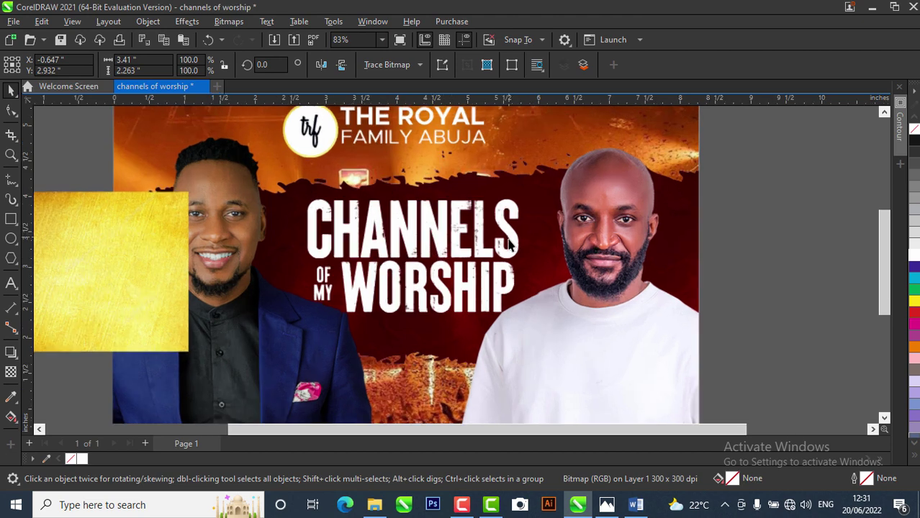
{"action": "left_click", "coordinate": [147, 254]}
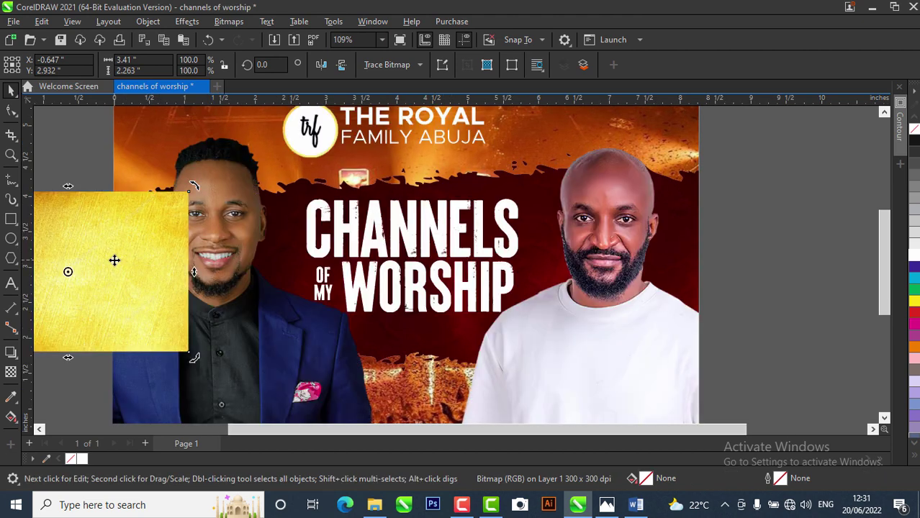
{"action": "left_click_drag", "start_coordinate": [114, 260], "coordinate": [356, 237]}
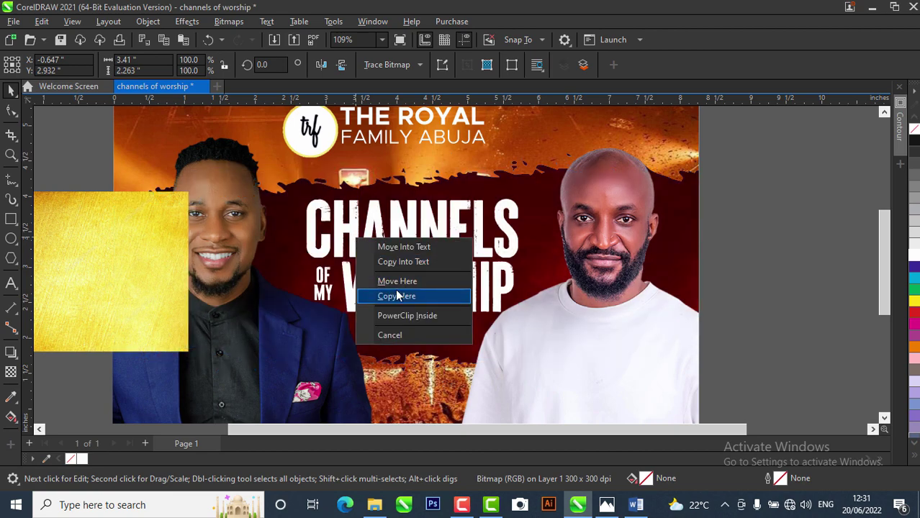
{"action": "left_click", "coordinate": [425, 322]}
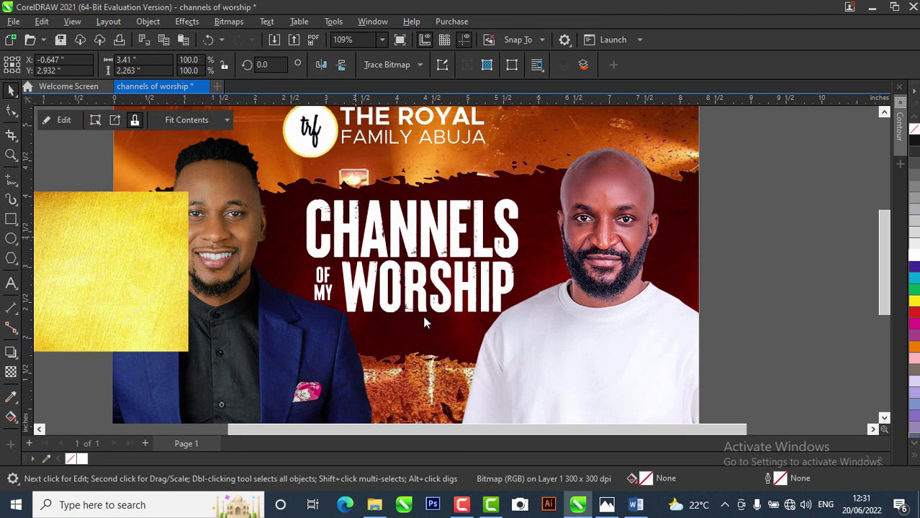
{"action": "left_click", "coordinate": [375, 225]}
{"action": "right_click", "coordinate": [376, 225]}
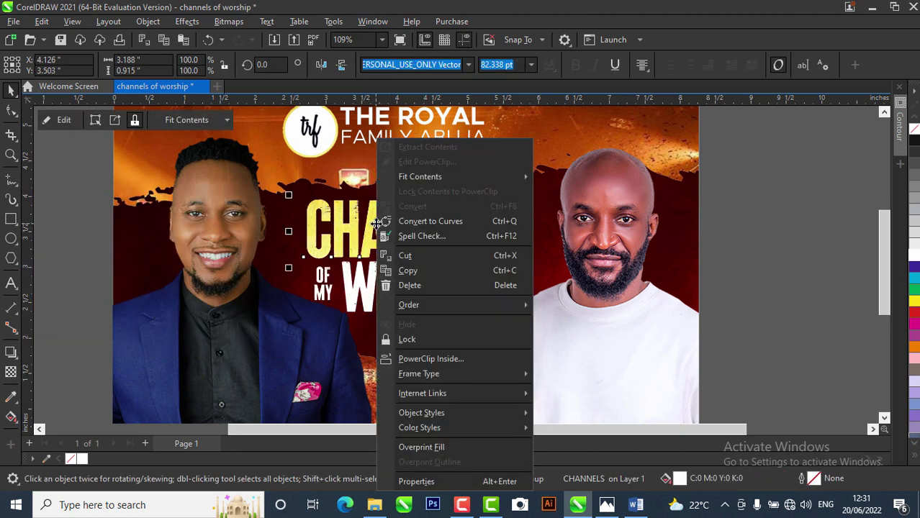
{"action": "left_click", "coordinate": [743, 225]}
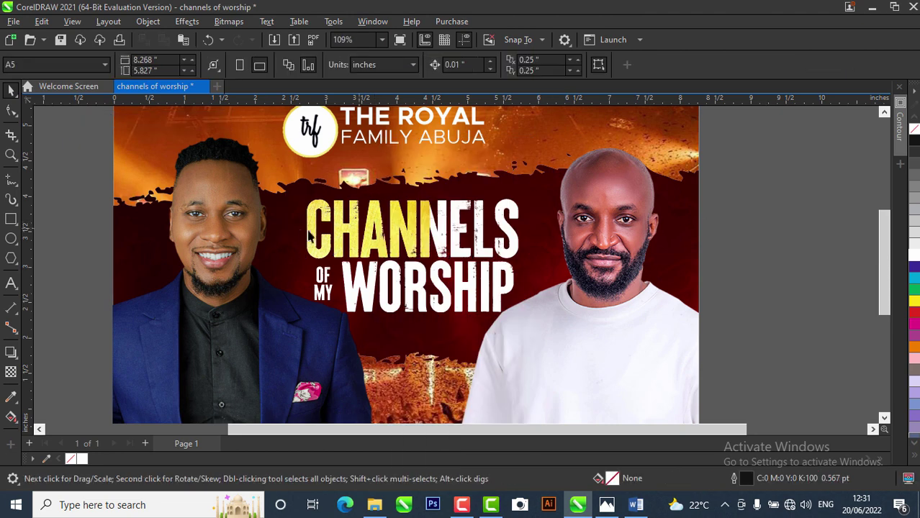
{"action": "left_click", "coordinate": [382, 237]}
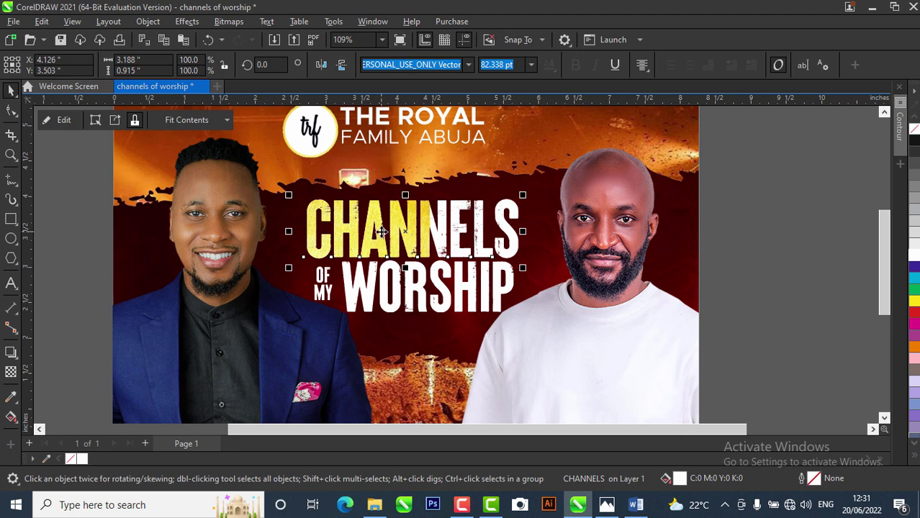
- Edit the PowerClip, shifting and stretching the golden texture across all CHANNELS letters
{"action": "right_click", "coordinate": [381, 231]}
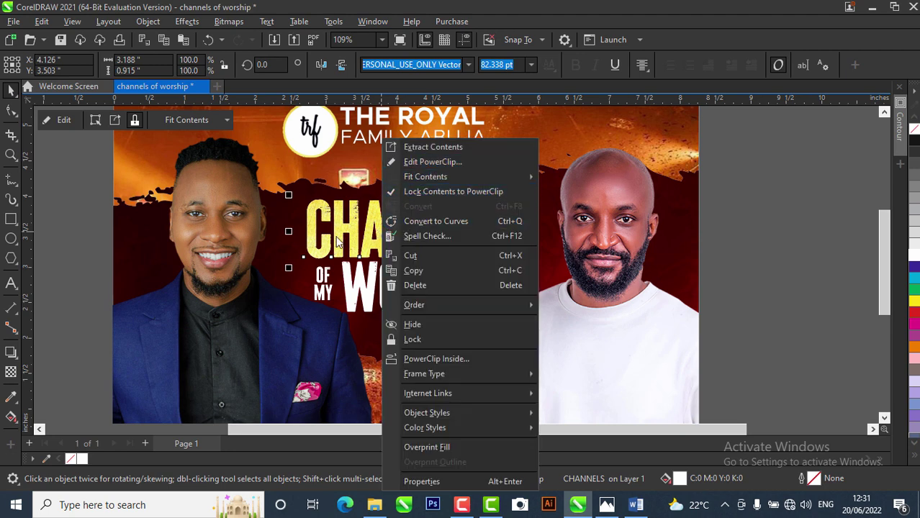
{"action": "left_click", "coordinate": [346, 231]}
{"action": "right_click", "coordinate": [346, 231]}
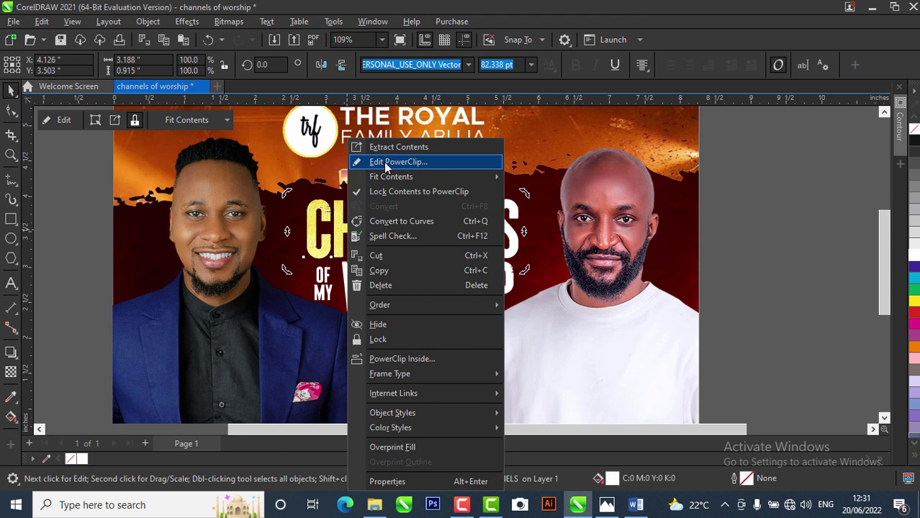
{"action": "left_click", "coordinate": [384, 162]}
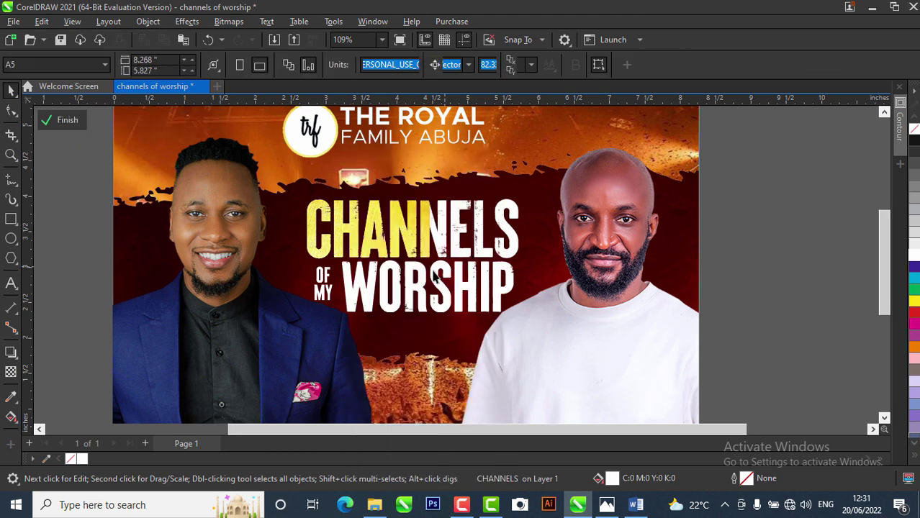
{"action": "left_click_drag", "start_coordinate": [220, 269], "coordinate": [285, 267]}
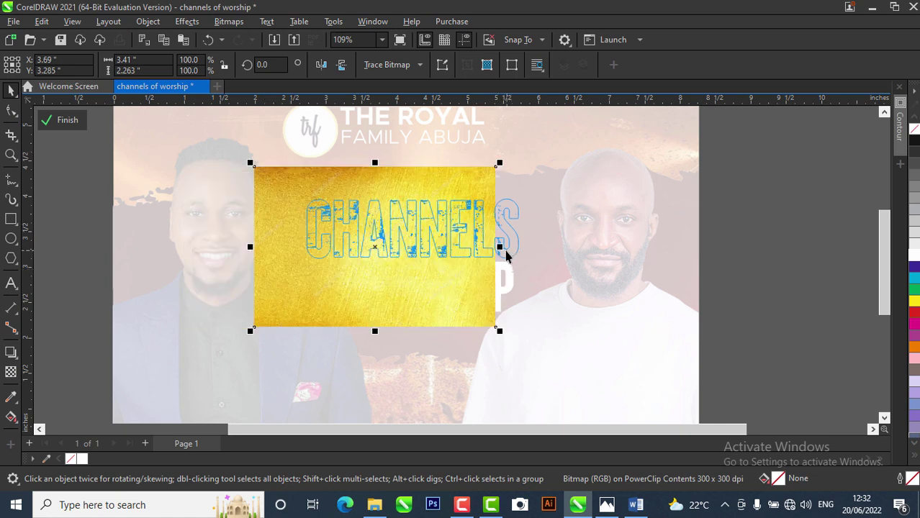
{"action": "left_click_drag", "start_coordinate": [521, 256], "coordinate": [540, 259]}
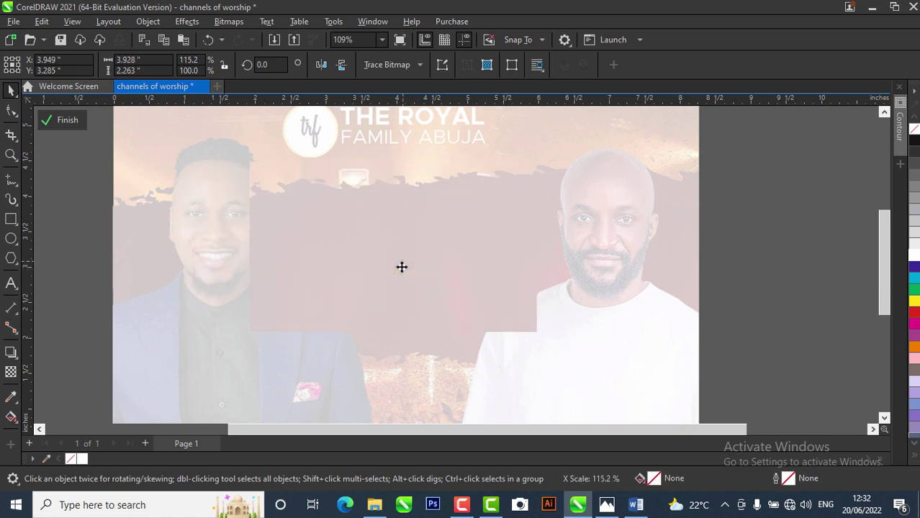
{"action": "left_click_drag", "start_coordinate": [402, 269], "coordinate": [406, 274]}
{"action": "left_click", "coordinate": [46, 121]}
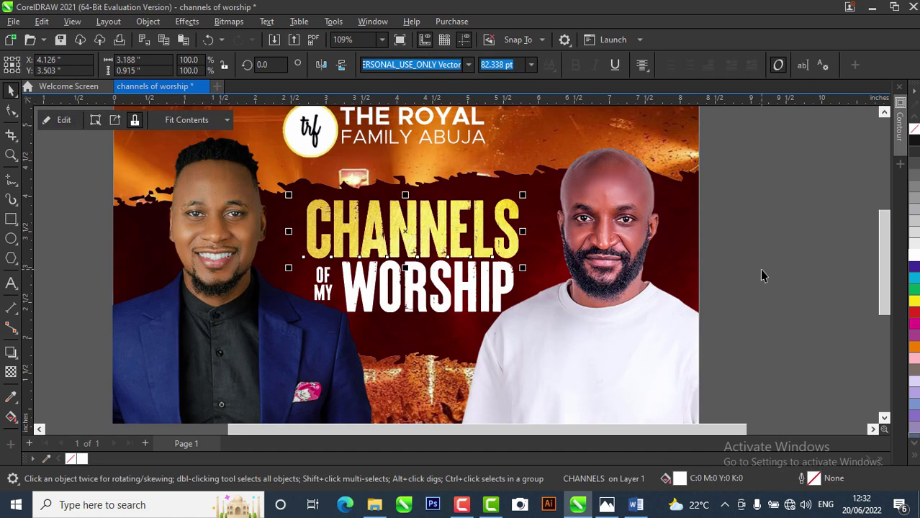
- Deselect and reselect CHANNELS to check the gold-filled letters
{"action": "left_click", "coordinate": [763, 276]}
{"action": "left_click", "coordinate": [438, 238]}
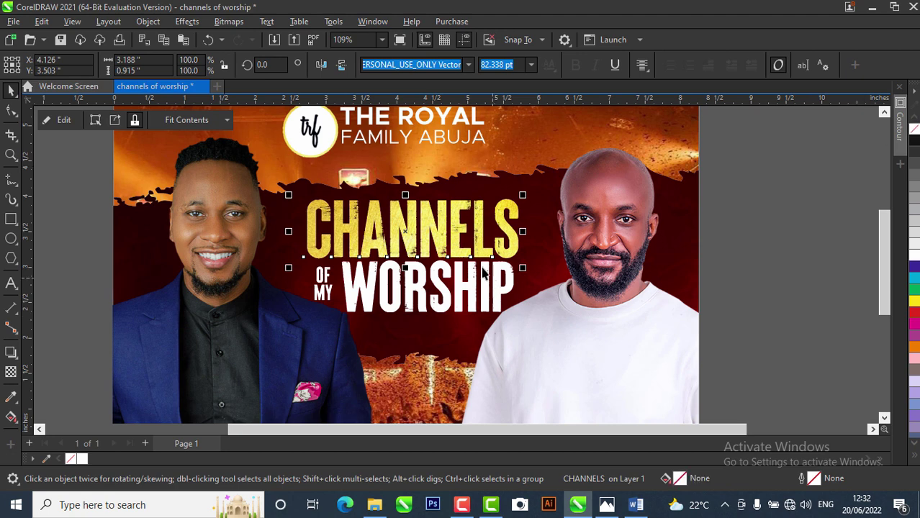
{"action": "scroll", "coordinate": [419, 249], "scroll_direction": "up", "scroll_amount": 1}
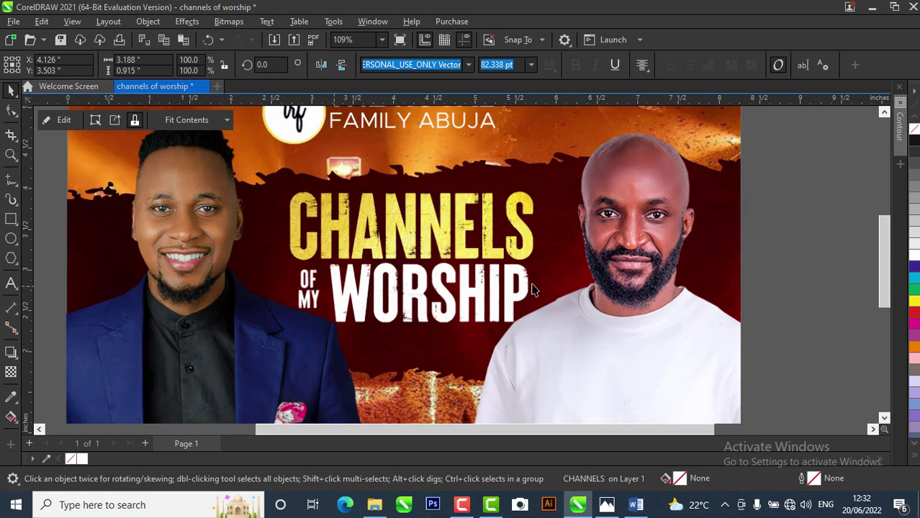
{"action": "left_click", "coordinate": [326, 259]}
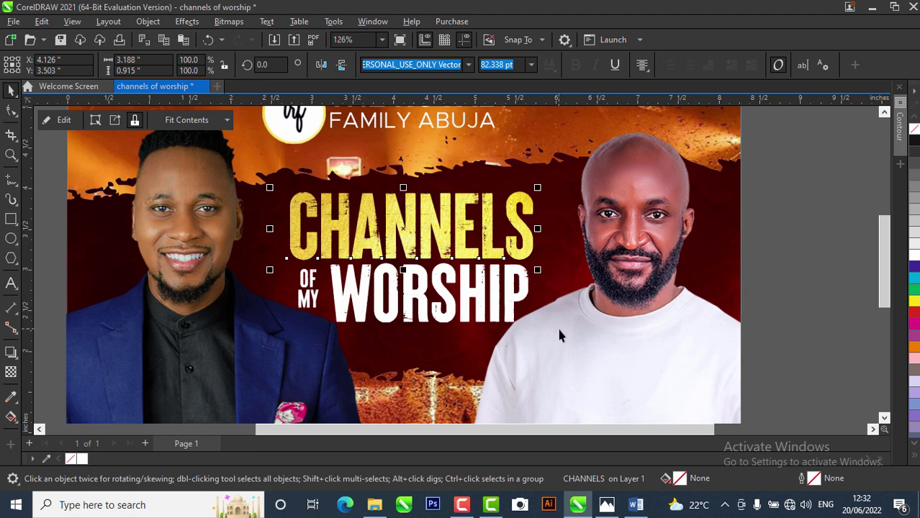
{"action": "scroll", "coordinate": [556, 330], "scroll_direction": "down", "scroll_amount": 1}
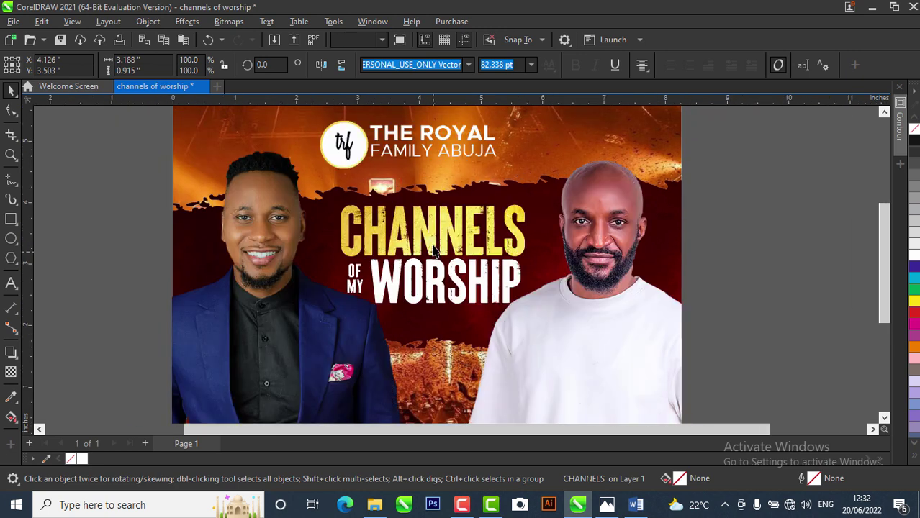
- Draw a rectangle and fit it around the stacked OF MY words
{"action": "left_click", "coordinate": [127, 260]}
{"action": "scroll", "coordinate": [316, 288], "scroll_direction": "up", "scroll_amount": 1}
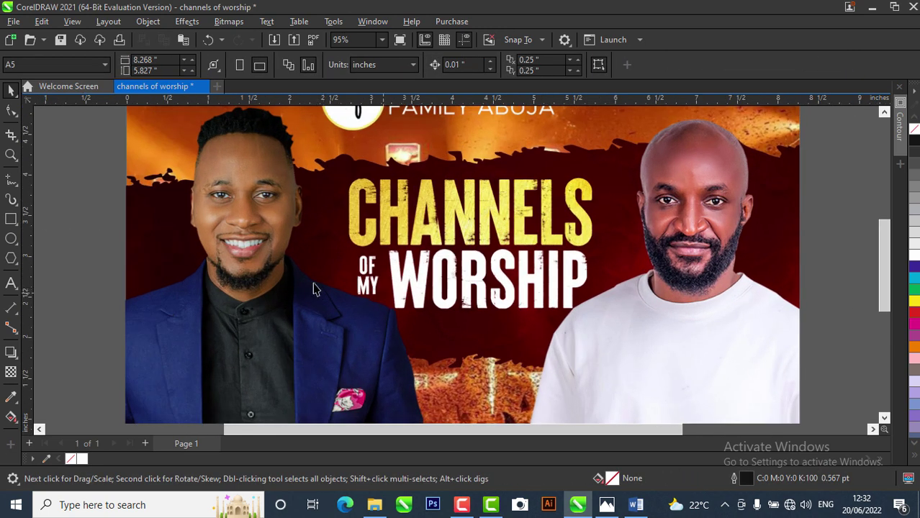
{"action": "left_click", "coordinate": [11, 218]}
{"action": "scroll", "coordinate": [376, 314], "scroll_direction": "up", "scroll_amount": 1}
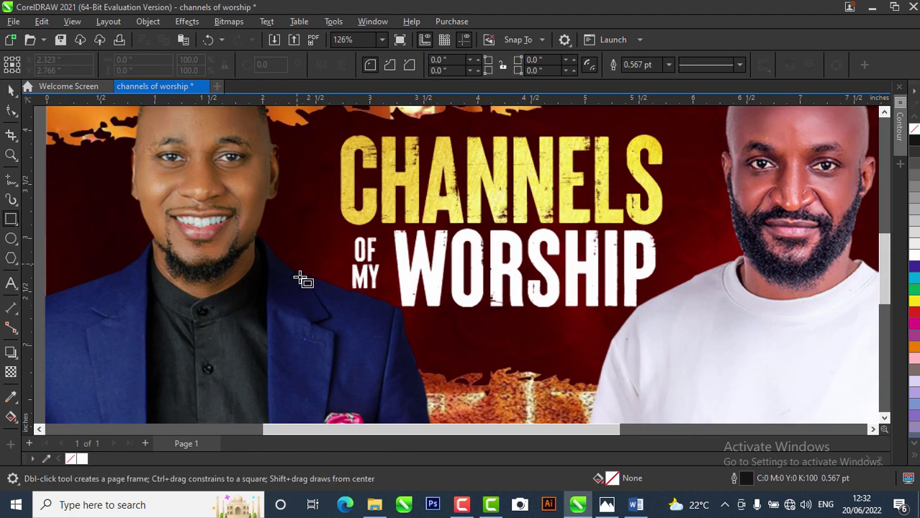
{"action": "left_click_drag", "start_coordinate": [297, 263], "coordinate": [326, 333]}
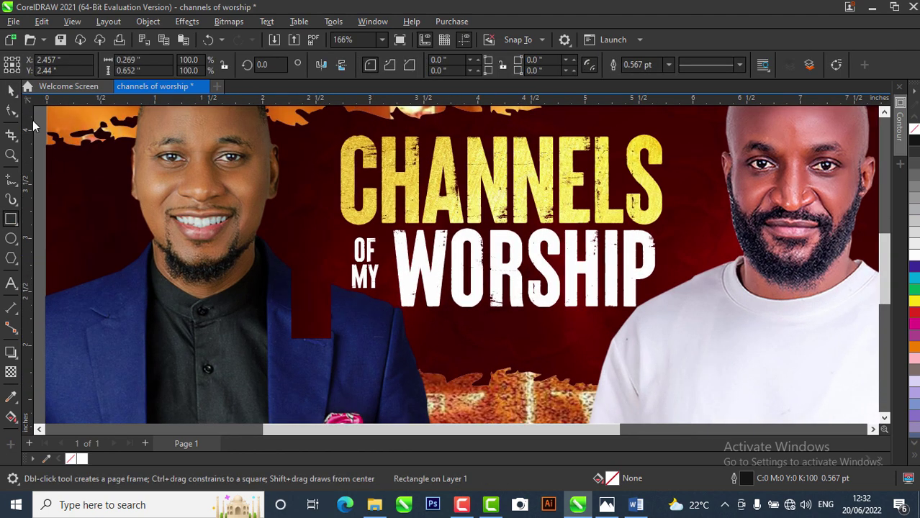
{"action": "key", "text": "space"}
{"action": "left_click_drag", "start_coordinate": [319, 298], "coordinate": [395, 273]}
{"action": "scroll", "coordinate": [352, 286], "scroll_direction": "up", "scroll_amount": 1}
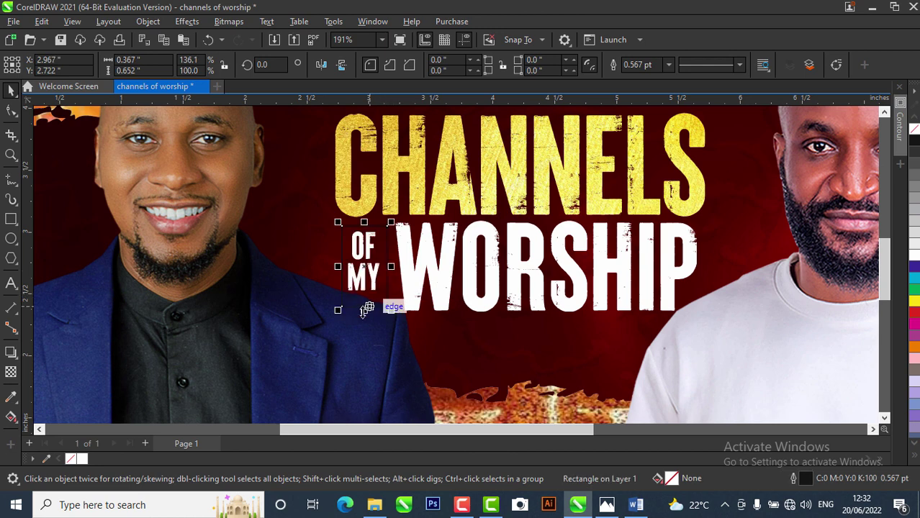
{"action": "left_click_drag", "start_coordinate": [364, 310], "coordinate": [394, 274]}
{"action": "scroll", "coordinate": [395, 277], "scroll_direction": "up", "scroll_amount": 3}
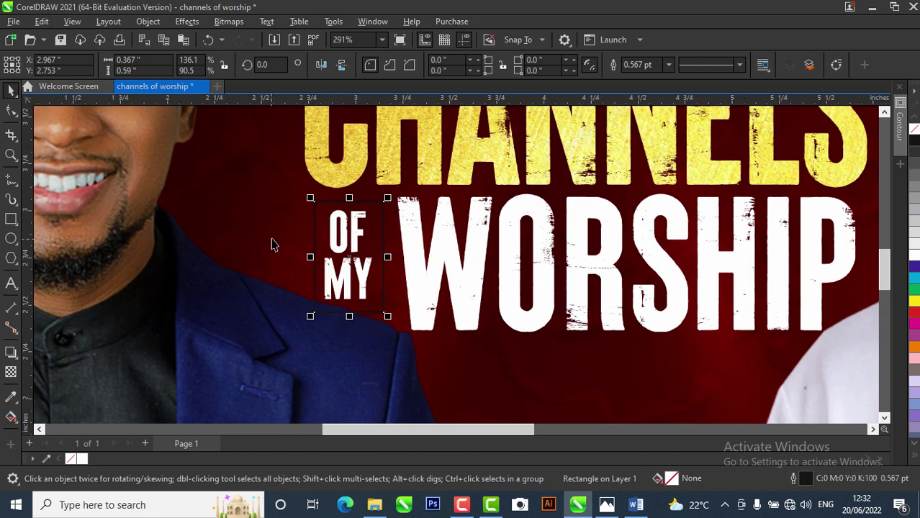
{"action": "scroll", "coordinate": [322, 230], "scroll_direction": "up", "scroll_amount": 1}
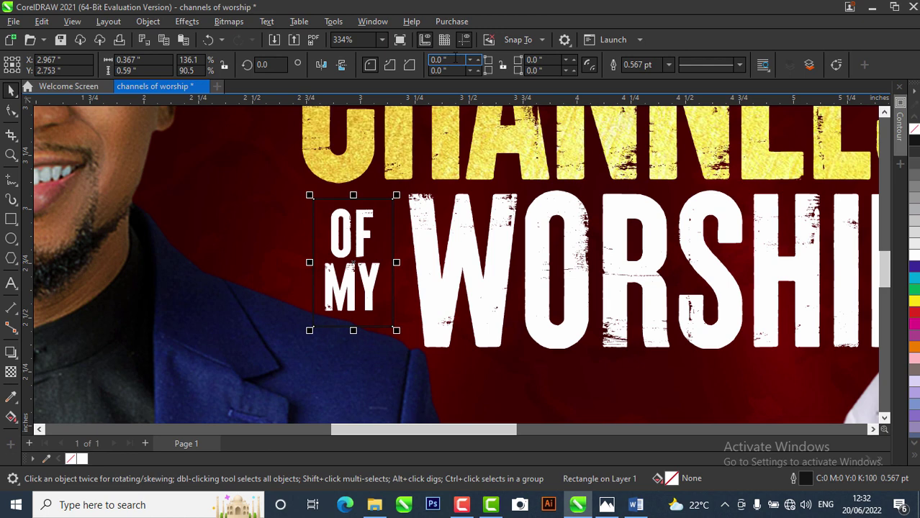
- Round the rectangle's corners with a 0.09" radius
{"action": "left_click", "coordinate": [387, 66]}
{"action": "key", "text": "BackSpace"}
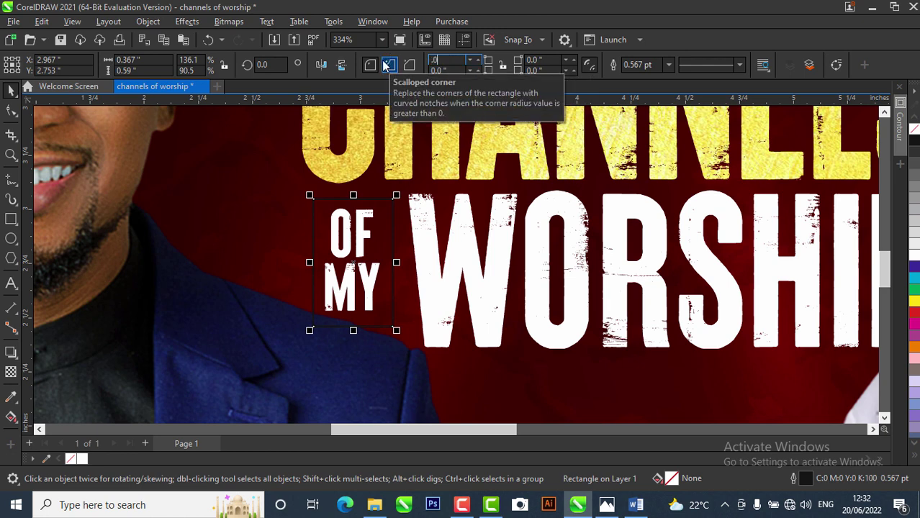
{"action": "key", "text": "Tab"}
{"action": "type", "text": ".09"}
{"action": "key", "text": "Tab"}
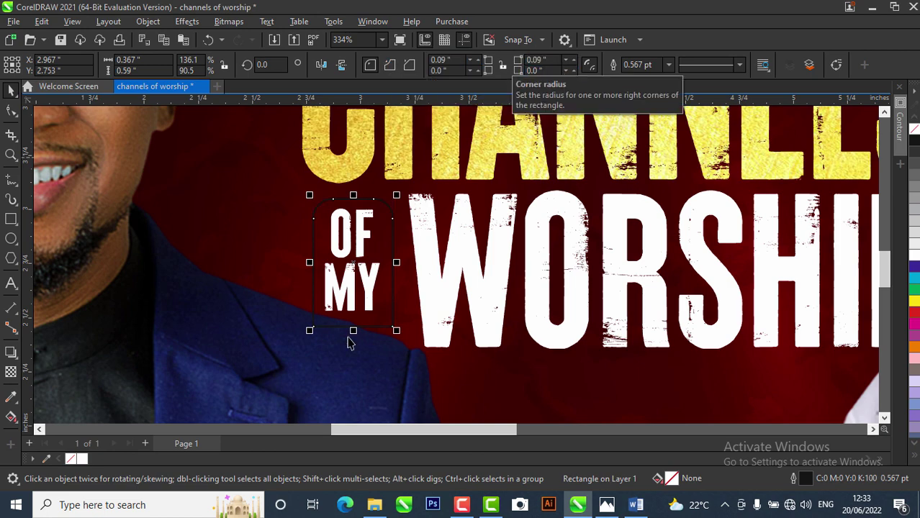
{"action": "type", "text": ".09"}
{"action": "key", "text": "Tab"}
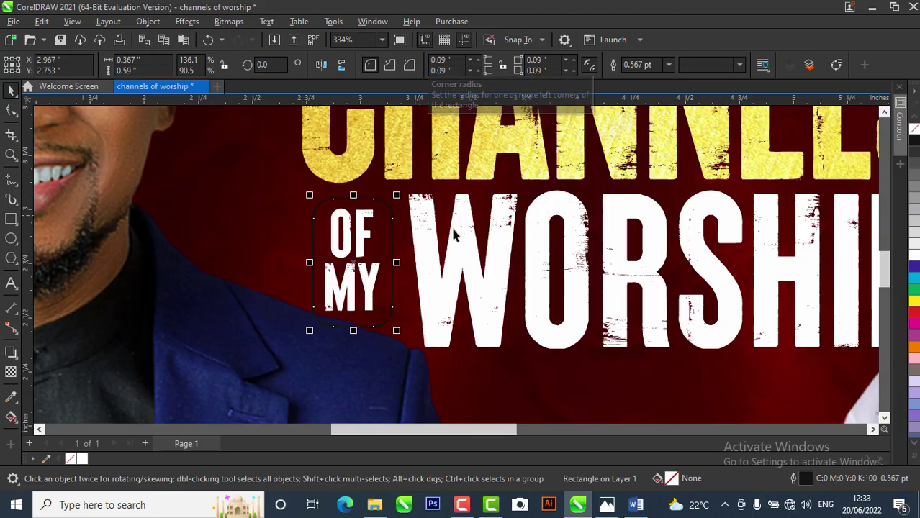
{"action": "scroll", "coordinate": [394, 265], "scroll_direction": "down", "scroll_amount": 1}
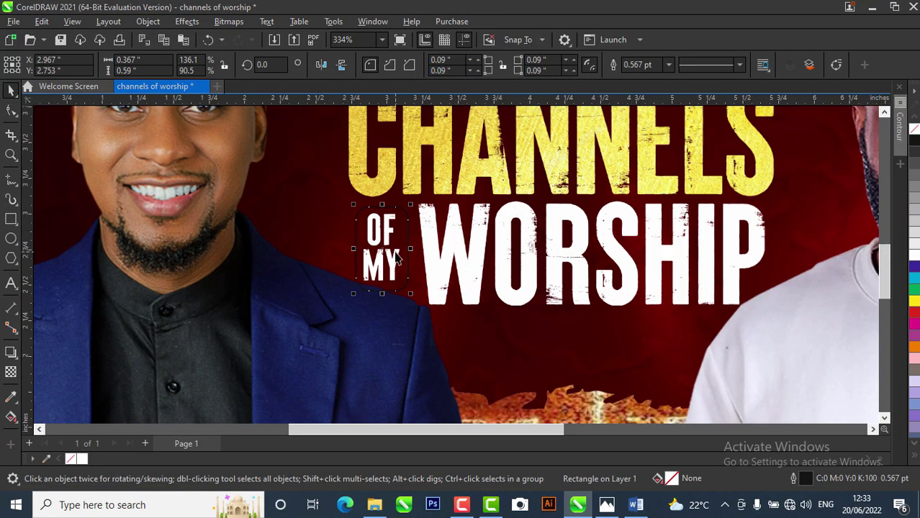
{"action": "scroll", "coordinate": [395, 257], "scroll_direction": "down", "scroll_amount": 1}
{"action": "scroll", "coordinate": [388, 250], "scroll_direction": "down", "scroll_amount": 2}
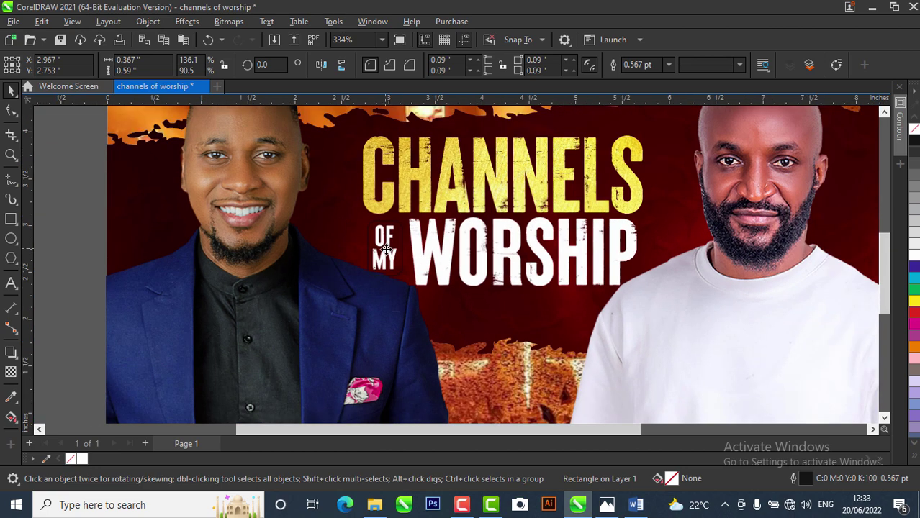
{"action": "scroll", "coordinate": [386, 249], "scroll_direction": "up", "scroll_amount": 2}
{"action": "scroll", "coordinate": [387, 249], "scroll_direction": "down", "scroll_amount": 1}
{"action": "scroll", "coordinate": [374, 241], "scroll_direction": "up", "scroll_amount": 3}
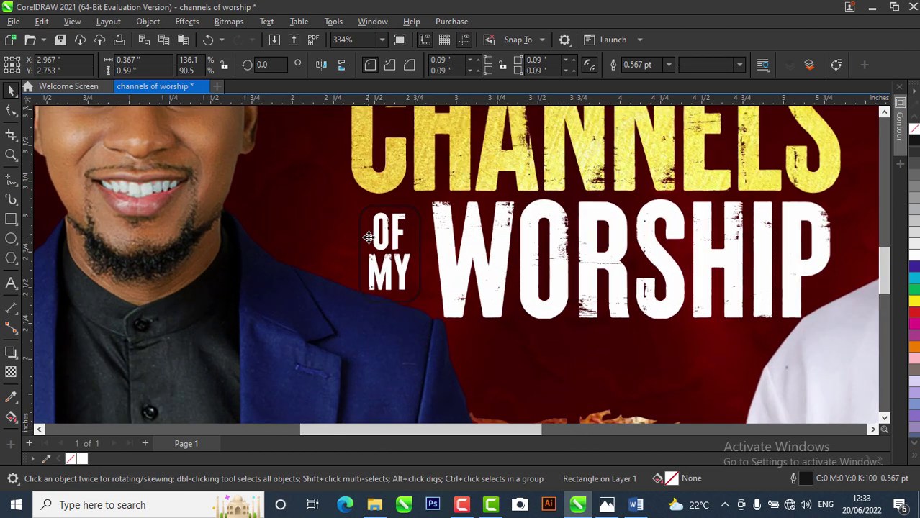
- Give the OF MY box a white outline
{"action": "left_click", "coordinate": [392, 307]}
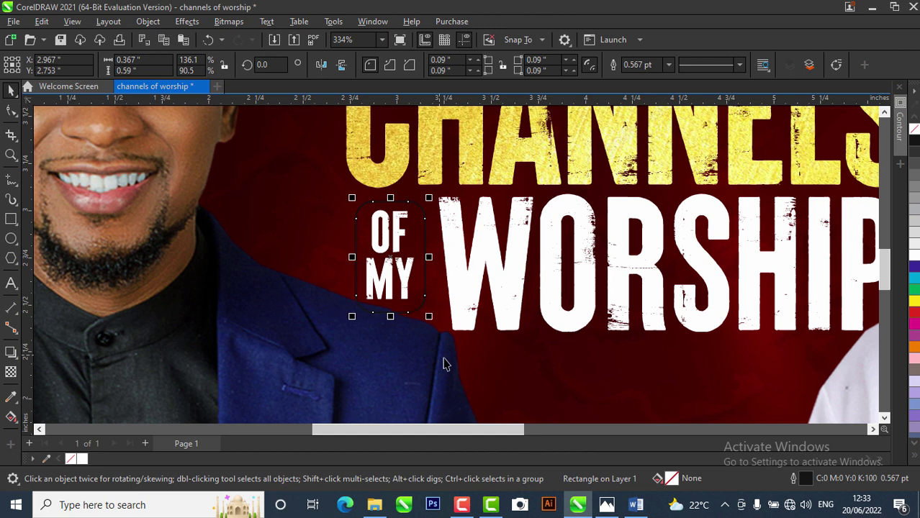
{"action": "scroll", "coordinate": [445, 364], "scroll_direction": "down", "scroll_amount": 1}
{"action": "scroll", "coordinate": [486, 289], "scroll_direction": "up", "scroll_amount": 1}
{"action": "right_click", "coordinate": [913, 256]}
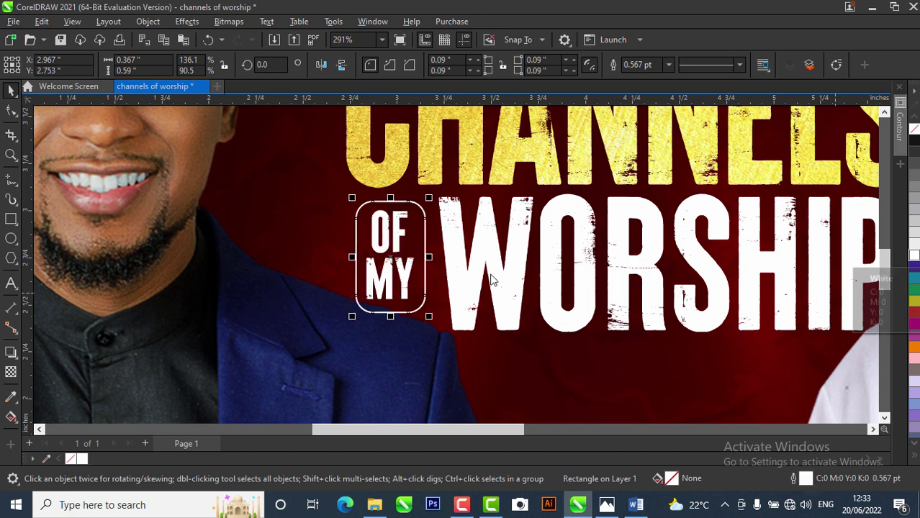
{"action": "scroll", "coordinate": [497, 286], "scroll_direction": "down", "scroll_amount": 2}
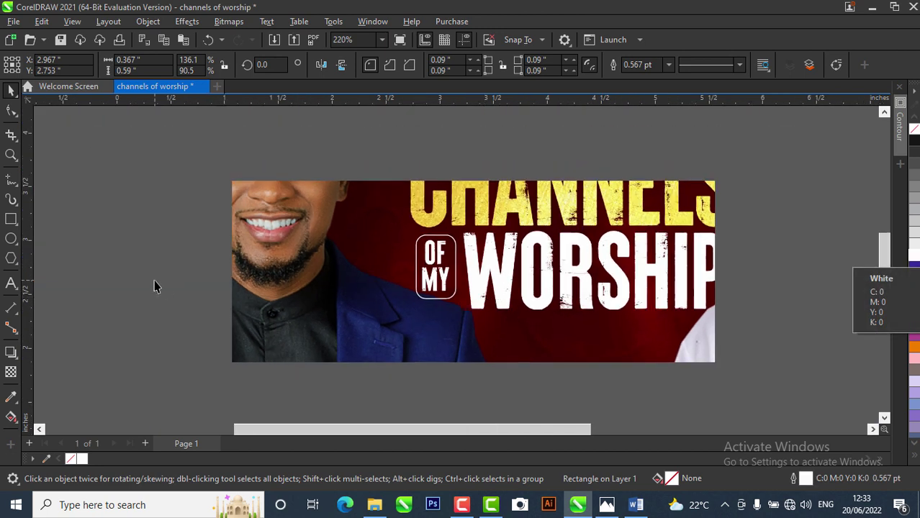
{"action": "key", "text": "ctrl+v"}
{"action": "scroll", "coordinate": [376, 294], "scroll_direction": "down", "scroll_amount": 2}
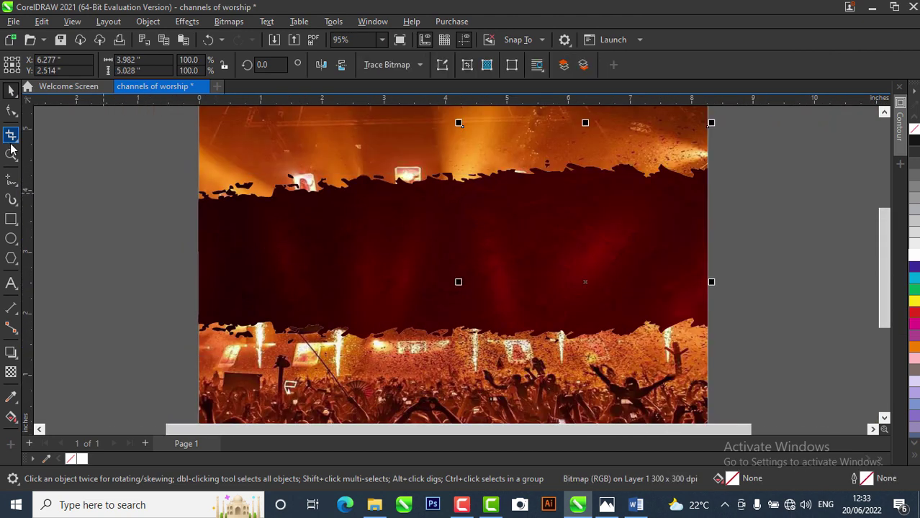
- Send the concert background image to the back and zoom in to frame the whole flyer
{"action": "key", "text": "shift+Page_Down"}
{"action": "right_click", "coordinate": [489, 262]}
{"action": "key", "text": "Escape"}
{"action": "key", "text": "z"}
{"action": "scroll", "coordinate": [537, 225], "scroll_direction": "down", "scroll_amount": 1}
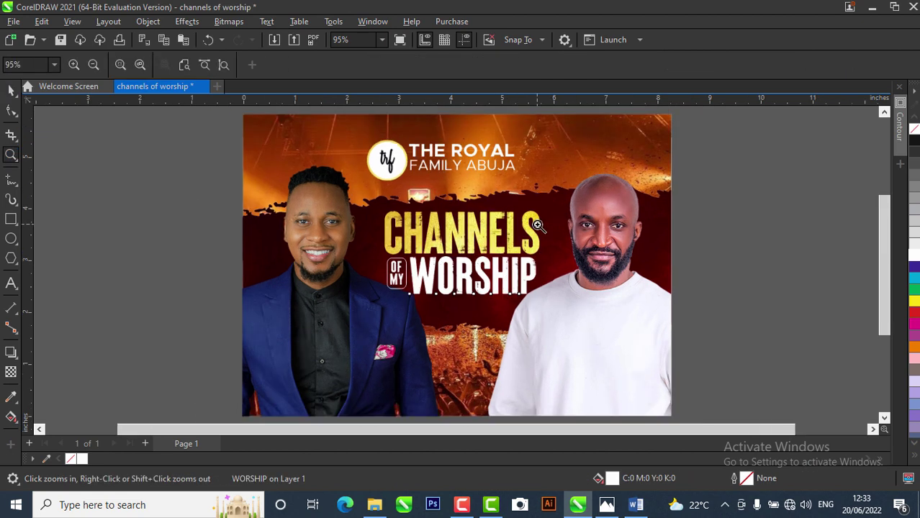
{"action": "scroll", "coordinate": [384, 243], "scroll_direction": "down", "scroll_amount": 2}
{"action": "left_click_drag", "start_coordinate": [328, 212], "coordinate": [590, 334]}
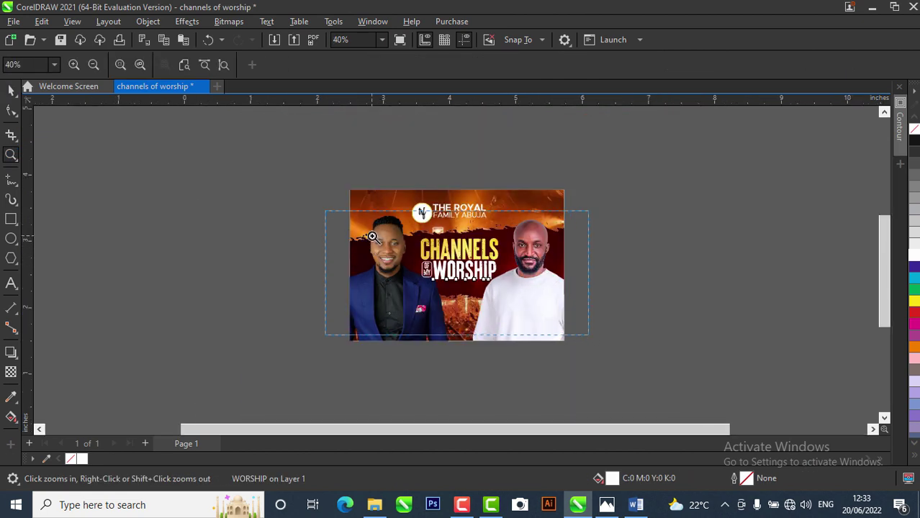
{"action": "key", "text": "space"}
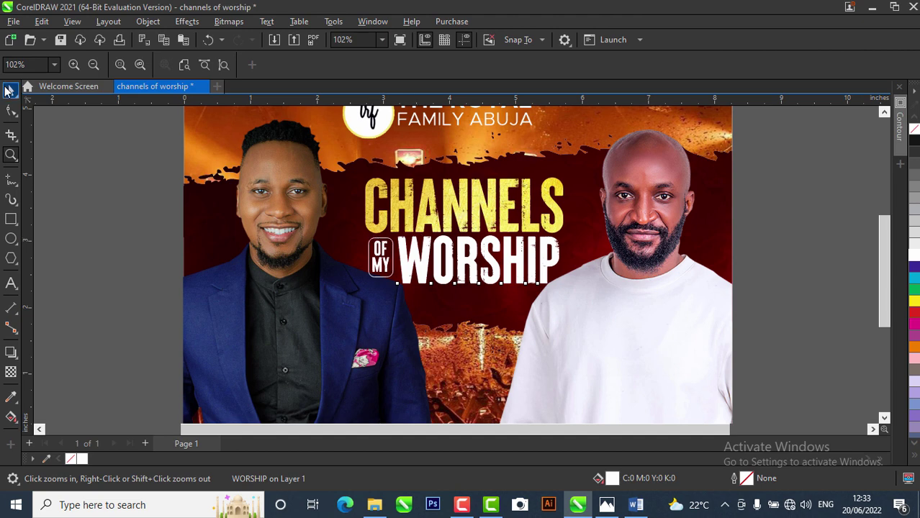
{"action": "left_click", "coordinate": [443, 214]}
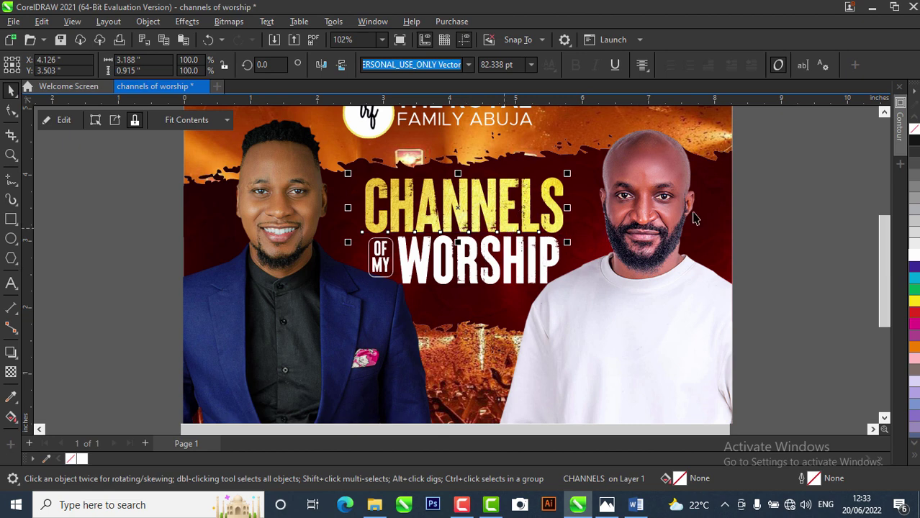
- Add a drop shadow below CHANNELS with slightly lowered opacity and feathering 14
{"action": "left_click", "coordinate": [11, 353]}
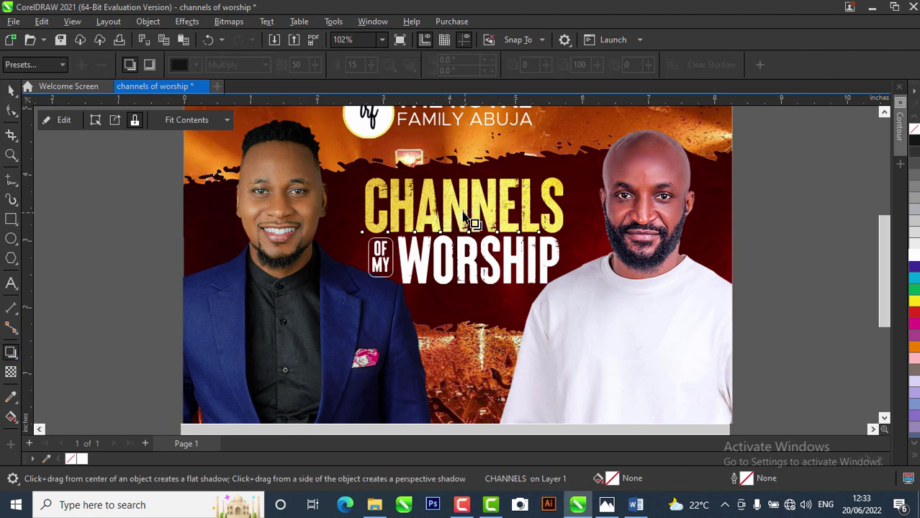
{"action": "left_click_drag", "start_coordinate": [458, 209], "coordinate": [458, 247]}
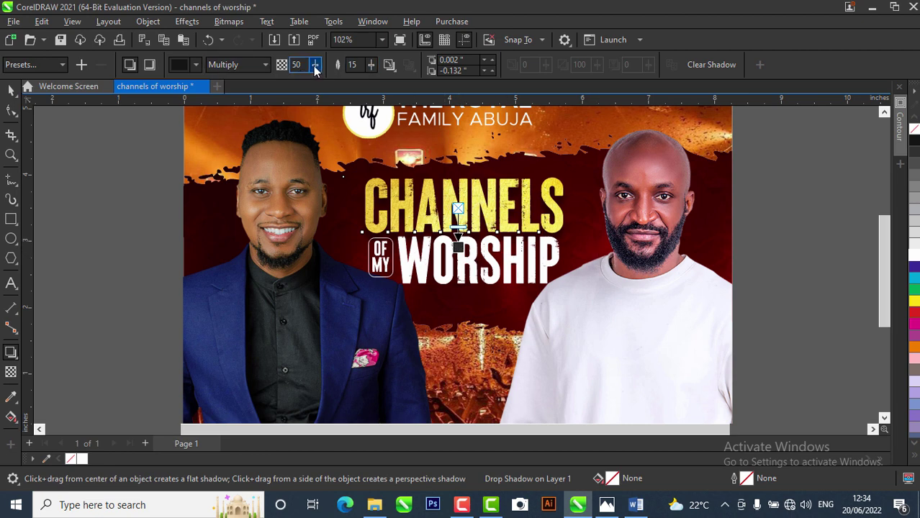
{"action": "left_click_drag", "start_coordinate": [316, 67], "coordinate": [319, 68]}
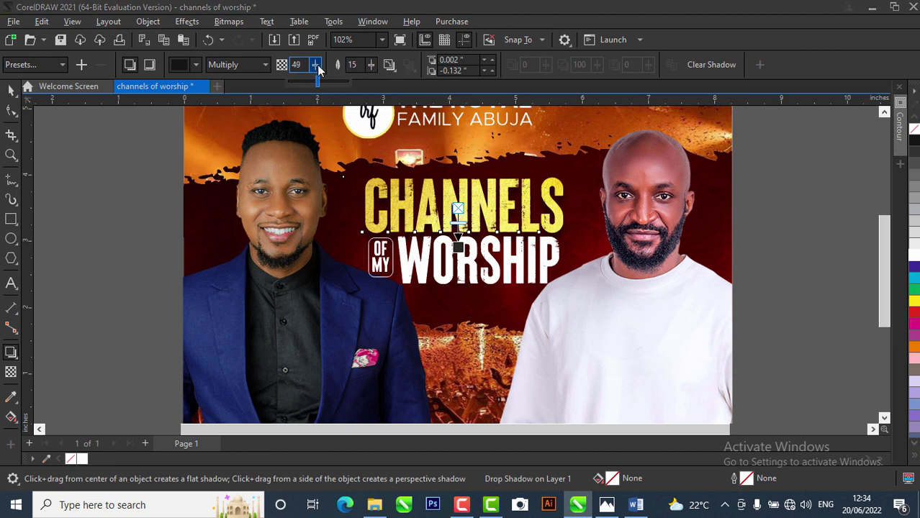
{"action": "left_click", "coordinate": [371, 64]}
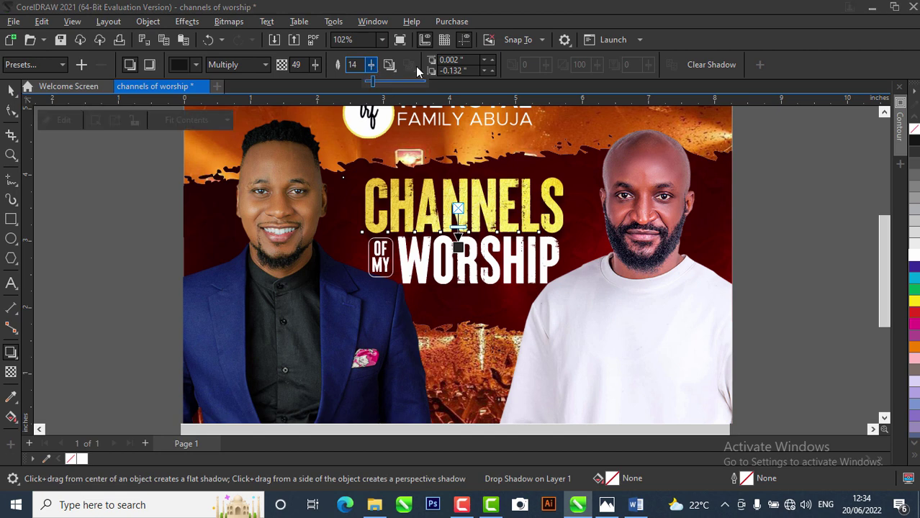
- Give WORSHIP a soft Multiply drop shadow at 36 opacity and 13 feathering
{"action": "left_click", "coordinate": [10, 90]}
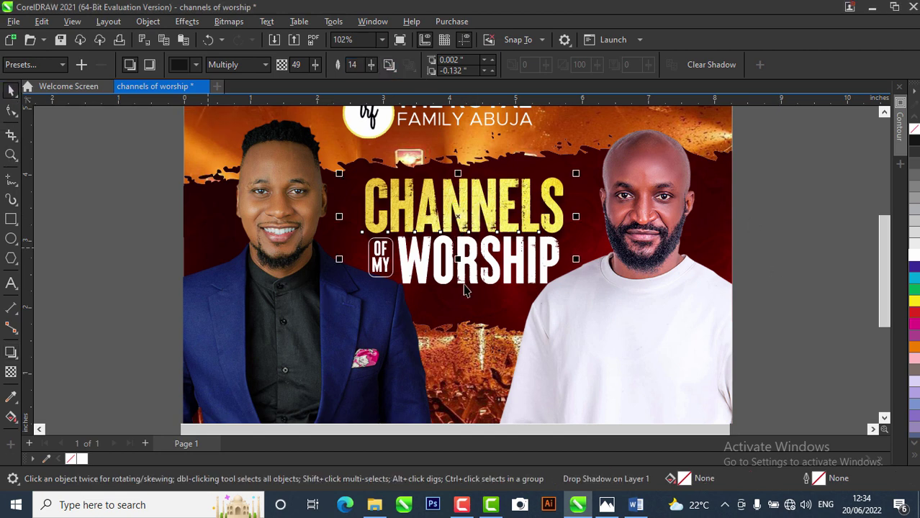
{"action": "left_click", "coordinate": [534, 271]}
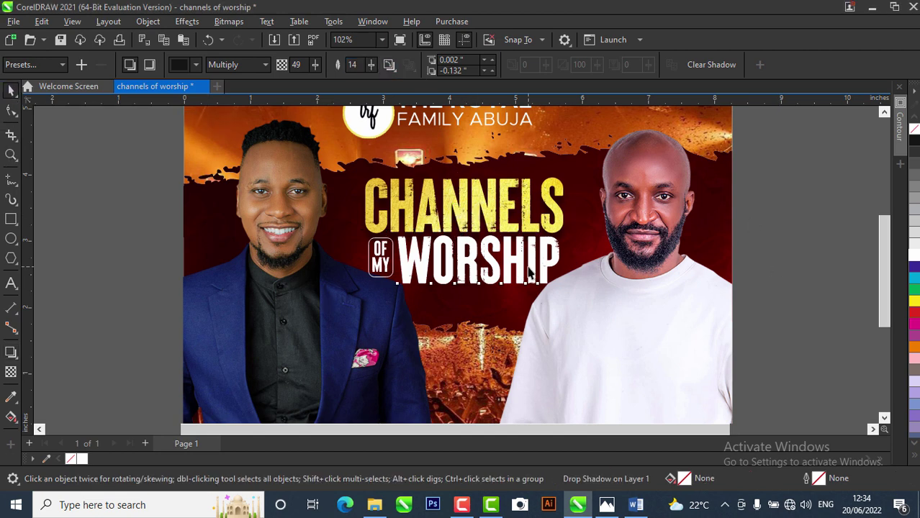
{"action": "left_click", "coordinate": [10, 352]}
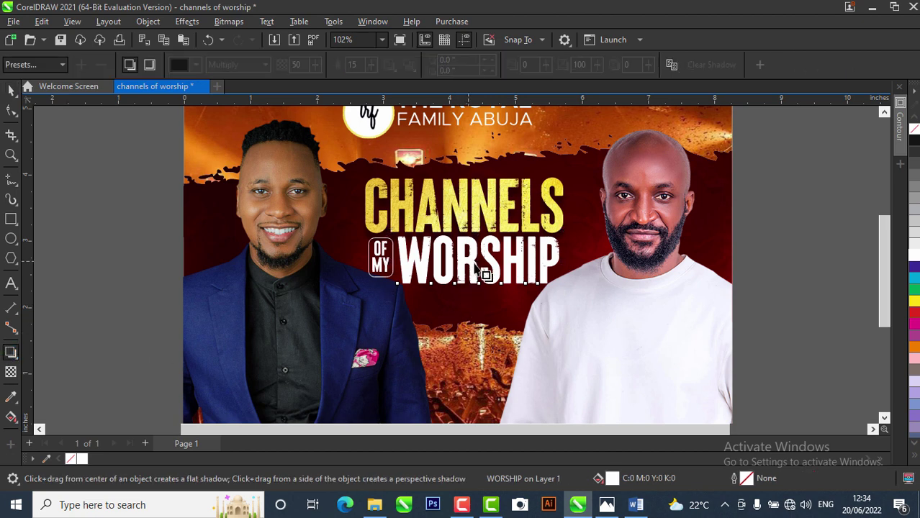
{"action": "left_click_drag", "start_coordinate": [475, 261], "coordinate": [475, 293]}
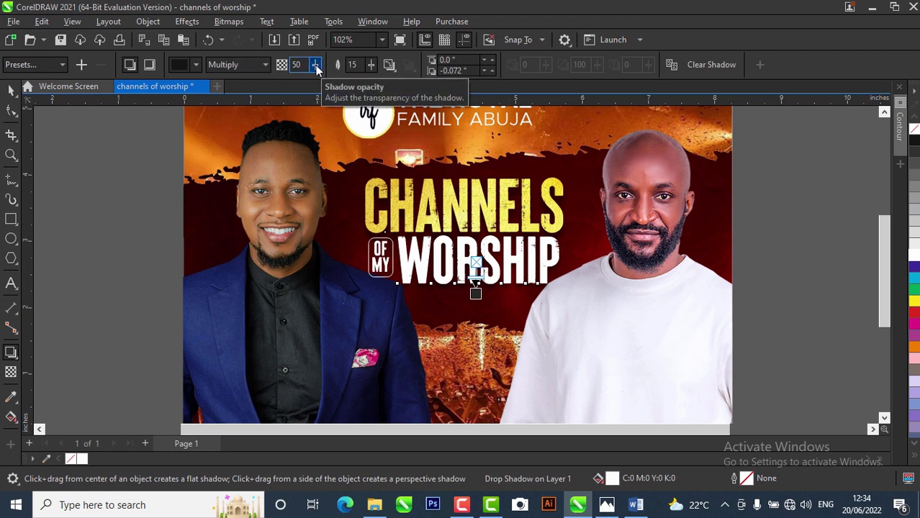
{"action": "left_click_drag", "start_coordinate": [316, 68], "coordinate": [315, 75]}
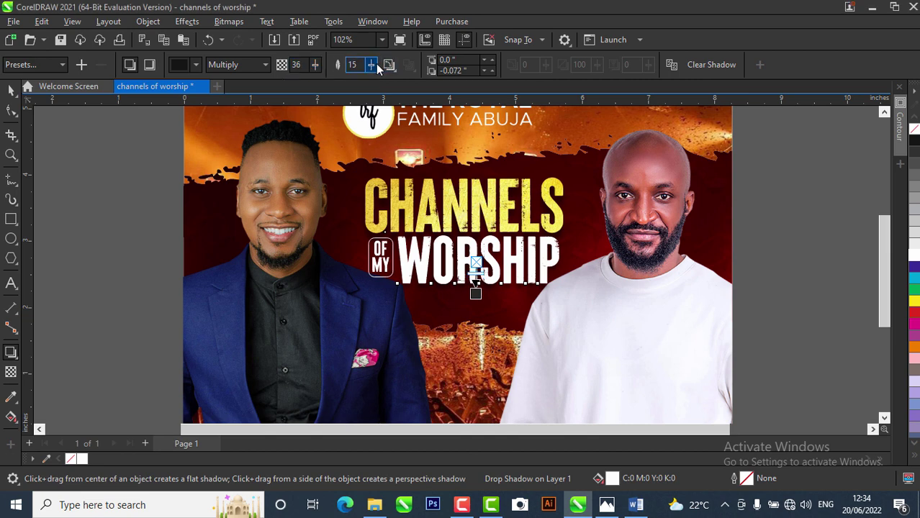
{"action": "left_click_drag", "start_coordinate": [371, 65], "coordinate": [375, 66]}
{"action": "key", "text": "space"}
{"action": "key", "text": "Escape"}
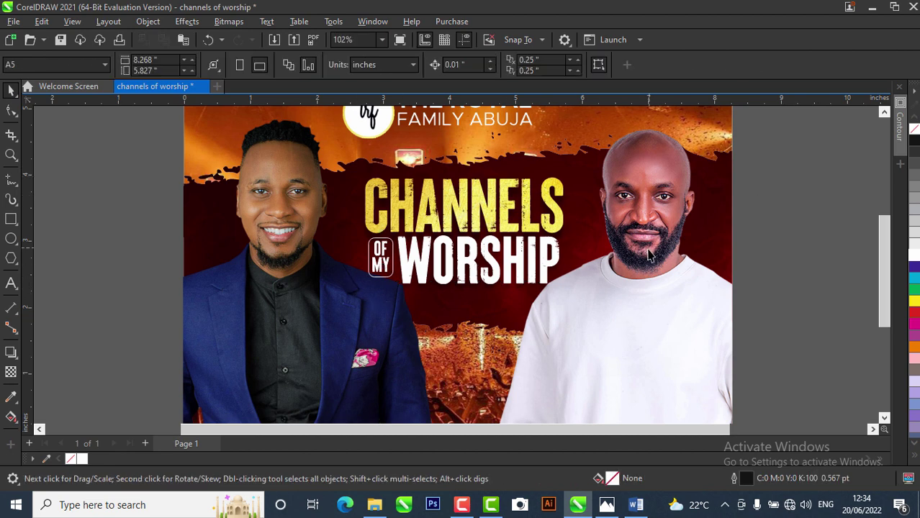
{"action": "left_click_drag", "start_coordinate": [790, 165], "coordinate": [320, 332]}
{"action": "left_click_drag", "start_coordinate": [814, 141], "coordinate": [306, 344]}
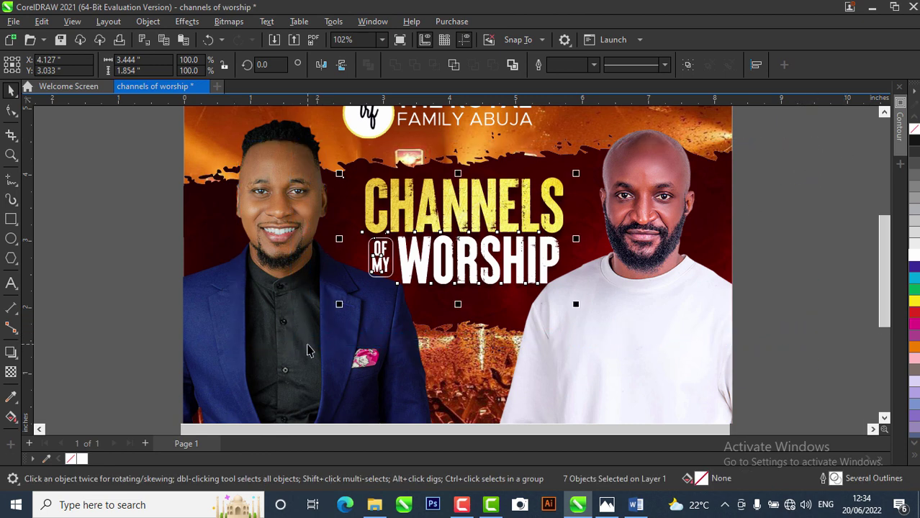
{"action": "scroll", "coordinate": [527, 272], "scroll_direction": "up", "scroll_amount": 1}
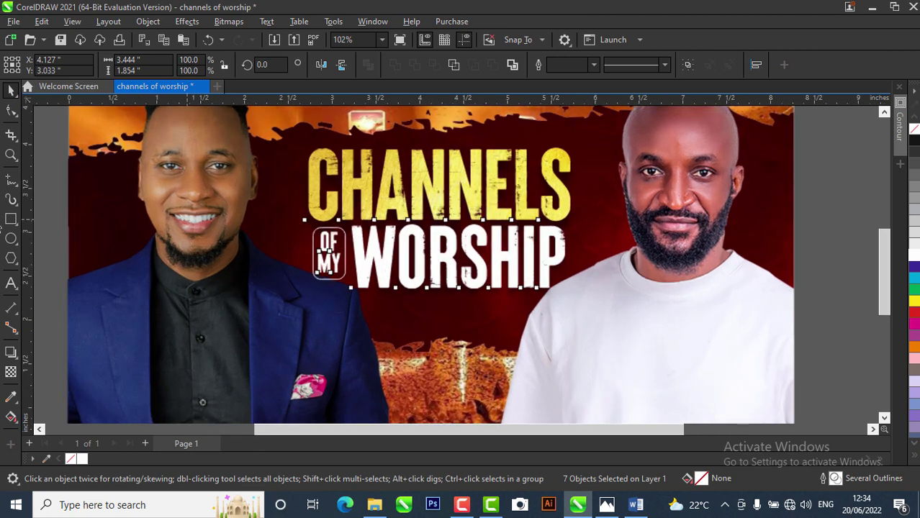
{"action": "scroll", "coordinate": [506, 211], "scroll_direction": "down", "scroll_amount": 1}
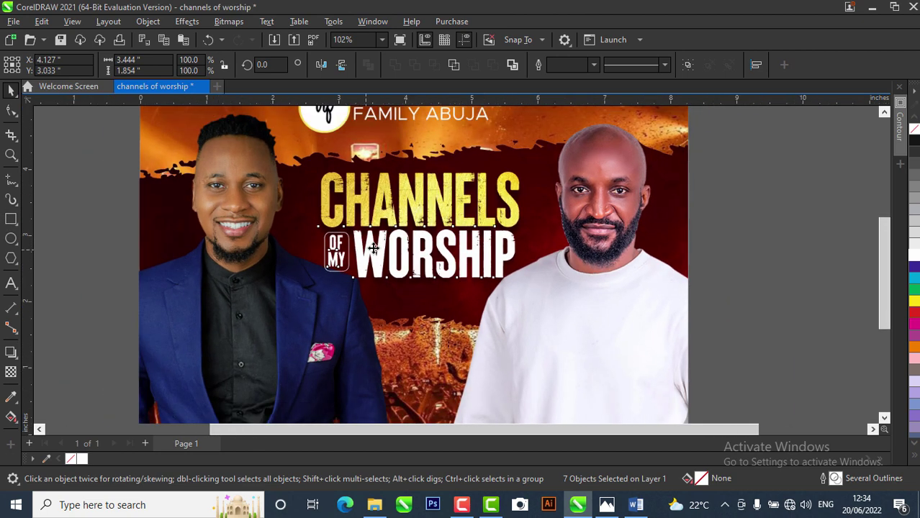
{"action": "left_click", "coordinate": [497, 221]}
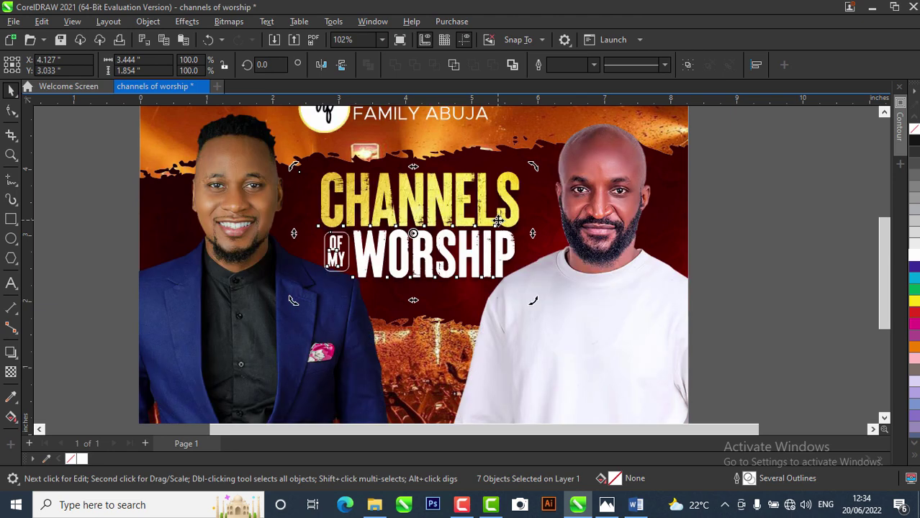
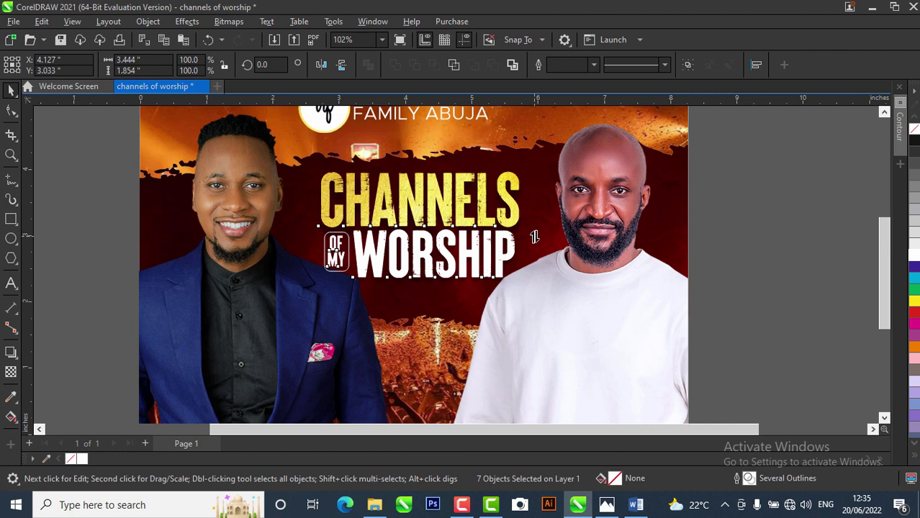
- Adjust the sideways slant of the title group
{"action": "left_click_drag", "start_coordinate": [534, 233], "coordinate": [535, 223]}
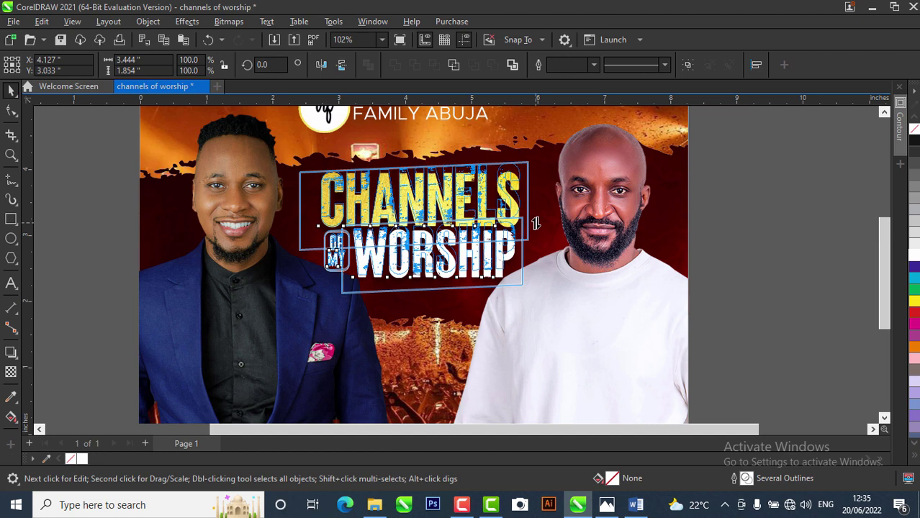
{"action": "mouse_move", "coordinate": [536, 224]}
{"action": "left_mouse_down"}
{"action": "mouse_move", "coordinate": [544, 238]}
{"action": "mouse_move", "coordinate": [535, 229]}
{"action": "left_mouse_up"}
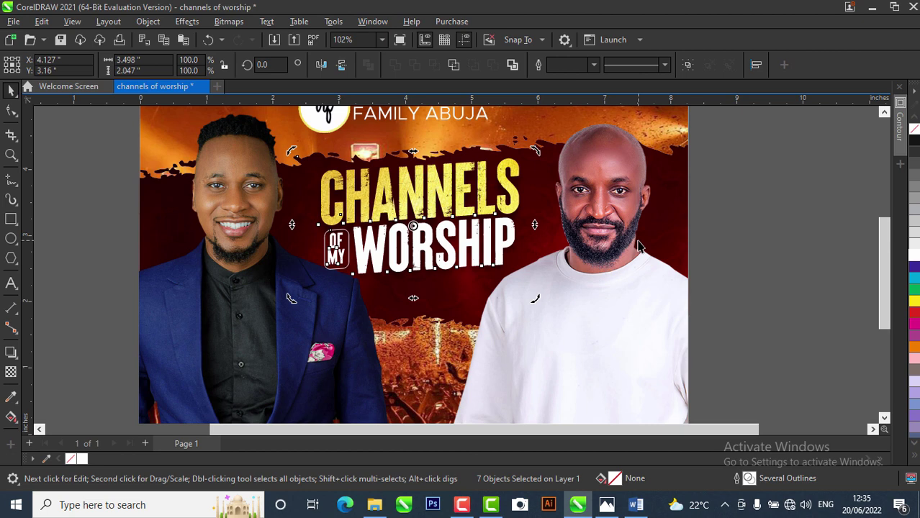
{"action": "left_click", "coordinate": [768, 265]}
{"action": "scroll", "coordinate": [611, 281], "scroll_direction": "down", "scroll_amount": 4}
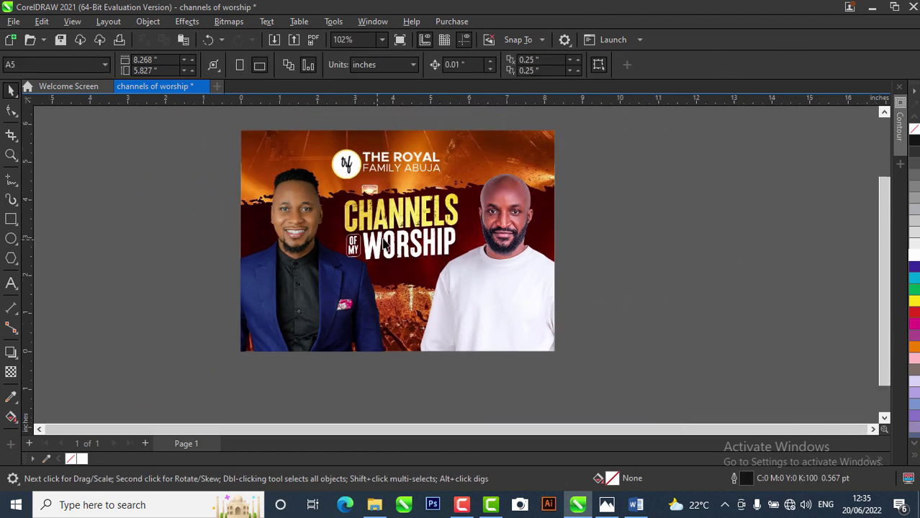
{"action": "scroll", "coordinate": [341, 240], "scroll_direction": "up", "scroll_amount": 1}
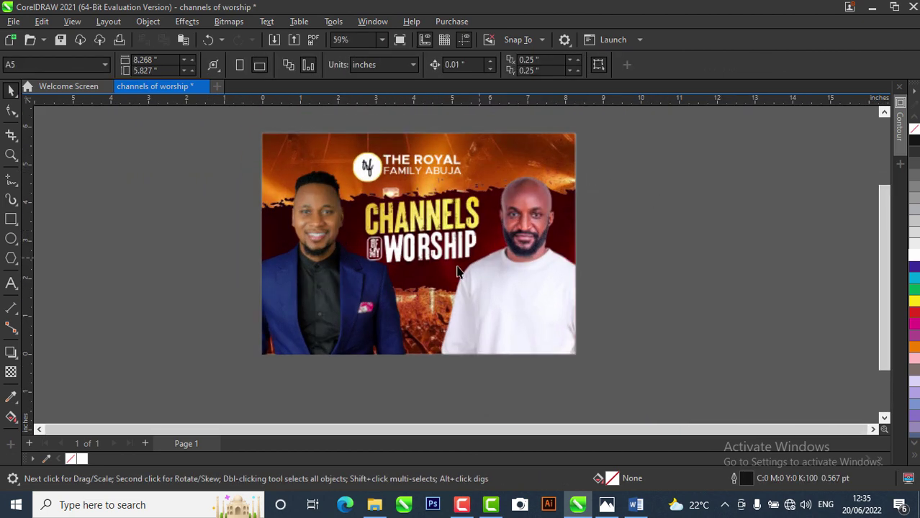
- Reselect every piece of the title and drop the group back in place
{"action": "left_click_drag", "start_coordinate": [366, 190], "coordinate": [650, 289]}
{"action": "scroll", "coordinate": [385, 254], "scroll_direction": "up", "scroll_amount": 1}
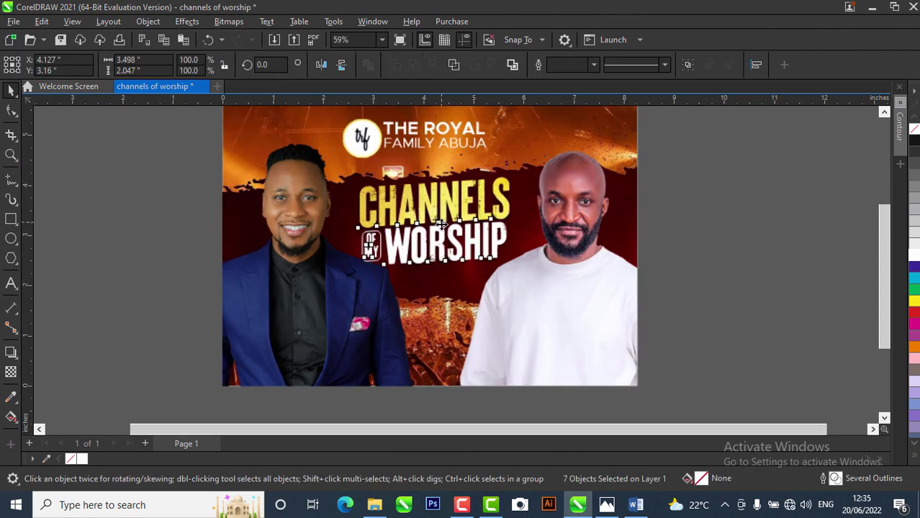
{"action": "left_click_drag", "start_coordinate": [436, 218], "coordinate": [443, 236]}
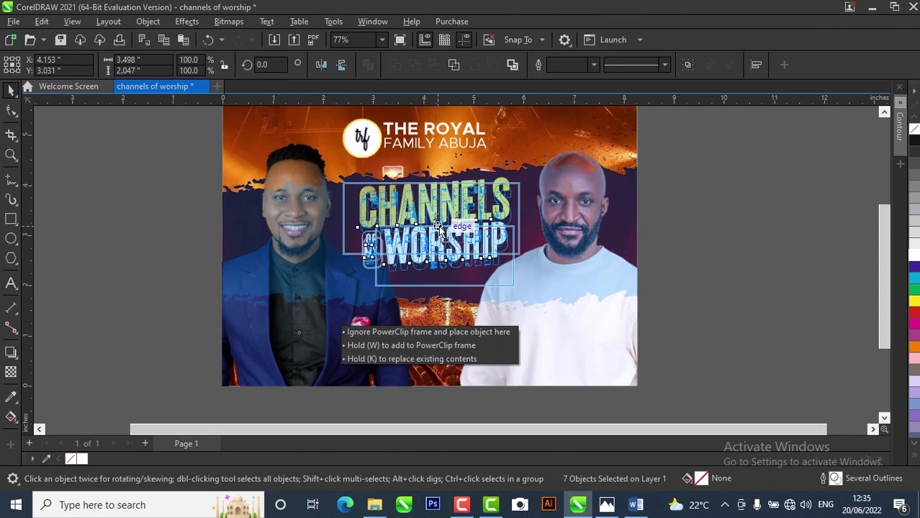
{"action": "left_click_drag", "start_coordinate": [441, 228], "coordinate": [440, 229]}
{"action": "left_click", "coordinate": [695, 257]}
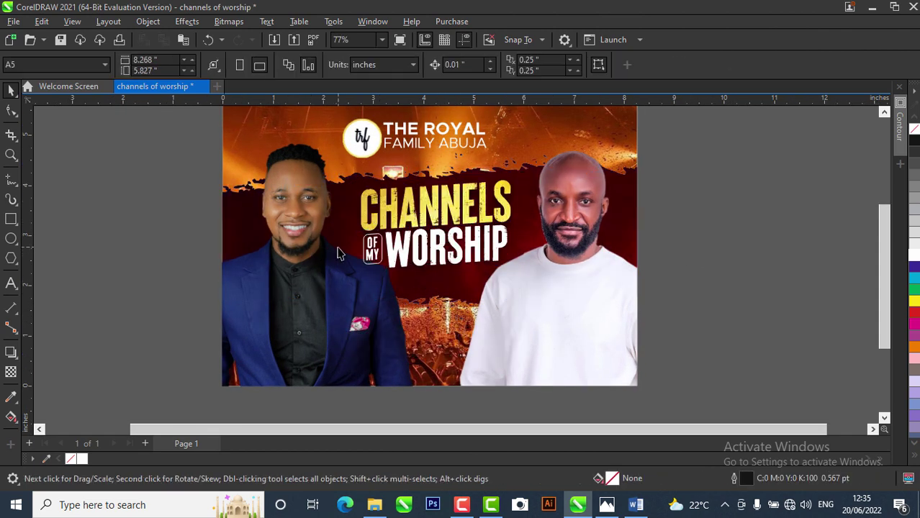
{"action": "scroll", "coordinate": [339, 253], "scroll_direction": "down", "scroll_amount": 1}
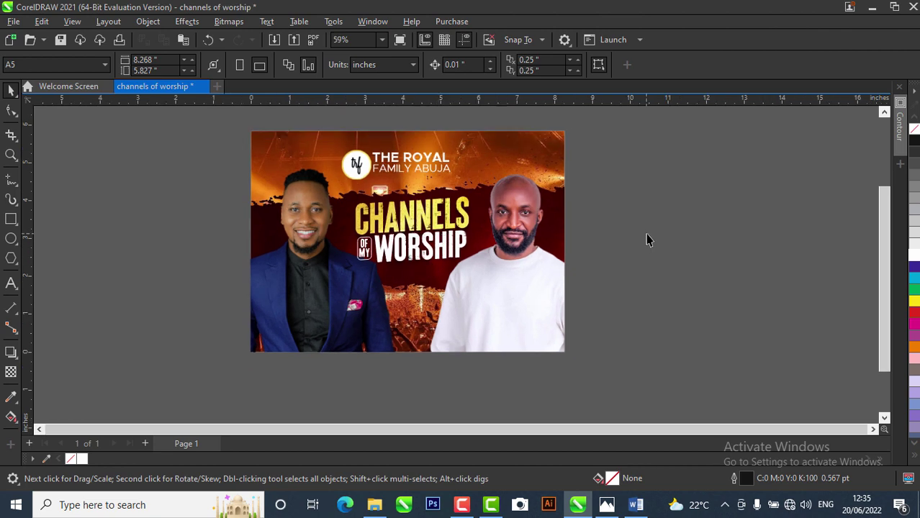
{"action": "scroll", "coordinate": [293, 281], "scroll_direction": "up", "scroll_amount": 1}
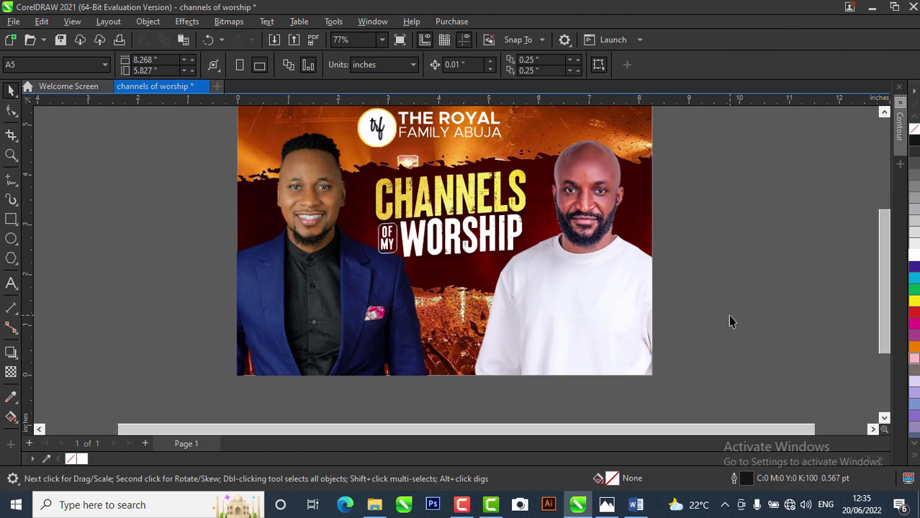
- In Word, copy the '26TH JUNE, 2022' and 'TIME 8AM' lines
{"action": "left_click", "coordinate": [636, 507]}
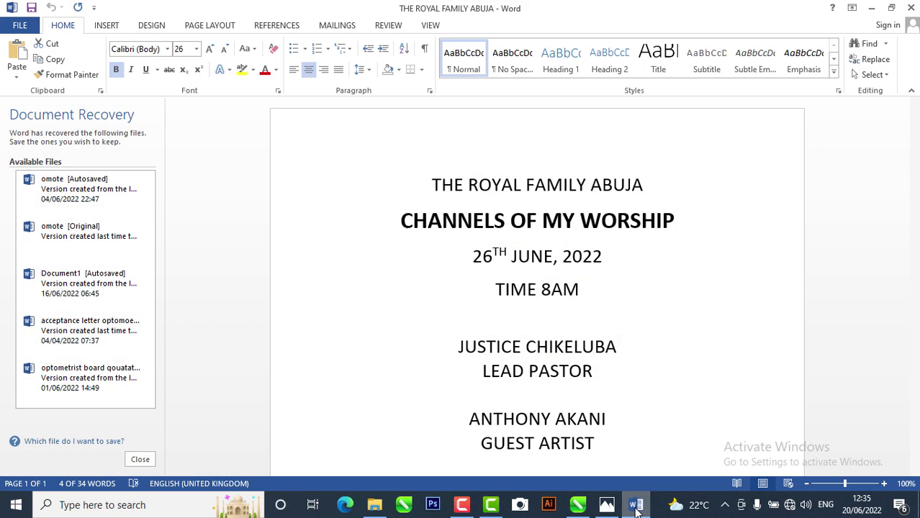
{"action": "left_click", "coordinate": [522, 321]}
{"action": "scroll", "coordinate": [467, 312], "scroll_direction": "down", "scroll_amount": 1}
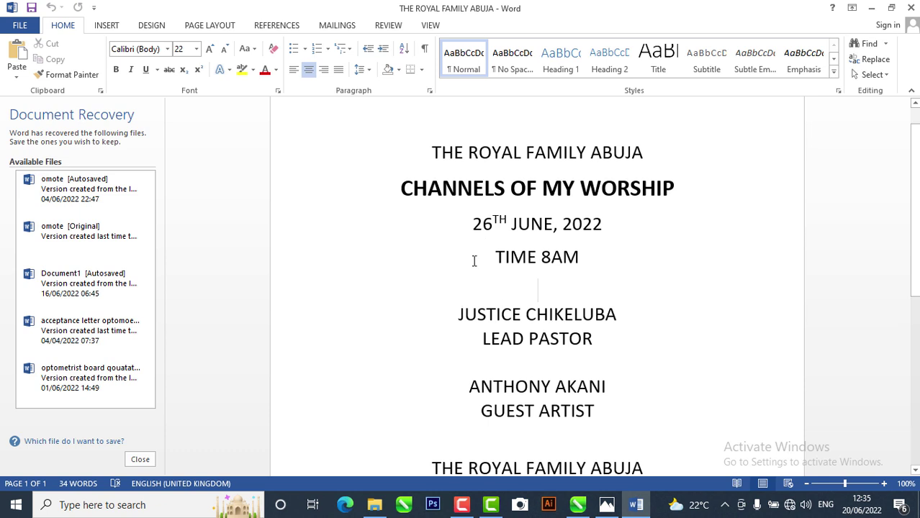
{"action": "left_click_drag", "start_coordinate": [471, 223], "coordinate": [579, 261]}
{"action": "right_click", "coordinate": [553, 260]}
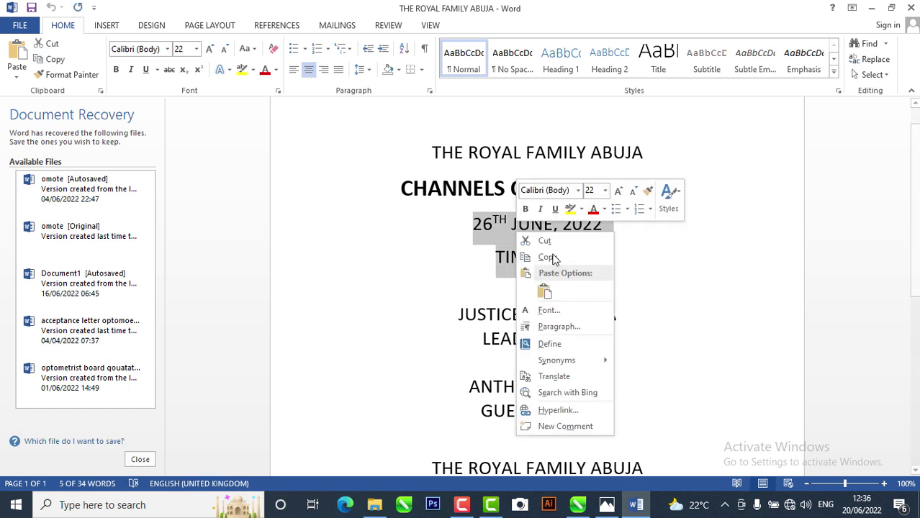
{"action": "left_click", "coordinate": [551, 256]}
- Paste the date and time beside the flyer as text, keeping fonts and formatting
{"action": "left_click", "coordinate": [578, 505]}
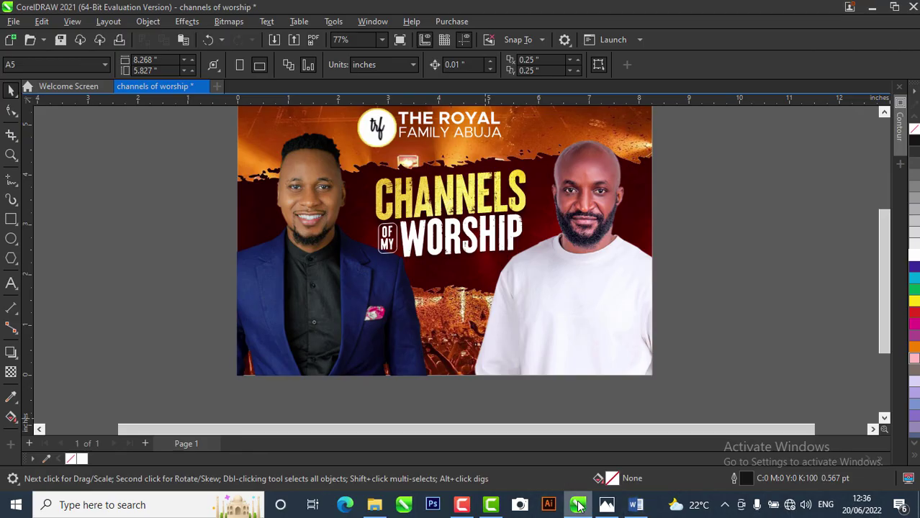
{"action": "left_click", "coordinate": [11, 283]}
{"action": "left_click", "coordinate": [135, 360]}
{"action": "key", "text": "ctrl+v"}
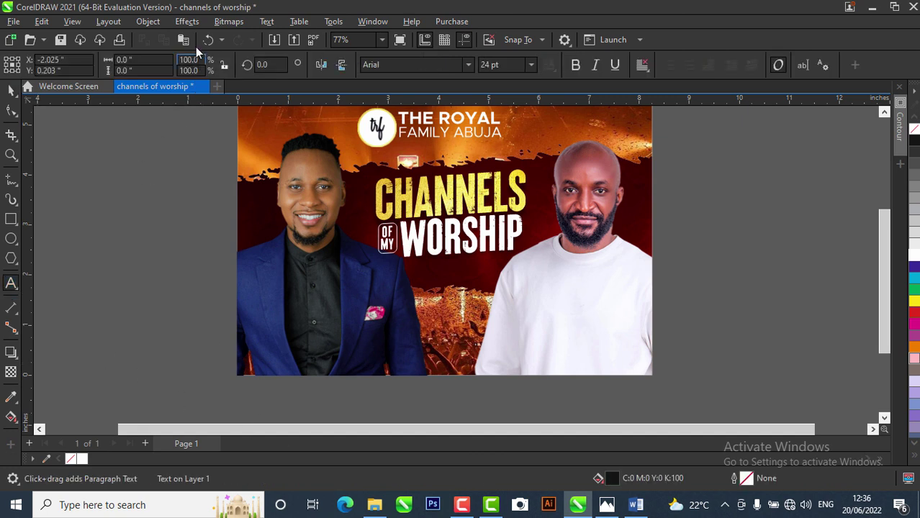
{"action": "left_click", "coordinate": [184, 42]}
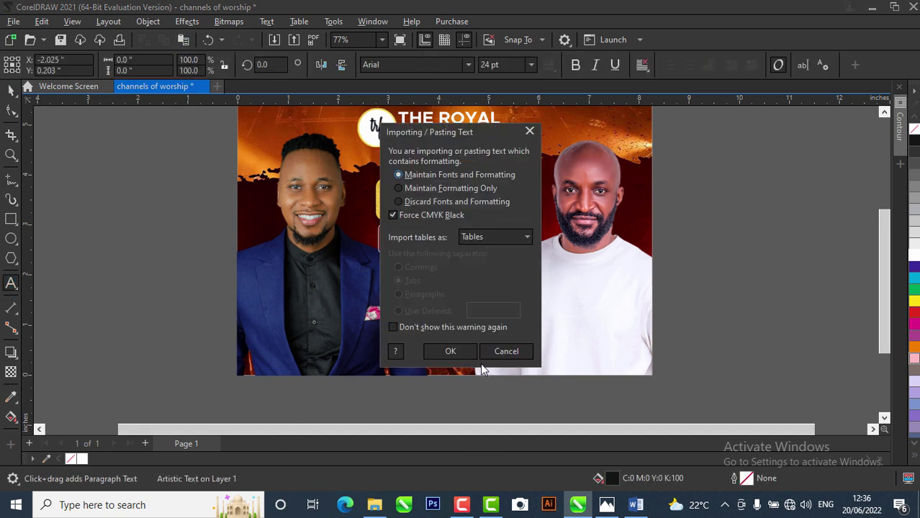
{"action": "left_click", "coordinate": [449, 351]}
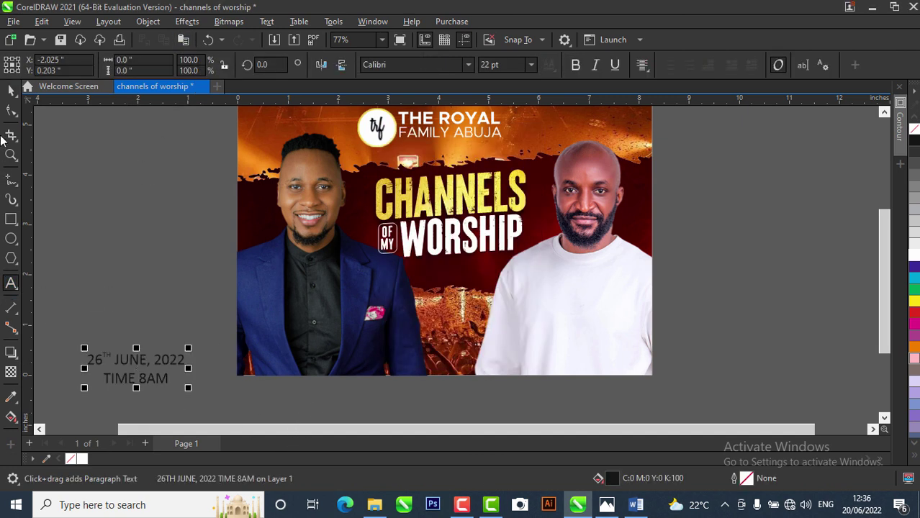
{"action": "left_click", "coordinate": [10, 92]}
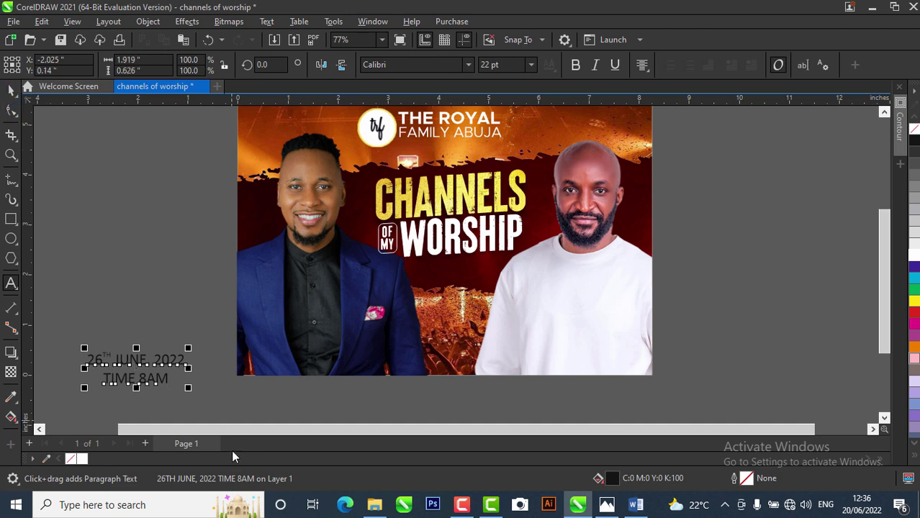
{"action": "left_click_drag", "start_coordinate": [134, 363], "coordinate": [179, 350]}
{"action": "left_click", "coordinate": [144, 374]}
- Delete the TH after 26 and stack the date as 26 / JUNE, / 2022
{"action": "scroll", "coordinate": [149, 331], "scroll_direction": "up", "scroll_amount": 2}
{"action": "double_click", "coordinate": [149, 334]}
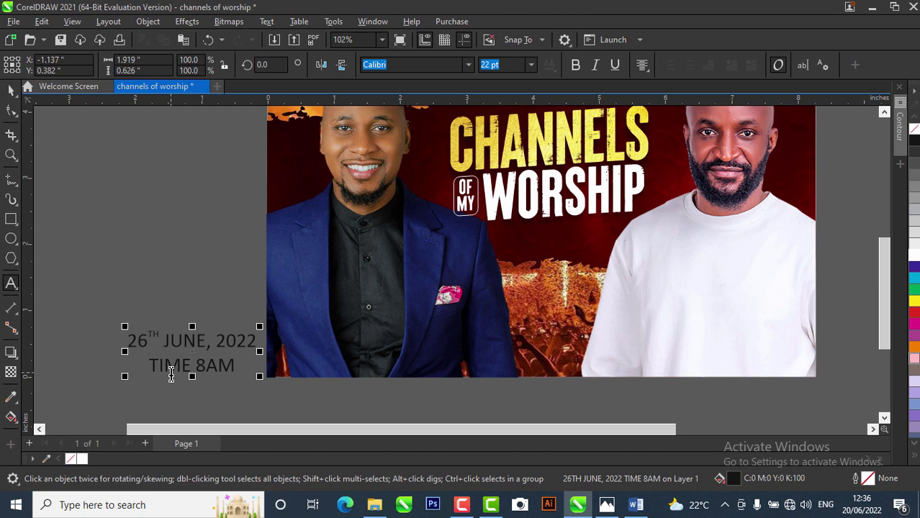
{"action": "key", "text": "Delete"}
{"action": "key", "text": "Delete"}
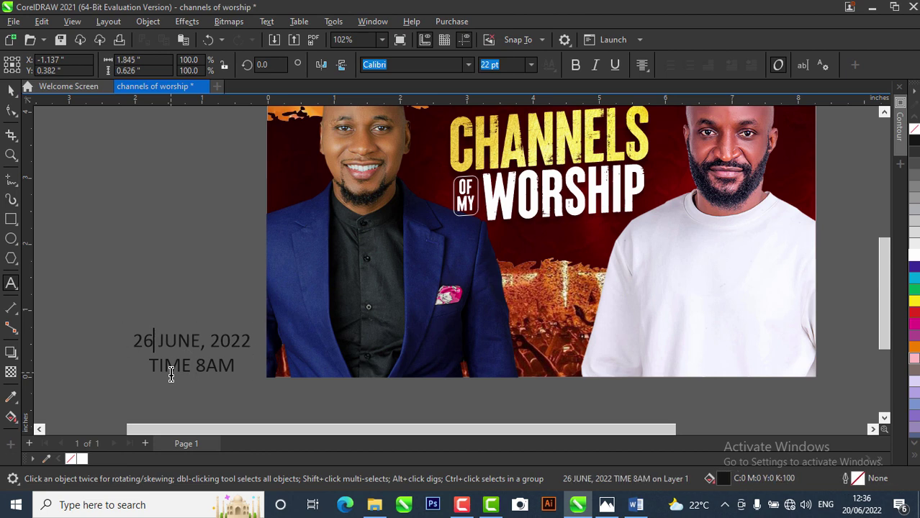
{"action": "key", "text": "Return"}
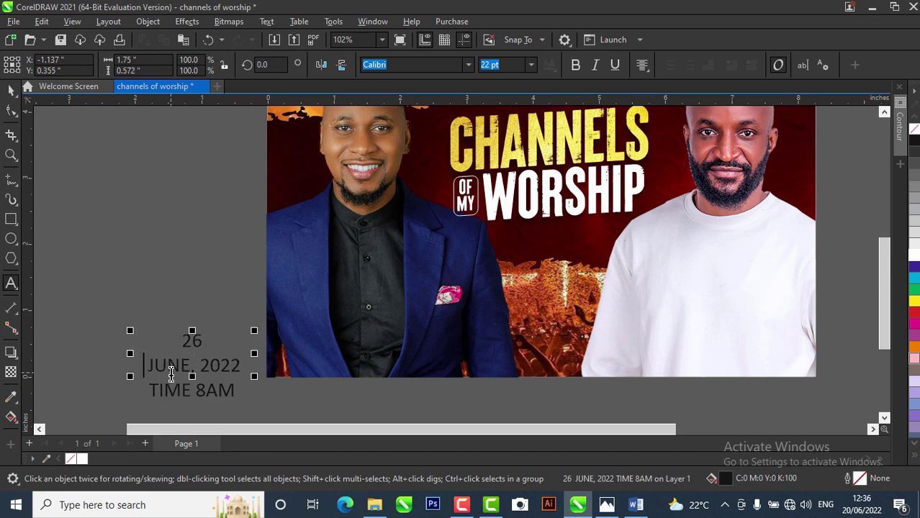
{"action": "left_click", "coordinate": [203, 366]}
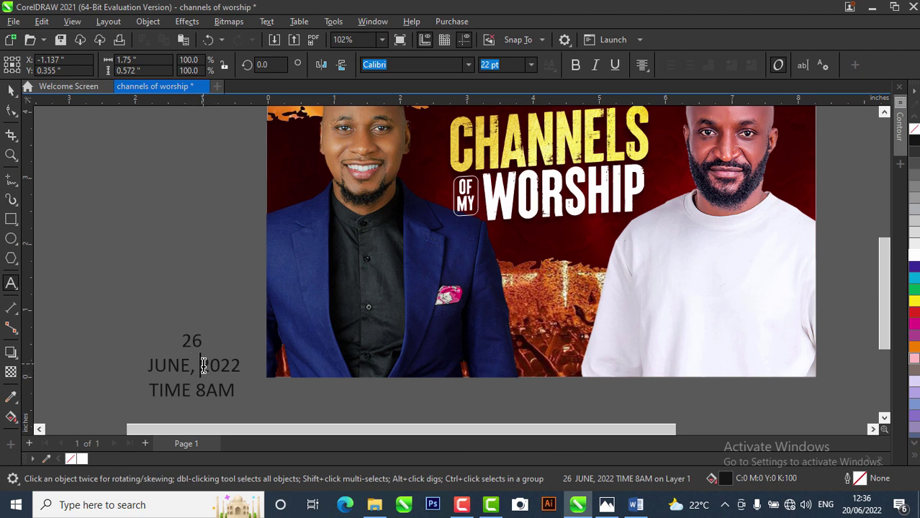
{"action": "key", "text": "Return"}
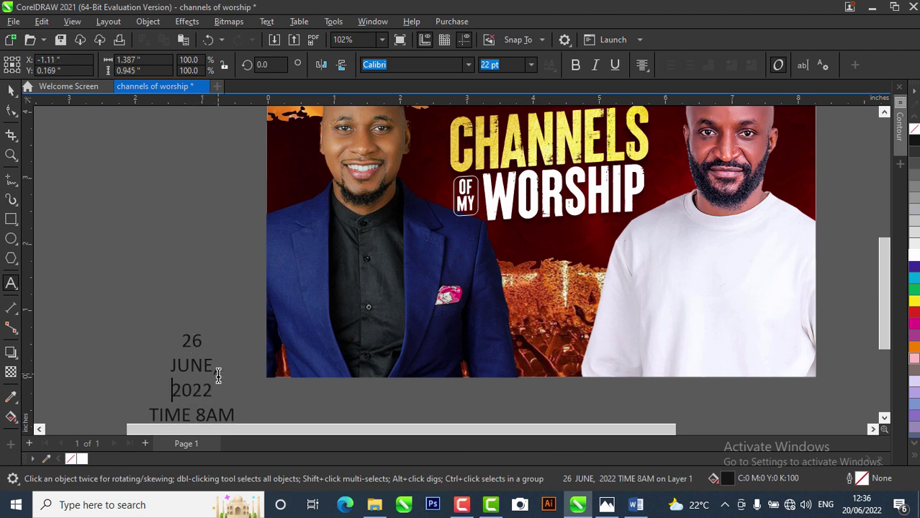
- Cut the 'TIME 8AM' line out of the date and paste it as separate text
{"action": "scroll", "coordinate": [230, 366], "scroll_direction": "down", "scroll_amount": 1}
{"action": "scroll", "coordinate": [200, 399], "scroll_direction": "up", "scroll_amount": 1}
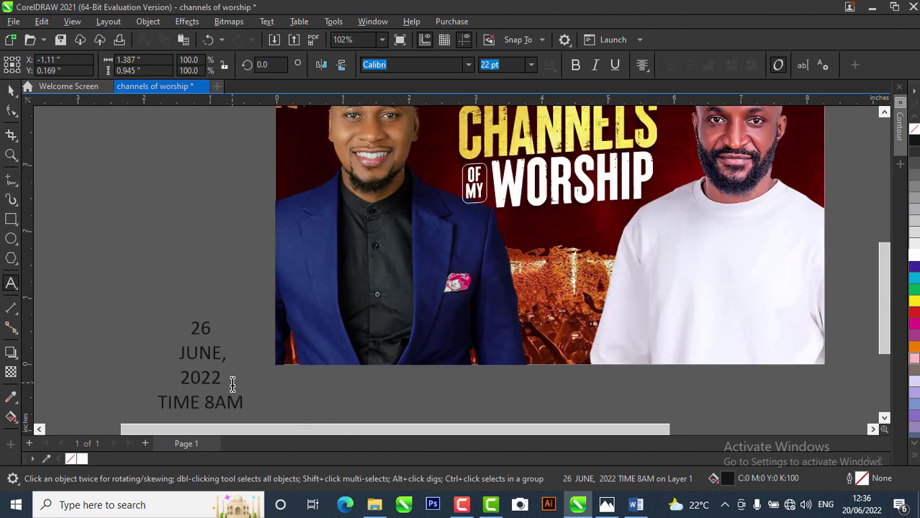
{"action": "left_click_drag", "start_coordinate": [159, 400], "coordinate": [280, 405]}
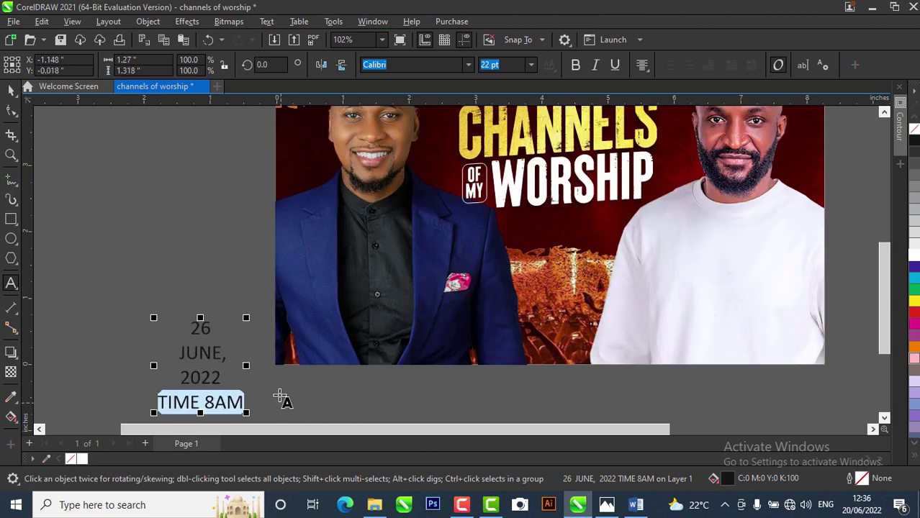
{"action": "key", "text": "Delete"}
{"action": "key", "text": "ctrl+v"}
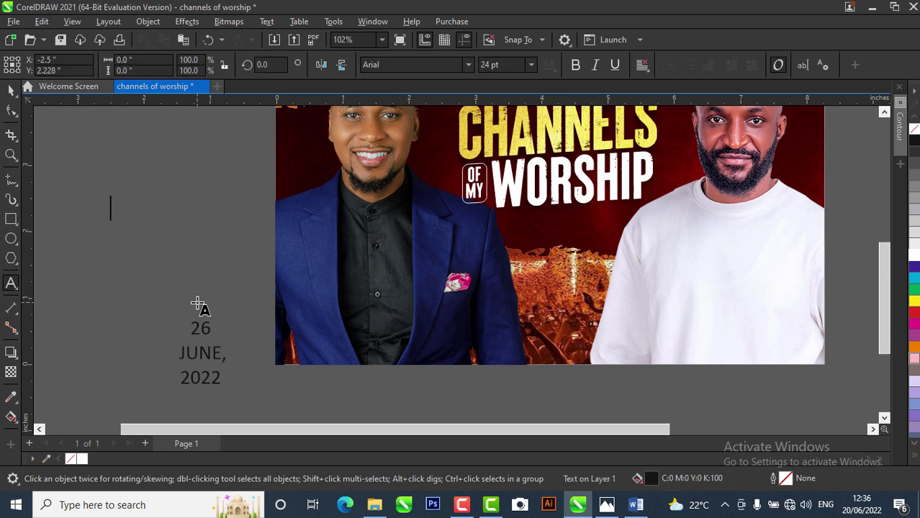
- Break the date text apart into separate 26, JUNE, and 2022 line objects
{"action": "left_click", "coordinate": [7, 93]}
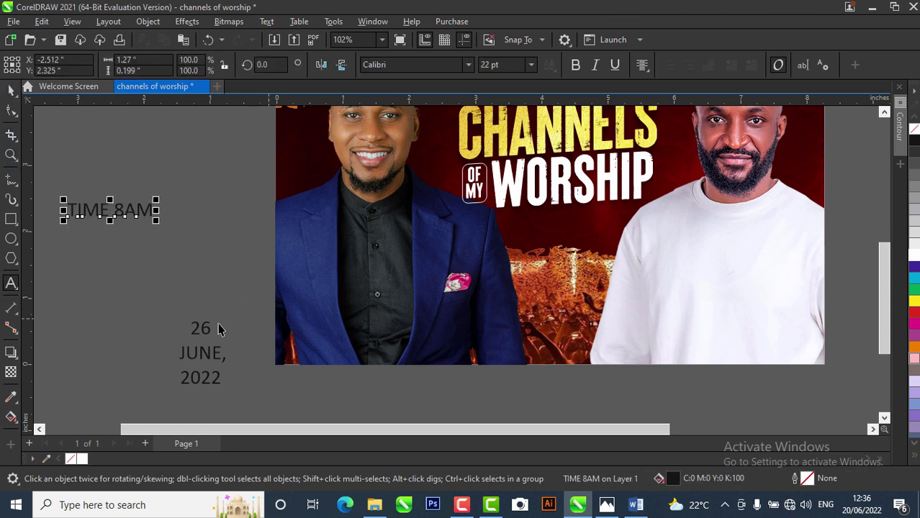
{"action": "left_click", "coordinate": [216, 339]}
{"action": "double_click", "coordinate": [216, 342]}
{"action": "left_click", "coordinate": [202, 332]}
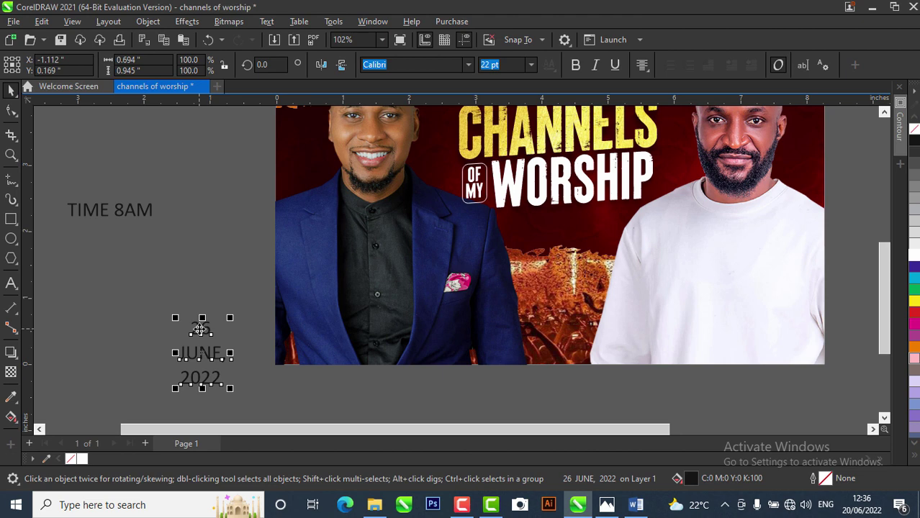
{"action": "key", "text": "ctrl+k"}
- Select all three date lines and clear the Calibri font name
{"action": "left_click", "coordinate": [200, 329]}
{"action": "left_click", "coordinate": [201, 328]}
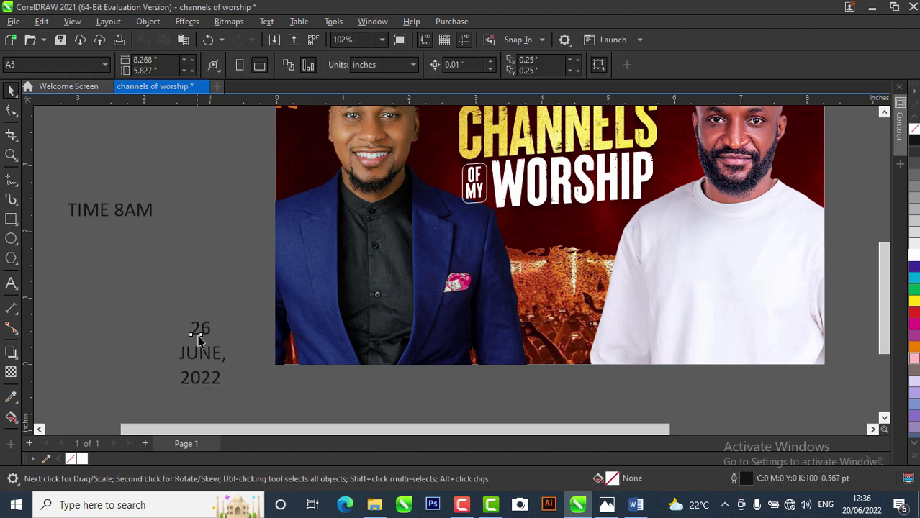
{"action": "left_click", "coordinate": [201, 328]}
{"action": "scroll", "coordinate": [268, 423], "scroll_direction": "down", "scroll_amount": 1}
{"action": "left_click_drag", "start_coordinate": [268, 423], "coordinate": [262, 403]}
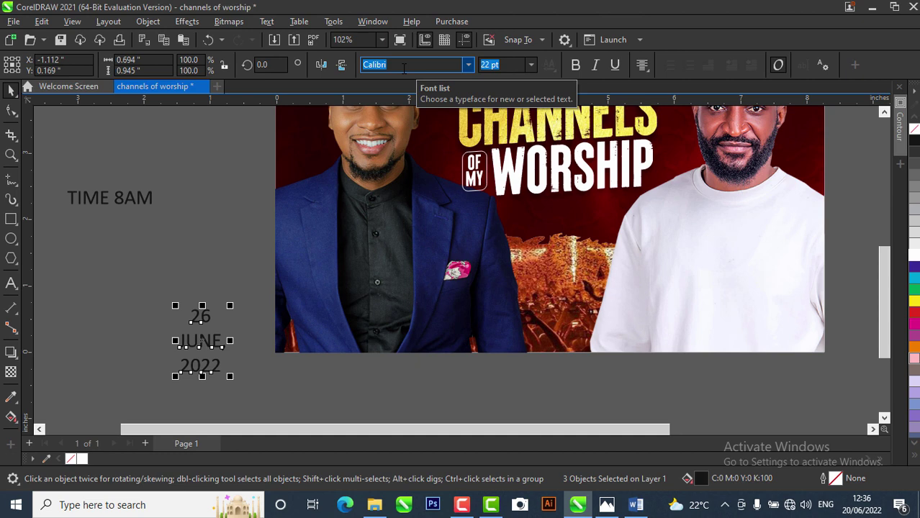
{"action": "key", "text": "Escape"}
{"action": "key", "text": "F10"}
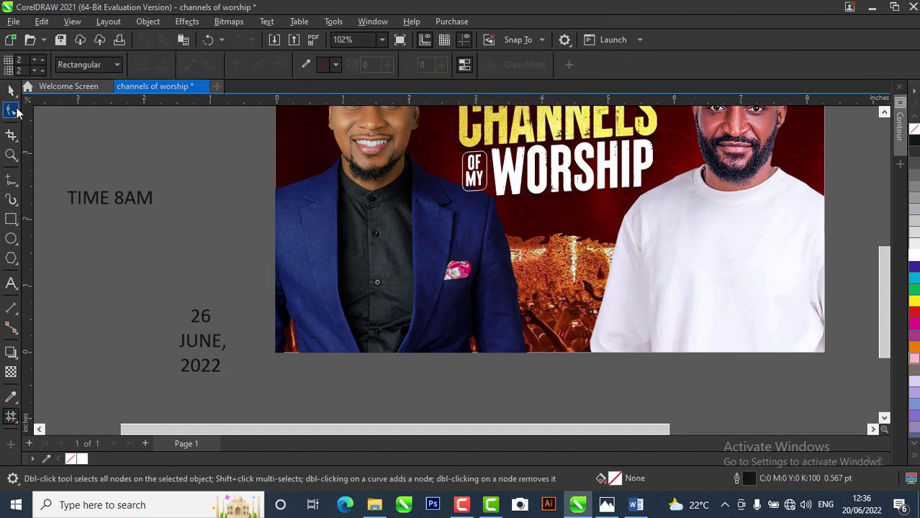
{"action": "key", "text": "space"}
{"action": "left_click_drag", "start_coordinate": [248, 399], "coordinate": [146, 292]}
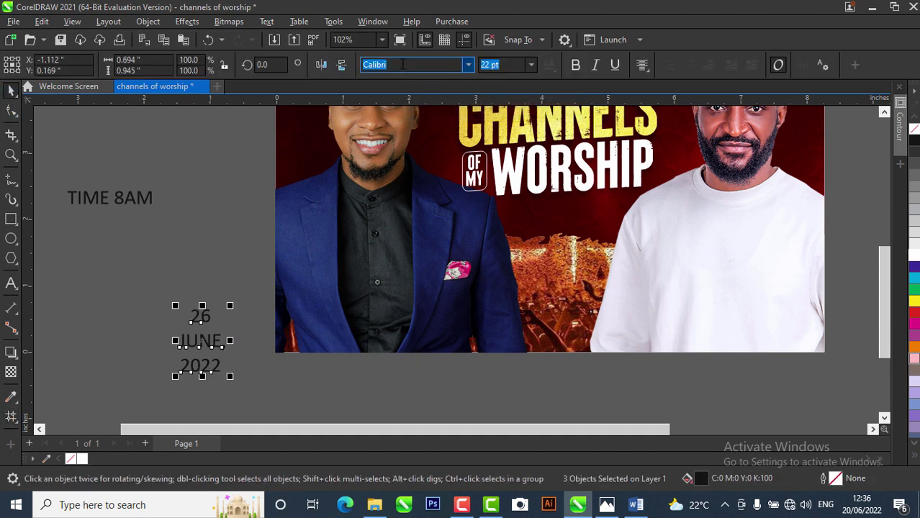
{"action": "key", "text": "BackSpace"}
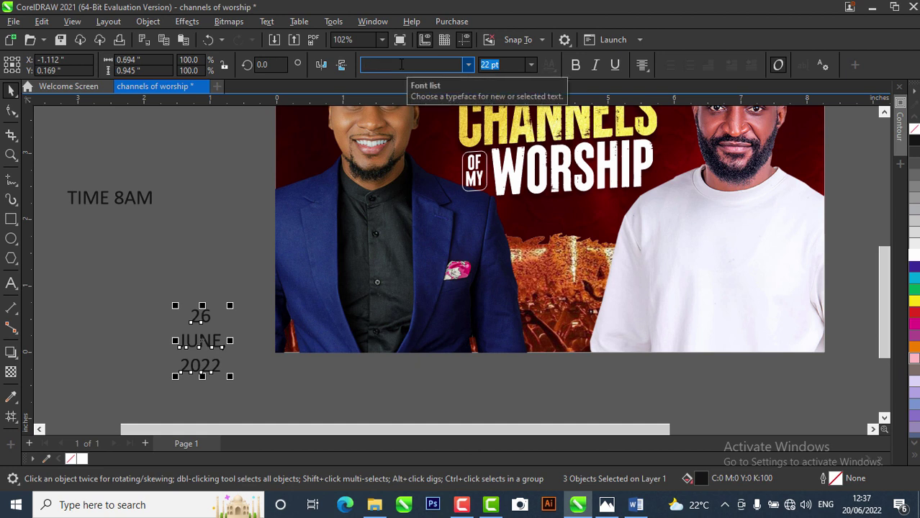
- Set the date lines to MicrogrammaDBolExt and enlarge the 26
{"action": "type", "text": "micro"}
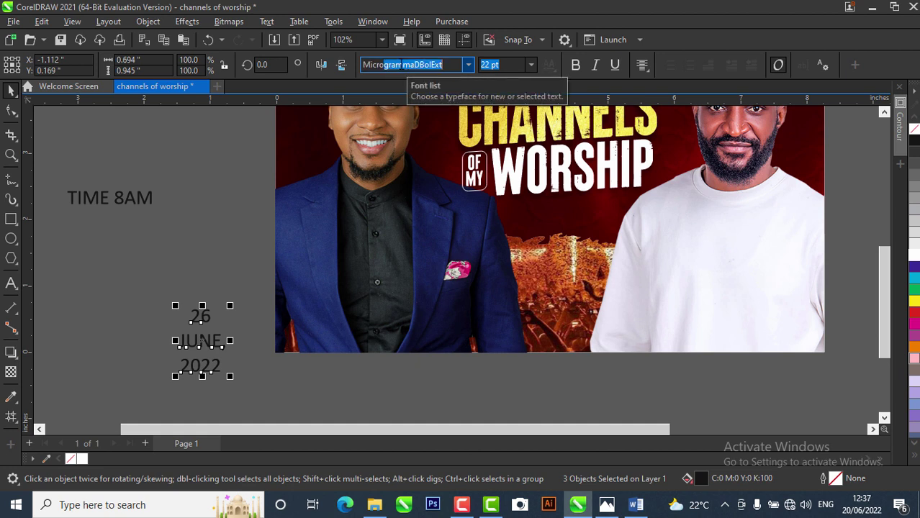
{"action": "key", "text": "Return"}
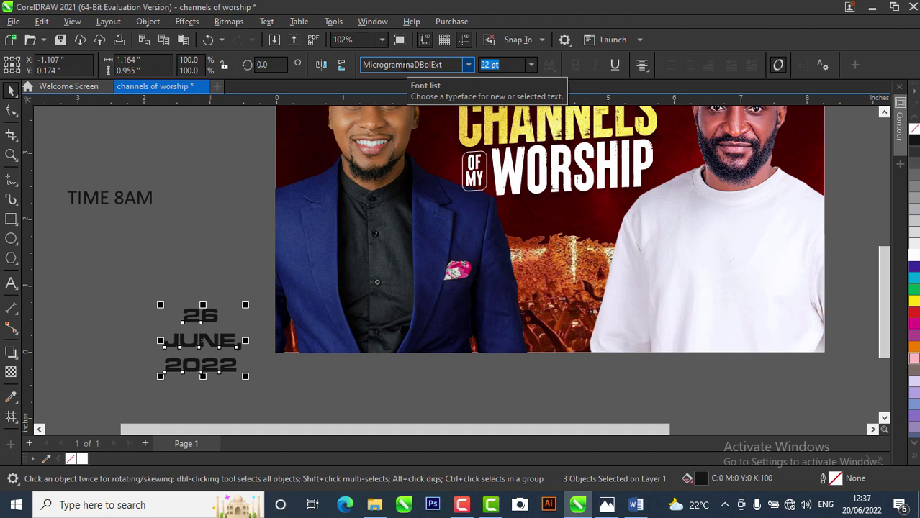
{"action": "left_click", "coordinate": [171, 234]}
{"action": "left_click", "coordinate": [223, 315]}
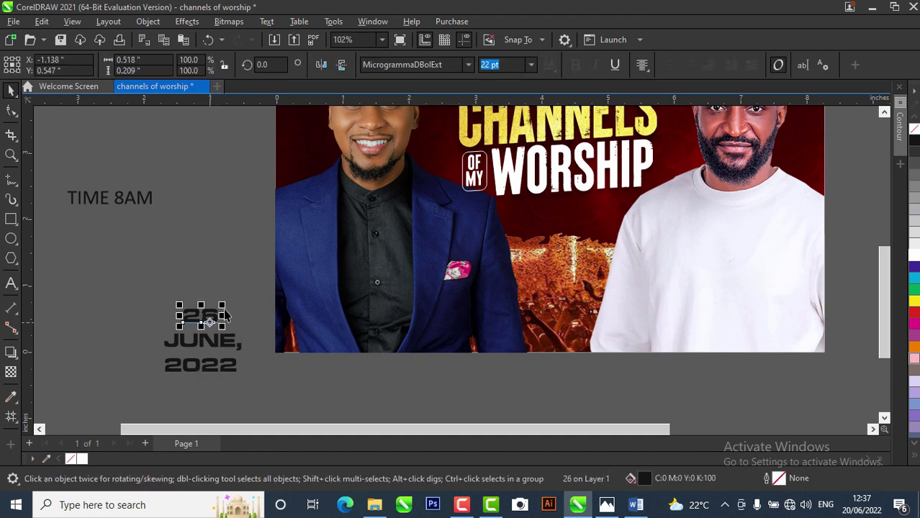
{"action": "mouse_move", "coordinate": [223, 307]}
{"action": "left_mouse_down"}
{"action": "mouse_move", "coordinate": [236, 298]}
{"action": "mouse_move", "coordinate": [205, 320]}
{"action": "mouse_move", "coordinate": [223, 296]}
{"action": "left_mouse_up"}
{"action": "left_click", "coordinate": [212, 353]}
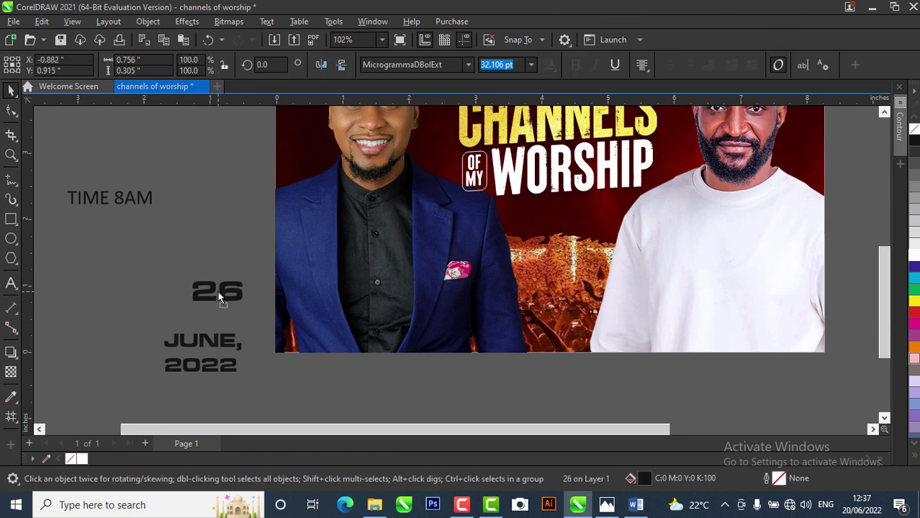
- Nudge the JUNE, line slightly left and down
{"action": "left_click", "coordinate": [194, 342]}
{"action": "left_click_drag", "start_coordinate": [205, 348], "coordinate": [200, 348]}
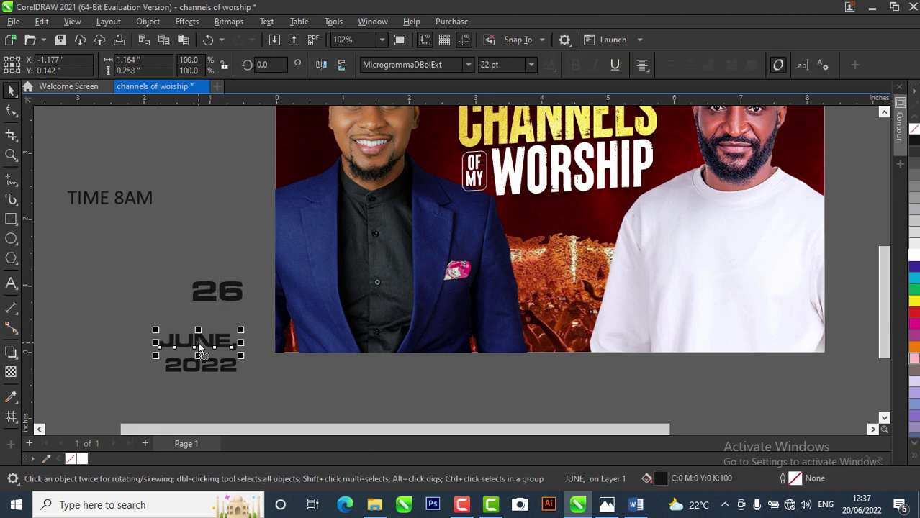
{"action": "scroll", "coordinate": [202, 344], "scroll_direction": "up", "scroll_amount": 1}
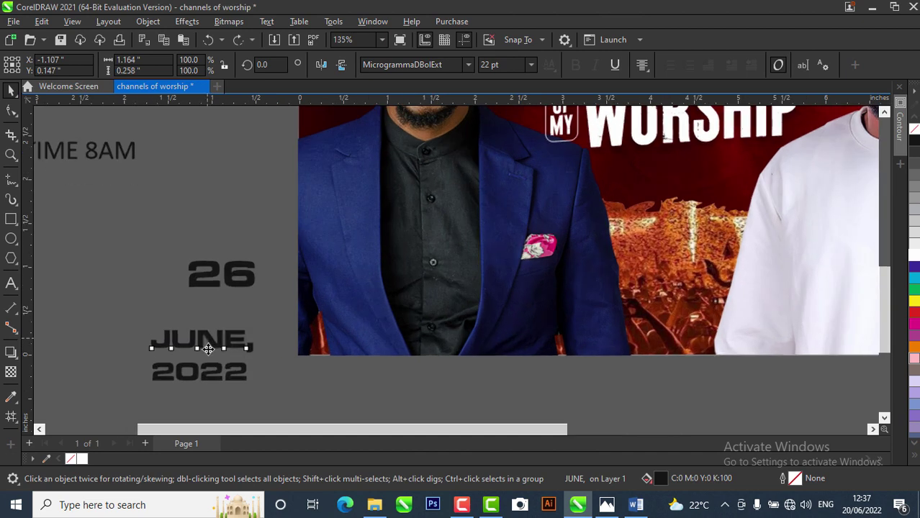
{"action": "left_click_drag", "start_coordinate": [208, 351], "coordinate": [209, 364]}
{"action": "left_click", "coordinate": [222, 303]}
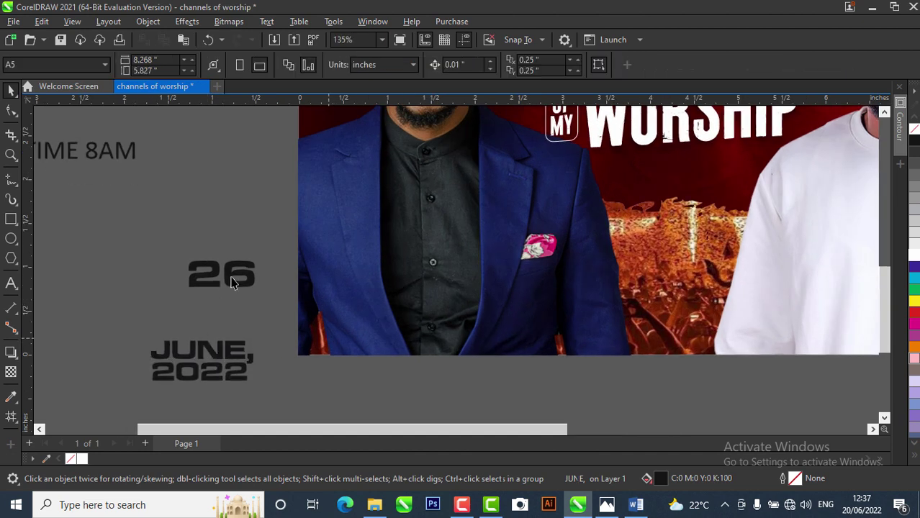
- Drop a copy of 26 just below it and change its text to TH
{"action": "left_click", "coordinate": [210, 273]}
{"action": "left_click_drag", "start_coordinate": [210, 273], "coordinate": [226, 297]}
{"action": "right_click", "coordinate": [226, 298]}
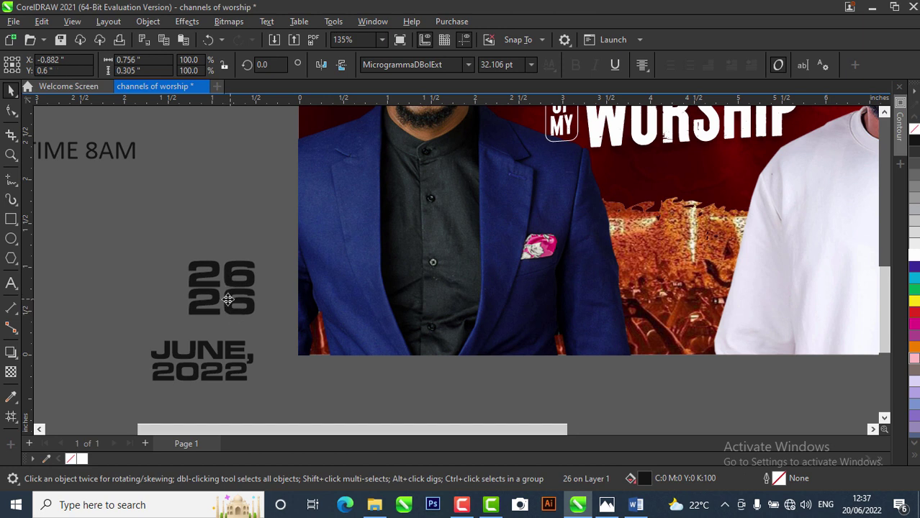
{"action": "left_click", "coordinate": [225, 303]}
{"action": "double_click", "coordinate": [225, 304]}
{"action": "double_click", "coordinate": [244, 305]}
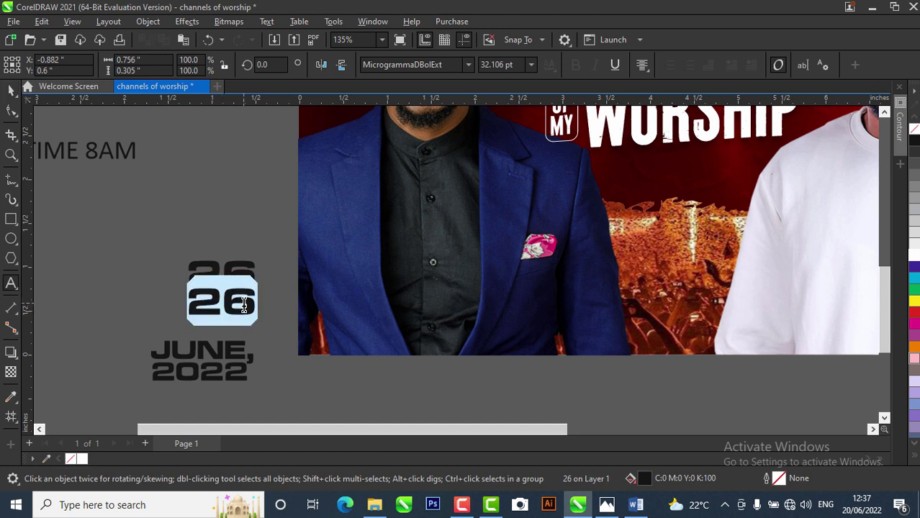
{"action": "type", "text": "th"}
{"action": "key", "text": "BackSpace"}
{"action": "key", "text": "BackSpace"}
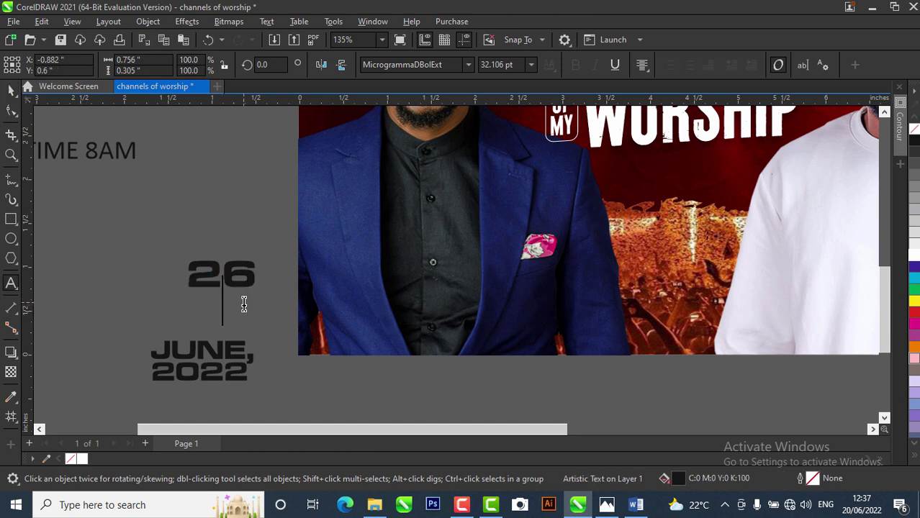
{"action": "type", "text": "THE"}
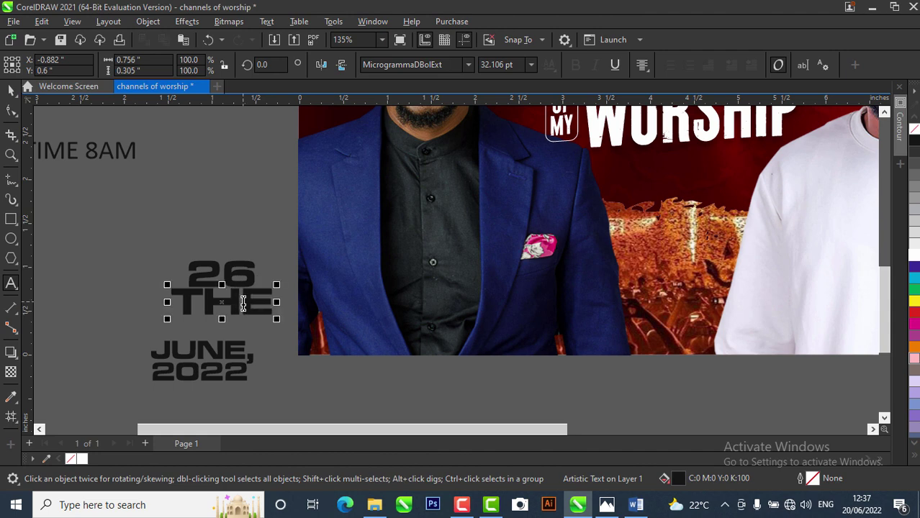
{"action": "key", "text": "BackSpace"}
{"action": "key", "text": "ctrl+space"}
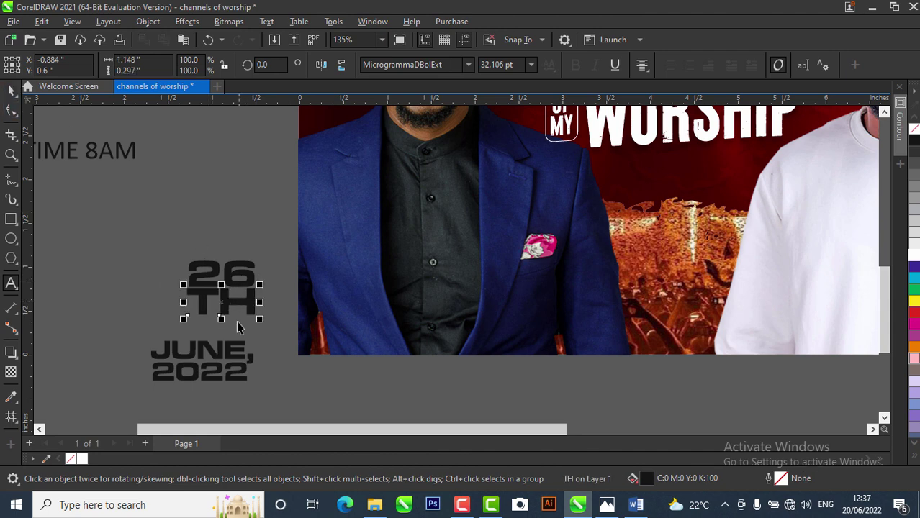
{"action": "scroll", "coordinate": [232, 307], "scroll_direction": "up", "scroll_amount": 1}
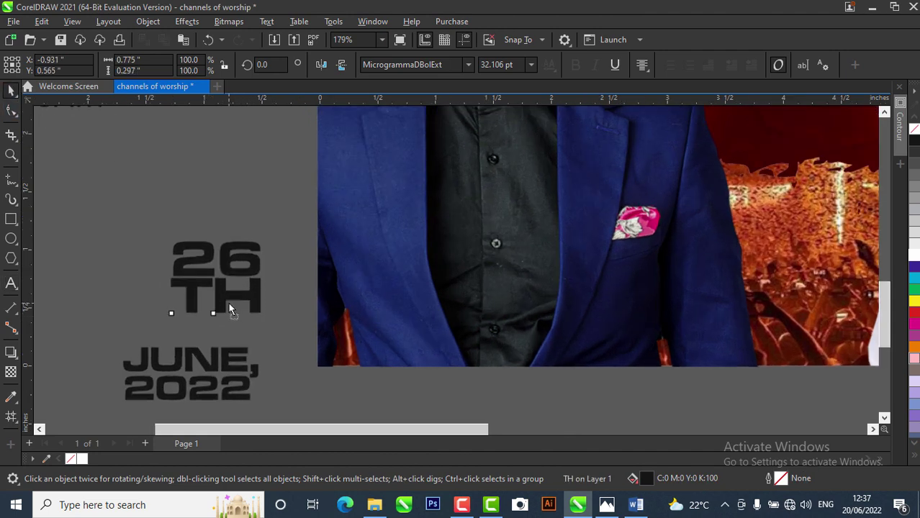
{"action": "left_click", "coordinate": [118, 310]}
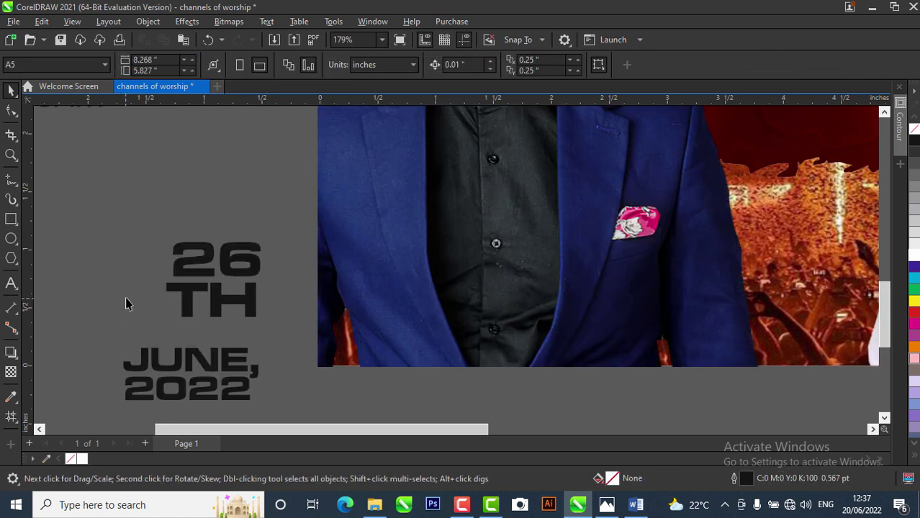
- Draw a red rectangle around 26 TH and send it behind the text
{"action": "left_click", "coordinate": [11, 219]}
{"action": "left_click_drag", "start_coordinate": [157, 234], "coordinate": [275, 329]}
{"action": "left_click", "coordinate": [11, 90]}
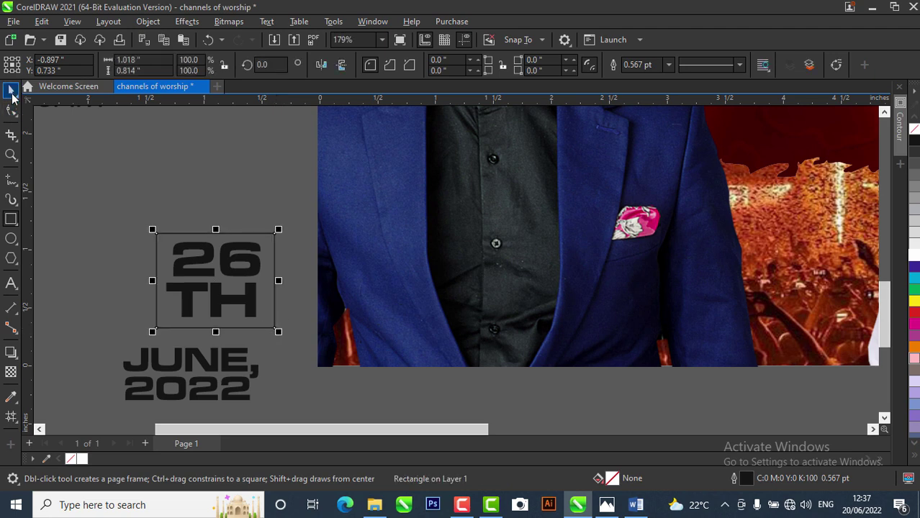
{"action": "left_click", "coordinate": [913, 315]}
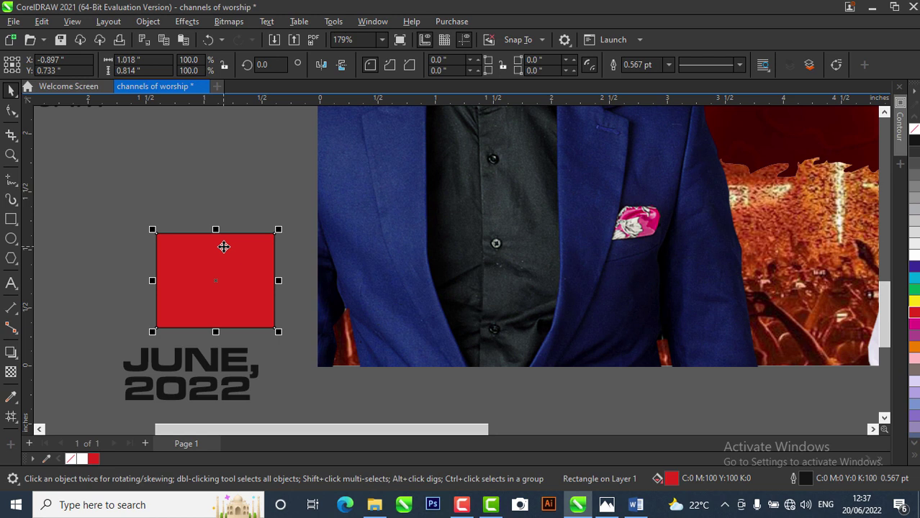
{"action": "key", "text": "shift+Page_Down"}
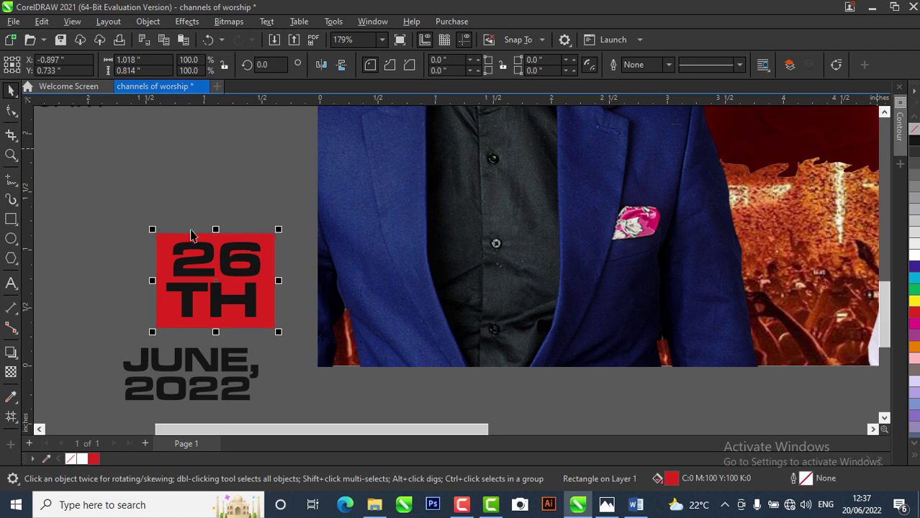
{"action": "left_click_drag", "start_coordinate": [134, 207], "coordinate": [327, 376]}
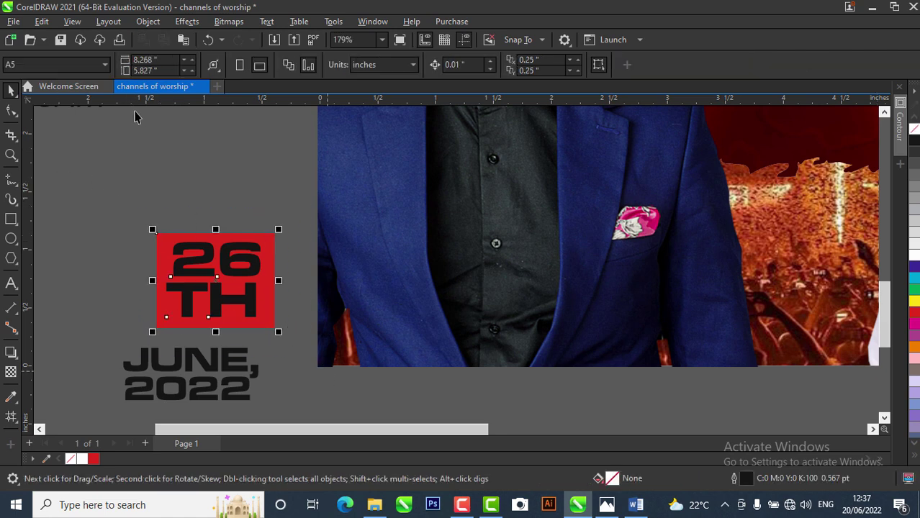
- Shrink the red 26TH block and move it onto JUNE, 2022
{"action": "scroll", "coordinate": [154, 239], "scroll_direction": "down", "scroll_amount": 2}
{"action": "left_click", "coordinate": [134, 223]}
{"action": "mouse_move", "coordinate": [116, 205]}
{"action": "left_mouse_down"}
{"action": "mouse_move", "coordinate": [248, 310]}
{"action": "mouse_move", "coordinate": [214, 286]}
{"action": "left_mouse_up"}
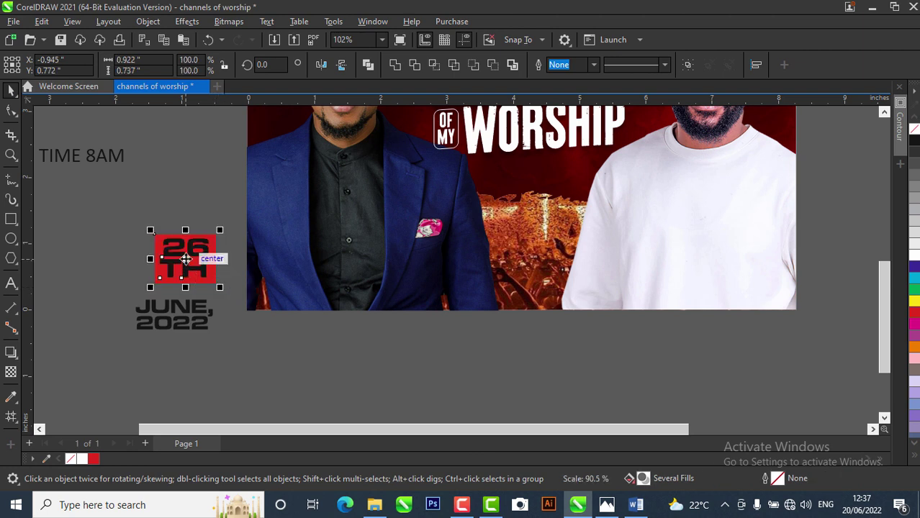
{"action": "left_click_drag", "start_coordinate": [187, 257], "coordinate": [175, 270]}
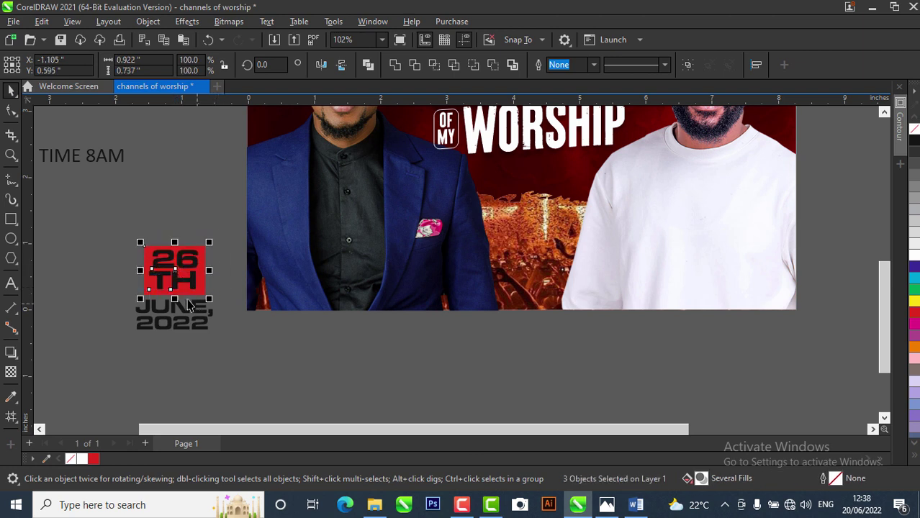
{"action": "scroll", "coordinate": [188, 295], "scroll_direction": "up", "scroll_amount": 1}
{"action": "left_click_drag", "start_coordinate": [209, 231], "coordinate": [205, 229]}
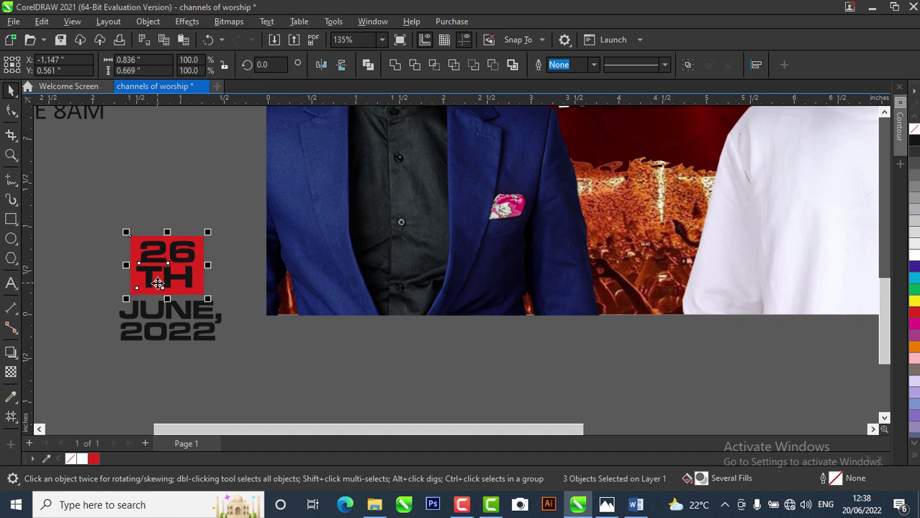
{"action": "scroll", "coordinate": [163, 280], "scroll_direction": "up", "scroll_amount": 1}
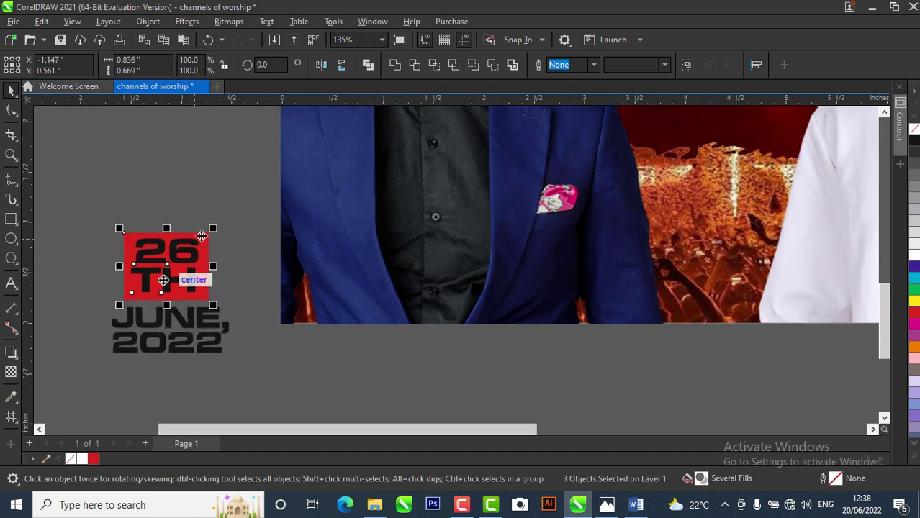
{"action": "left_click_drag", "start_coordinate": [214, 228], "coordinate": [206, 234]}
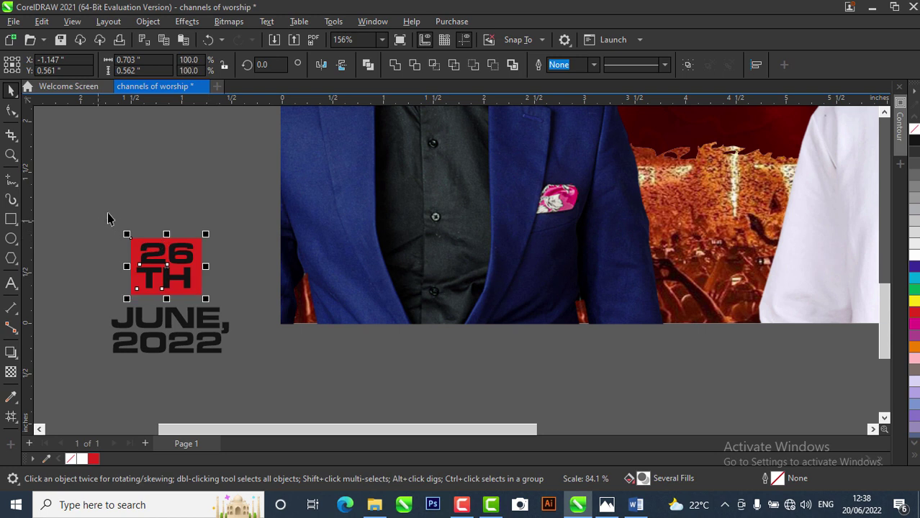
- Move the whole date block into the photo and scale it down over the suit
{"action": "left_click_drag", "start_coordinate": [234, 342], "coordinate": [269, 389]}
{"action": "left_click_drag", "start_coordinate": [116, 196], "coordinate": [233, 319]}
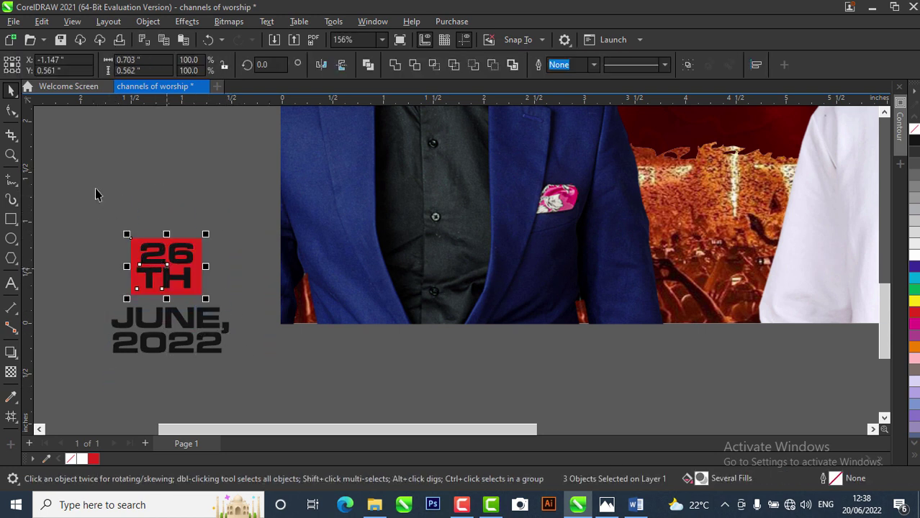
{"action": "left_click_drag", "start_coordinate": [103, 197], "coordinate": [233, 314]}
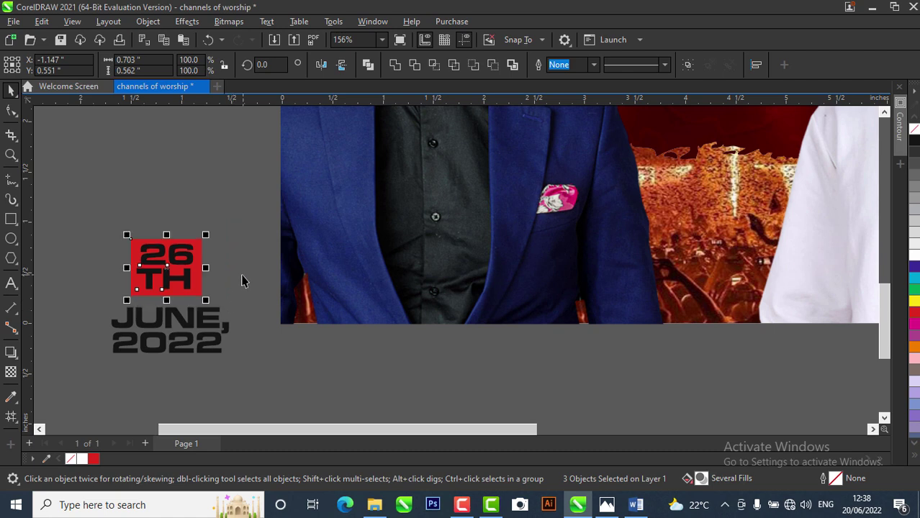
{"action": "left_click_drag", "start_coordinate": [111, 209], "coordinate": [298, 419]}
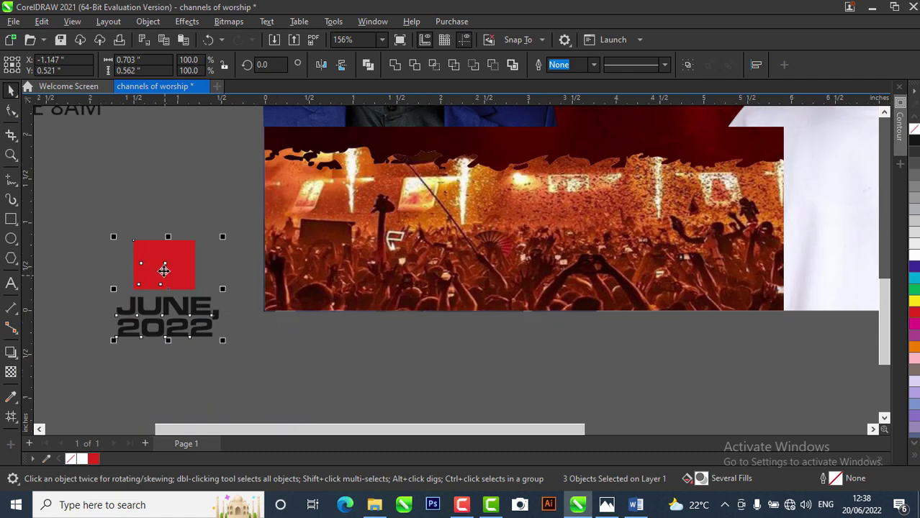
{"action": "left_click_drag", "start_coordinate": [163, 270], "coordinate": [388, 247]}
{"action": "scroll", "coordinate": [448, 201], "scroll_direction": "up", "scroll_amount": 1}
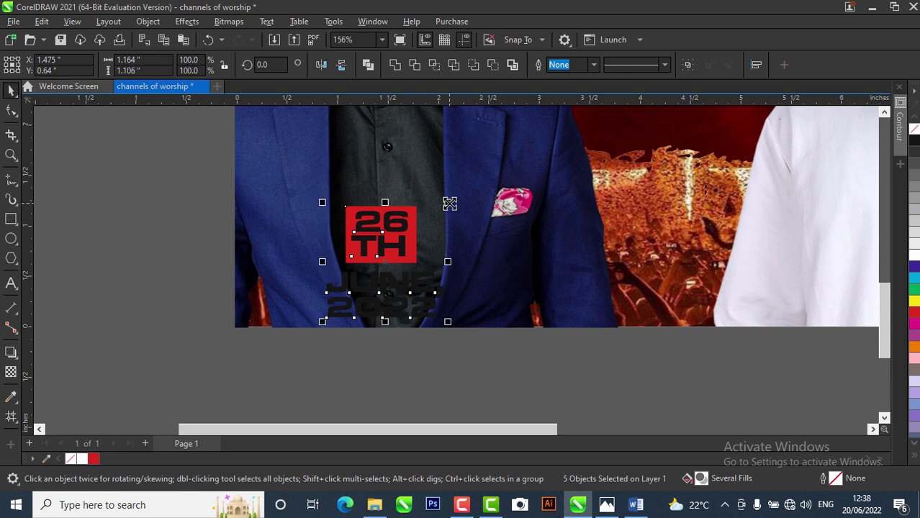
{"action": "left_click_drag", "start_coordinate": [447, 205], "coordinate": [389, 254]}
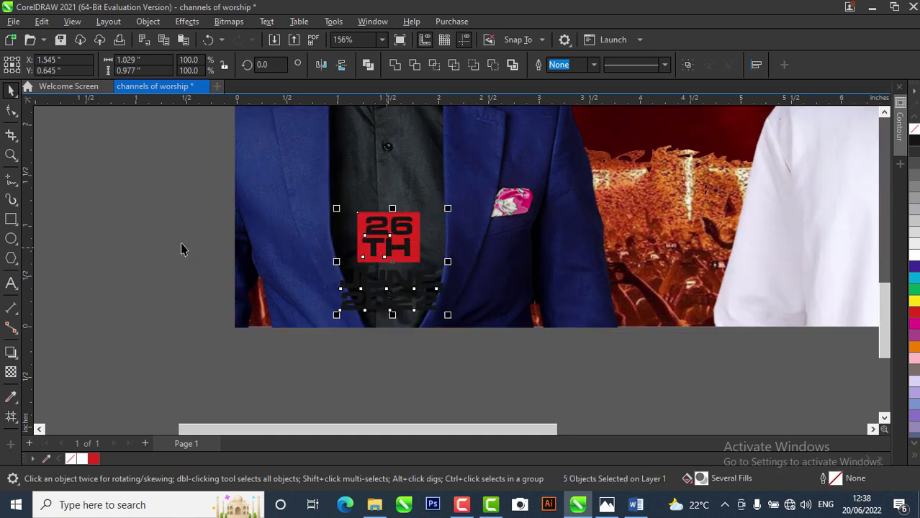
{"action": "left_click", "coordinate": [190, 243]}
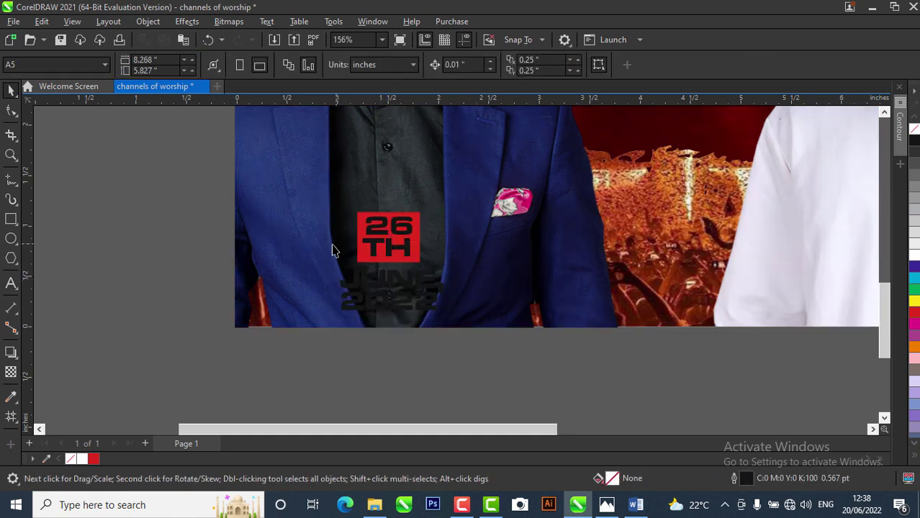
- Fill the 26, TH, and JUNE, 2022 text white
{"action": "scroll", "coordinate": [375, 261], "scroll_direction": "up", "scroll_amount": 1}
{"action": "left_click", "coordinate": [391, 220]}
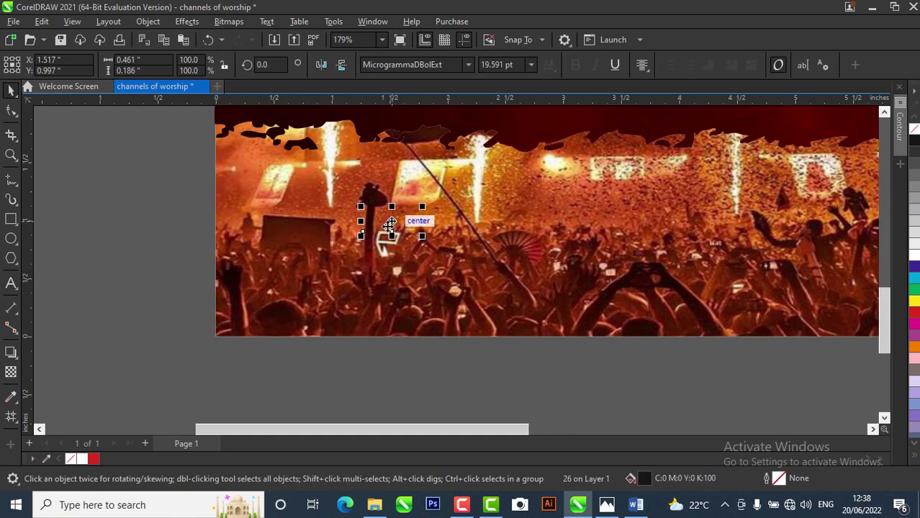
{"action": "left_click", "coordinate": [914, 256]}
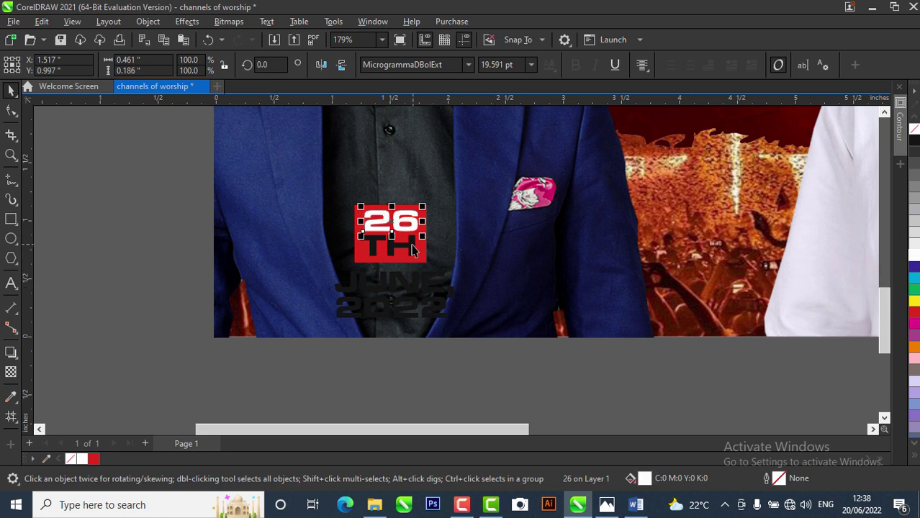
{"action": "left_click", "coordinate": [412, 249]}
{"action": "left_click", "coordinate": [914, 257]}
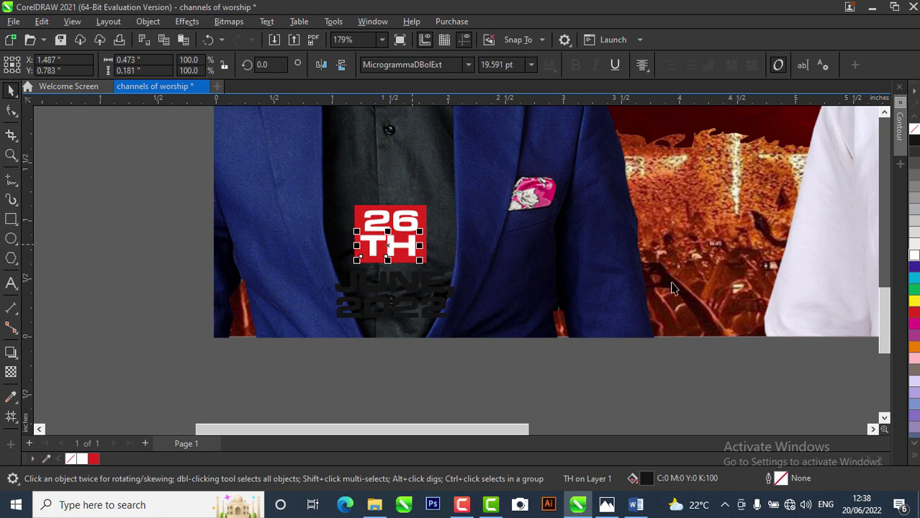
{"action": "left_click_drag", "start_coordinate": [121, 267], "coordinate": [522, 355]}
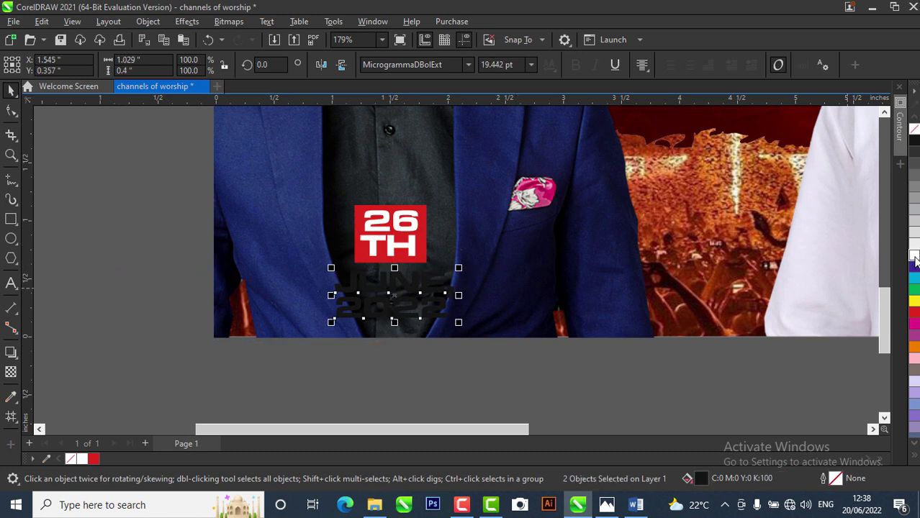
{"action": "left_click", "coordinate": [914, 256]}
- Select the whole date block and nudge it slightly upward
{"action": "left_click", "coordinate": [173, 220]}
{"action": "left_click_drag", "start_coordinate": [144, 167], "coordinate": [515, 366]}
{"action": "left_click_drag", "start_coordinate": [424, 353], "coordinate": [423, 347]}
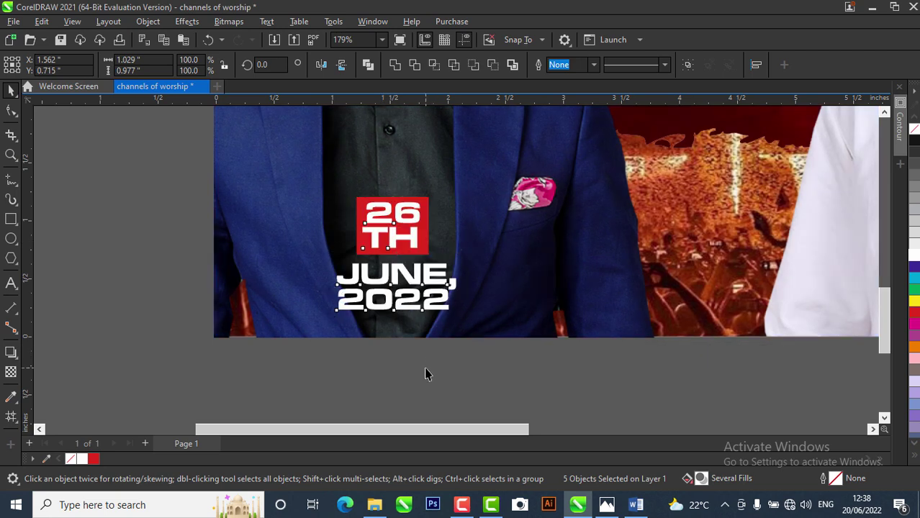
{"action": "left_click", "coordinate": [424, 374]}
{"action": "scroll", "coordinate": [345, 245], "scroll_direction": "down", "scroll_amount": 2}
{"action": "scroll", "coordinate": [367, 216], "scroll_direction": "down", "scroll_amount": 2}
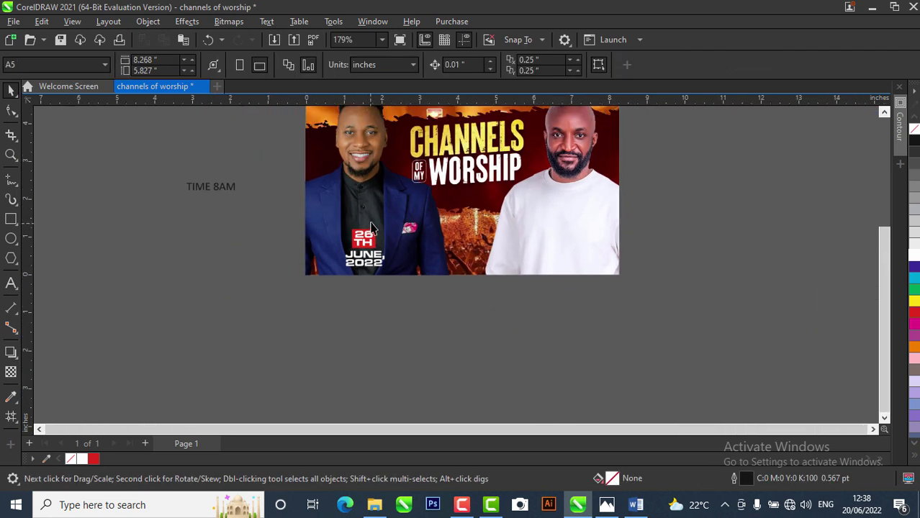
{"action": "scroll", "coordinate": [370, 229], "scroll_direction": "up", "scroll_amount": 4}
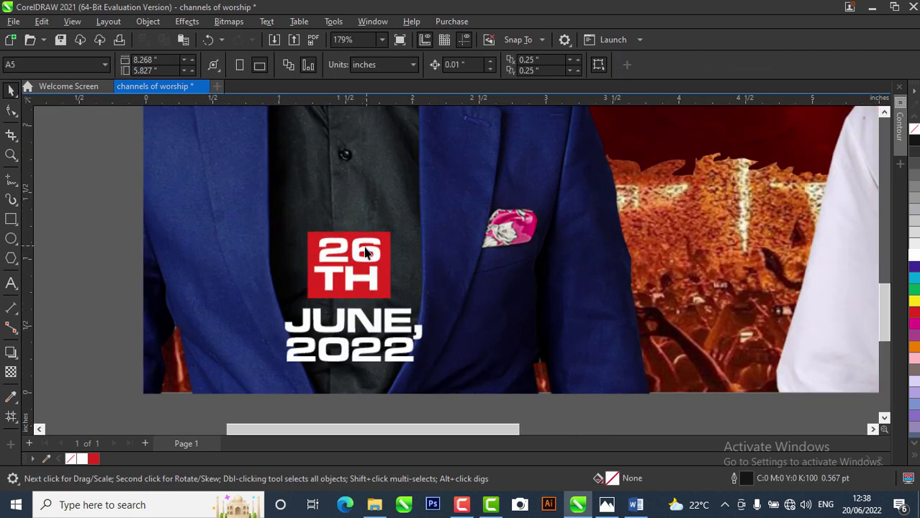
{"action": "scroll", "coordinate": [366, 252], "scroll_direction": "down", "scroll_amount": 2}
{"action": "scroll", "coordinate": [360, 245], "scroll_direction": "up", "scroll_amount": 2}
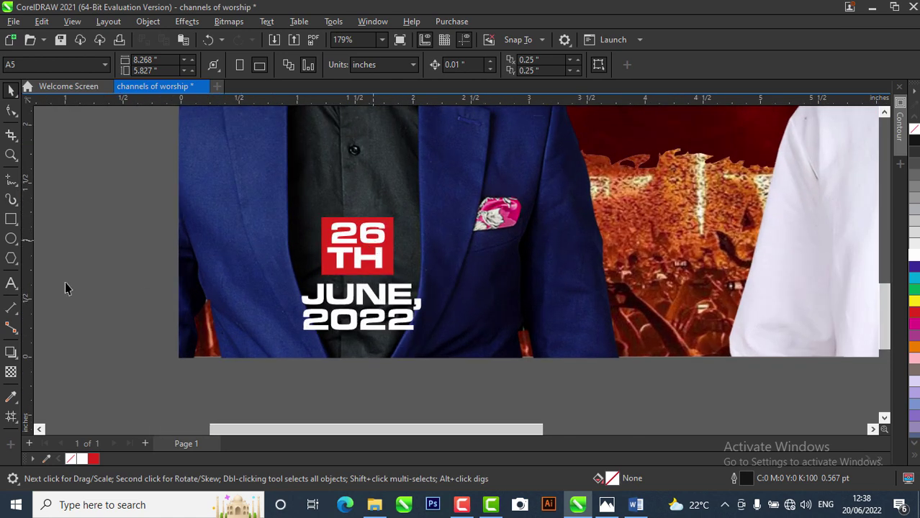
- Sample the background's dark red #610202 and fill the 26 TH box with it
{"action": "left_click", "coordinate": [12, 397]}
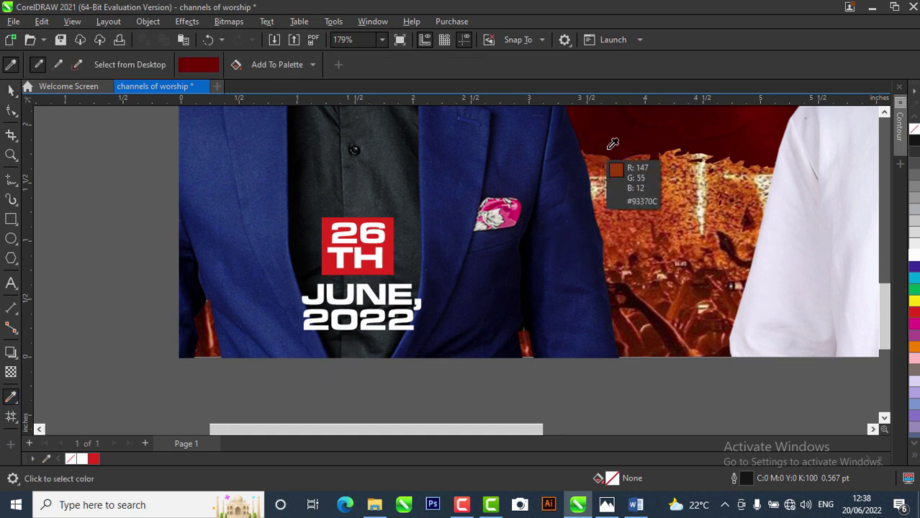
{"action": "left_click", "coordinate": [770, 123]}
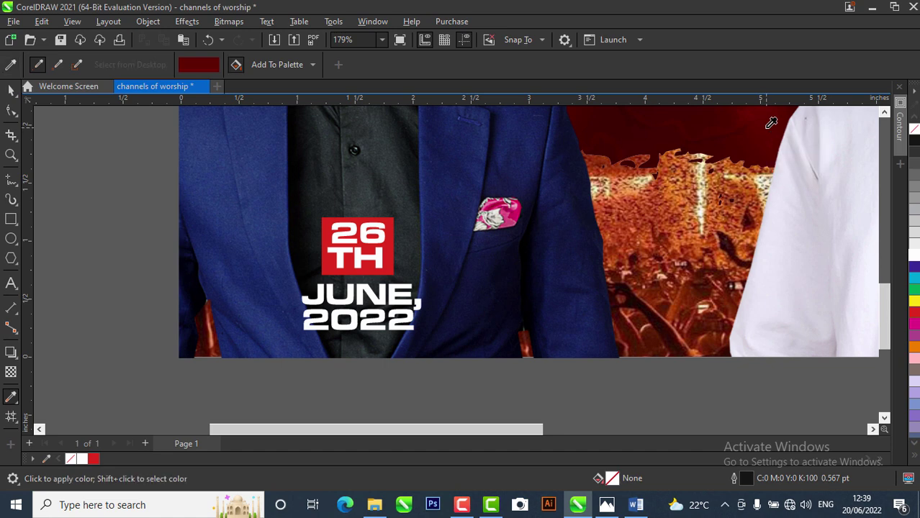
{"action": "left_click", "coordinate": [328, 271]}
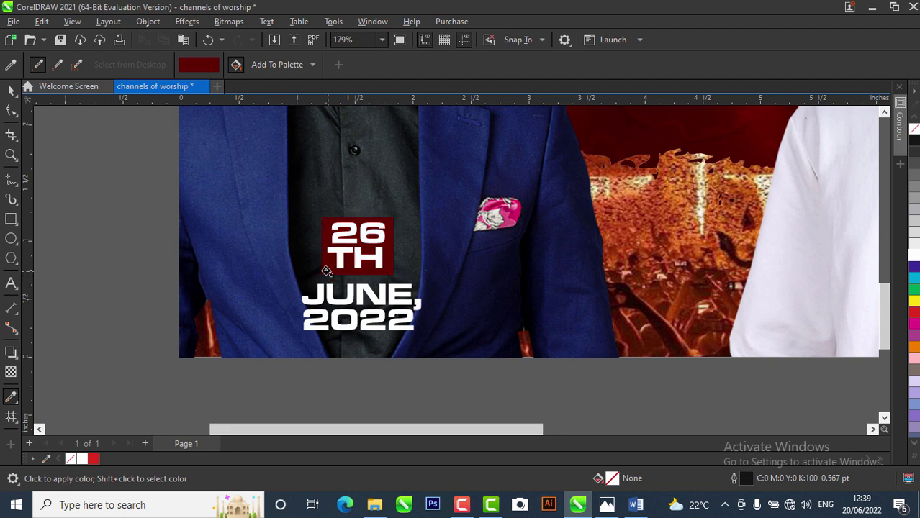
{"action": "left_click", "coordinate": [11, 90]}
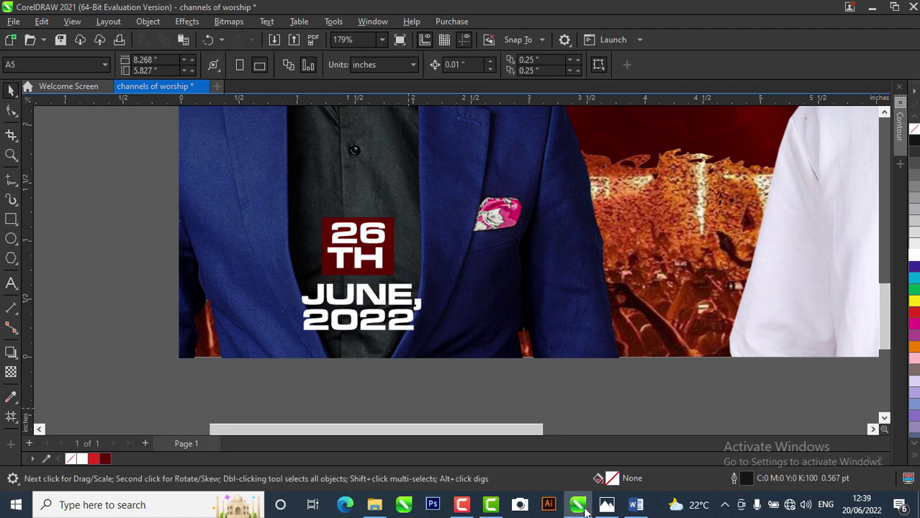
{"action": "left_click", "coordinate": [484, 509]}
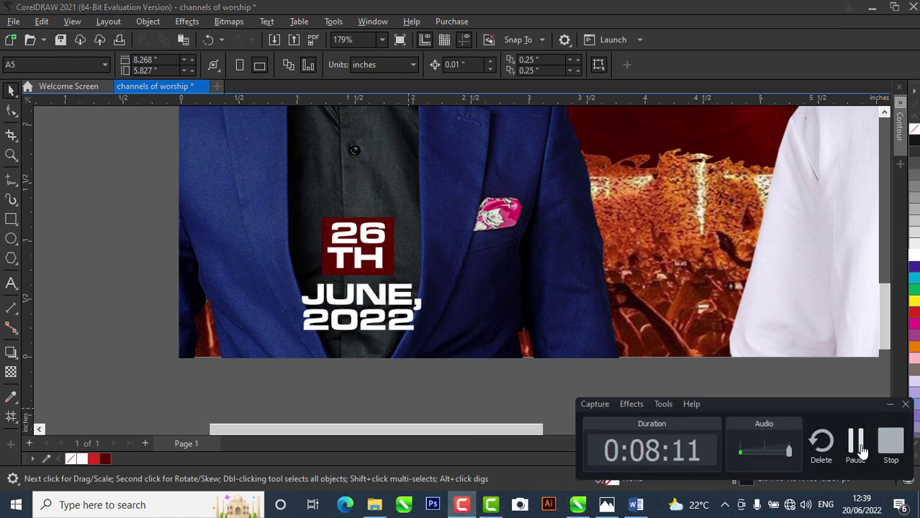
{"action": "left_click", "coordinate": [890, 454]}
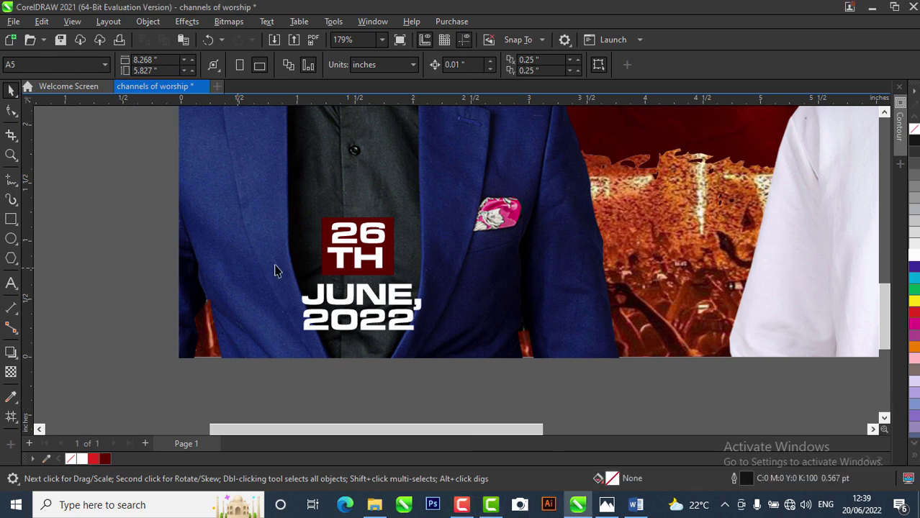
- Scale the date block down to about 98% and shift it right over the dark shirt
{"action": "left_click", "coordinate": [322, 237]}
{"action": "scroll", "coordinate": [350, 249], "scroll_direction": "up", "scroll_amount": 1}
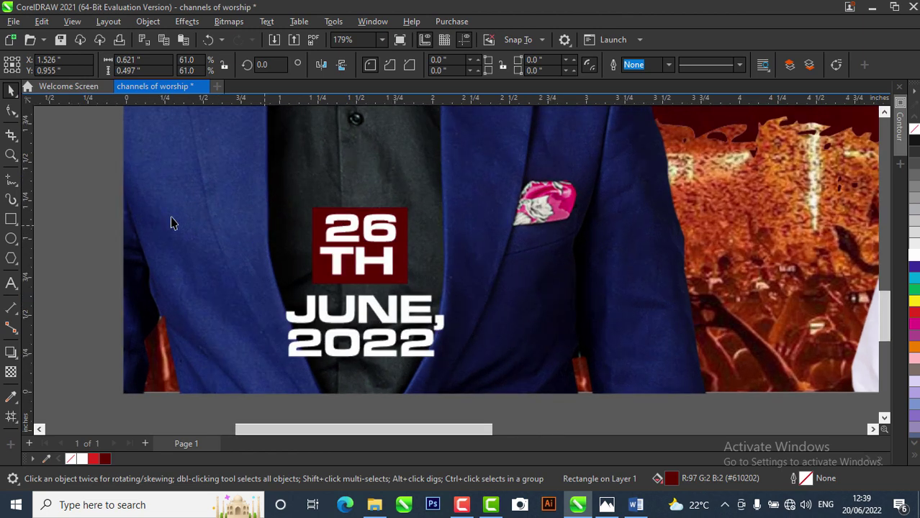
{"action": "left_click_drag", "start_coordinate": [452, 311], "coordinate": [83, 170]}
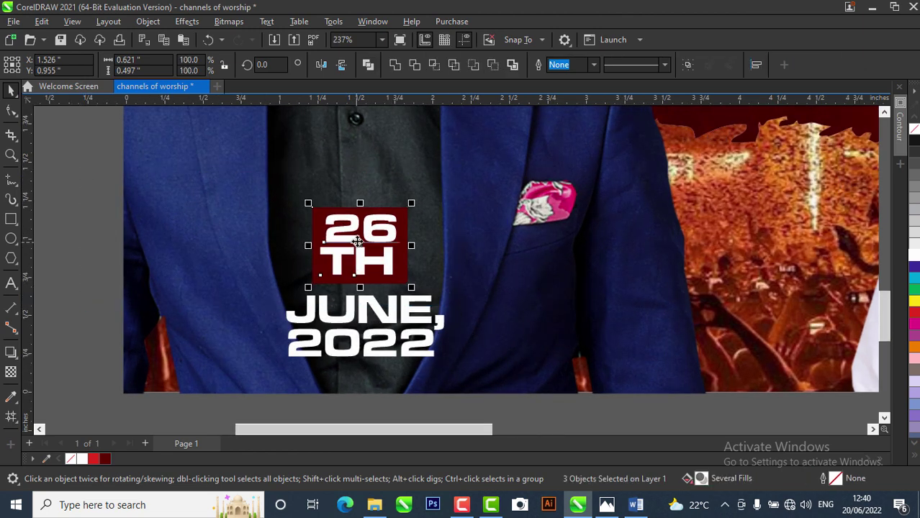
{"action": "scroll", "coordinate": [461, 314], "scroll_direction": "down", "scroll_amount": 3}
{"action": "key", "text": "Escape"}
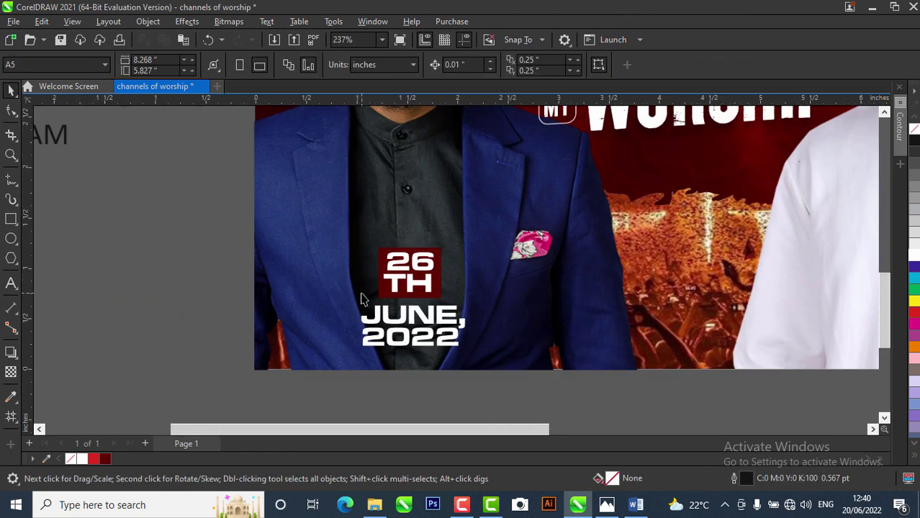
{"action": "left_click_drag", "start_coordinate": [273, 222], "coordinate": [461, 371]}
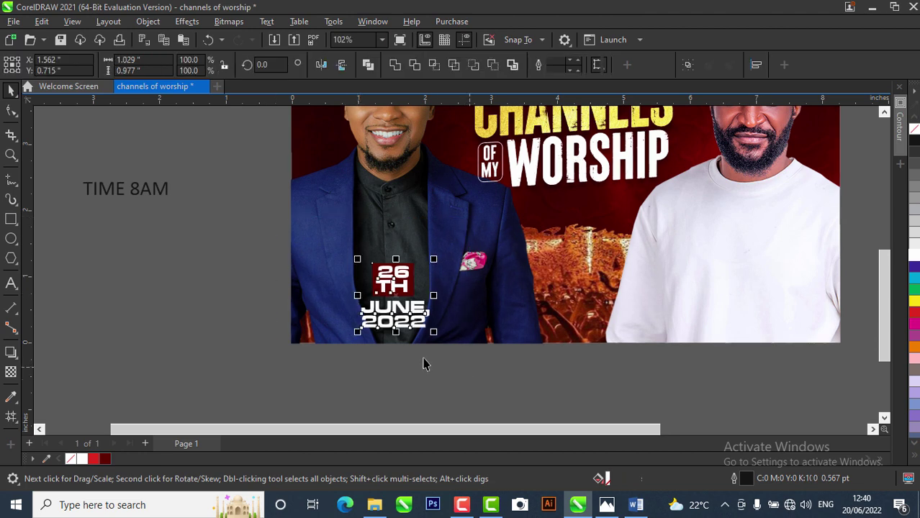
{"action": "scroll", "coordinate": [401, 293], "scroll_direction": "up", "scroll_amount": 1}
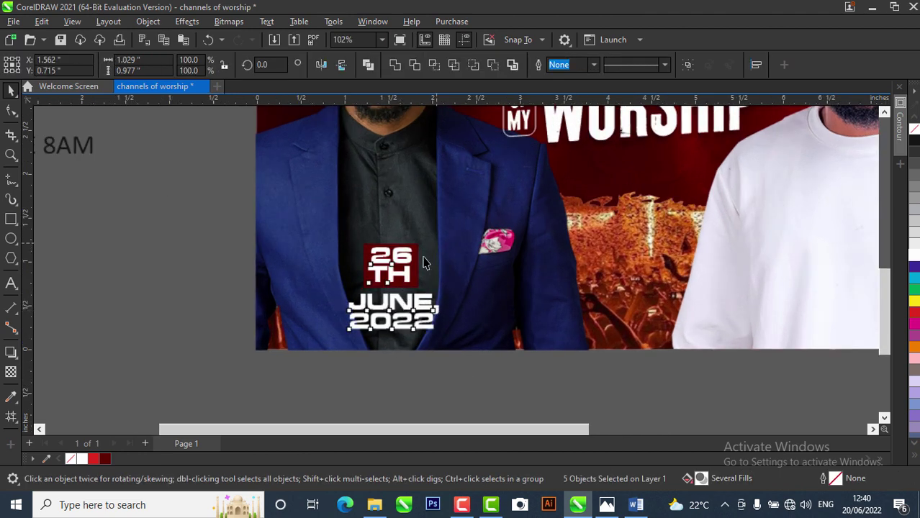
{"action": "left_click_drag", "start_coordinate": [441, 240], "coordinate": [441, 242]}
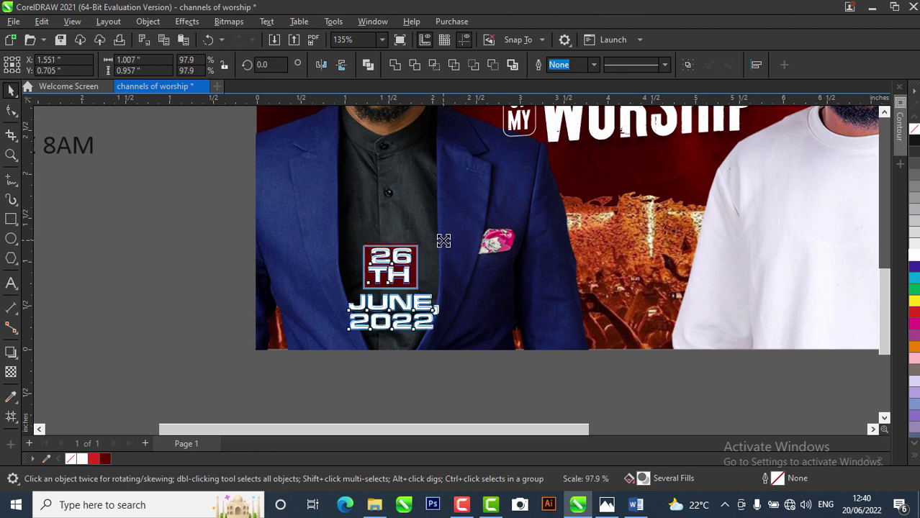
{"action": "left_click_drag", "start_coordinate": [411, 280], "coordinate": [423, 275]}
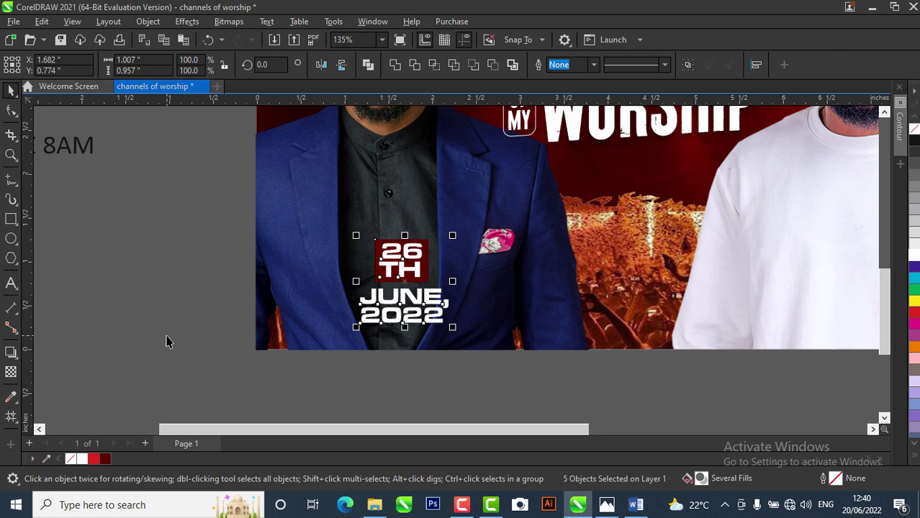
- Move TIME 8AM beside the date block and delete 'TIME ', leaving just 8AM
{"action": "left_click", "coordinate": [64, 152]}
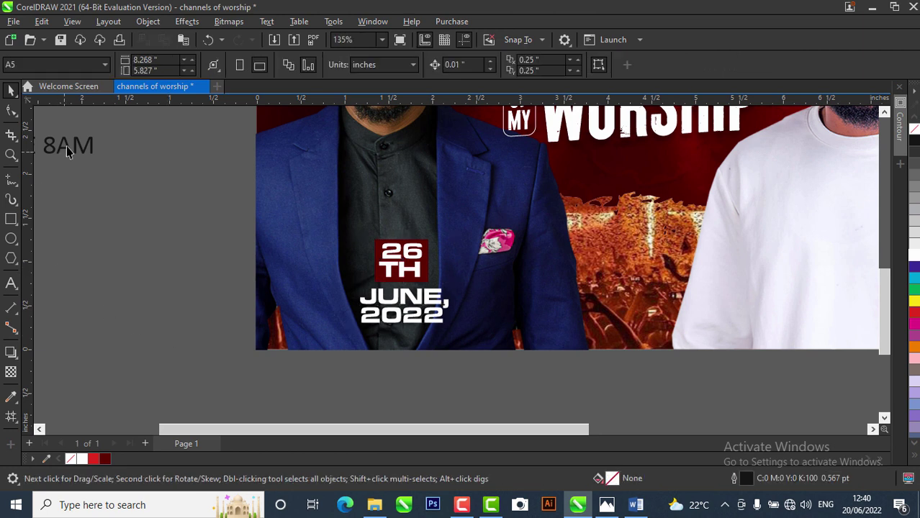
{"action": "left_click_drag", "start_coordinate": [65, 151], "coordinate": [189, 306]}
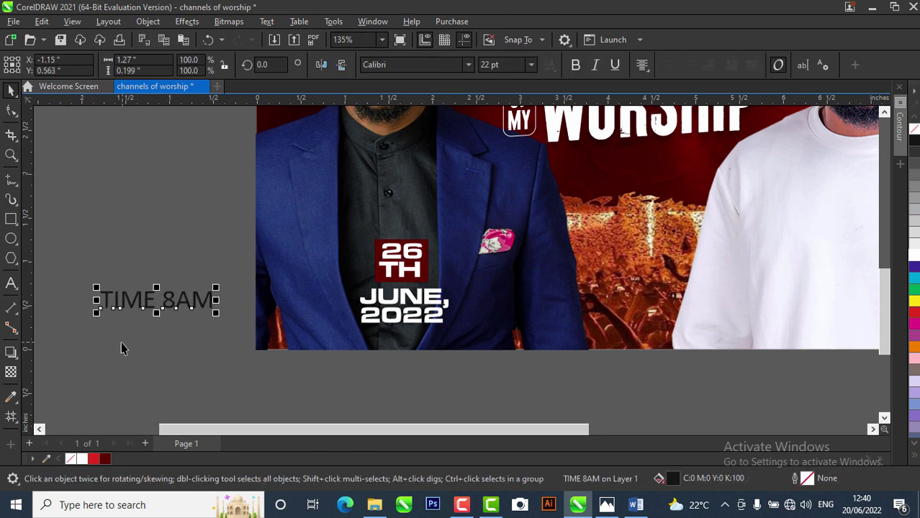
{"action": "key", "text": "Escape"}
{"action": "double_click", "coordinate": [148, 303]}
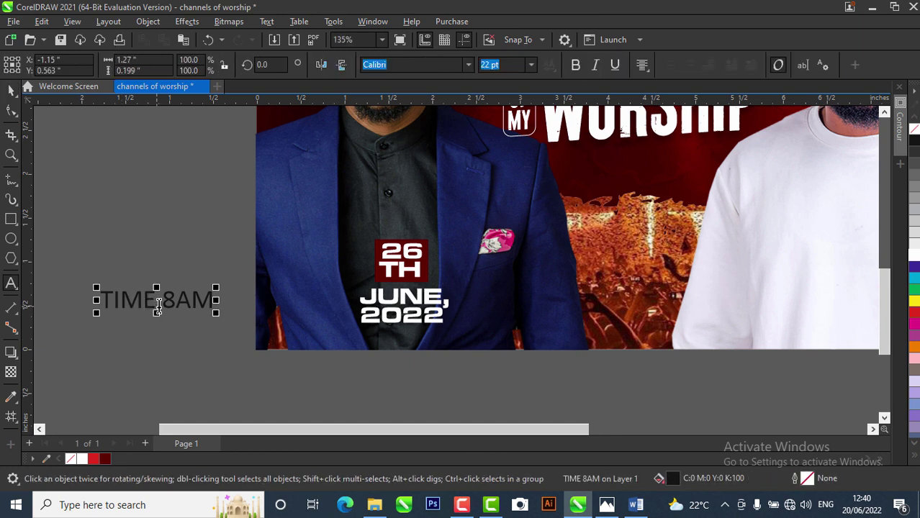
{"action": "left_click_drag", "start_coordinate": [159, 306], "coordinate": [95, 302]}
{"action": "key", "text": "BackSpace"}
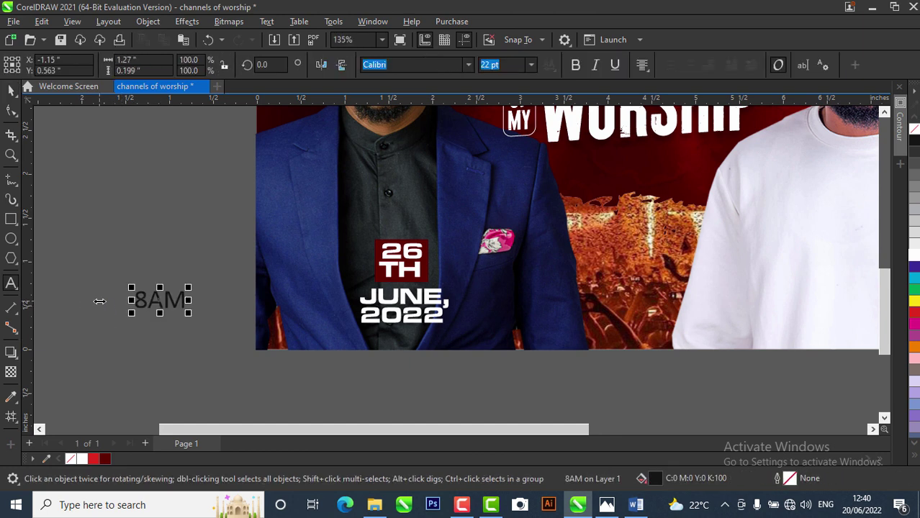
{"action": "left_click", "coordinate": [10, 90]}
- Set 8AM in MicrogrammaDBolExt, shrink it, and position it under JUNE, 2022
{"action": "left_click", "coordinate": [162, 222]}
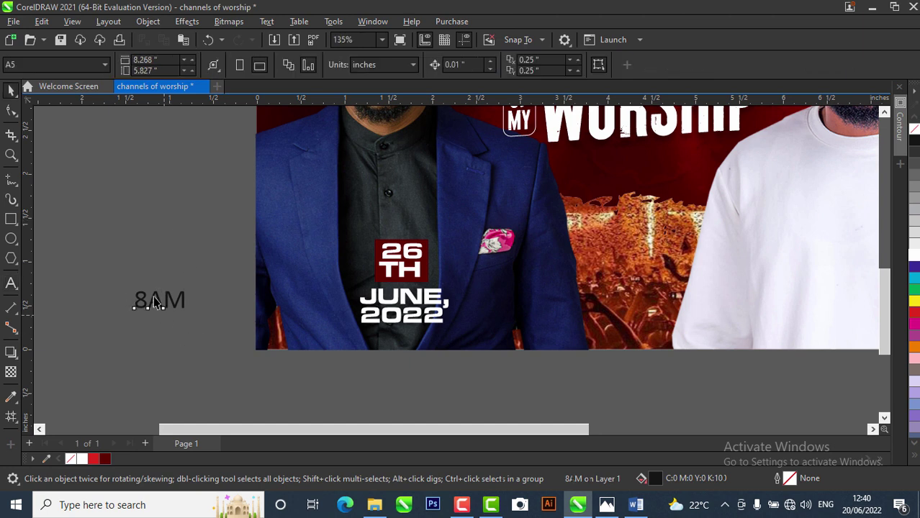
{"action": "left_click", "coordinate": [159, 299]}
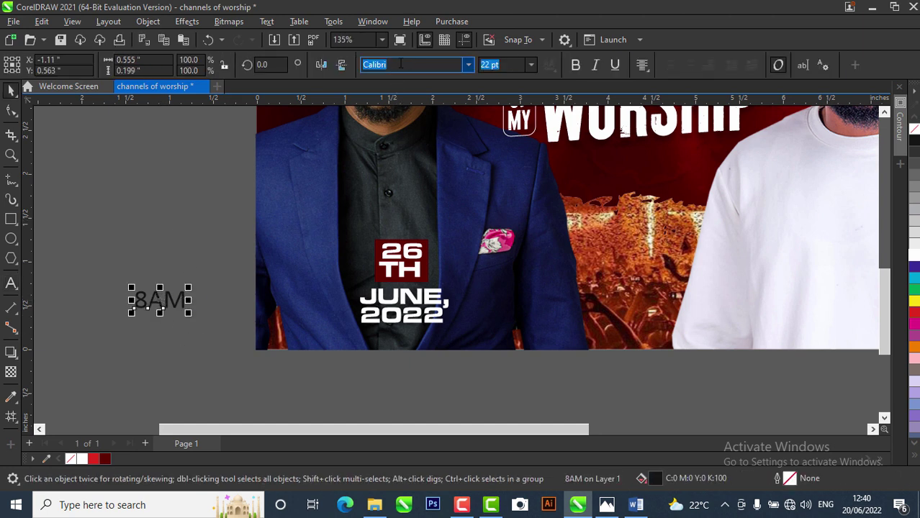
{"action": "left_click", "coordinate": [463, 65]}
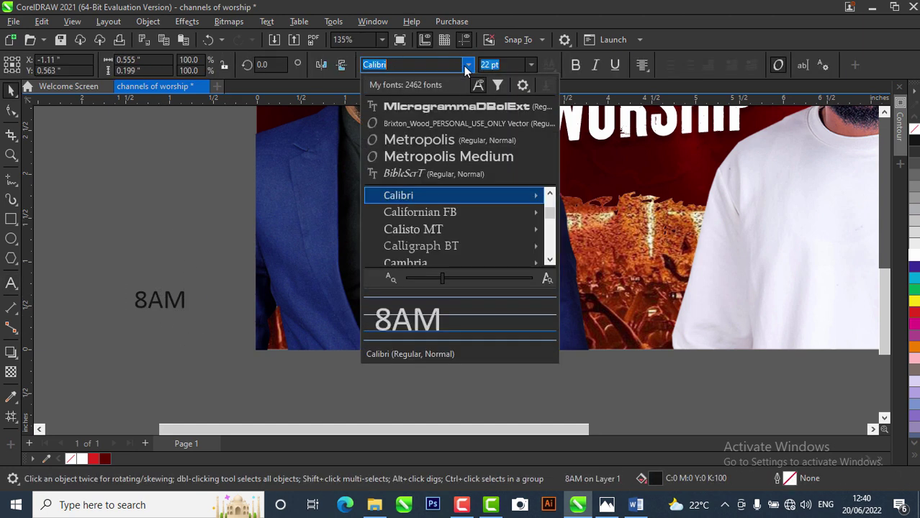
{"action": "left_click", "coordinate": [452, 107]}
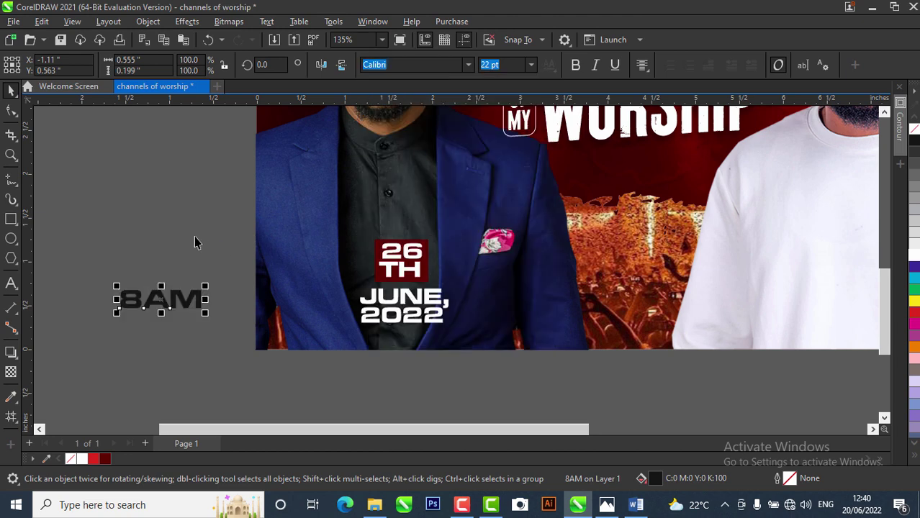
{"action": "left_click_drag", "start_coordinate": [209, 285], "coordinate": [432, 337]}
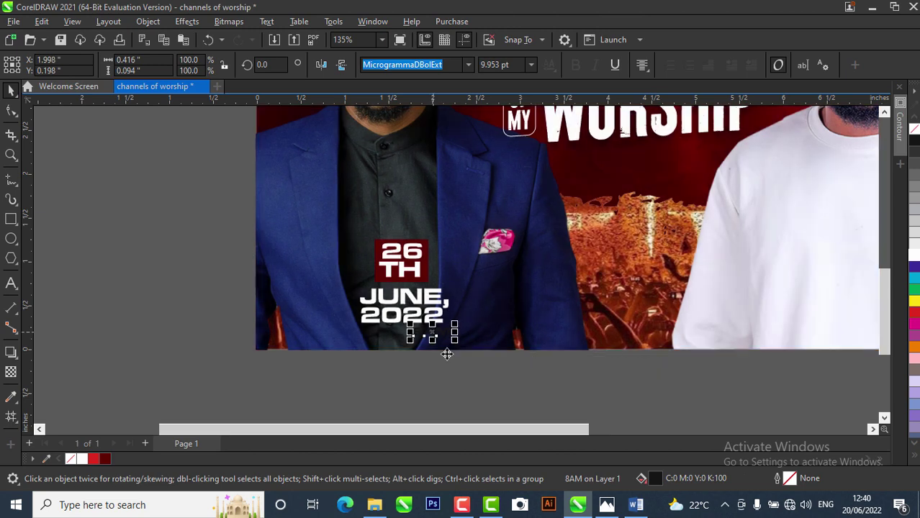
{"action": "left_click", "coordinate": [396, 356]}
{"action": "scroll", "coordinate": [421, 349], "scroll_direction": "up", "scroll_amount": 2}
{"action": "left_click_drag", "start_coordinate": [461, 324], "coordinate": [455, 321]}
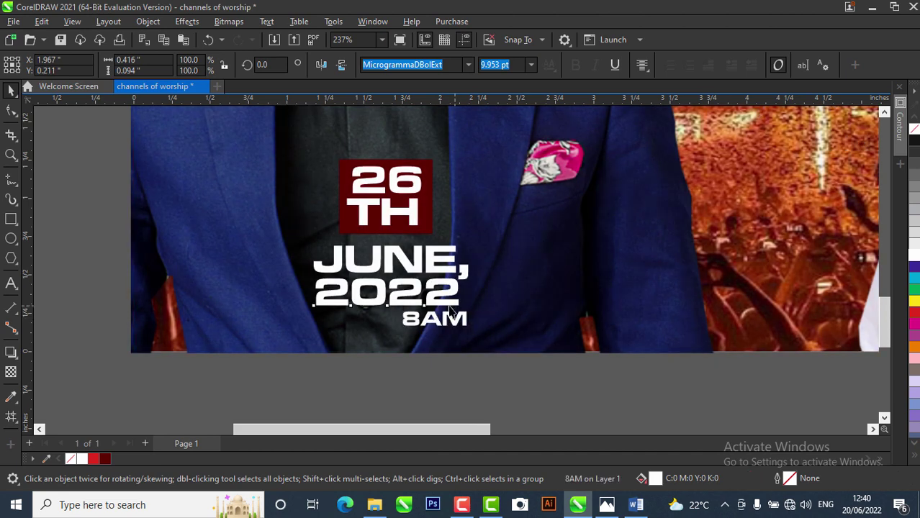
- Draw a thin rectangle under 2022, left of 8AM, and make it even thinner
{"action": "left_click", "coordinate": [392, 308]}
{"action": "key", "text": "F6"}
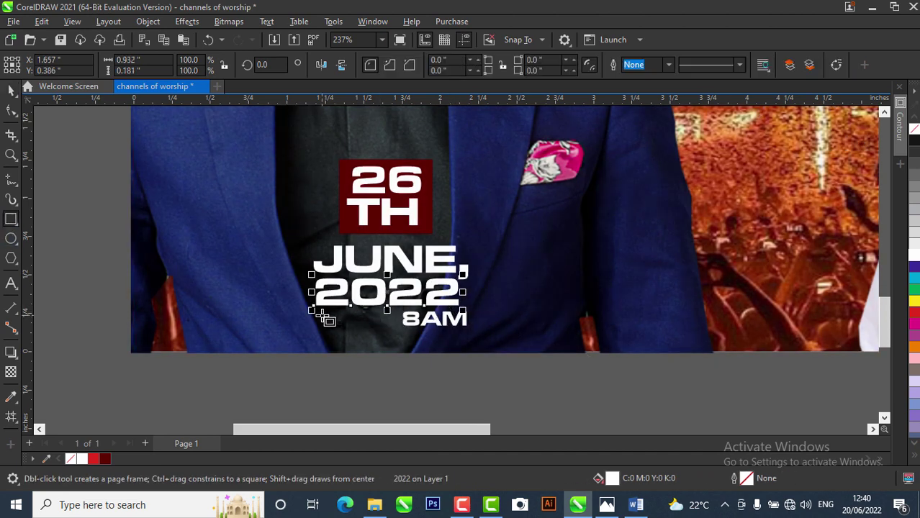
{"action": "left_click_drag", "start_coordinate": [322, 317], "coordinate": [397, 325]}
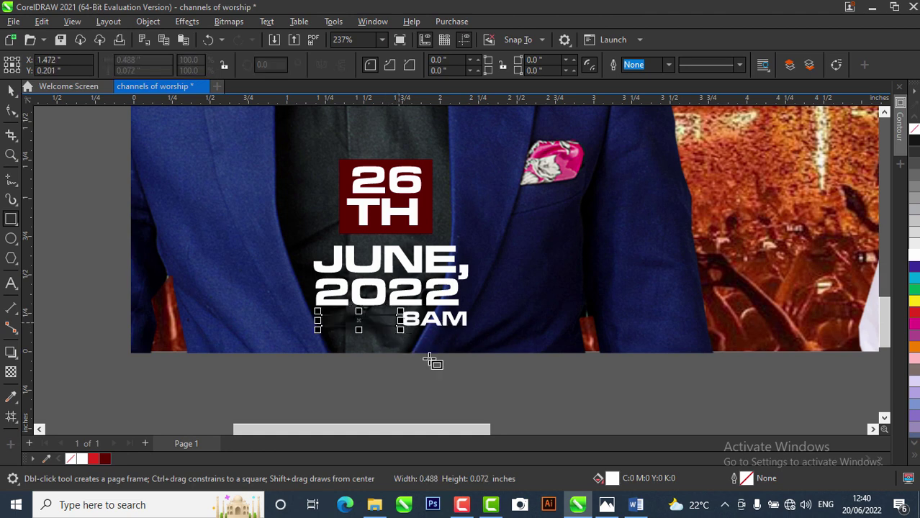
{"action": "scroll", "coordinate": [373, 320], "scroll_direction": "up", "scroll_amount": 2}
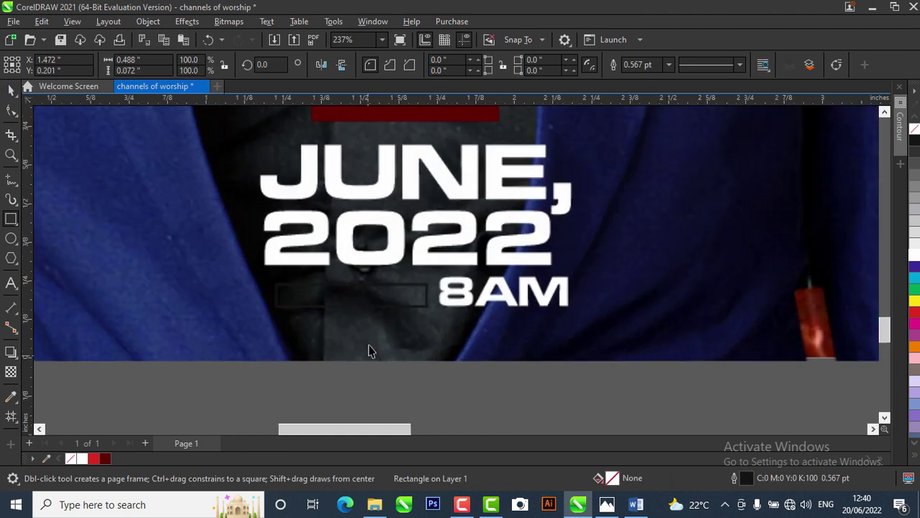
{"action": "key", "text": "space"}
{"action": "mouse_move", "coordinate": [352, 312]}
{"action": "left_mouse_down"}
{"action": "mouse_move", "coordinate": [368, 303]}
{"action": "mouse_move", "coordinate": [360, 300]}
{"action": "left_mouse_up"}
- Fill the bar orange, then select the date lines and bar together
{"action": "scroll", "coordinate": [430, 408], "scroll_direction": "down", "scroll_amount": 2}
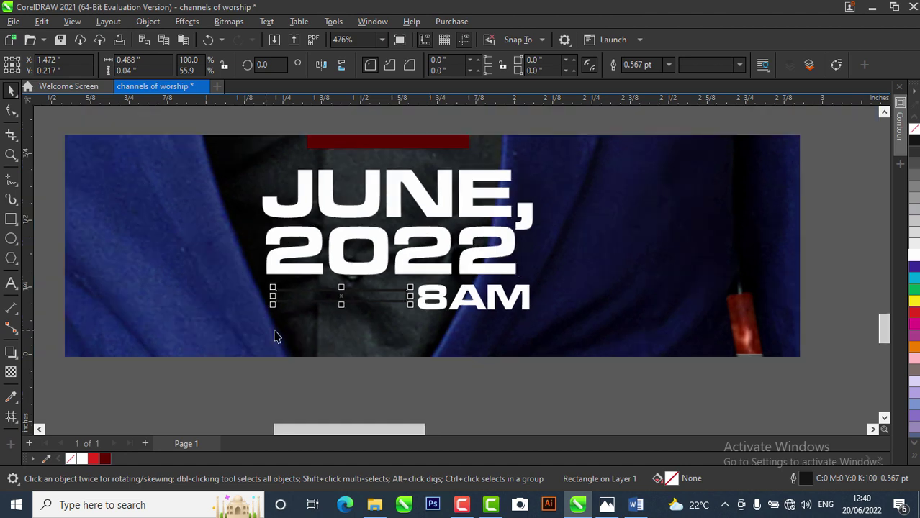
{"action": "scroll", "coordinate": [412, 270], "scroll_direction": "down", "scroll_amount": 1}
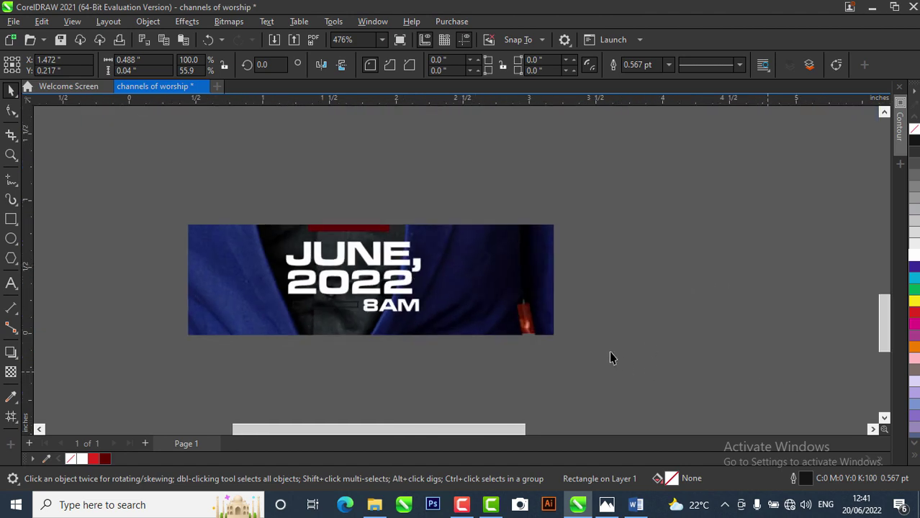
{"action": "scroll", "coordinate": [610, 351], "scroll_direction": "up", "scroll_amount": 1}
{"action": "scroll", "coordinate": [118, 280], "scroll_direction": "up", "scroll_amount": 1}
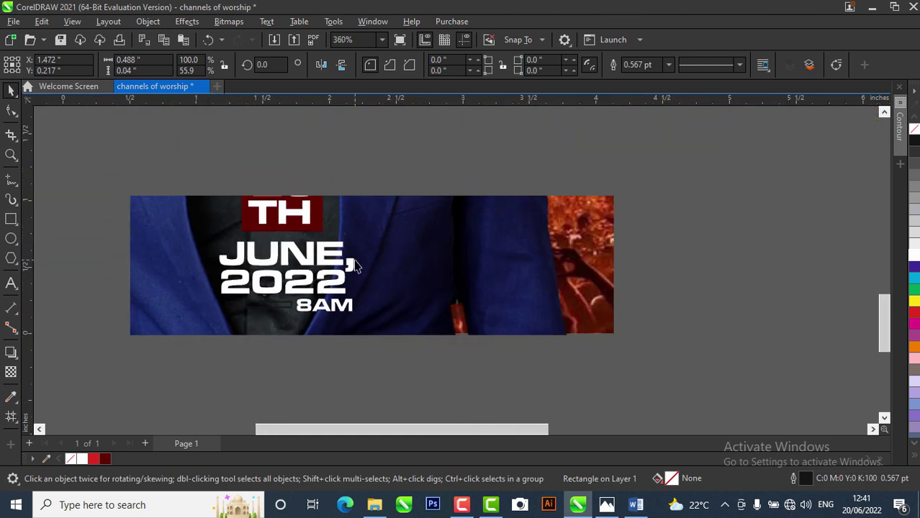
{"action": "scroll", "coordinate": [424, 268], "scroll_direction": "down", "scroll_amount": 1}
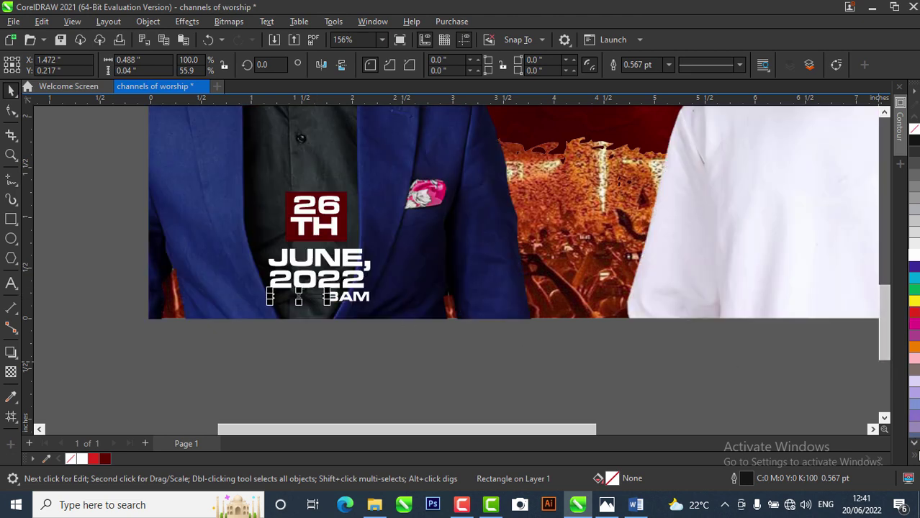
{"action": "left_click", "coordinate": [912, 349]}
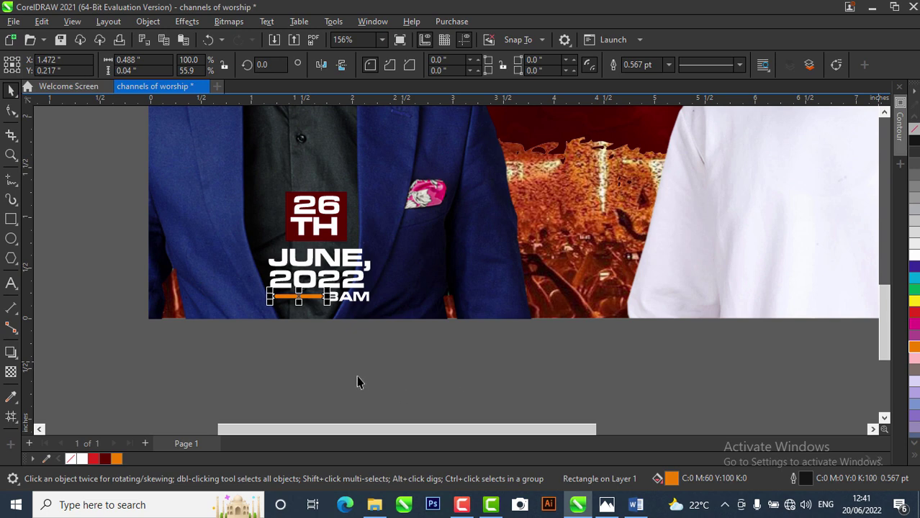
{"action": "left_click", "coordinate": [300, 377]}
{"action": "scroll", "coordinate": [299, 377], "scroll_direction": "down", "scroll_amount": 1}
{"action": "scroll", "coordinate": [339, 356], "scroll_direction": "up", "scroll_amount": 1}
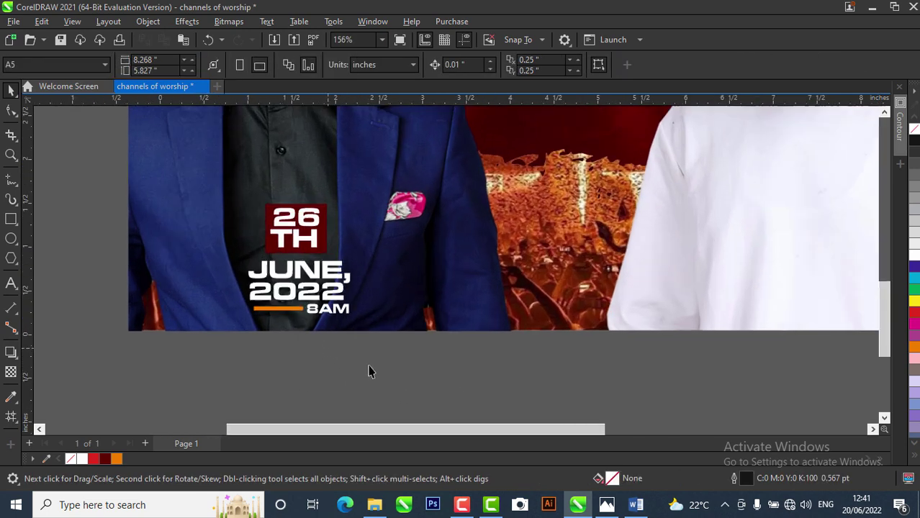
{"action": "left_click_drag", "start_coordinate": [405, 371], "coordinate": [208, 248]}
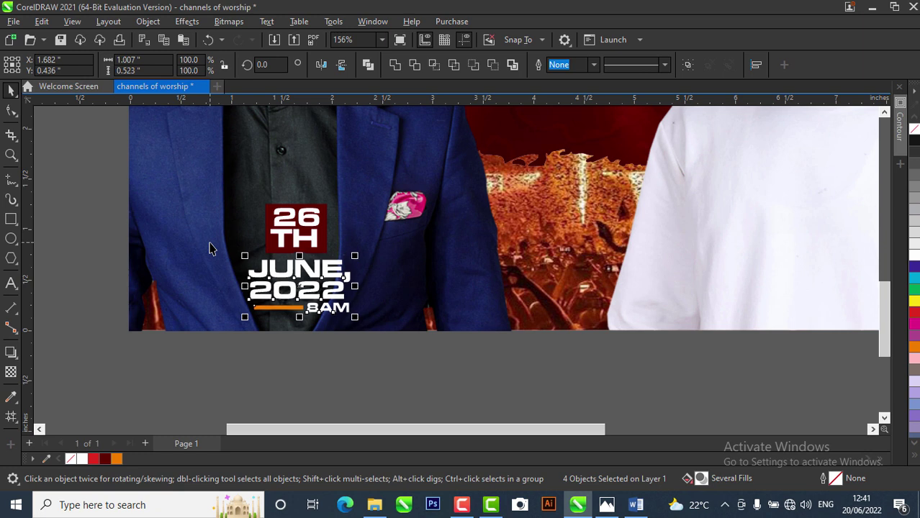
- Nudge the selected date block slightly up and left with the arrow keys
{"action": "key", "text": "Up"}
{"action": "key", "text": "Up"}
{"action": "key", "text": "Left"}
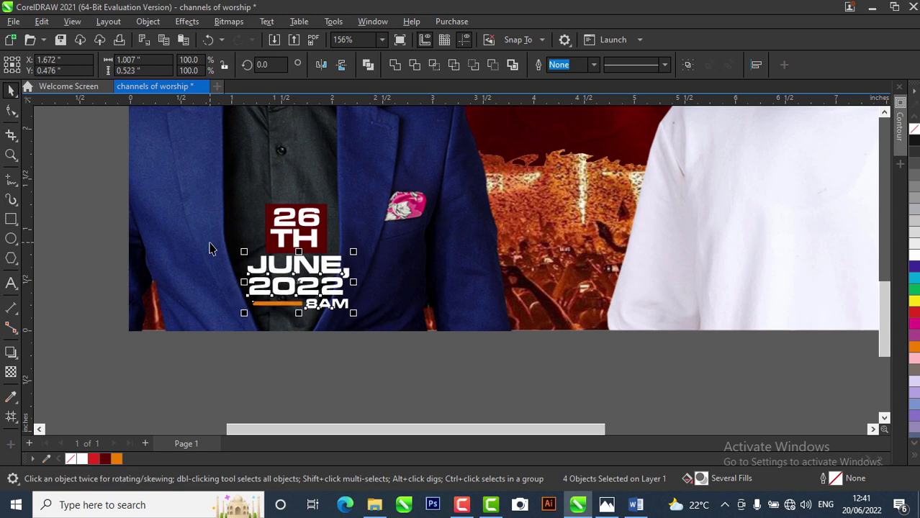
{"action": "key", "text": "Down"}
{"action": "scroll", "coordinate": [209, 248], "scroll_direction": "down", "scroll_amount": 2}
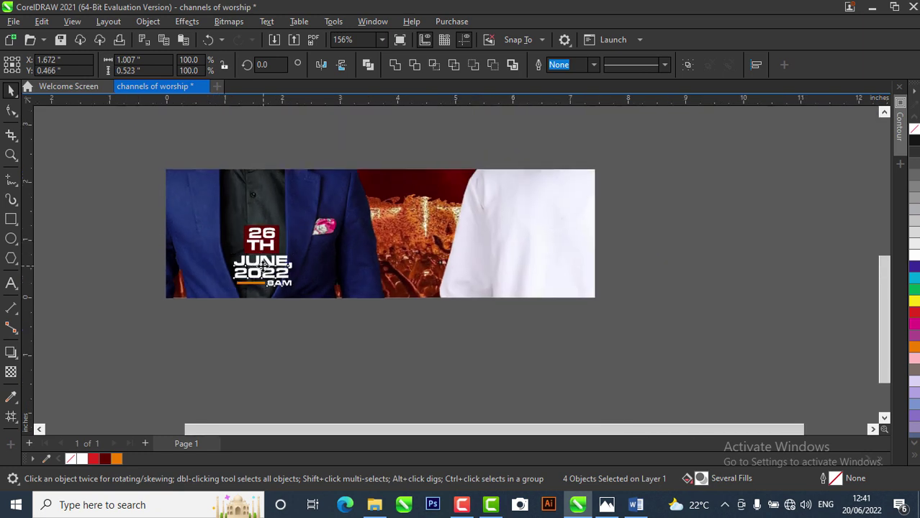
{"action": "scroll", "coordinate": [262, 267], "scroll_direction": "up", "scroll_amount": 2}
{"action": "left_click", "coordinate": [327, 342]}
{"action": "scroll", "coordinate": [329, 339], "scroll_direction": "down", "scroll_amount": 3}
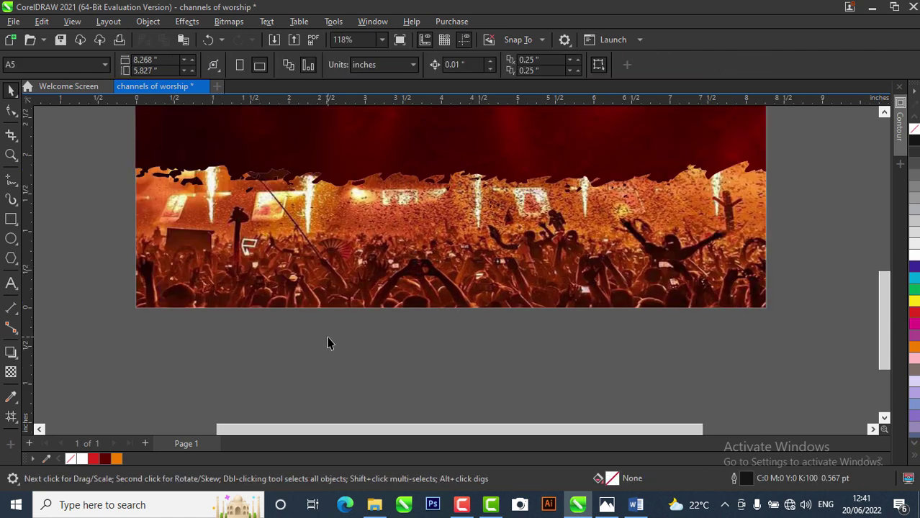
- Copy the three venue lines from the Word event-details document
{"action": "left_click", "coordinate": [636, 505]}
{"action": "scroll", "coordinate": [503, 306], "scroll_direction": "down", "scroll_amount": 3}
{"action": "scroll", "coordinate": [503, 305], "scroll_direction": "down", "scroll_amount": 3}
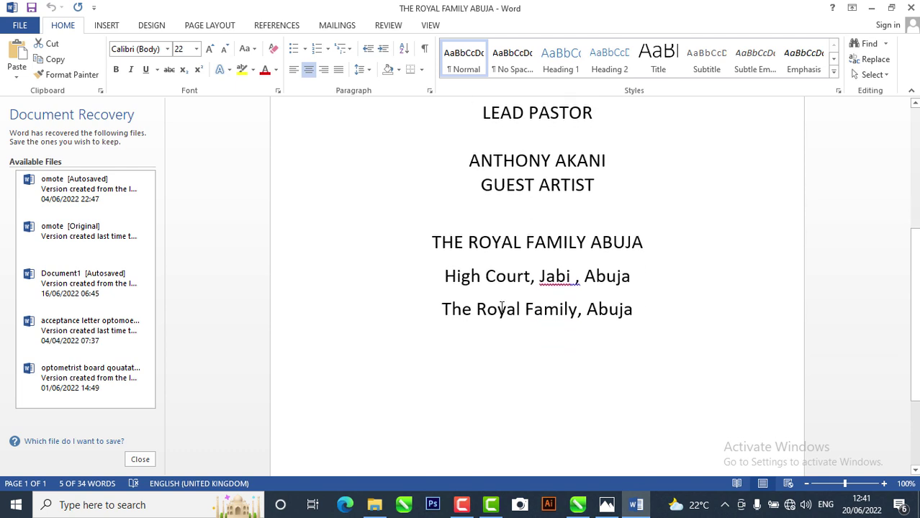
{"action": "left_click_drag", "start_coordinate": [423, 243], "coordinate": [639, 322]}
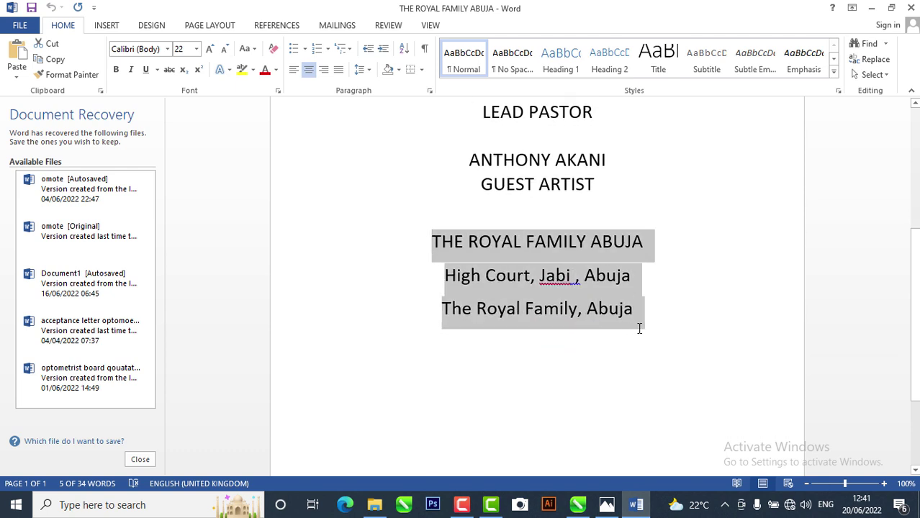
{"action": "right_click", "coordinate": [519, 249]}
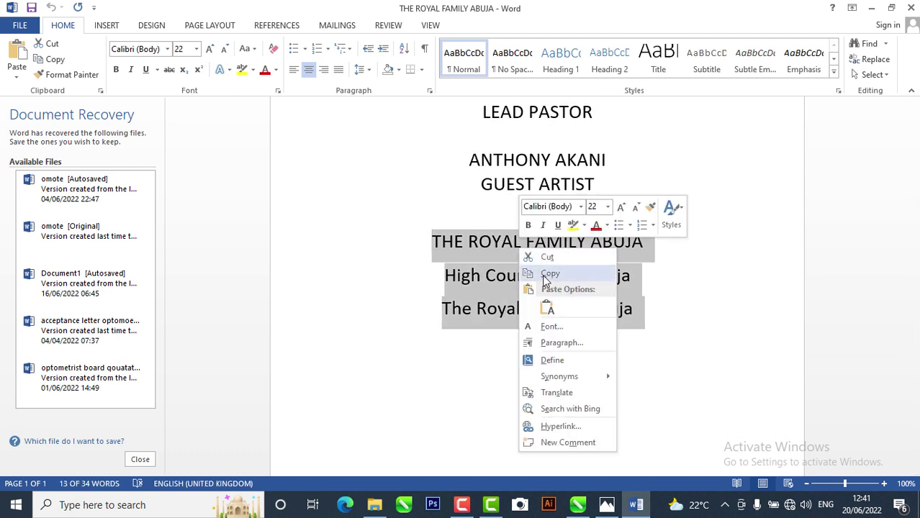
{"action": "left_click", "coordinate": [545, 280]}
- Paste the venue lines as text, keeping formatting, and centre them below the flyer
{"action": "left_click", "coordinate": [577, 505]}
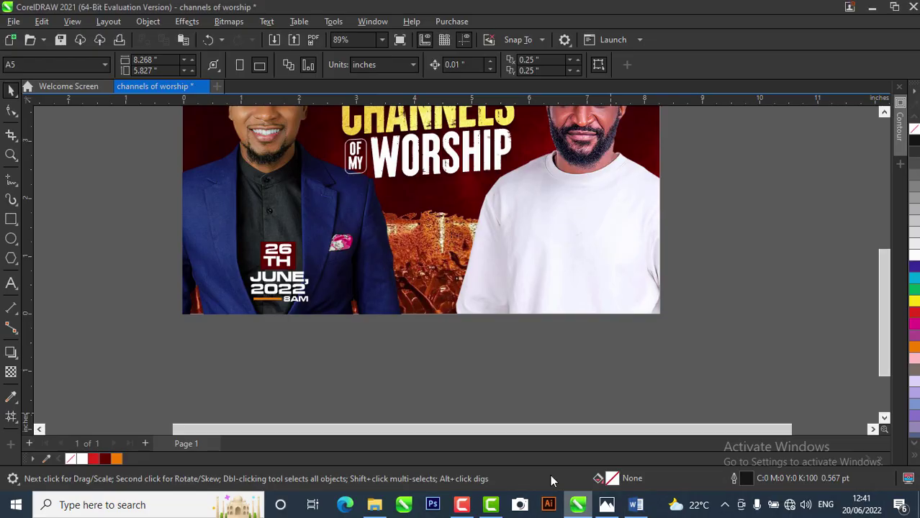
{"action": "left_click", "coordinate": [10, 284]}
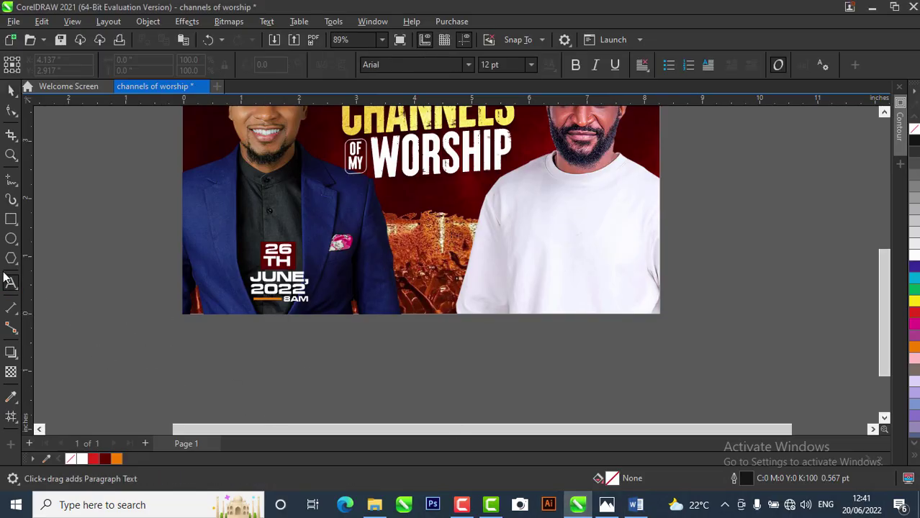
{"action": "left_click", "coordinate": [259, 370]}
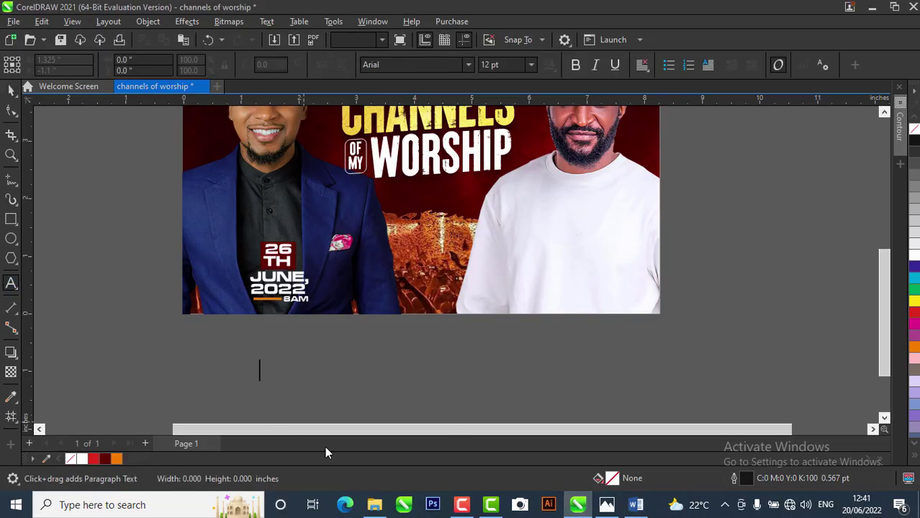
{"action": "key", "text": "ctrl+v"}
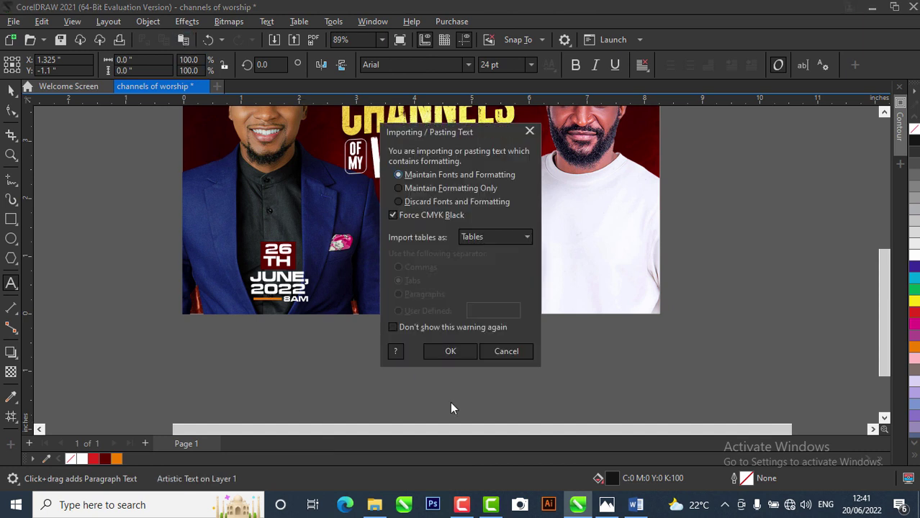
{"action": "left_click", "coordinate": [448, 352]}
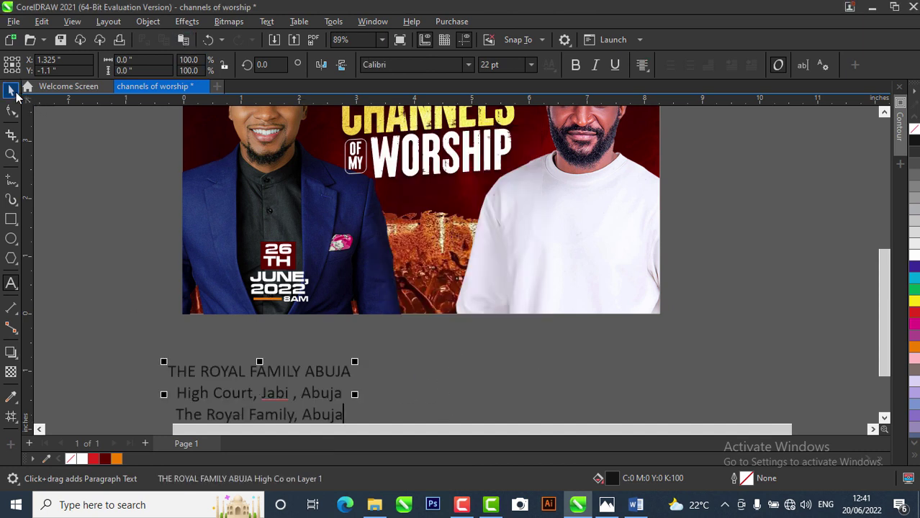
{"action": "key", "text": "ctrl+space"}
{"action": "left_click_drag", "start_coordinate": [285, 375], "coordinate": [404, 354]}
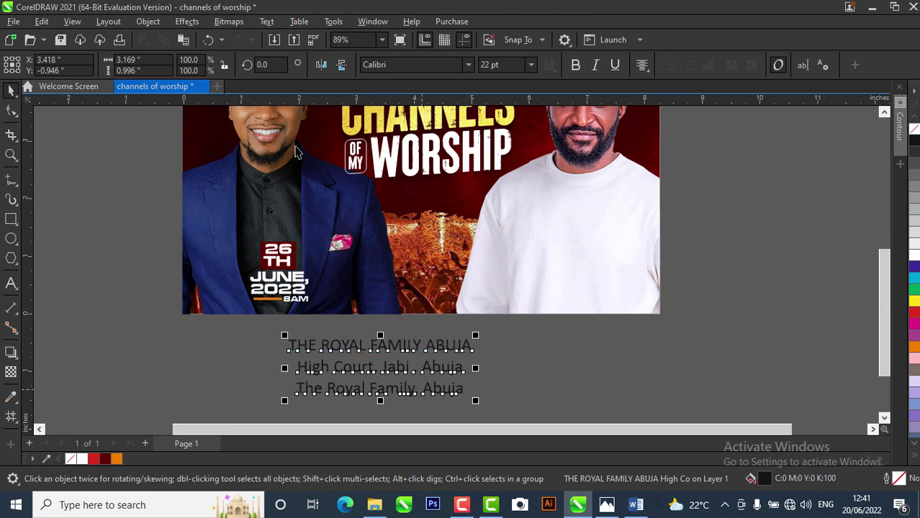
- Set the venue text in the Metropolis font
{"action": "left_click", "coordinate": [416, 66]}
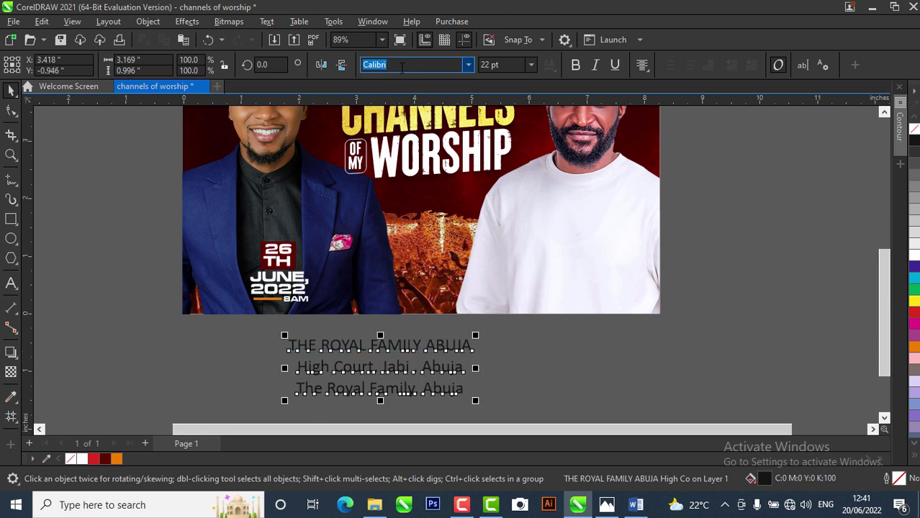
{"action": "type", "text": "Metropolis"}
{"action": "key", "text": "Return"}
{"action": "left_click", "coordinate": [566, 369]}
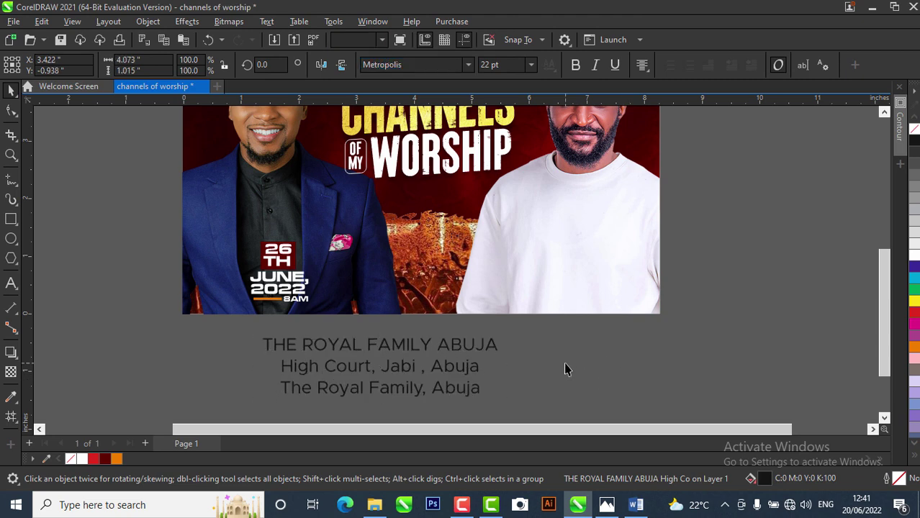
{"action": "scroll", "coordinate": [296, 374], "scroll_direction": "up", "scroll_amount": 1}
- Start line two with 'Plot 488 Cadastral Zone B,' and fix the Cadastral spelling
{"action": "double_click", "coordinate": [292, 369]}
{"action": "type", "text": "Plot 488 c"}
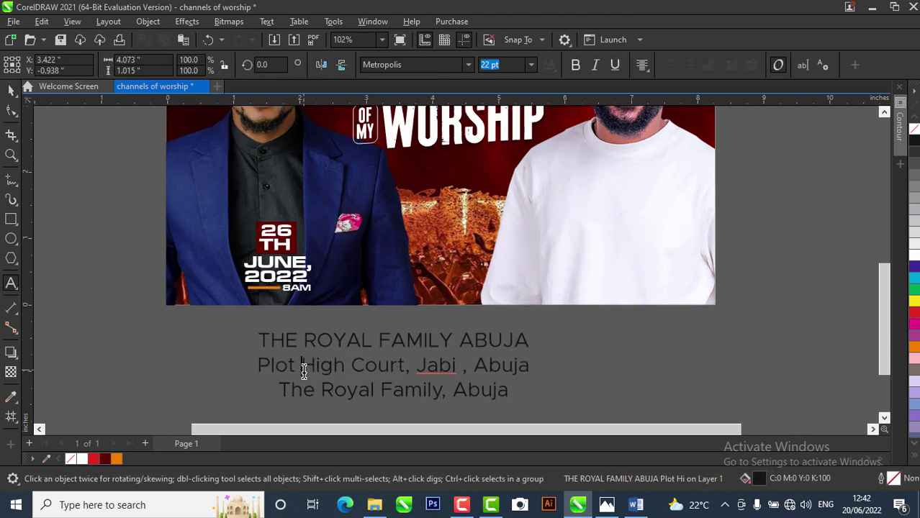
{"action": "key", "text": "BackSpace"}
{"action": "type", "text": "Cadastrial "}
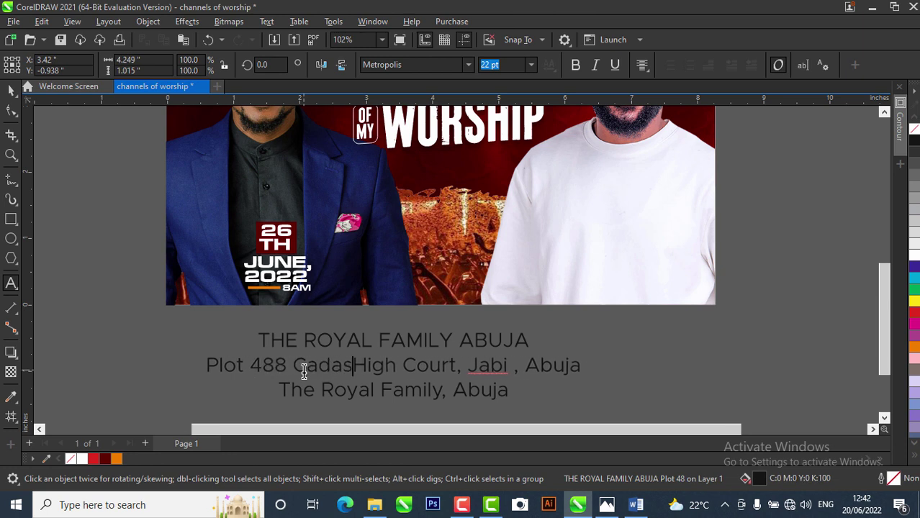
{"action": "type", "text": "Zone B,"}
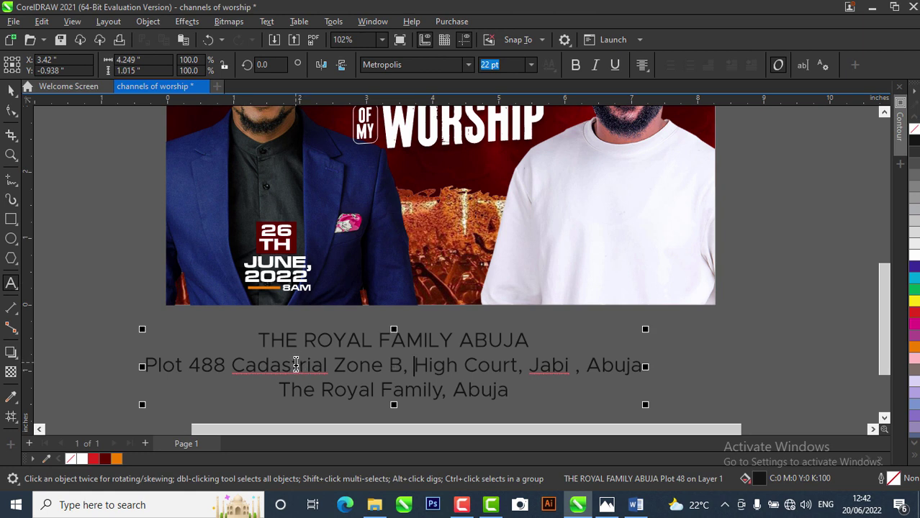
{"action": "right_click", "coordinate": [297, 366]}
{"action": "left_click", "coordinate": [334, 392]}
- Break the venue text apart into separate lines with Ctrl+K
{"action": "left_click", "coordinate": [11, 89]}
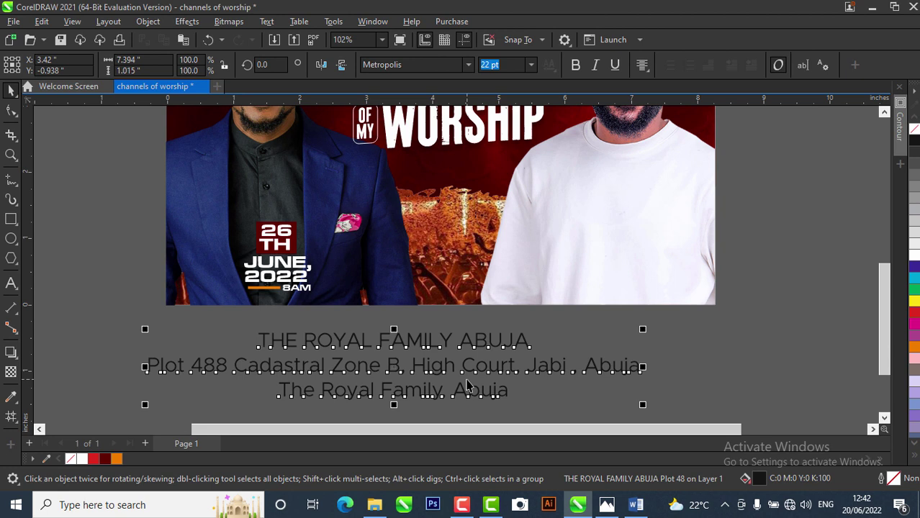
{"action": "key", "text": "ctrl+k"}
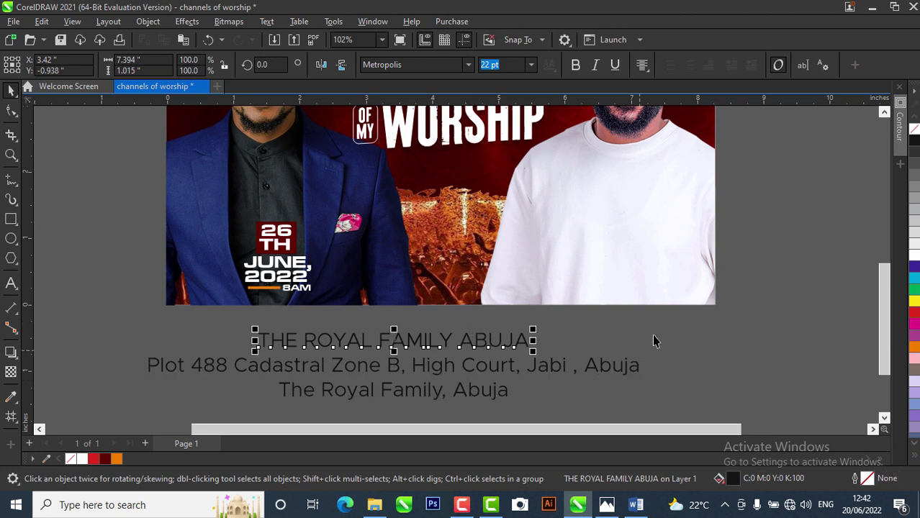
{"action": "left_click", "coordinate": [654, 340]}
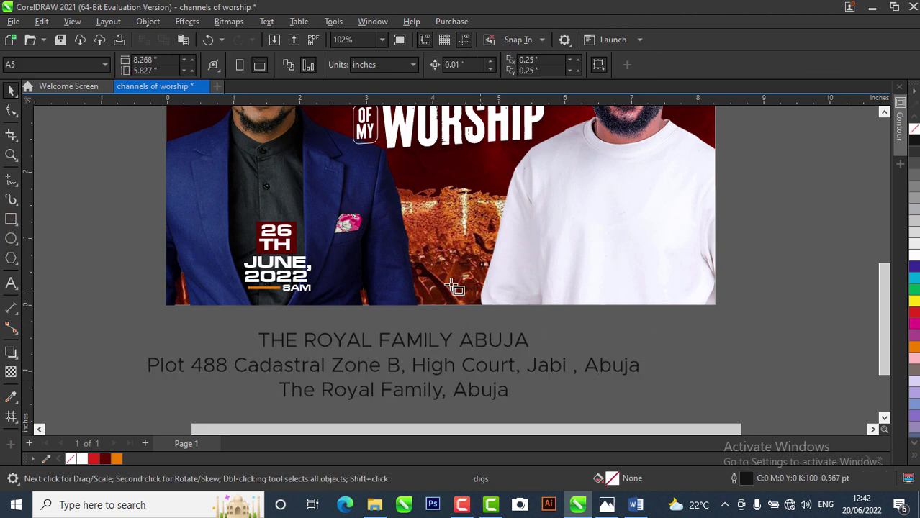
{"action": "key", "text": "F6"}
- Draw a box beside the date and give it 0.09-inch chamfered corners
{"action": "left_click_drag", "start_coordinate": [324, 243], "coordinate": [636, 289]}
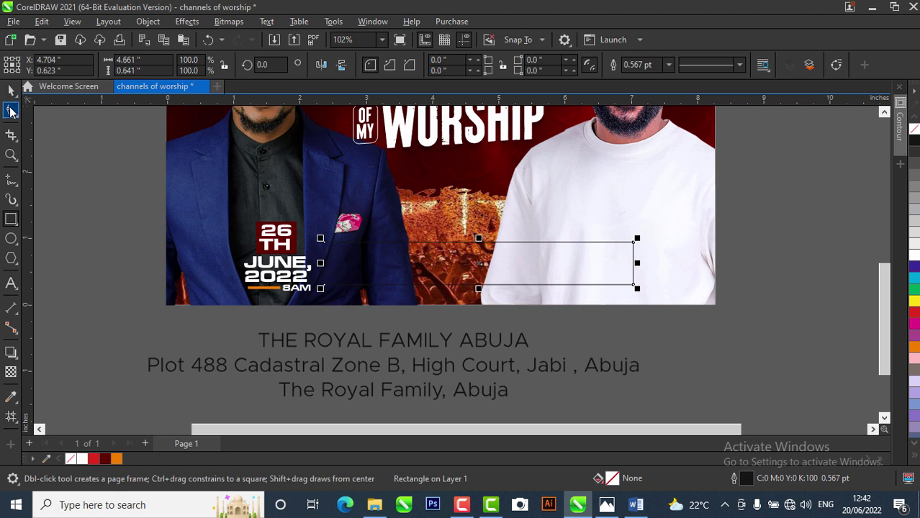
{"action": "left_click", "coordinate": [11, 89]}
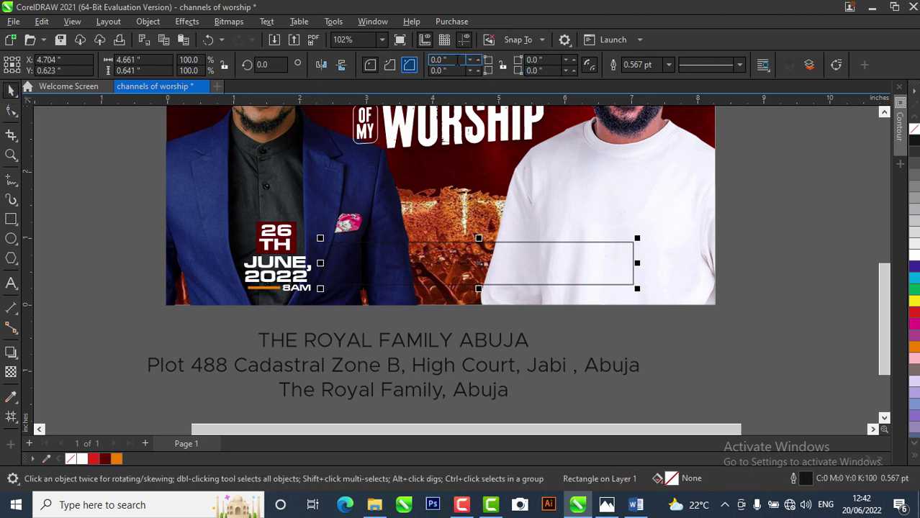
{"action": "left_click", "coordinate": [409, 64]}
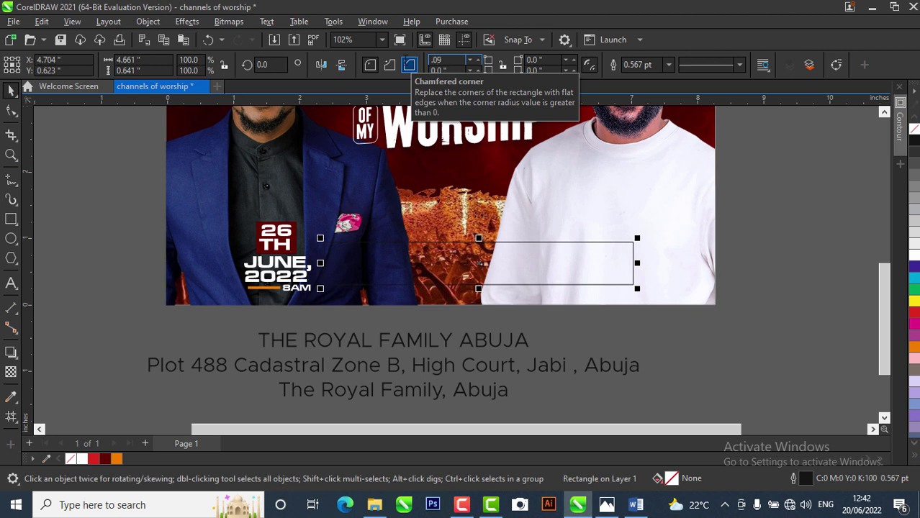
{"action": "type", "text": ".09"}
{"action": "key", "text": "Tab"}
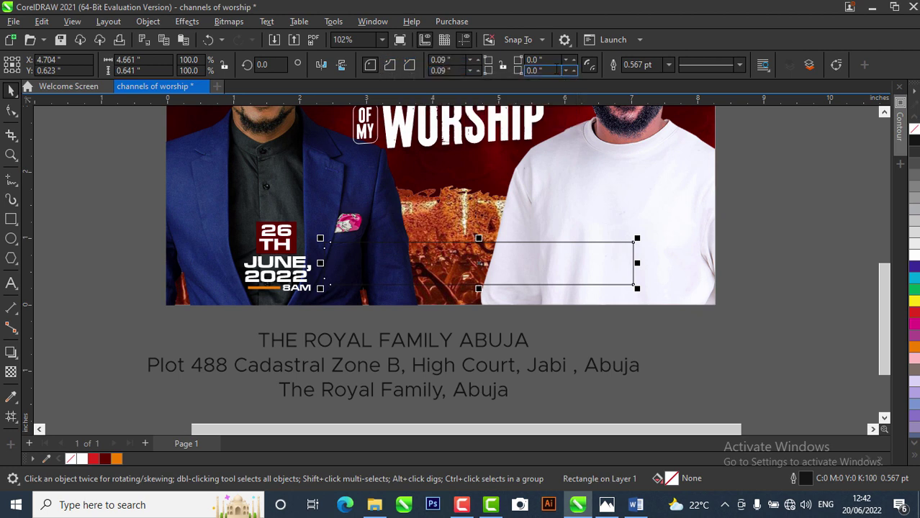
{"action": "type", "text": ".09"}
{"action": "key", "text": "Tab"}
{"action": "type", "text": ".09"}
{"action": "key", "text": "Return"}
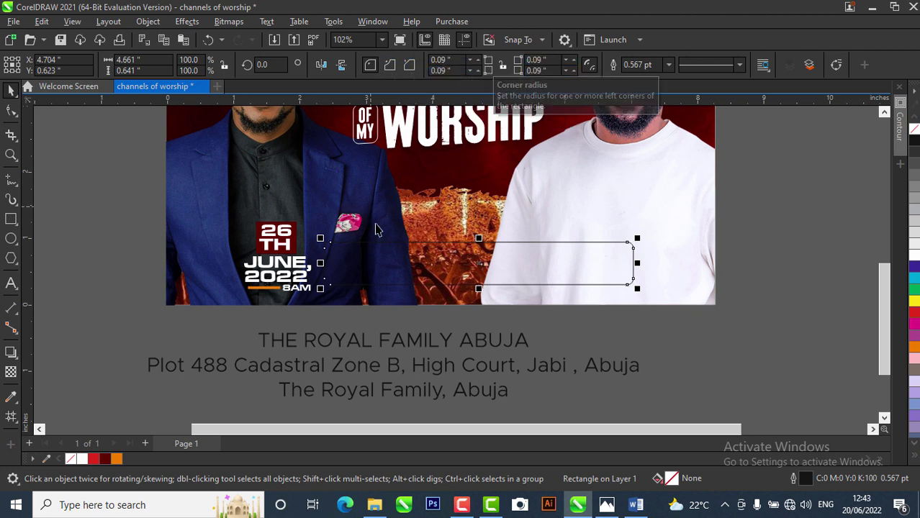
- Fill the rectangle white and remove its outline
{"action": "left_click", "coordinate": [915, 255]}
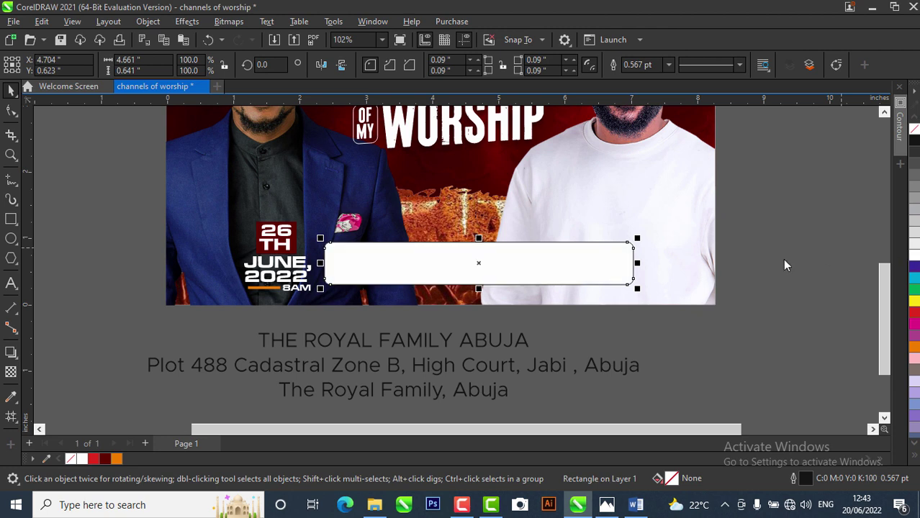
{"action": "right_click", "coordinate": [915, 133]}
{"action": "left_click", "coordinate": [622, 312]}
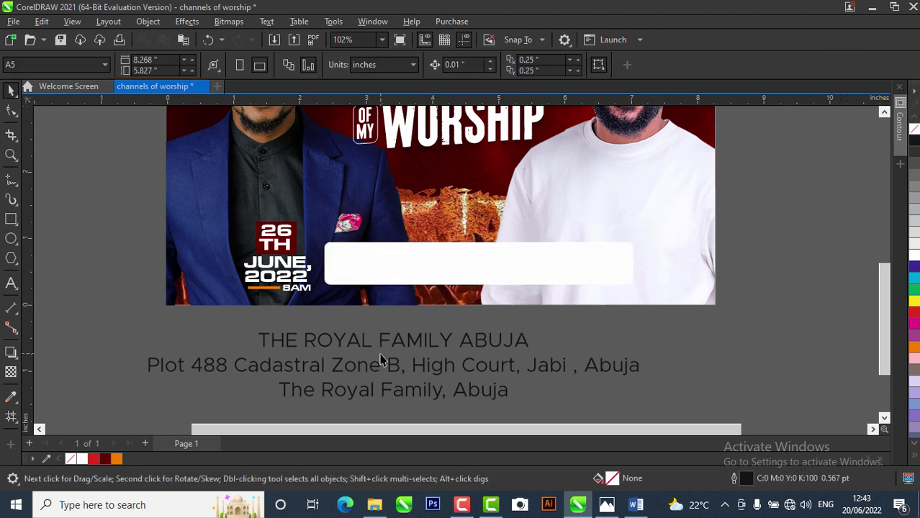
{"action": "left_click", "coordinate": [338, 353]}
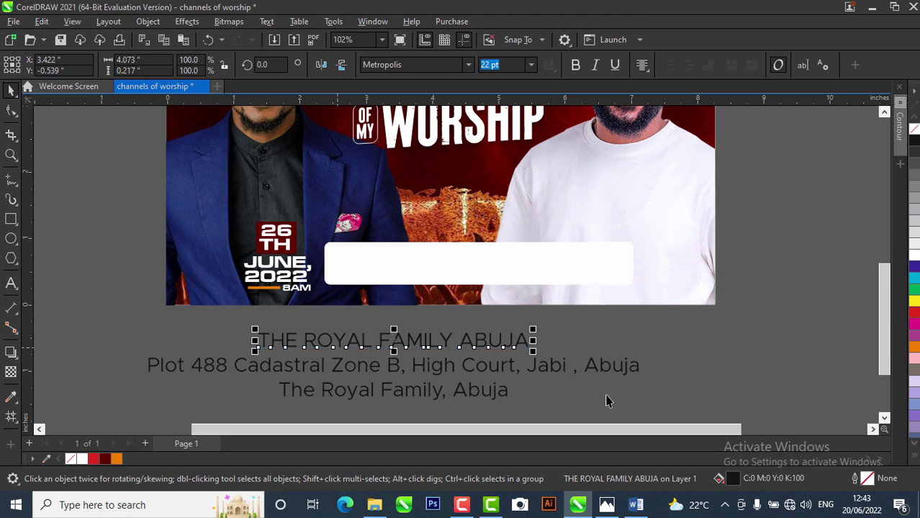
- Scale down all three address lines together
{"action": "left_click_drag", "start_coordinate": [88, 313], "coordinate": [737, 430]}
{"action": "left_click_drag", "start_coordinate": [642, 329], "coordinate": [447, 356]}
{"action": "left_click", "coordinate": [602, 370]}
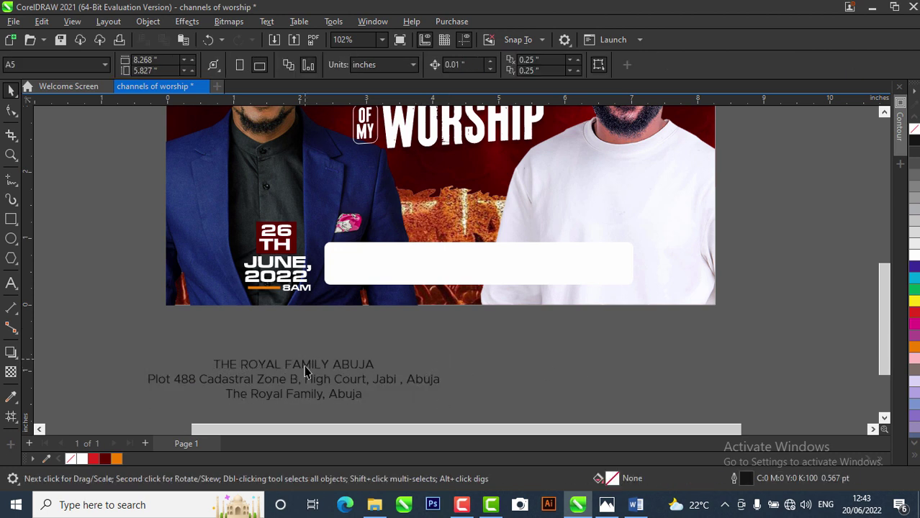
- Set THE ROYAL FAMILY ABUJA in Metropolis Extra Bold
{"action": "left_click", "coordinate": [295, 365]}
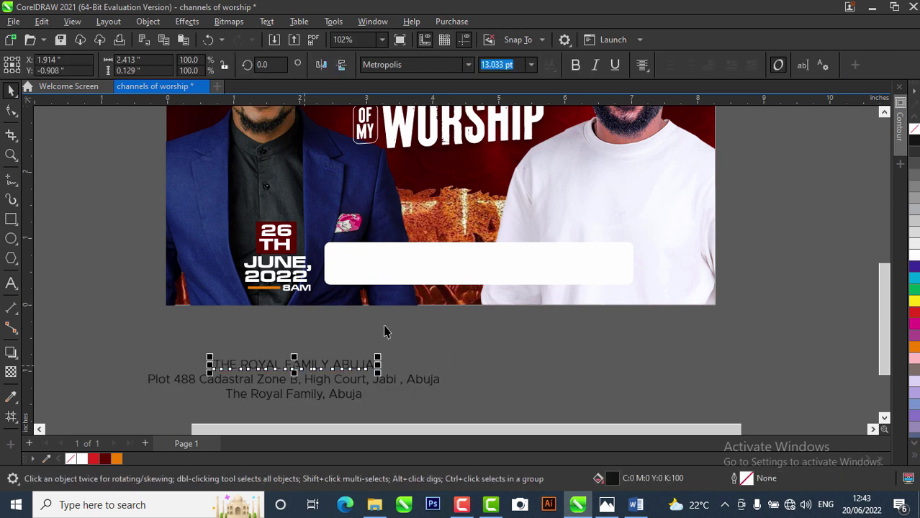
{"action": "left_click", "coordinate": [573, 69]}
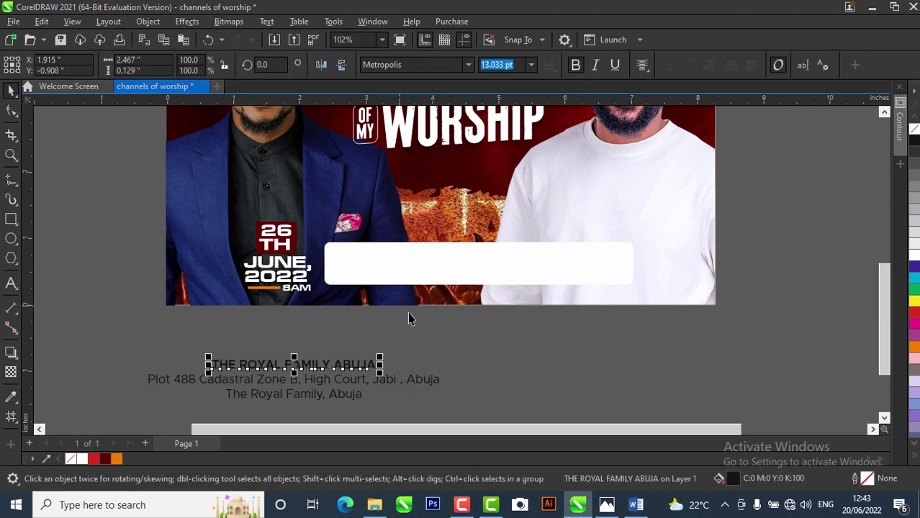
{"action": "left_click", "coordinate": [469, 66]}
{"action": "mouse_move", "coordinate": [523, 199]}
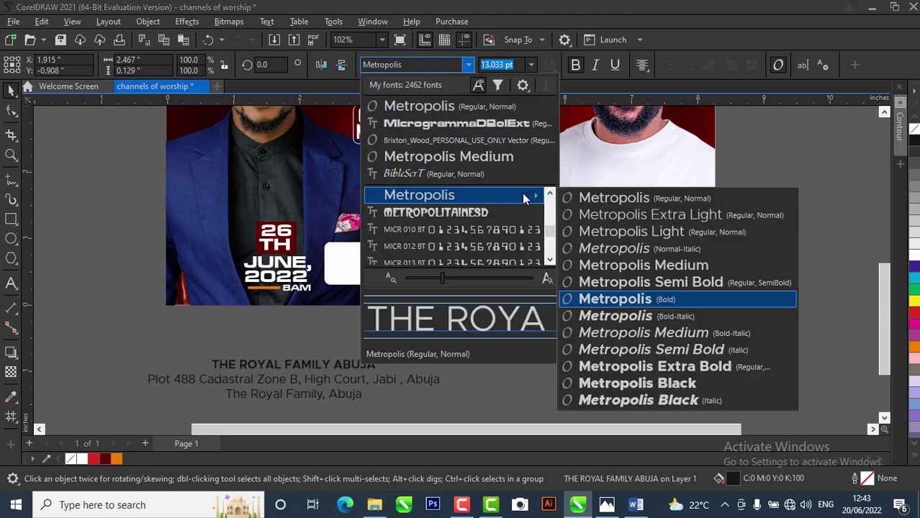
{"action": "left_click", "coordinate": [611, 365]}
{"action": "left_click", "coordinate": [458, 363]}
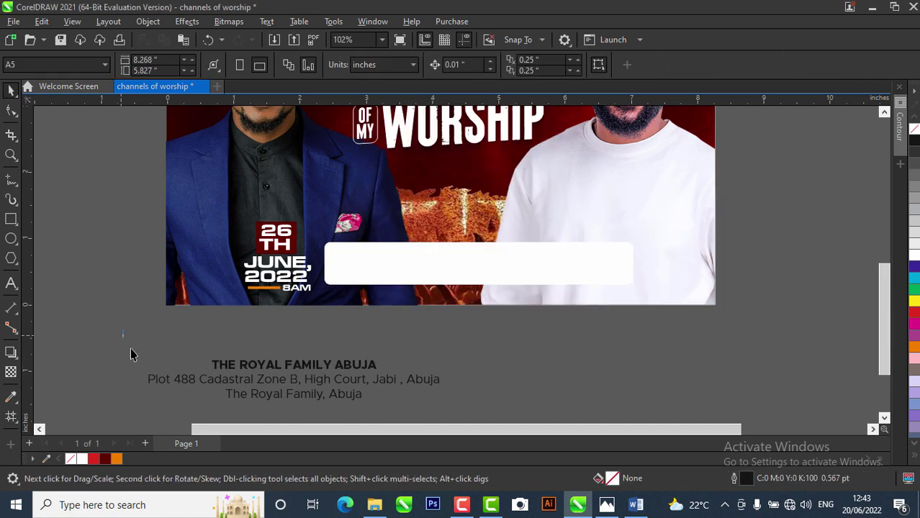
- Shrink the address lines a bit more and move them into the white box
{"action": "left_click_drag", "start_coordinate": [130, 354], "coordinate": [461, 388]}
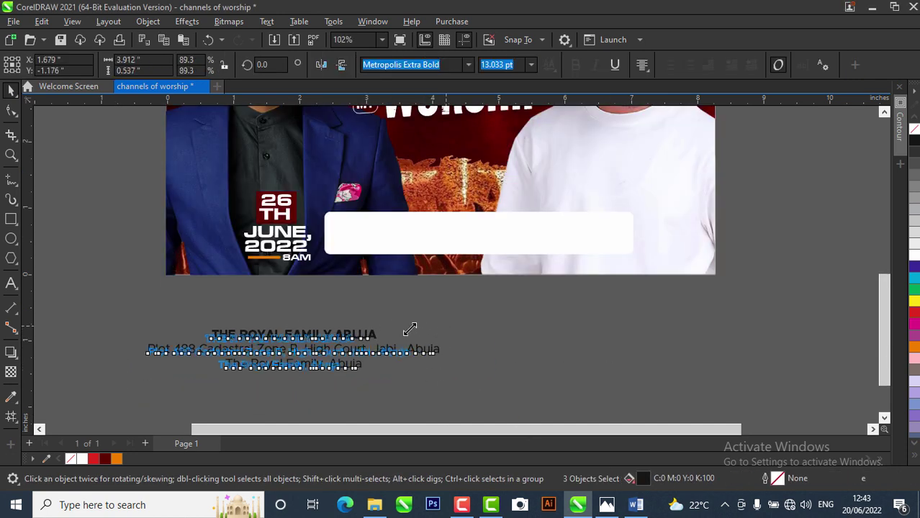
{"action": "left_click_drag", "start_coordinate": [410, 329], "coordinate": [374, 333]}
{"action": "left_click_drag", "start_coordinate": [302, 349], "coordinate": [487, 225]}
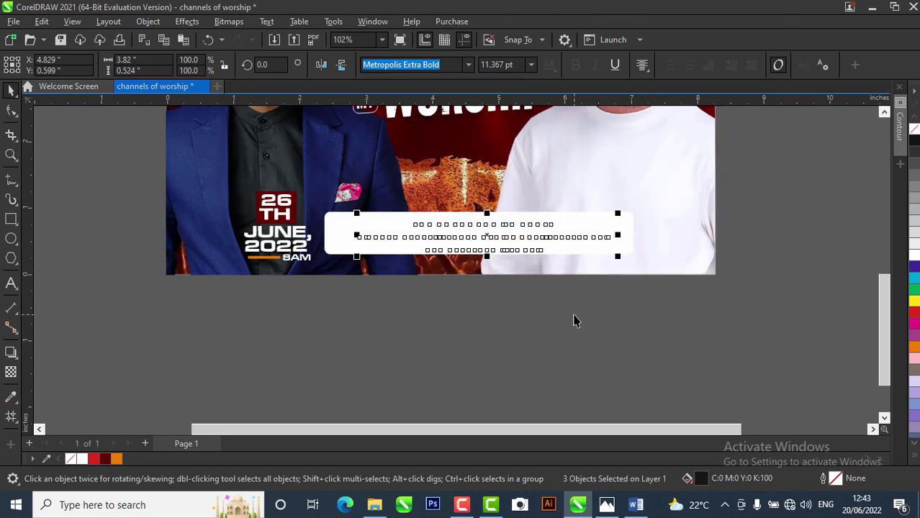
{"action": "left_click", "coordinate": [619, 327]}
{"action": "scroll", "coordinate": [608, 237], "scroll_direction": "up", "scroll_amount": 1}
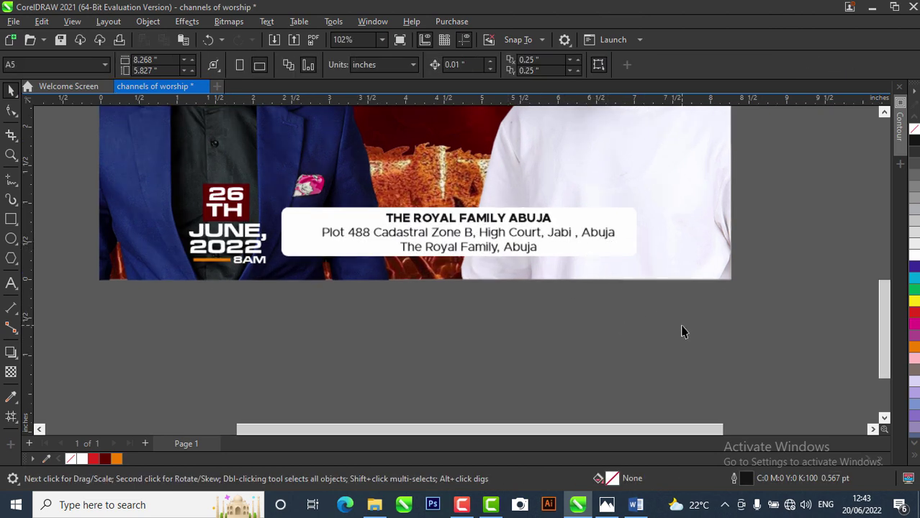
{"action": "scroll", "coordinate": [522, 248], "scroll_direction": "up", "scroll_amount": 1}
{"action": "scroll", "coordinate": [634, 312], "scroll_direction": "down", "scroll_amount": 1}
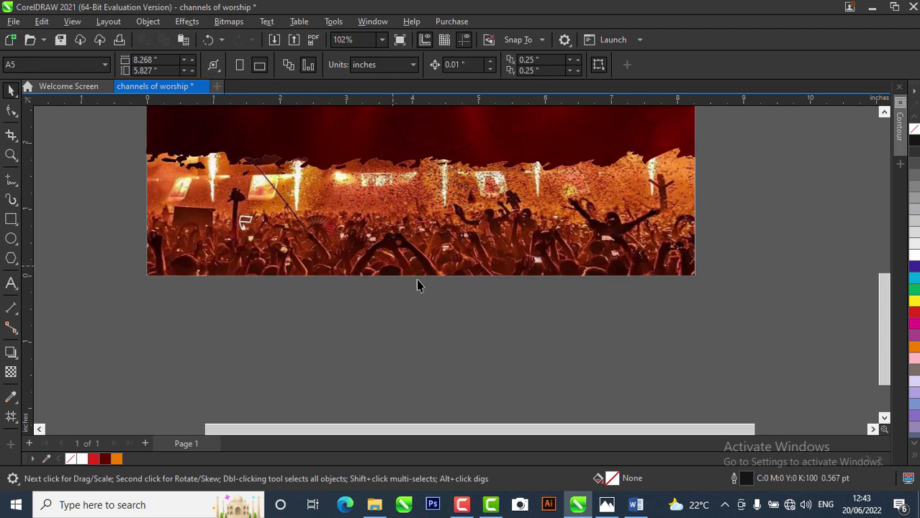
- Zoom in on the date and address box to check the layout
{"action": "left_click", "coordinate": [12, 155]}
{"action": "left_click_drag", "start_coordinate": [288, 208], "coordinate": [591, 301]}
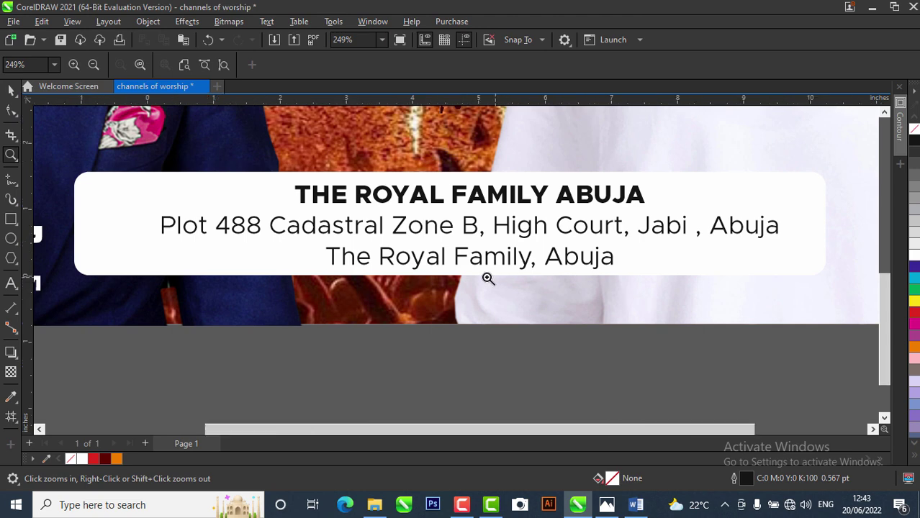
{"action": "right_click", "coordinate": [400, 295]}
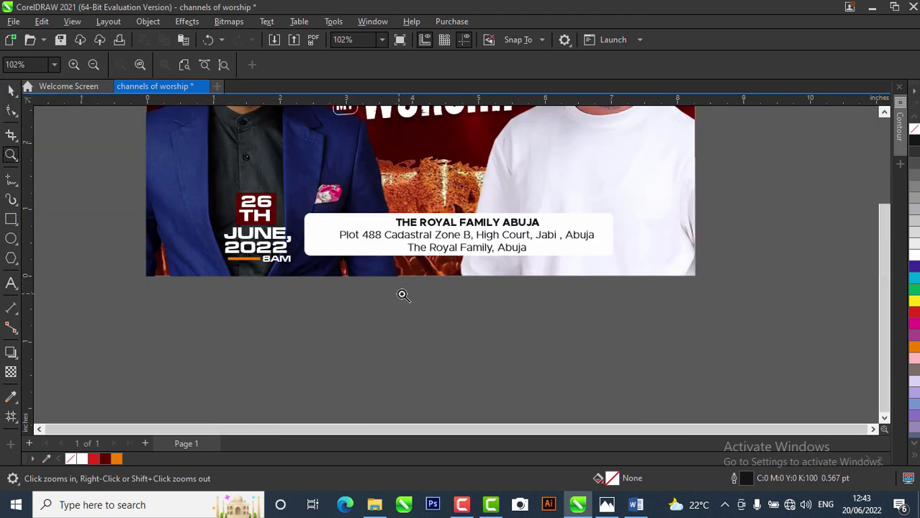
{"action": "left_click_drag", "start_coordinate": [328, 228], "coordinate": [546, 292]}
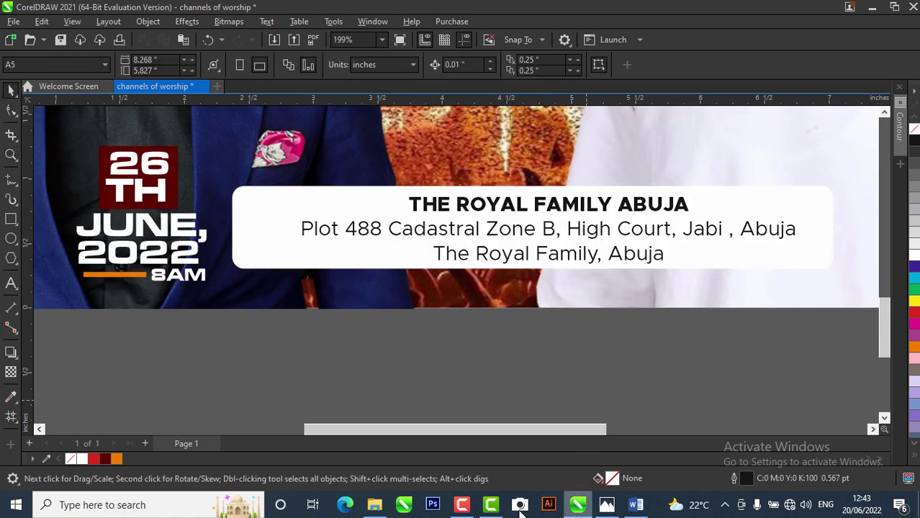
- Select the address icon and YOUTUBE ICON files in tutorial resources 2 and drag them into the flyer
{"action": "left_click", "coordinate": [374, 505]}
{"action": "left_click", "coordinate": [636, 367]}
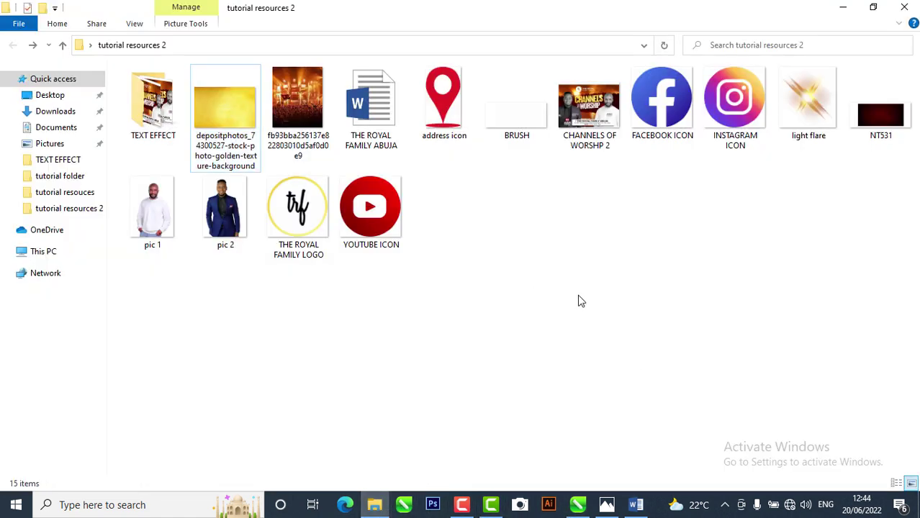
{"action": "left_click", "coordinate": [464, 122]}
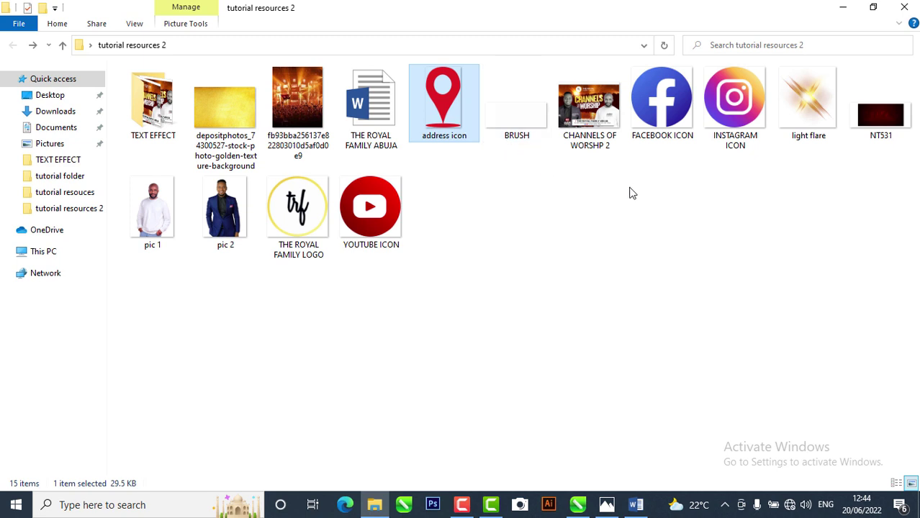
{"action": "left_click", "coordinate": [734, 119], "text": "ctrl"}
{"action": "left_click", "coordinate": [661, 116], "text": "ctrl"}
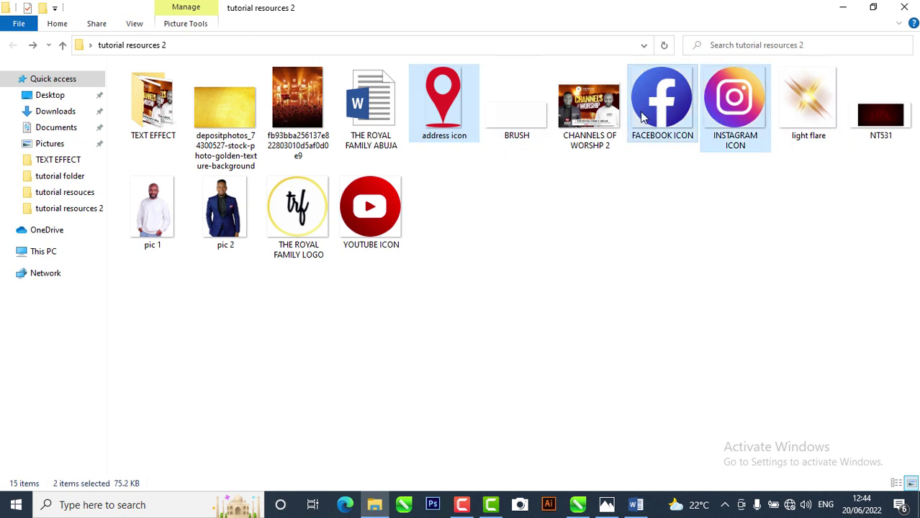
{"action": "left_click", "coordinate": [347, 244]}
{"action": "left_click", "coordinate": [442, 131], "text": "ctrl"}
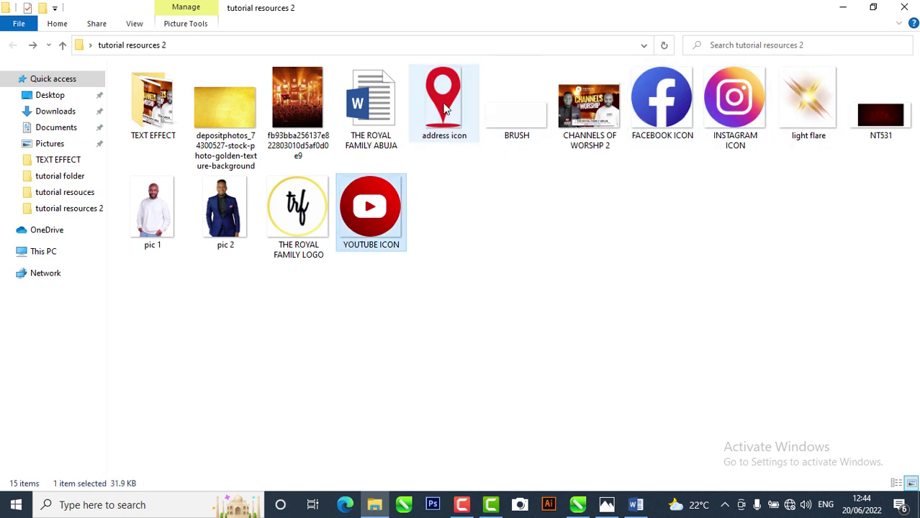
{"action": "left_click_drag", "start_coordinate": [455, 139], "coordinate": [425, 368]}
{"action": "scroll", "coordinate": [439, 301], "scroll_direction": "down", "scroll_amount": 2}
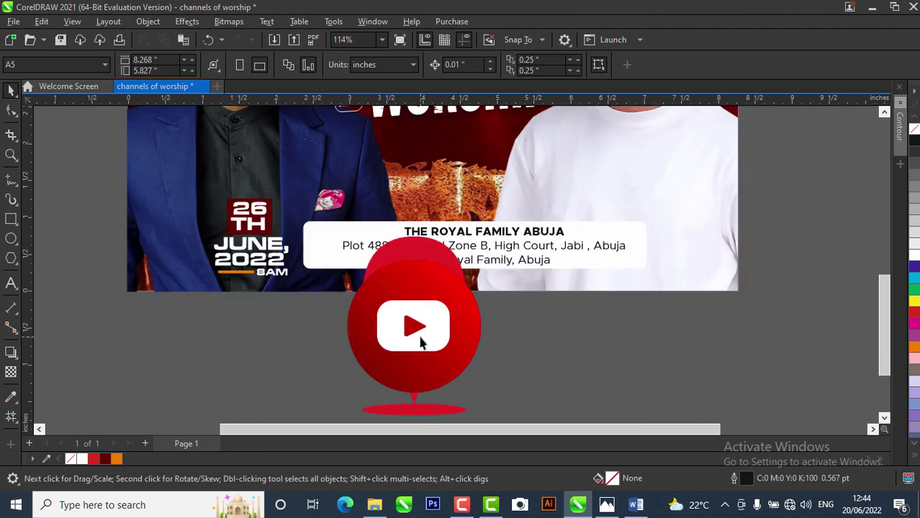
- Shrink the location pin icon and place it before THE ROYAL FAMILY ABUJA
{"action": "left_click_drag", "start_coordinate": [413, 337], "coordinate": [701, 372]}
{"action": "left_click", "coordinate": [467, 307]}
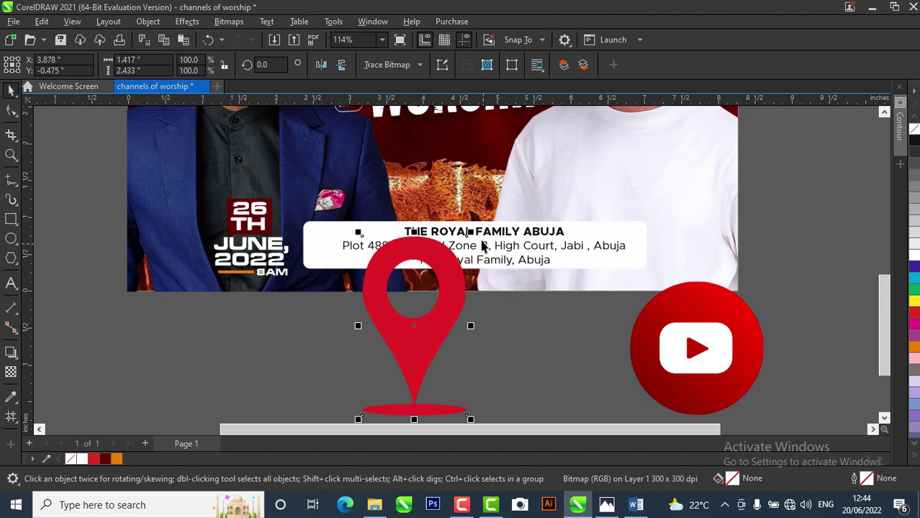
{"action": "left_click_drag", "start_coordinate": [472, 234], "coordinate": [431, 297]}
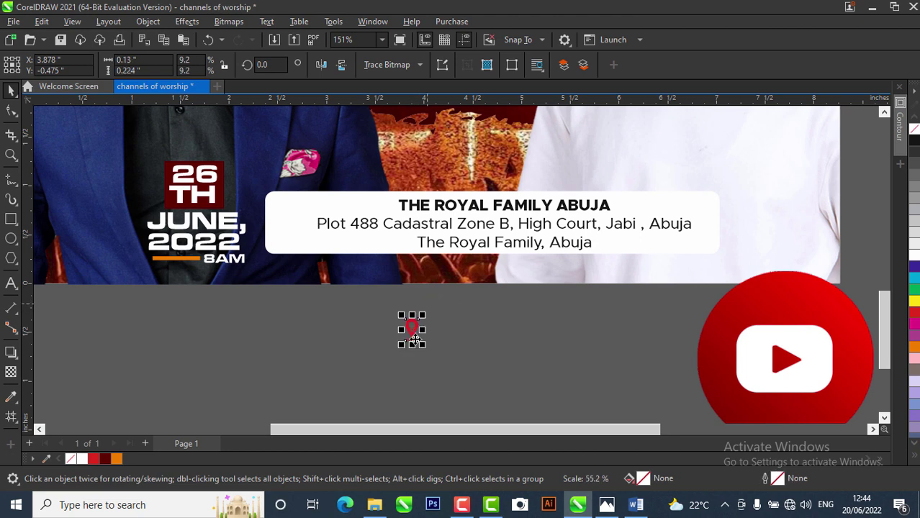
{"action": "left_click_drag", "start_coordinate": [410, 327], "coordinate": [394, 199]}
{"action": "scroll", "coordinate": [378, 211], "scroll_direction": "up", "scroll_amount": 2}
{"action": "scroll", "coordinate": [394, 200], "scroll_direction": "up", "scroll_amount": 2}
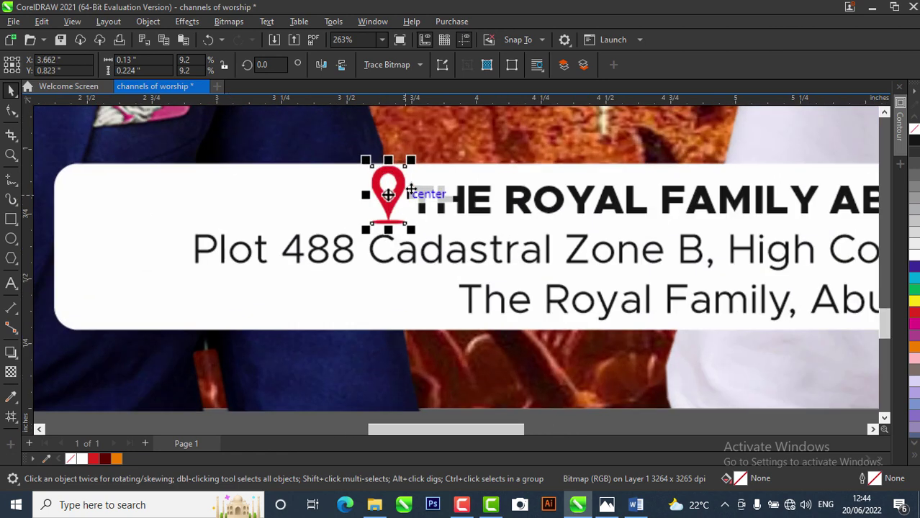
{"action": "left_click_drag", "start_coordinate": [410, 163], "coordinate": [406, 168]}
{"action": "scroll", "coordinate": [157, 262], "scroll_direction": "down", "scroll_amount": 4}
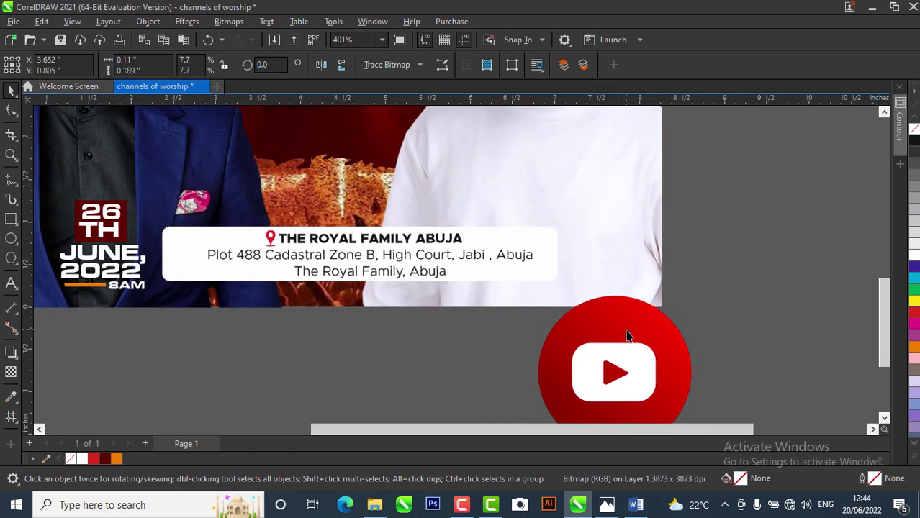
- Scale the YouTube logo down and place it beside the last address line
{"action": "left_click", "coordinate": [677, 307]}
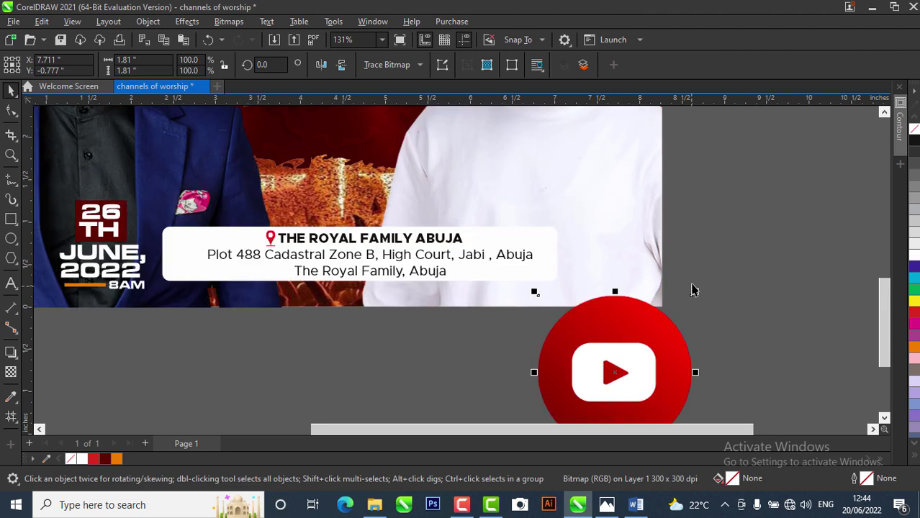
{"action": "left_click_drag", "start_coordinate": [692, 300], "coordinate": [299, 270]}
{"action": "scroll", "coordinate": [298, 268], "scroll_direction": "up", "scroll_amount": 3}
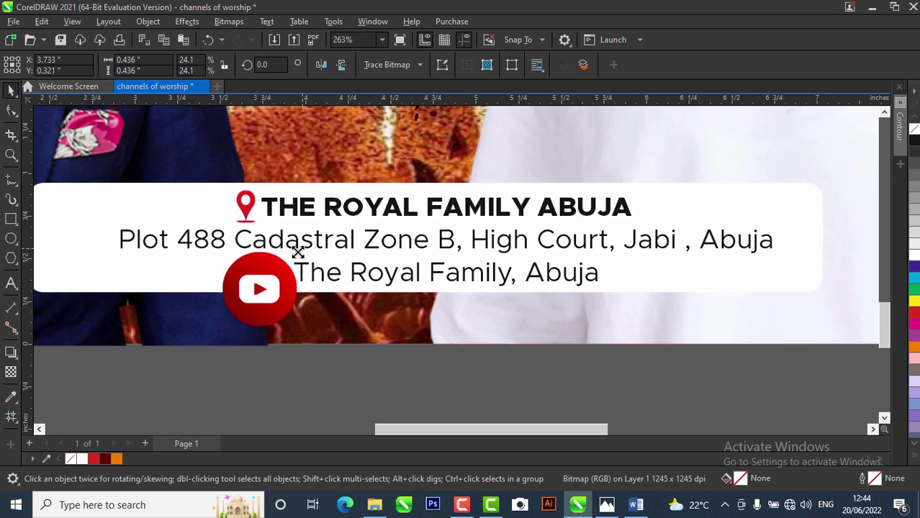
{"action": "left_click_drag", "start_coordinate": [298, 249], "coordinate": [243, 306]}
{"action": "left_click_drag", "start_coordinate": [288, 281], "coordinate": [241, 276]}
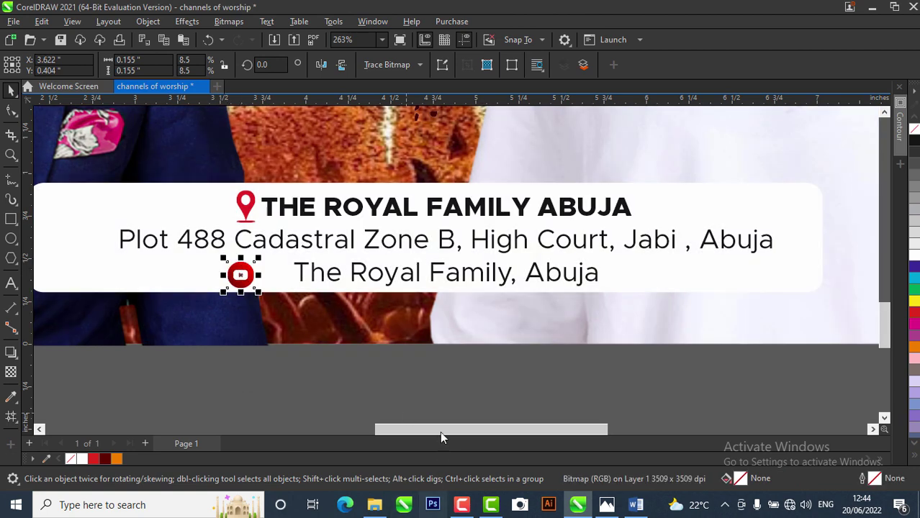
- Drag the Facebook and Instagram icon files from tutorial resources 2 into the flyer
{"action": "key", "text": "Escape"}
{"action": "left_click", "coordinate": [375, 505]}
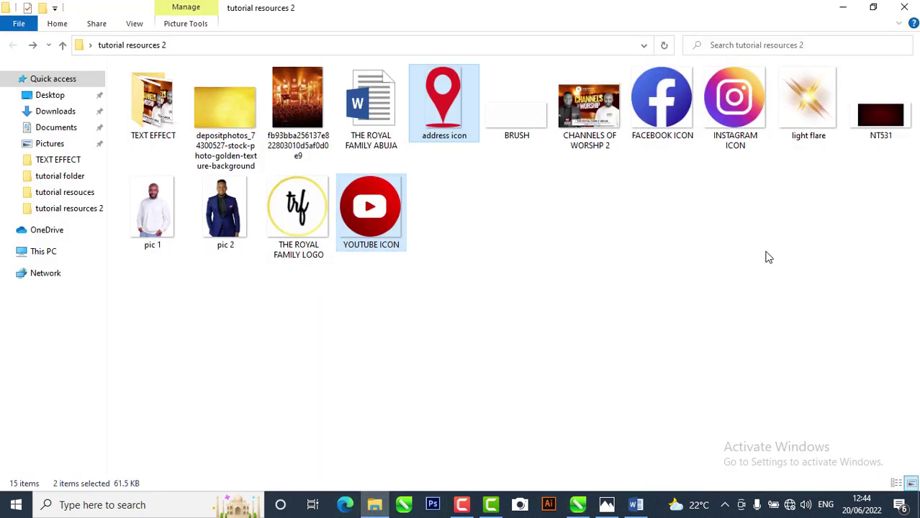
{"action": "left_click", "coordinate": [682, 122]}
{"action": "left_click", "coordinate": [719, 142], "text": "ctrl"}
{"action": "left_click_drag", "start_coordinate": [720, 143], "coordinate": [417, 352]}
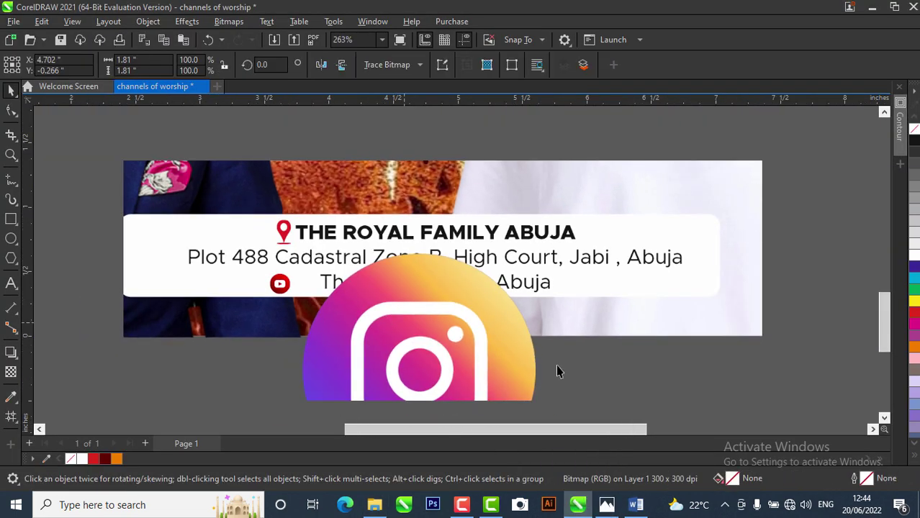
- Shrink the Instagram icon and move it beside the YouTube icon on the address line
{"action": "scroll", "coordinate": [557, 371], "scroll_direction": "down", "scroll_amount": 1}
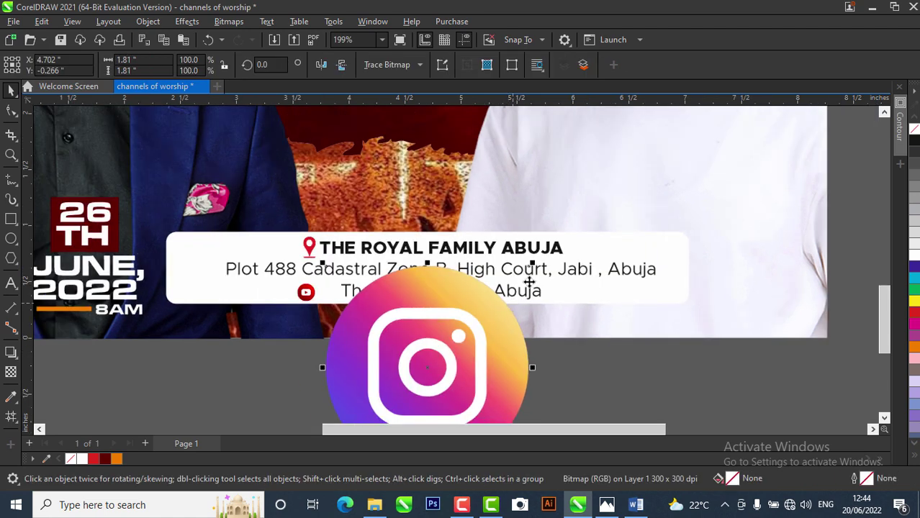
{"action": "left_click_drag", "start_coordinate": [531, 263], "coordinate": [436, 357]}
{"action": "scroll", "coordinate": [445, 365], "scroll_direction": "up", "scroll_amount": 1}
{"action": "scroll", "coordinate": [369, 360], "scroll_direction": "up", "scroll_amount": 1}
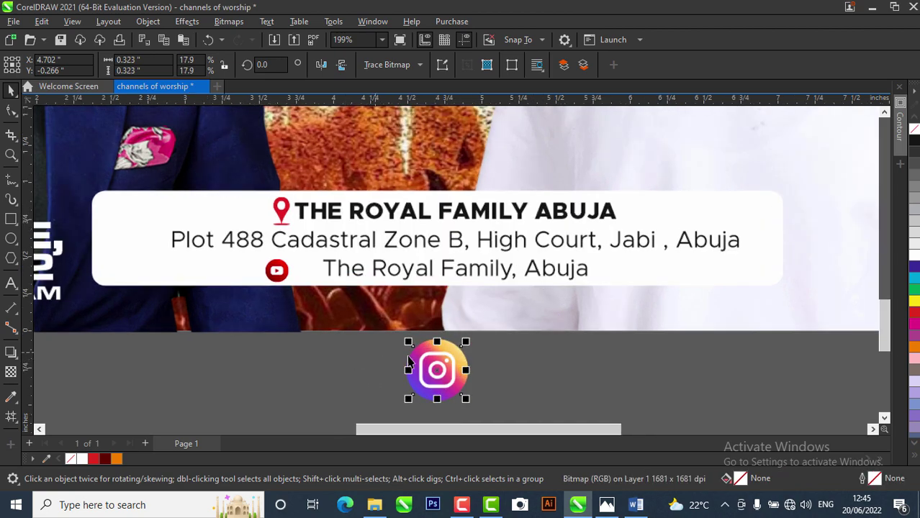
{"action": "scroll", "coordinate": [286, 277], "scroll_direction": "up", "scroll_amount": 1}
{"action": "left_click_drag", "start_coordinate": [282, 267], "coordinate": [250, 270]}
{"action": "left_click_drag", "start_coordinate": [504, 389], "coordinate": [317, 274]}
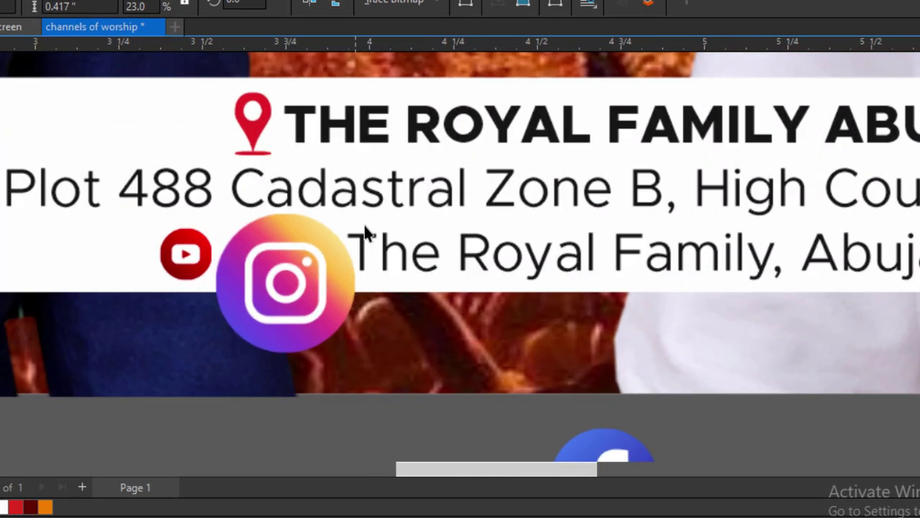
{"action": "left_click", "coordinate": [357, 208]}
{"action": "left_click_drag", "start_coordinate": [360, 206], "coordinate": [229, 257]}
- Bring the Facebook icon into the address box and line up all three social icons
{"action": "scroll", "coordinate": [231, 259], "scroll_direction": "up", "scroll_amount": 1}
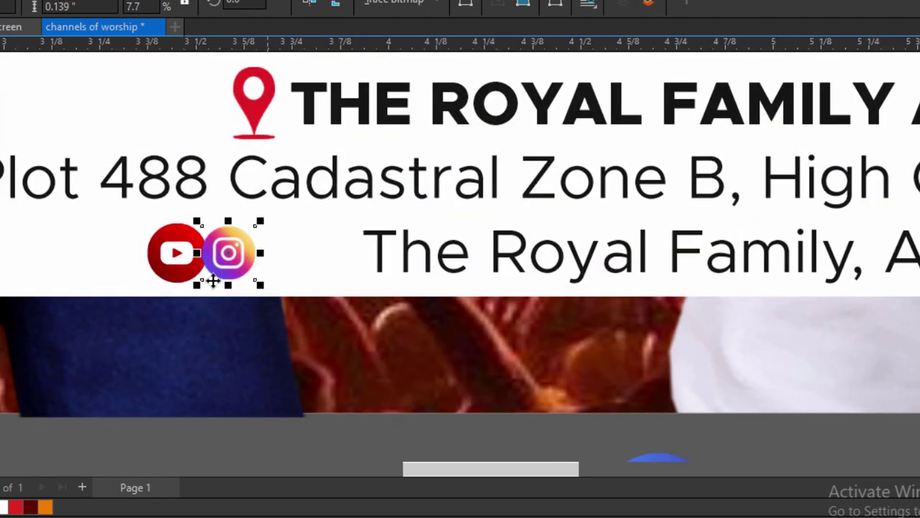
{"action": "scroll", "coordinate": [238, 285], "scroll_direction": "up", "scroll_amount": 1}
{"action": "scroll", "coordinate": [234, 302], "scroll_direction": "down", "scroll_amount": 1}
{"action": "left_click_drag", "start_coordinate": [693, 453], "coordinate": [355, 267]}
{"action": "scroll", "coordinate": [355, 267], "scroll_direction": "down", "scroll_amount": 1}
{"action": "scroll", "coordinate": [356, 267], "scroll_direction": "up", "scroll_amount": 1}
{"action": "scroll", "coordinate": [355, 267], "scroll_direction": "down", "scroll_amount": 1}
{"action": "left_click_drag", "start_coordinate": [208, 238], "coordinate": [382, 294]}
{"action": "key", "text": "Escape"}
{"action": "scroll", "coordinate": [305, 325], "scroll_direction": "up", "scroll_amount": 2}
{"action": "scroll", "coordinate": [304, 326], "scroll_direction": "up", "scroll_amount": 1}
{"action": "left_click", "coordinate": [286, 263]}
{"action": "scroll", "coordinate": [285, 263], "scroll_direction": "up", "scroll_amount": 1}
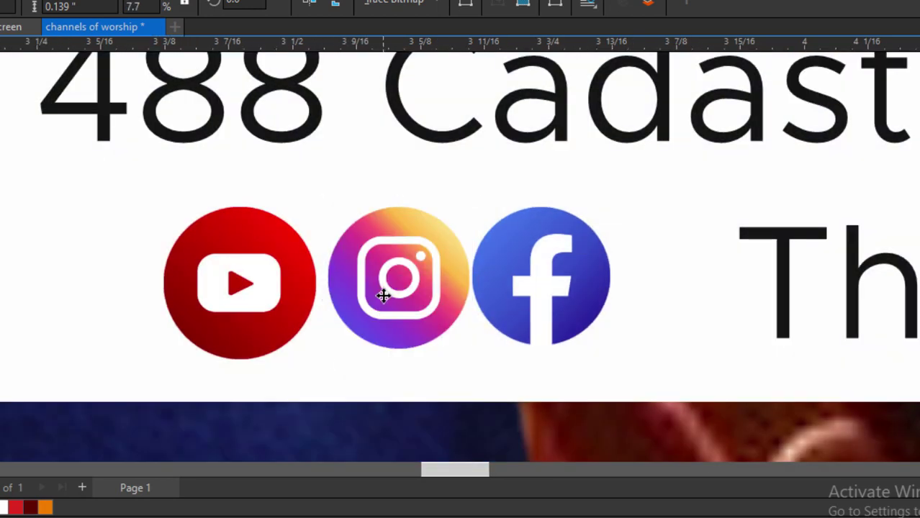
{"action": "left_click", "coordinate": [525, 282], "text": "shift"}
{"action": "scroll", "coordinate": [439, 241], "scroll_direction": "down", "scroll_amount": 5}
{"action": "scroll", "coordinate": [568, 126], "scroll_direction": "up", "scroll_amount": 2}
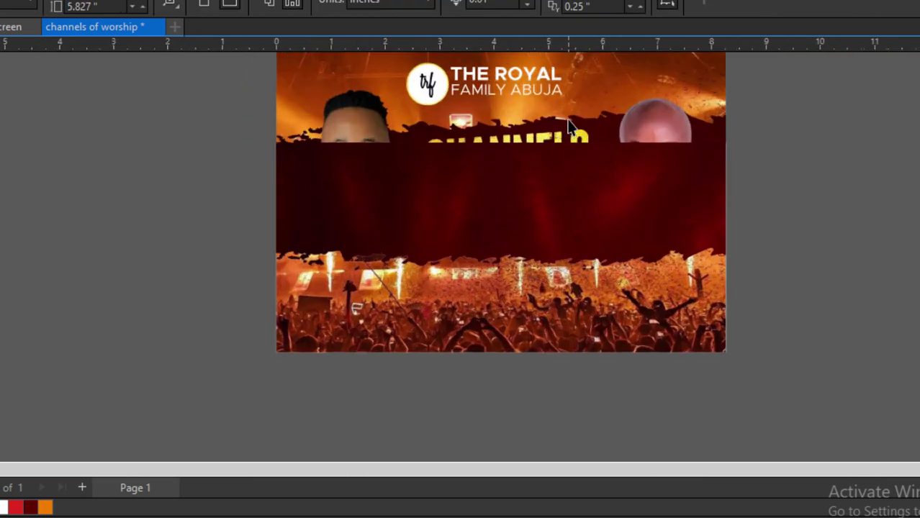
- Zoom out so the whole flyer fits in the view
{"action": "key", "text": "z"}
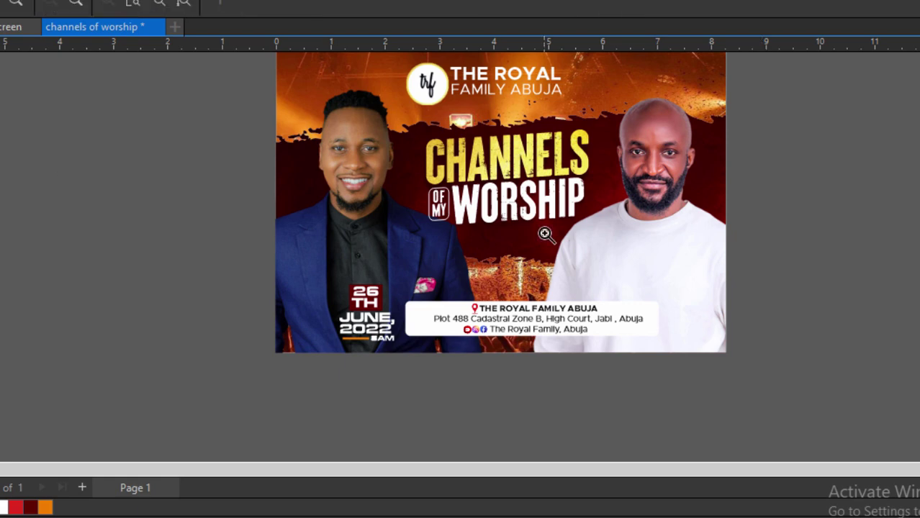
{"action": "key", "text": "F3"}
{"action": "left_click_drag", "start_coordinate": [346, 144], "coordinate": [673, 335]}
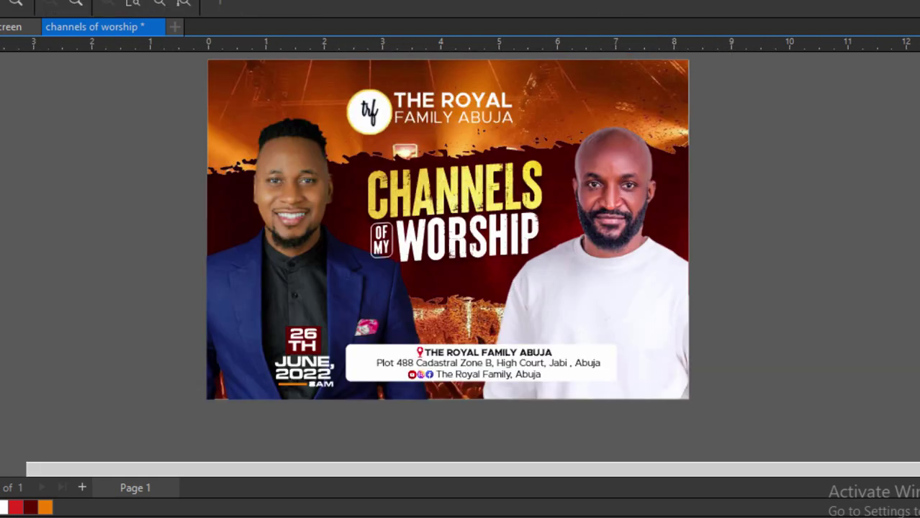
{"action": "key", "text": "space"}
{"action": "left_click", "coordinate": [669, 86]}
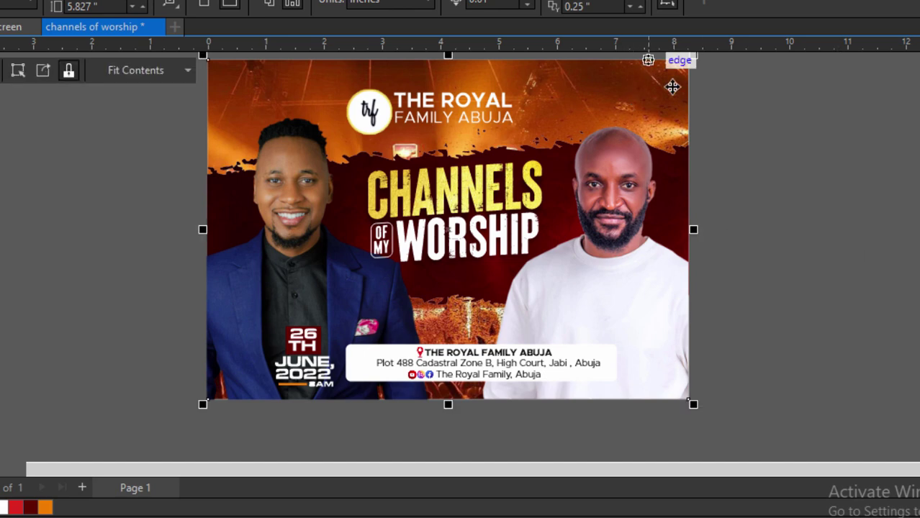
{"action": "left_click", "coordinate": [823, 157]}
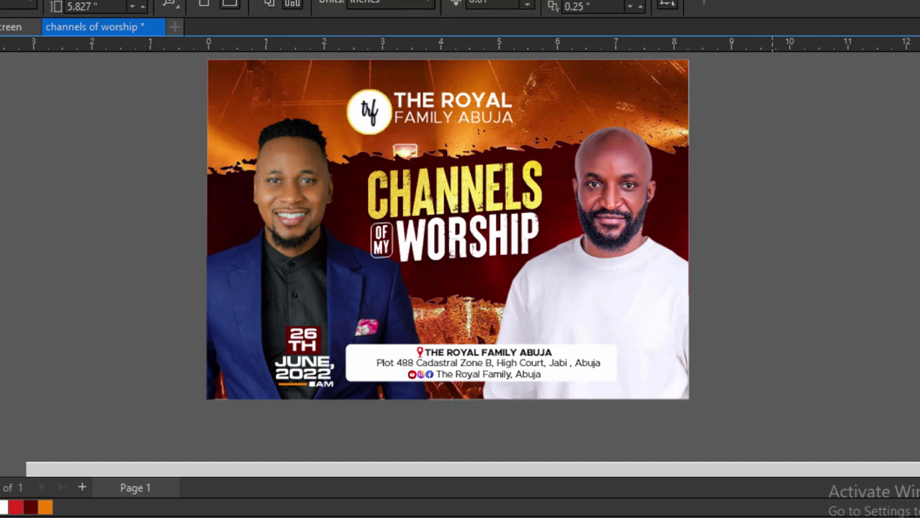
- Copy the four name and title lines from the Word document
{"action": "key", "text": "alt+Tab"}
{"action": "scroll", "coordinate": [594, 198], "scroll_direction": "up", "scroll_amount": 7}
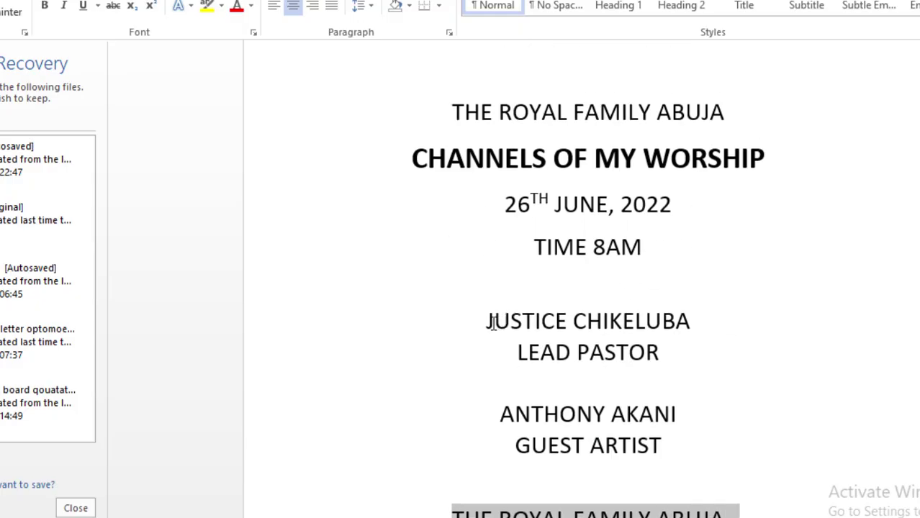
{"action": "left_click_drag", "start_coordinate": [487, 321], "coordinate": [698, 456]}
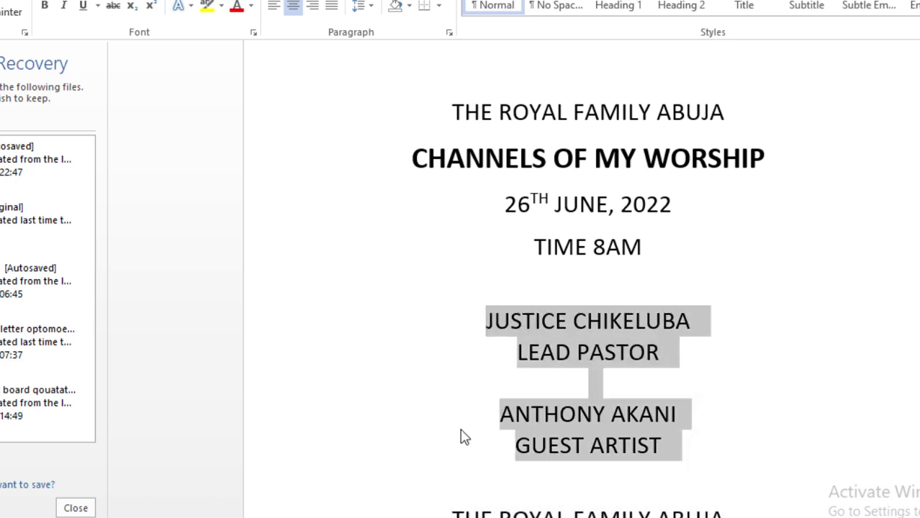
{"action": "key", "text": "ctrl+c"}
{"action": "key", "text": "alt+Tab"}
- Paste the name and title lines as new text in the Metropolis font
{"action": "key", "text": "F8"}
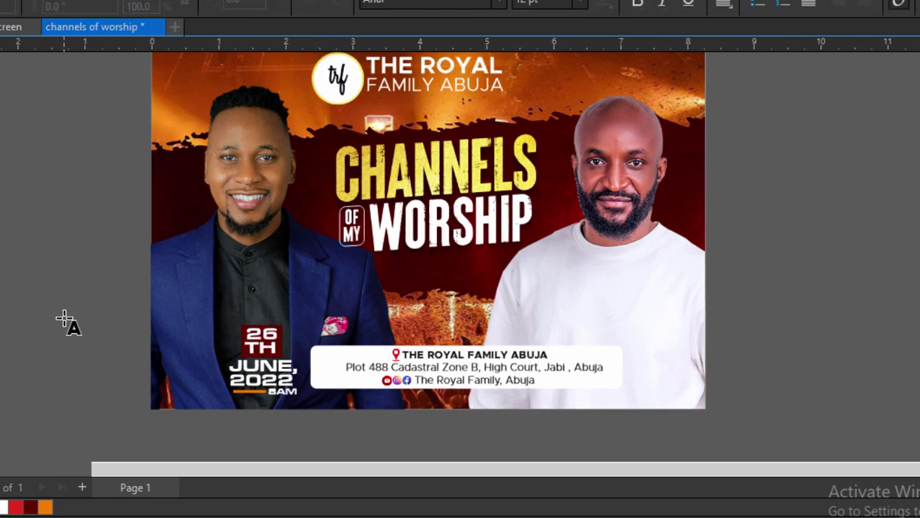
{"action": "left_click", "coordinate": [144, 92]}
{"action": "key", "text": "ctrl+v"}
{"action": "left_click", "coordinate": [475, 367]}
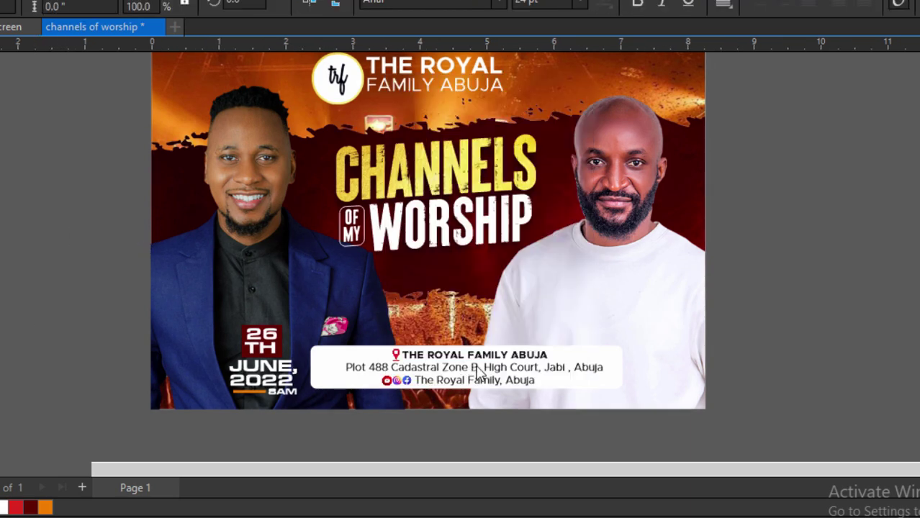
{"action": "key", "text": "F10"}
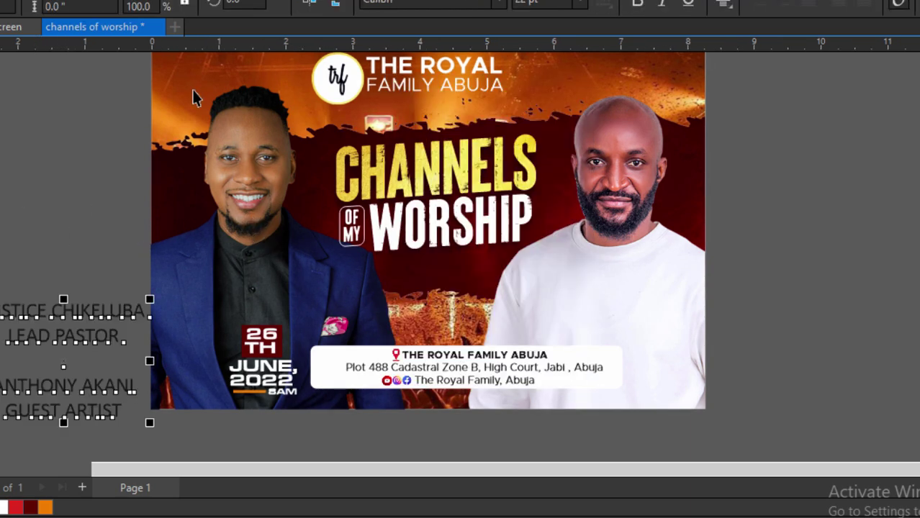
{"action": "left_click", "coordinate": [422, 3]}
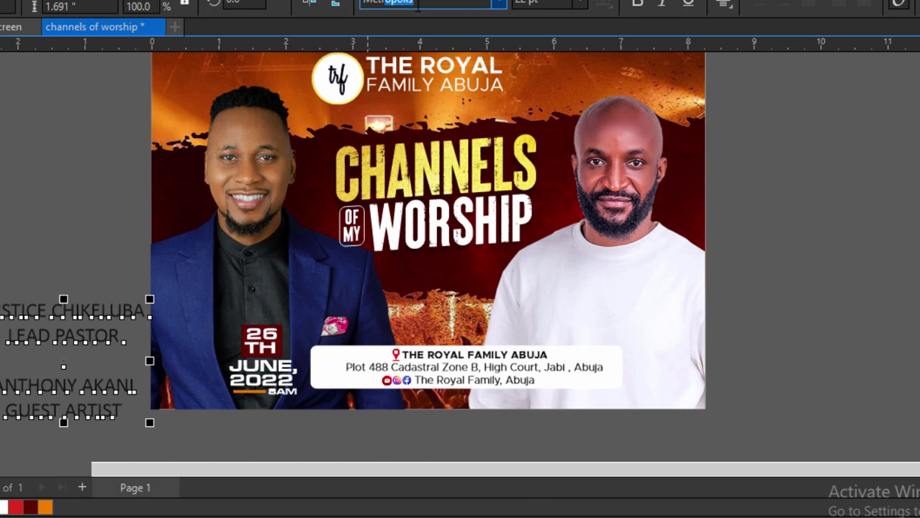
{"action": "key", "text": "Return"}
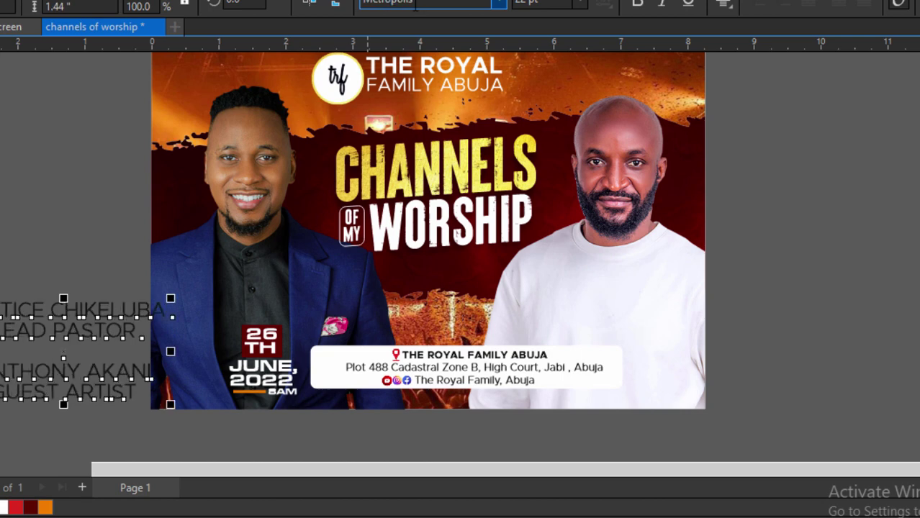
{"action": "left_click", "coordinate": [502, 4]}
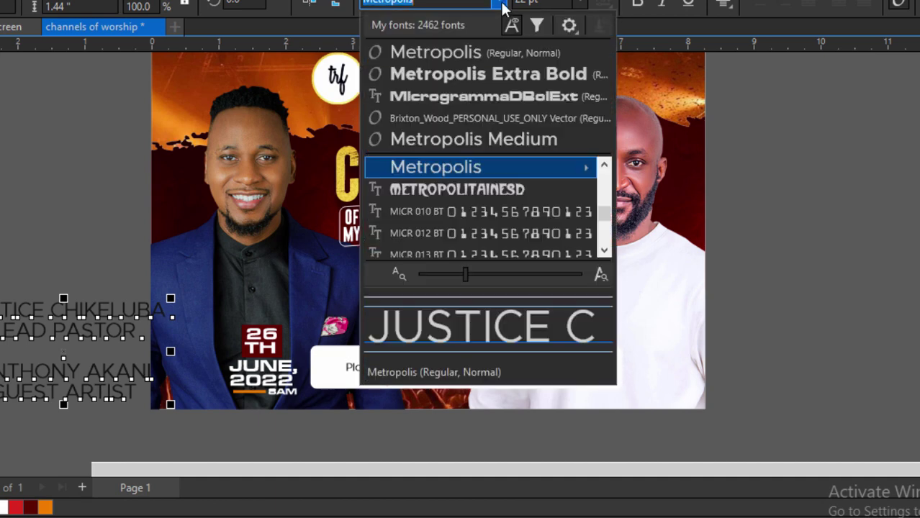
{"action": "left_click", "coordinate": [469, 60]}
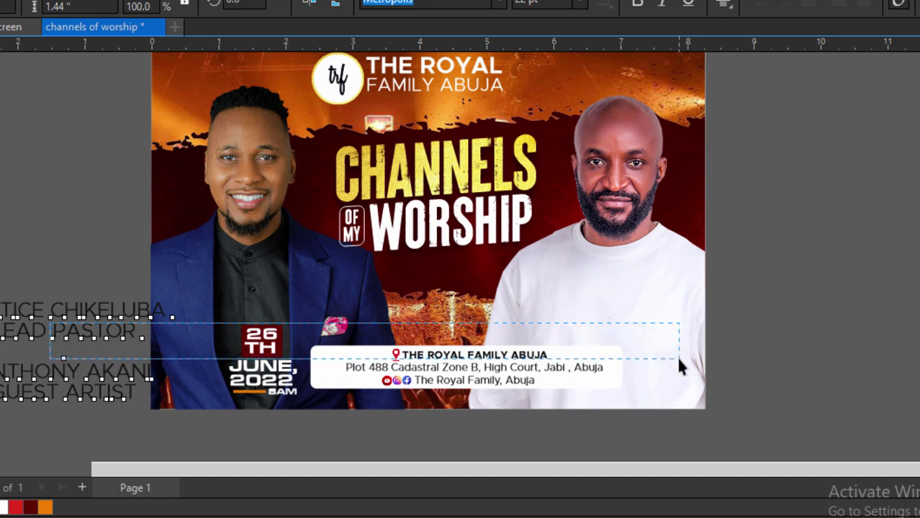
- Split off the lead pastor's name and title, with the surname on its own line
{"action": "left_click_drag", "start_coordinate": [141, 330], "coordinate": [6, 297]}
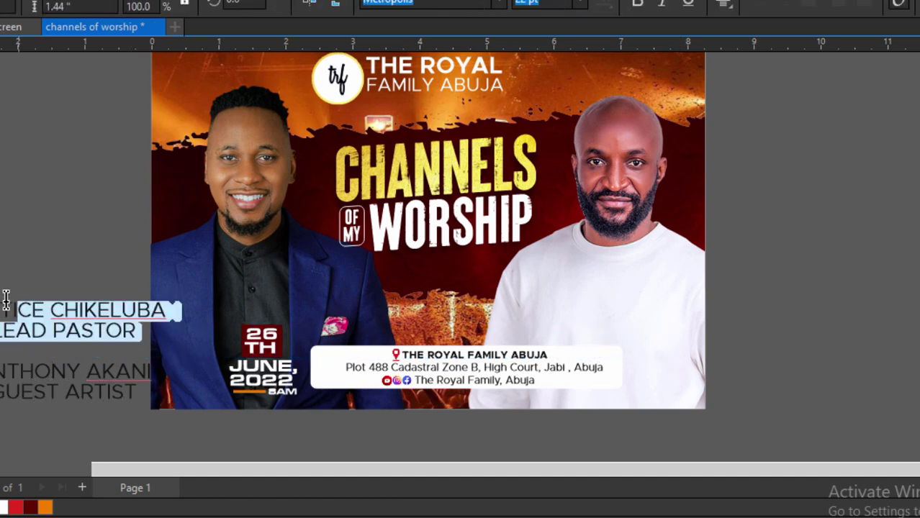
{"action": "key", "text": "Delete"}
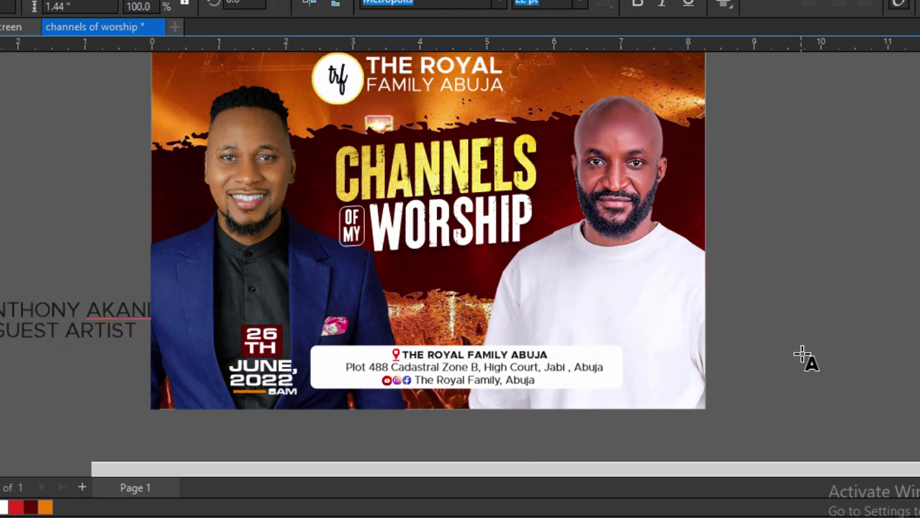
{"action": "key", "text": "ctrl+v"}
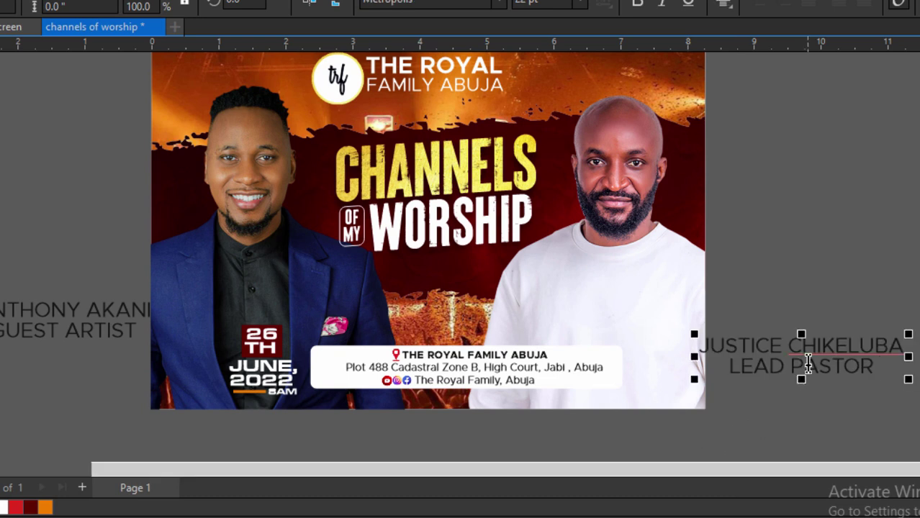
{"action": "left_click", "coordinate": [787, 346]}
{"action": "key", "text": "Return"}
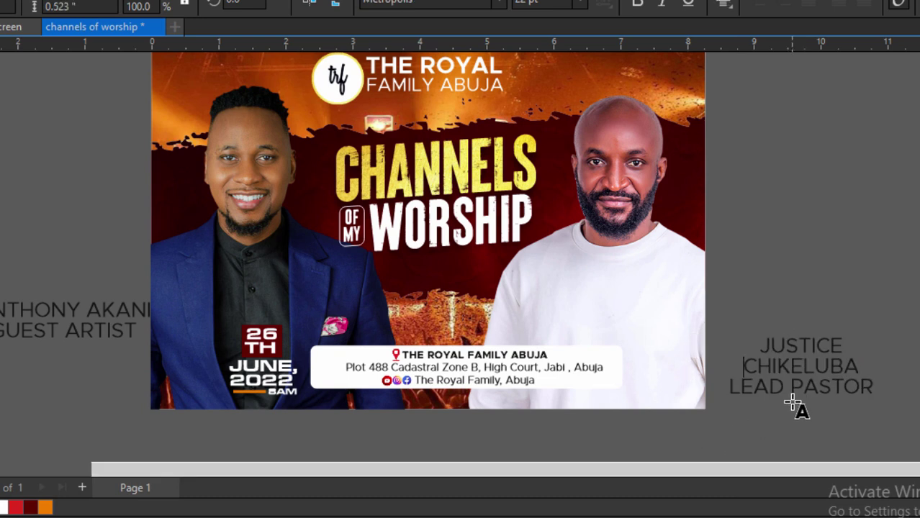
{"action": "key", "text": "Escape"}
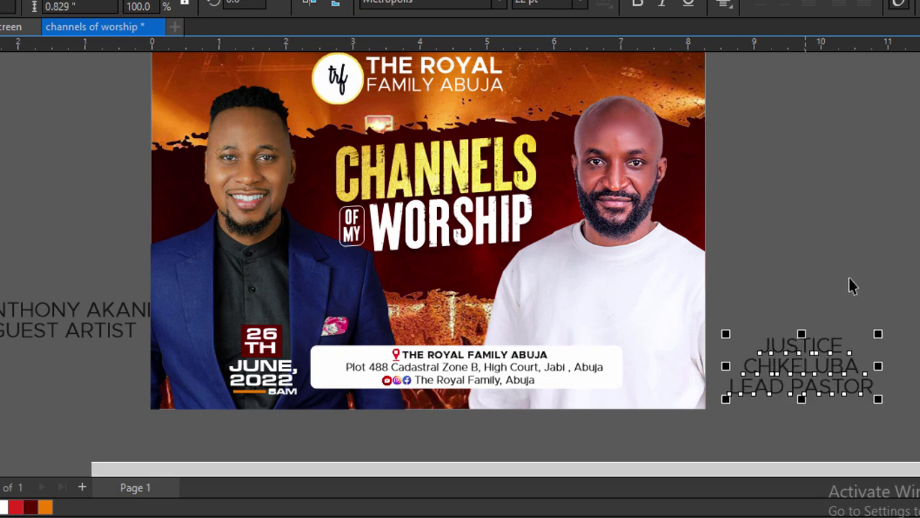
{"action": "left_click", "coordinate": [850, 285]}
- Make the top name line Metropolis Extra Bold
{"action": "left_click", "coordinate": [821, 397]}
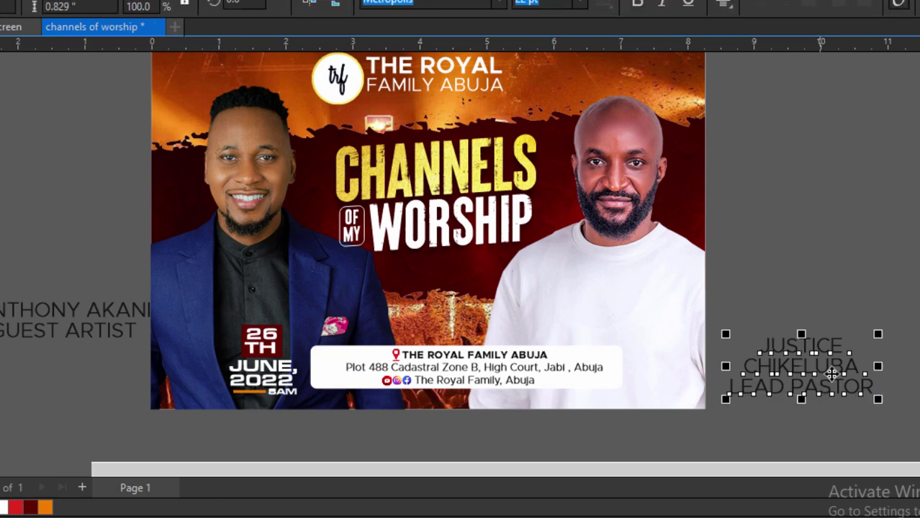
{"action": "key", "text": "ctrl+k"}
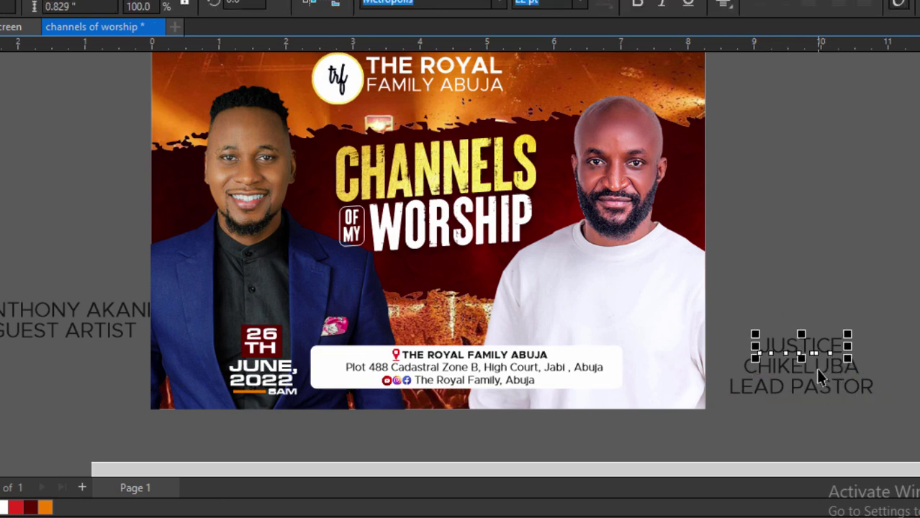
{"action": "left_click", "coordinate": [849, 271]}
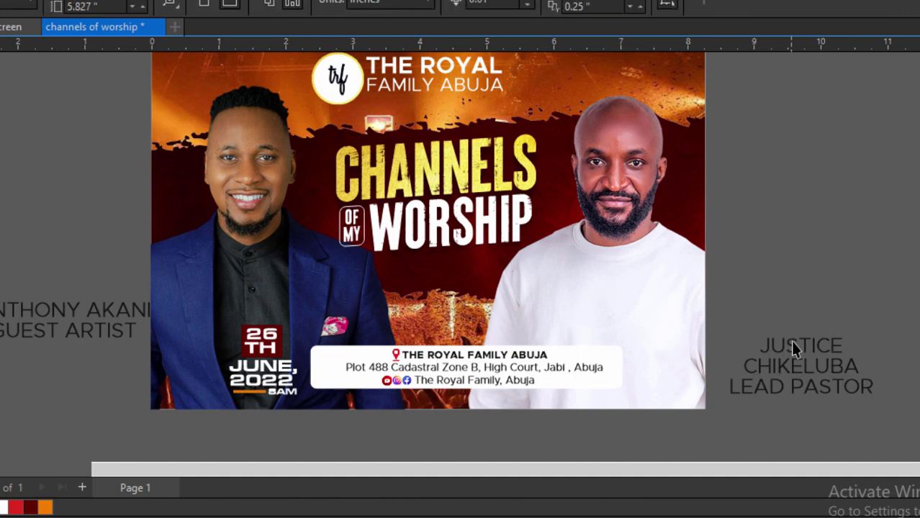
{"action": "left_click", "coordinate": [794, 347]}
{"action": "left_click", "coordinate": [498, 3]}
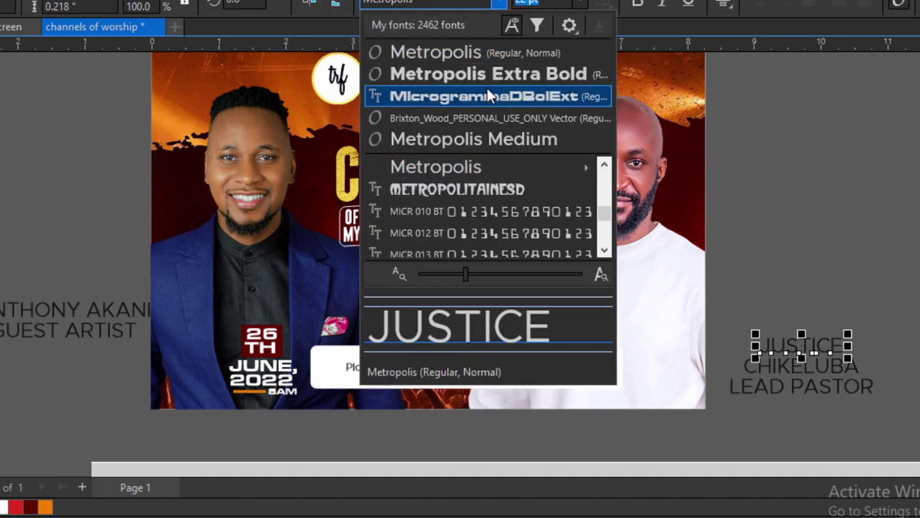
{"action": "left_click", "coordinate": [478, 74]}
- Scale the pastor's name caption down and move it onto his shirt
{"action": "left_click_drag", "start_coordinate": [918, 305], "coordinate": [723, 395]}
{"action": "left_click_drag", "start_coordinate": [917, 303], "coordinate": [670, 403]}
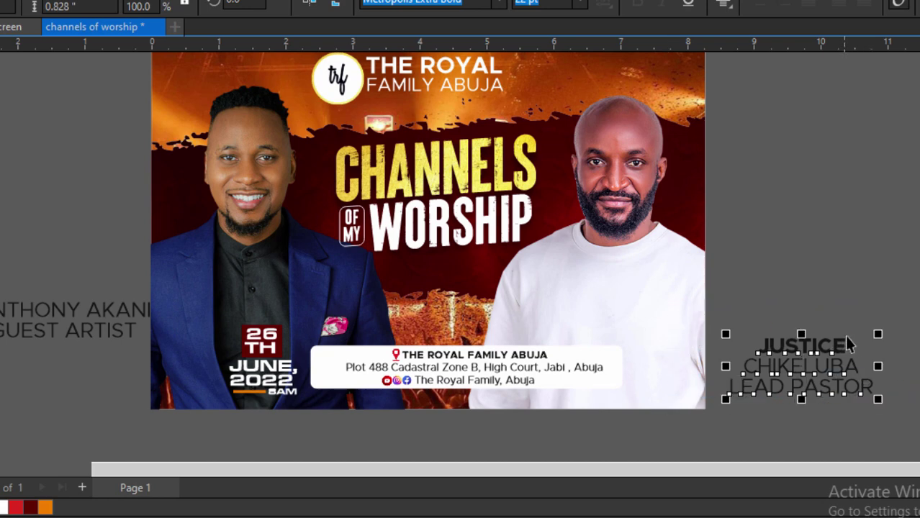
{"action": "left_click_drag", "start_coordinate": [880, 331], "coordinate": [849, 344]}
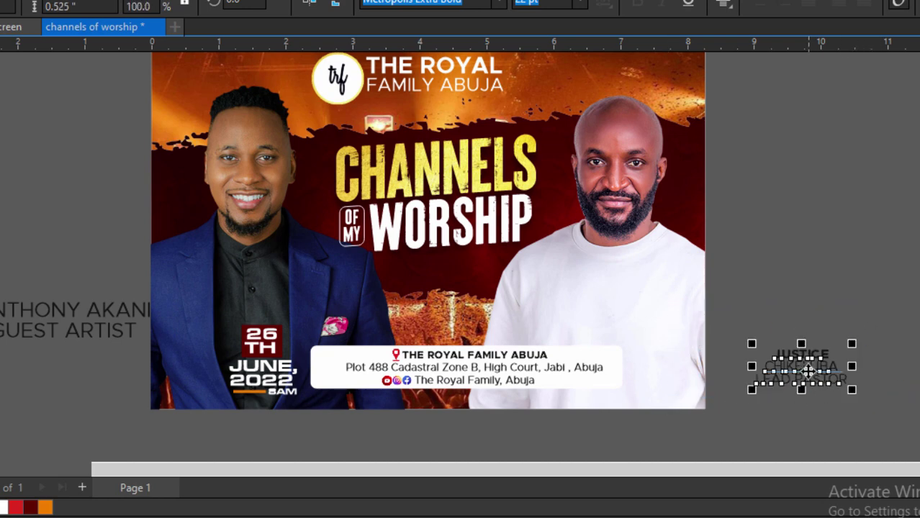
{"action": "left_click_drag", "start_coordinate": [802, 369], "coordinate": [635, 315]}
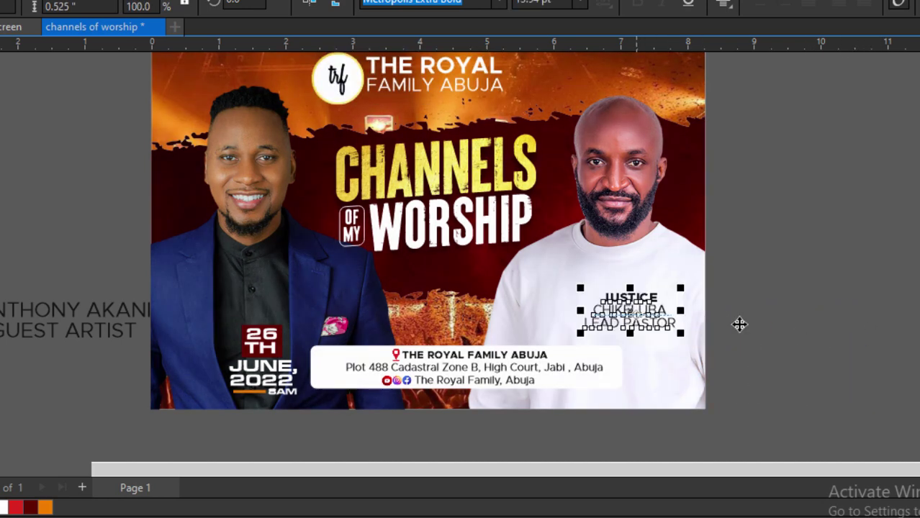
{"action": "left_click", "coordinate": [750, 329]}
- Set LEAD PASTOR to 7 pt, widen its letter spacing, and place it beneath the surname
{"action": "scroll", "coordinate": [610, 326], "scroll_direction": "up", "scroll_amount": 1}
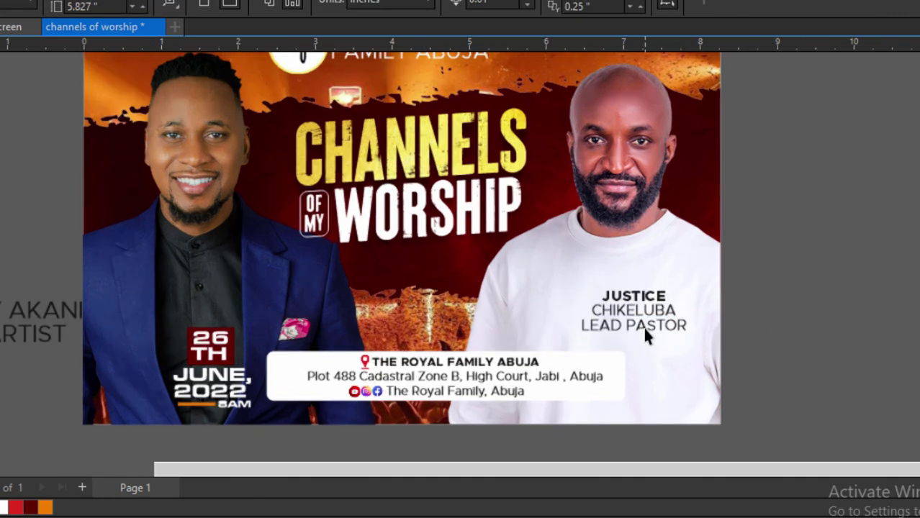
{"action": "double_click", "coordinate": [643, 325]}
{"action": "scroll", "coordinate": [644, 328], "scroll_direction": "up", "scroll_amount": 1}
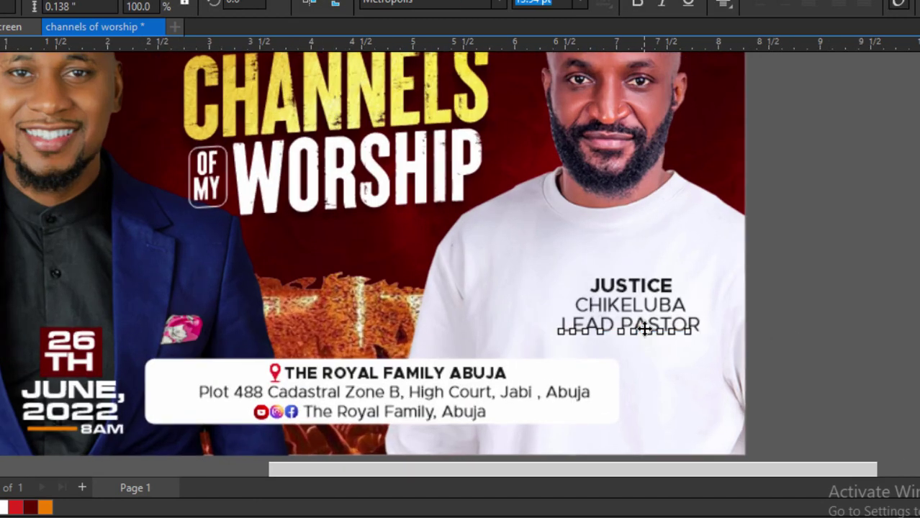
{"action": "left_click", "coordinate": [576, 4]}
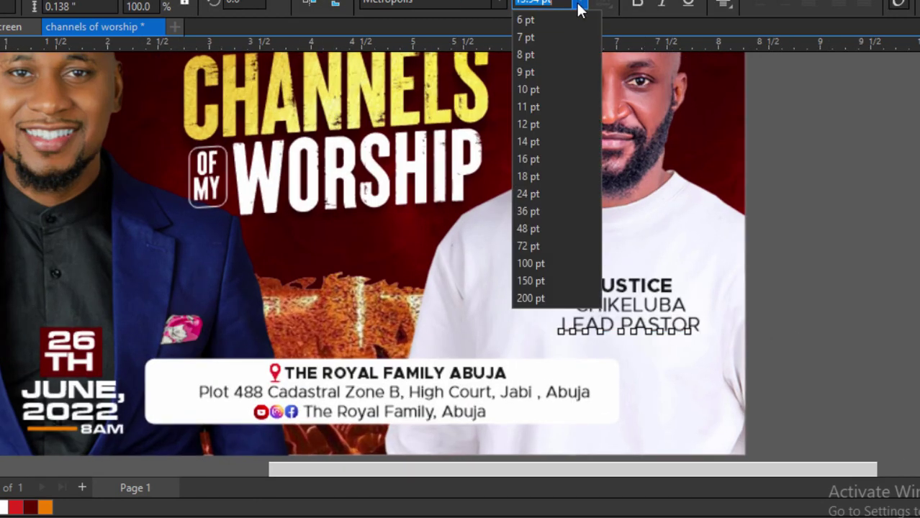
{"action": "left_click", "coordinate": [526, 38]}
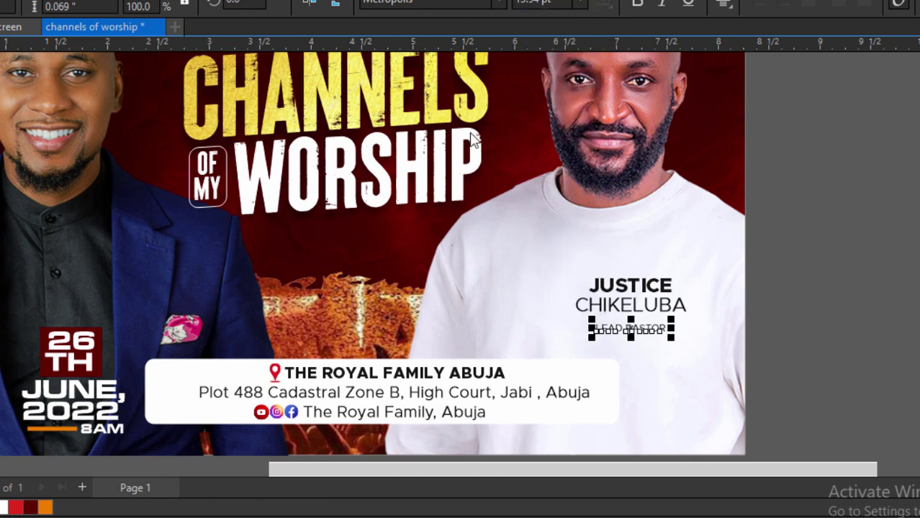
{"action": "key", "text": "F10"}
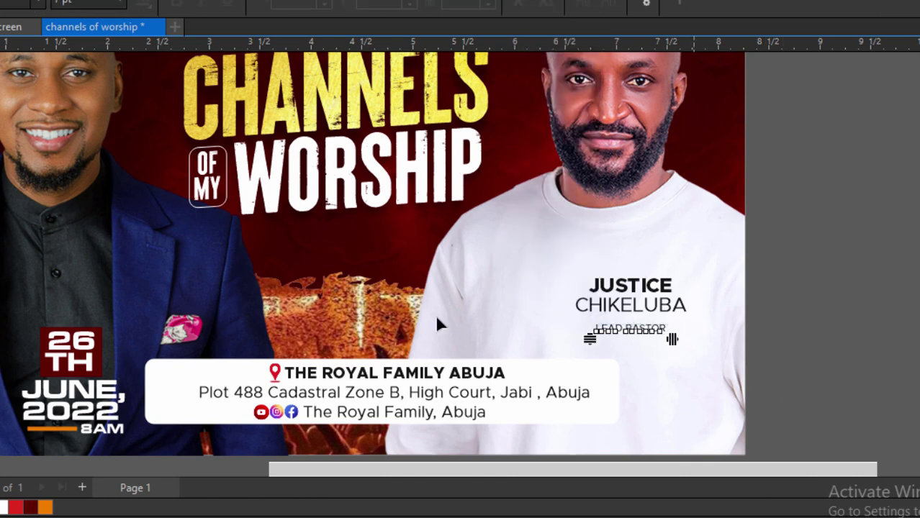
{"action": "left_click_drag", "start_coordinate": [673, 341], "coordinate": [731, 351]}
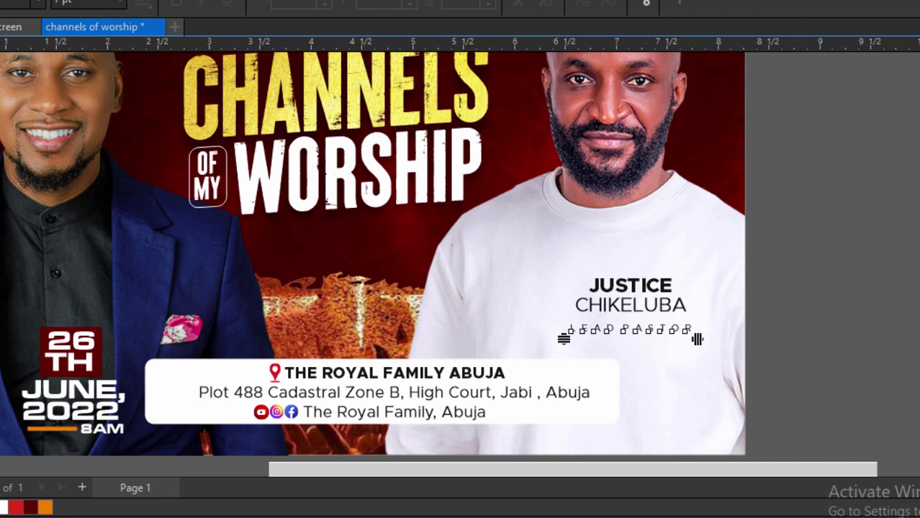
{"action": "scroll", "coordinate": [662, 345], "scroll_direction": "up", "scroll_amount": 1}
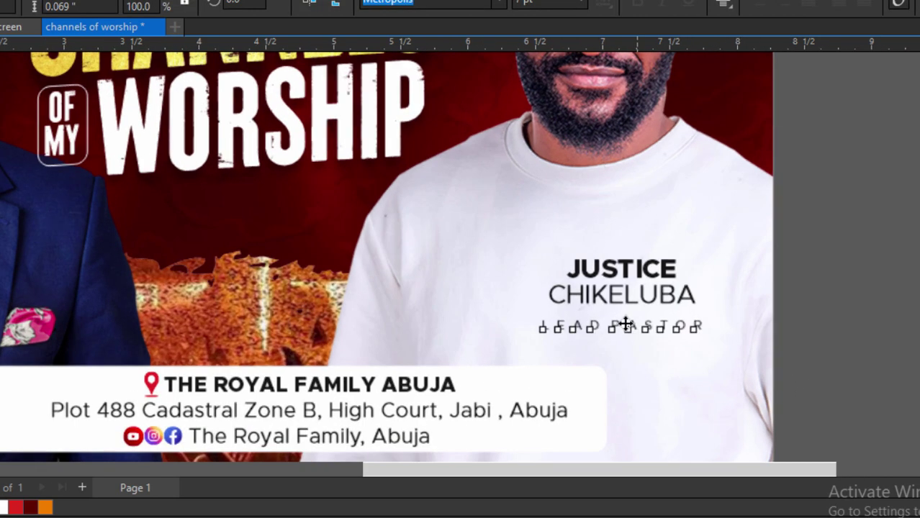
{"action": "left_click_drag", "start_coordinate": [625, 324], "coordinate": [639, 323]}
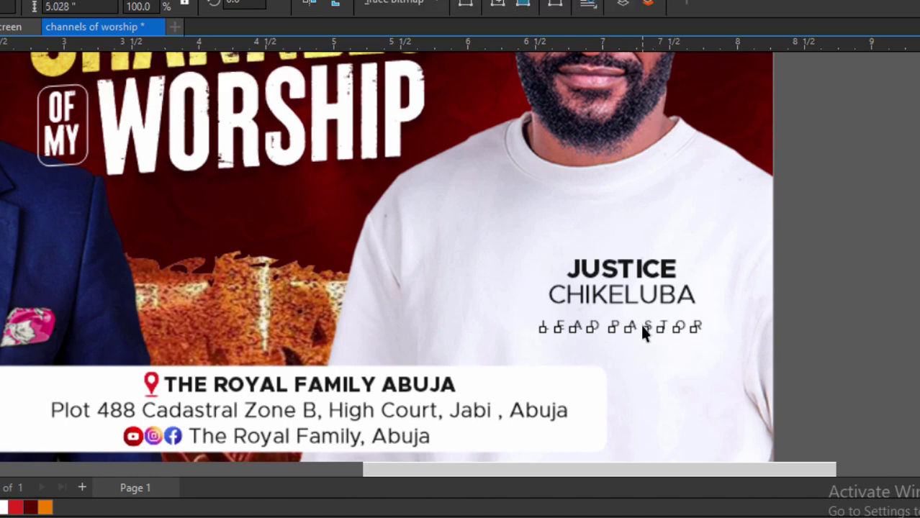
{"action": "key", "text": "ctrl+z"}
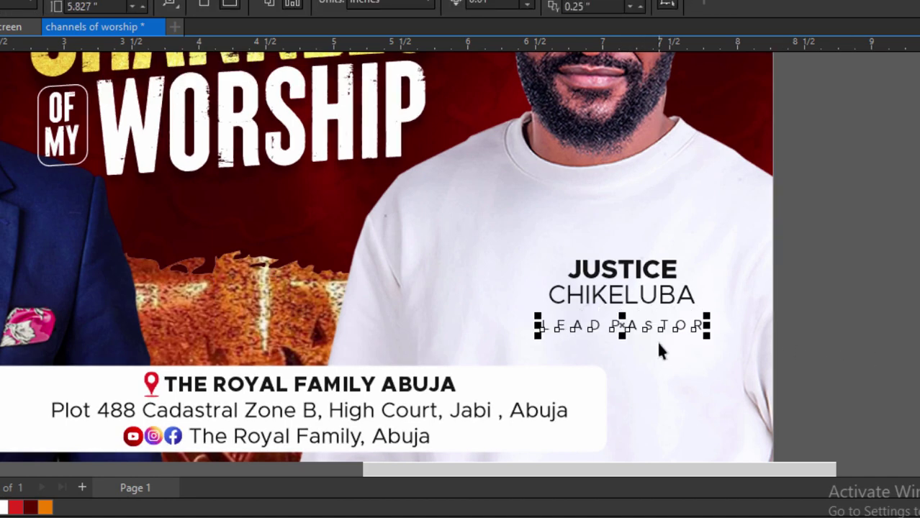
{"action": "left_click_drag", "start_coordinate": [630, 326], "coordinate": [633, 323]}
- Put the guest artist's surname on its own line and make the first name Metropolis Extra Bold
{"action": "left_click", "coordinate": [786, 297]}
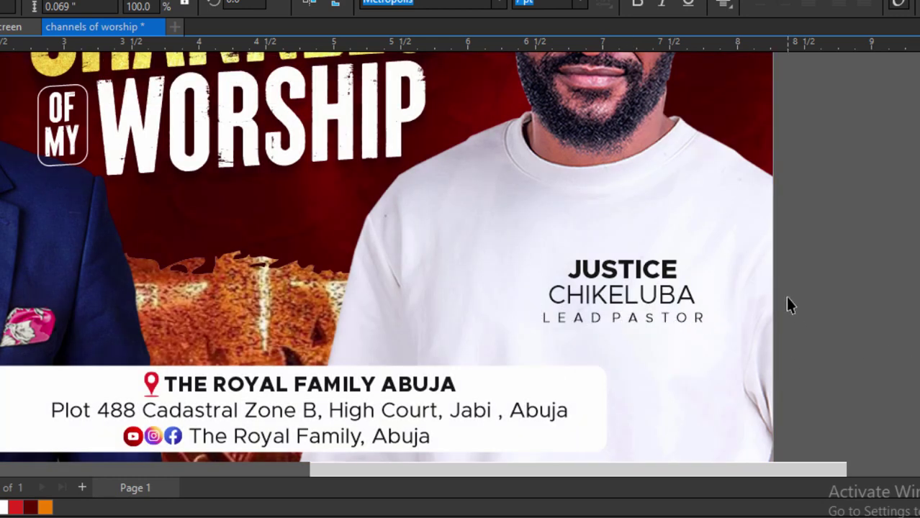
{"action": "scroll", "coordinate": [784, 295], "scroll_direction": "down", "scroll_amount": 3}
{"action": "scroll", "coordinate": [612, 288], "scroll_direction": "up", "scroll_amount": 2}
{"action": "scroll", "coordinate": [272, 256], "scroll_direction": "up", "scroll_amount": 2}
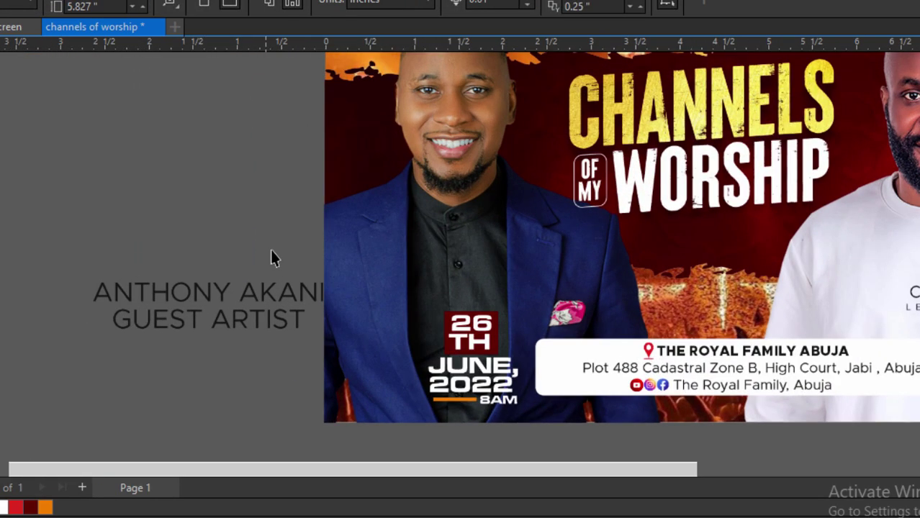
{"action": "scroll", "coordinate": [248, 306], "scroll_direction": "up", "scroll_amount": 2}
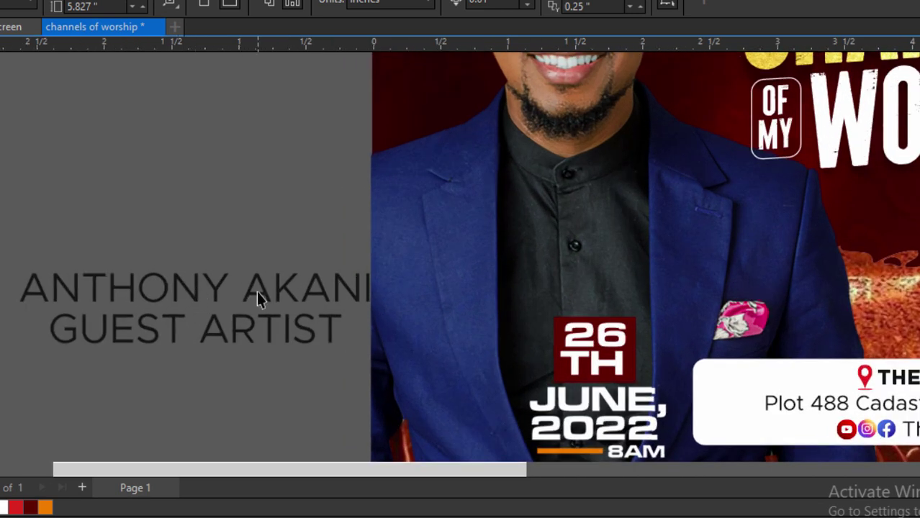
{"action": "left_click", "coordinate": [239, 303]}
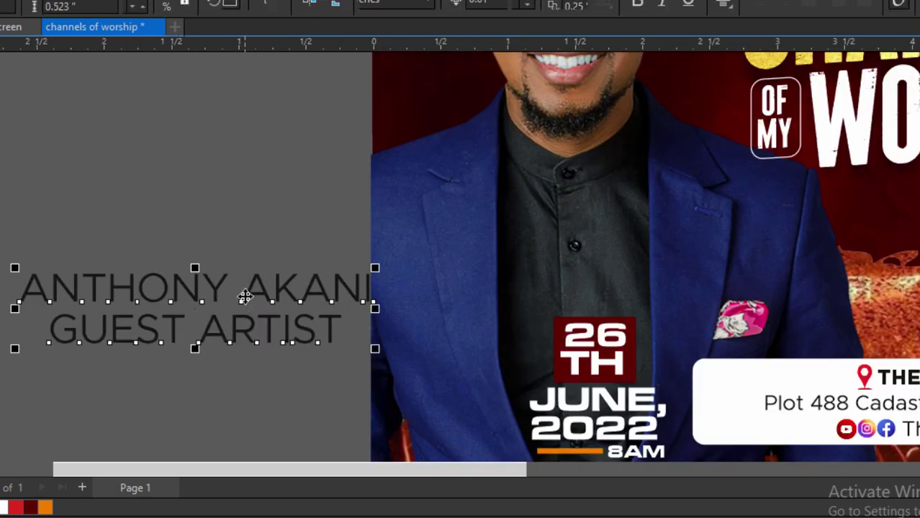
{"action": "double_click", "coordinate": [248, 292]}
{"action": "key", "text": "Return"}
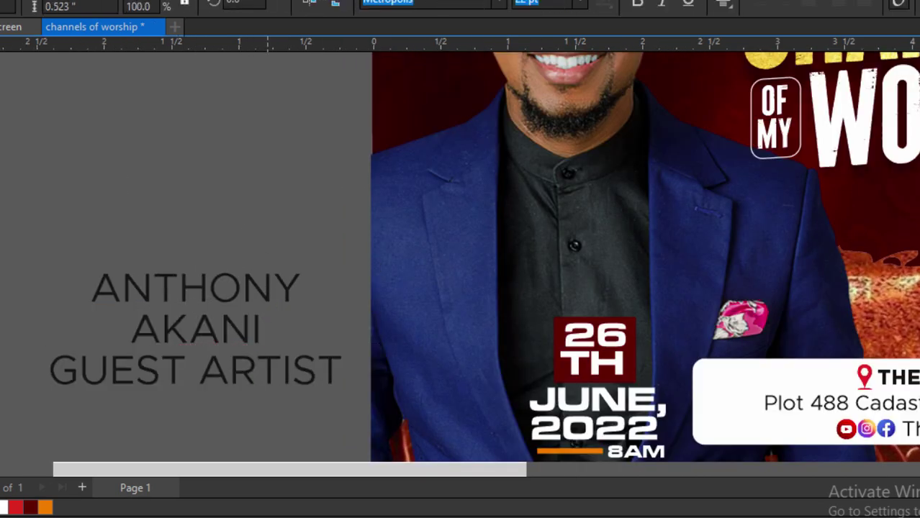
{"action": "key", "text": "ctrl+space"}
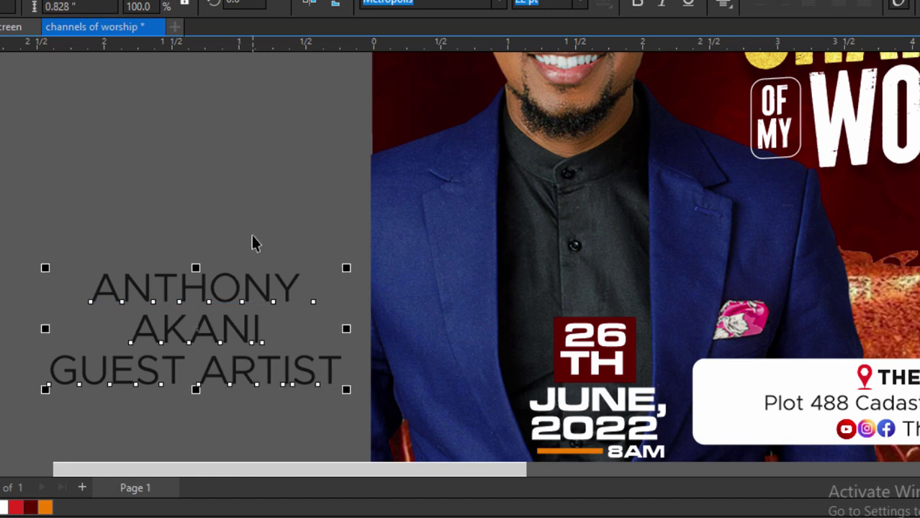
{"action": "key", "text": "ctrl+k"}
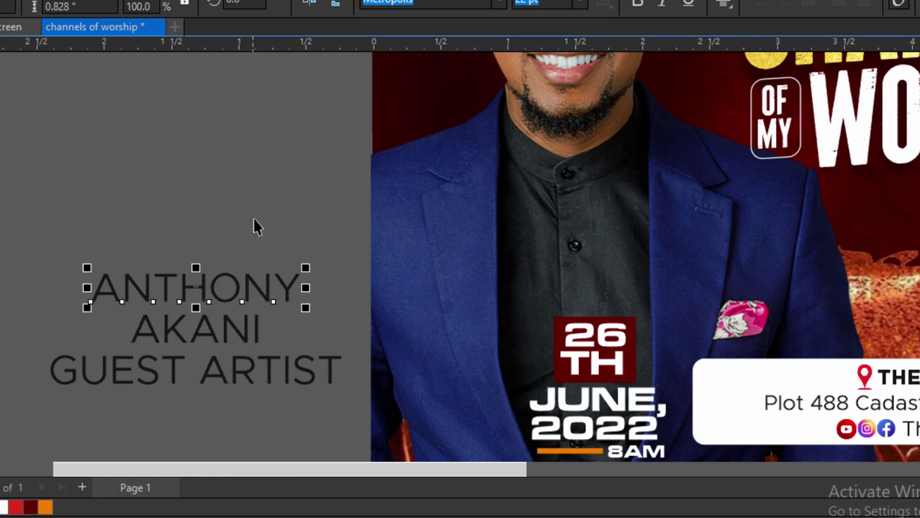
{"action": "left_click", "coordinate": [498, 5]}
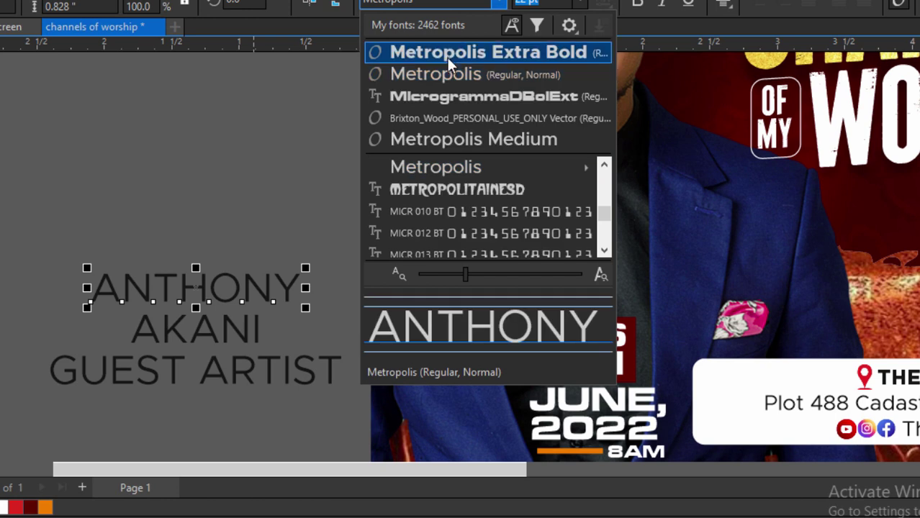
{"action": "left_click", "coordinate": [448, 54]}
- Set GUEST ARTIST to 7 pt with wide letter spacing, placed under the surname
{"action": "left_click", "coordinate": [33, 246]}
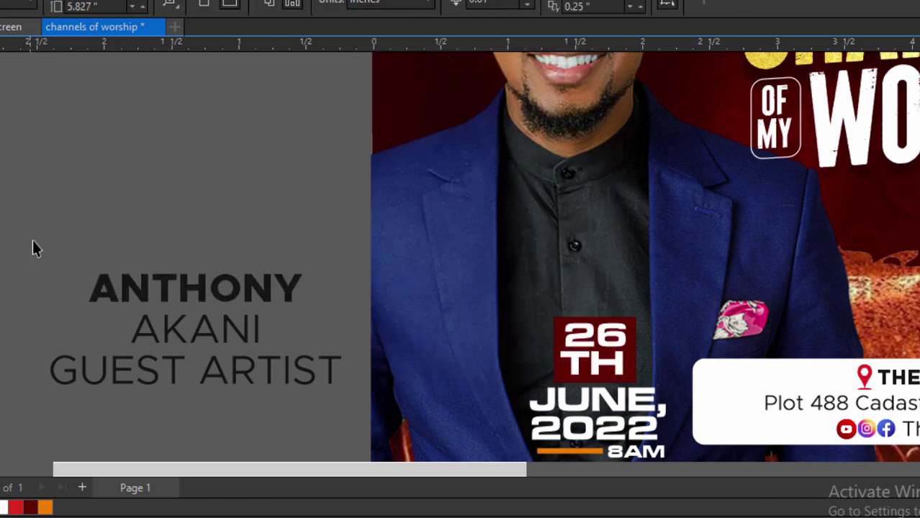
{"action": "left_click", "coordinate": [246, 380]}
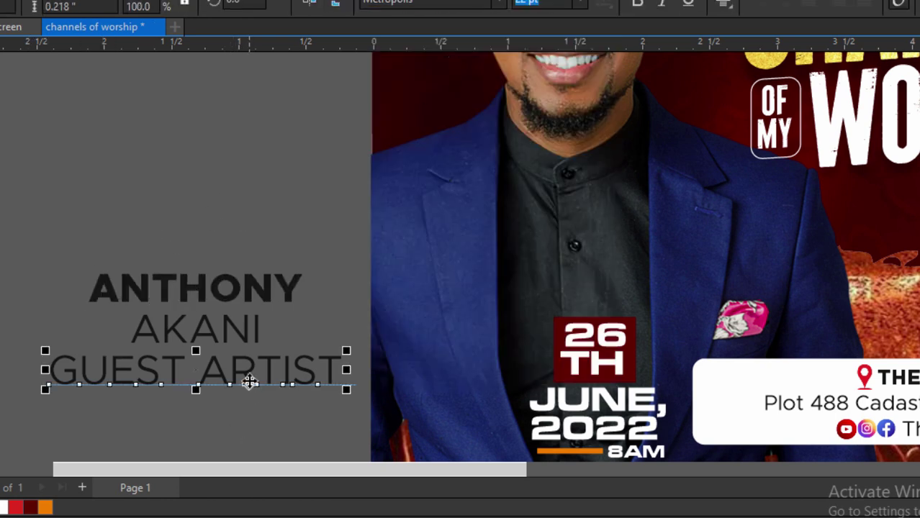
{"action": "left_click", "coordinate": [587, 6]}
{"action": "left_click", "coordinate": [545, 39]}
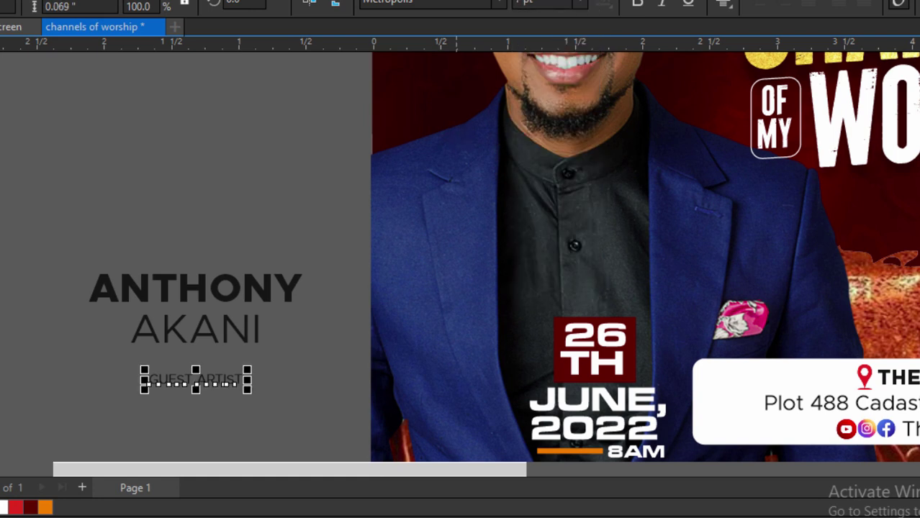
{"action": "key", "text": "F10"}
{"action": "left_click_drag", "start_coordinate": [249, 391], "coordinate": [331, 410]}
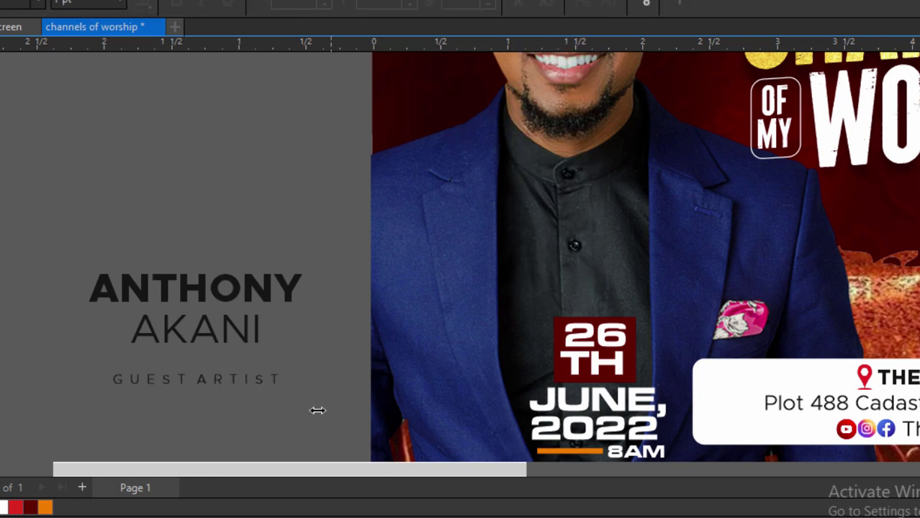
{"action": "key", "text": "space"}
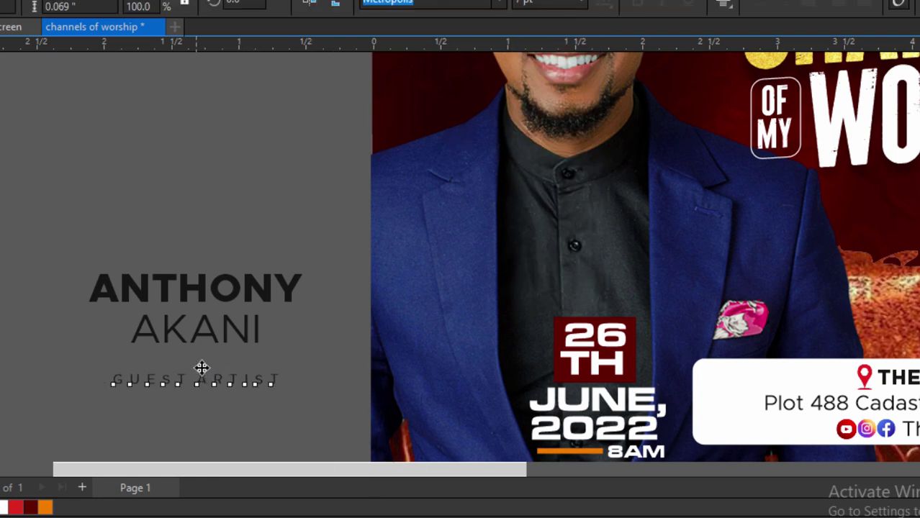
{"action": "left_click_drag", "start_coordinate": [202, 374], "coordinate": [201, 350]}
- Nudge the first name, then scale the caption down and place it on the guest artist's chest
{"action": "key", "text": "space"}
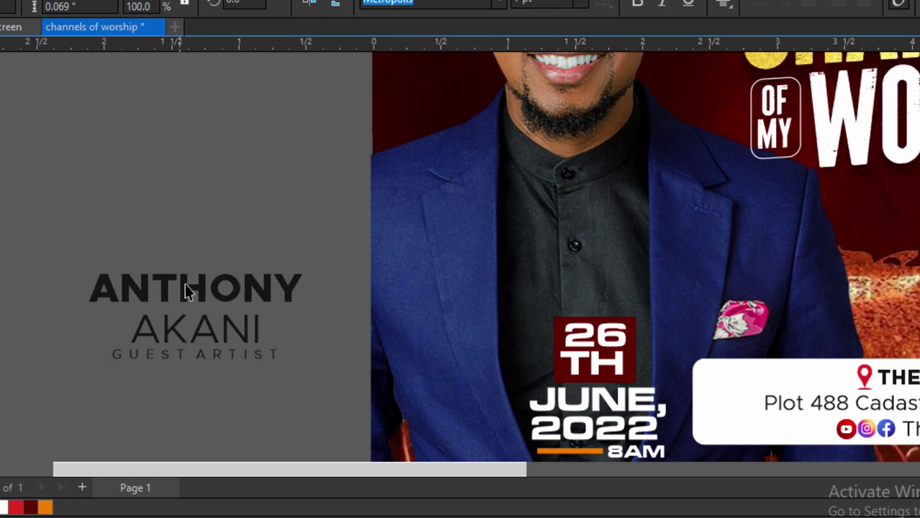
{"action": "left_click", "coordinate": [184, 290]}
{"action": "left_click_drag", "start_coordinate": [185, 290], "coordinate": [188, 298]}
{"action": "key", "text": "space"}
{"action": "left_click_drag", "start_coordinate": [46, 241], "coordinate": [349, 427]}
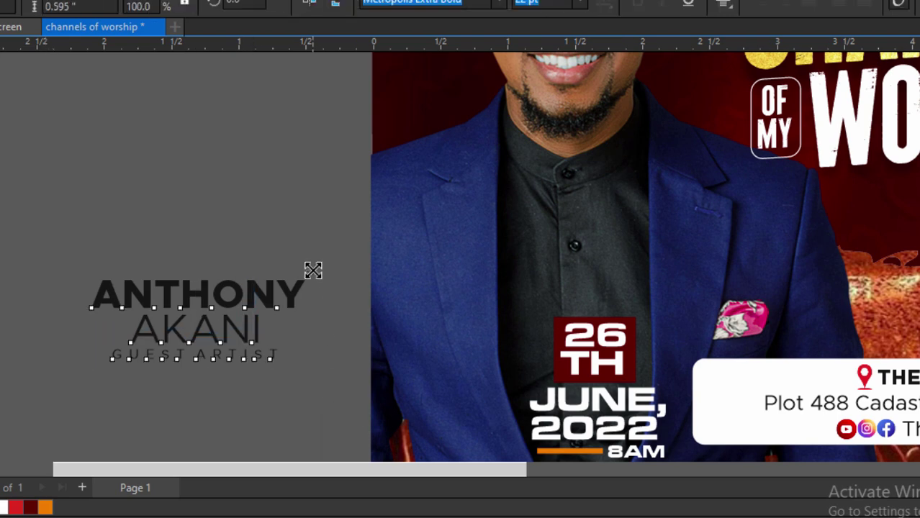
{"action": "left_click_drag", "start_coordinate": [39, 238], "coordinate": [367, 417]}
{"action": "left_click_drag", "start_coordinate": [309, 271], "coordinate": [235, 305]}
{"action": "scroll", "coordinate": [152, 329], "scroll_direction": "down", "scroll_amount": 2}
{"action": "left_click_drag", "start_coordinate": [151, 328], "coordinate": [515, 288]}
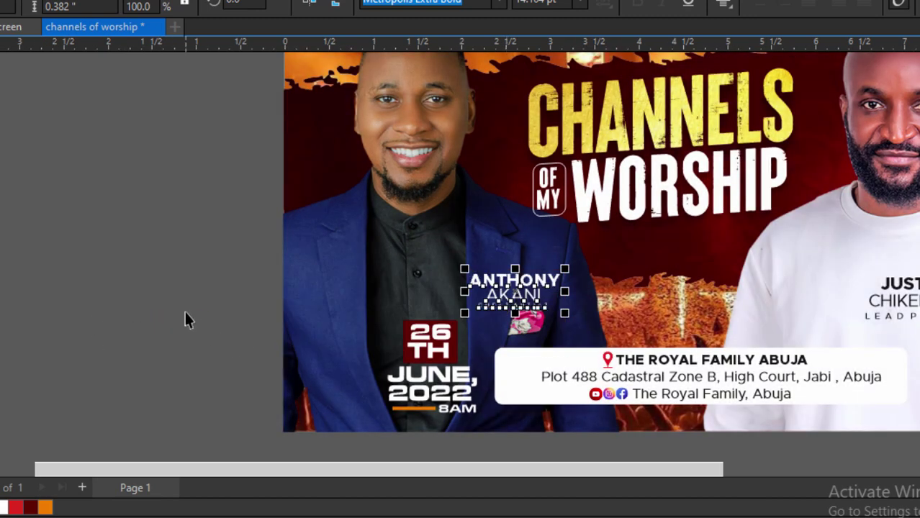
{"action": "scroll", "coordinate": [20, 318], "scroll_direction": "down", "scroll_amount": 2}
{"action": "left_click", "coordinate": [680, 370]}
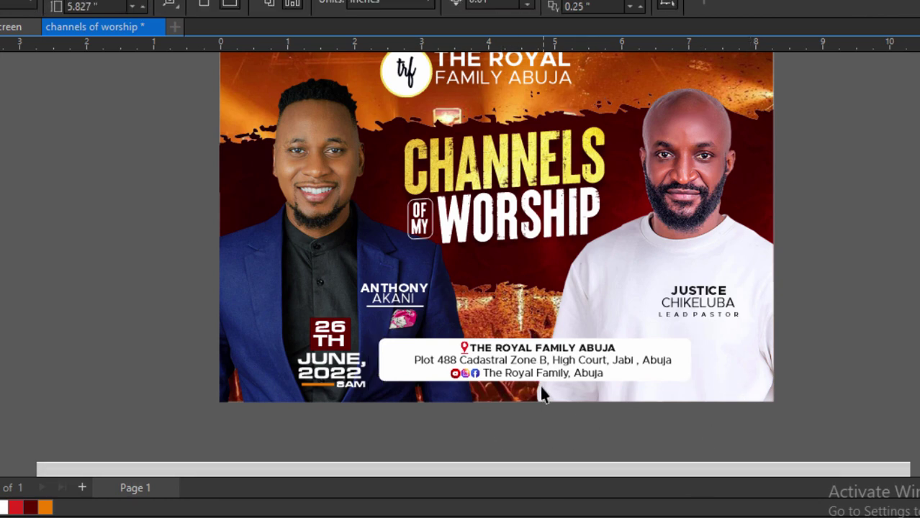
- Enlarge the venue heading to about 146% and set the location pin just before 'THE'
{"action": "scroll", "coordinate": [540, 385], "scroll_direction": "up", "scroll_amount": 1}
{"action": "scroll", "coordinate": [416, 343], "scroll_direction": "up", "scroll_amount": 1}
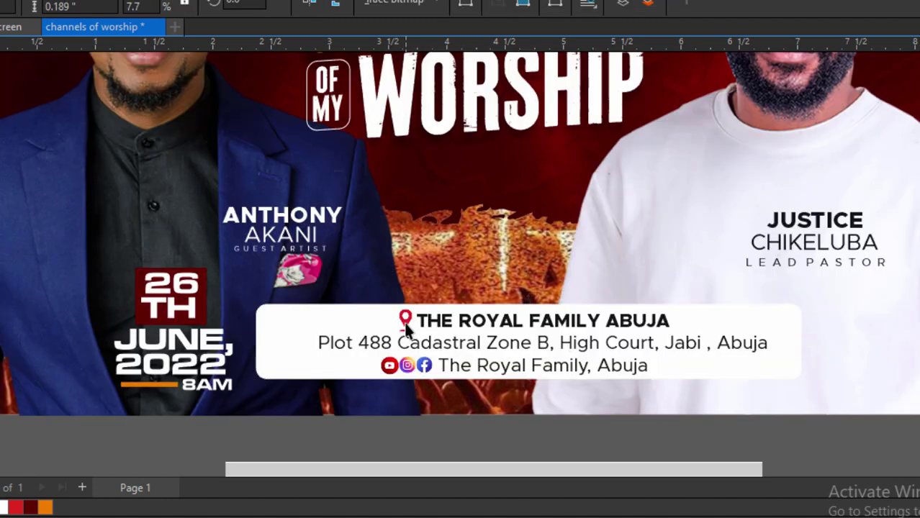
{"action": "left_click_drag", "start_coordinate": [405, 322], "coordinate": [365, 325]}
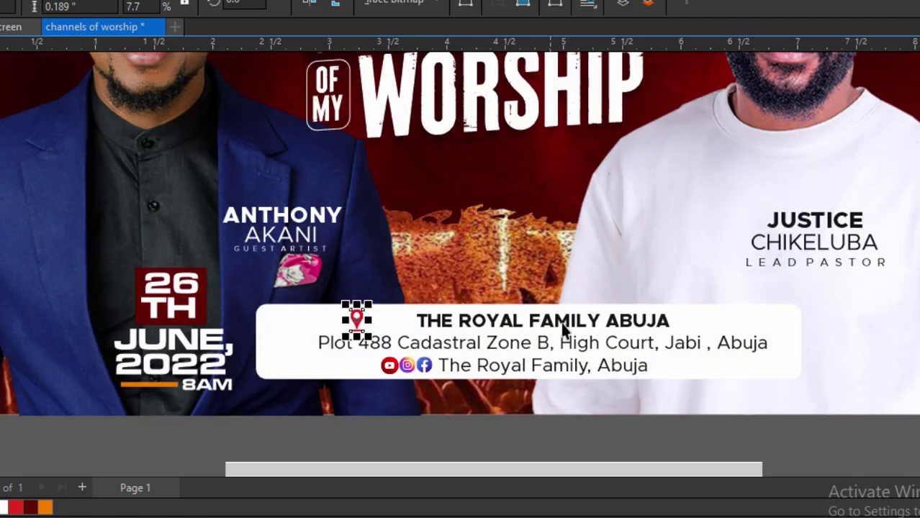
{"action": "left_click", "coordinate": [662, 320]}
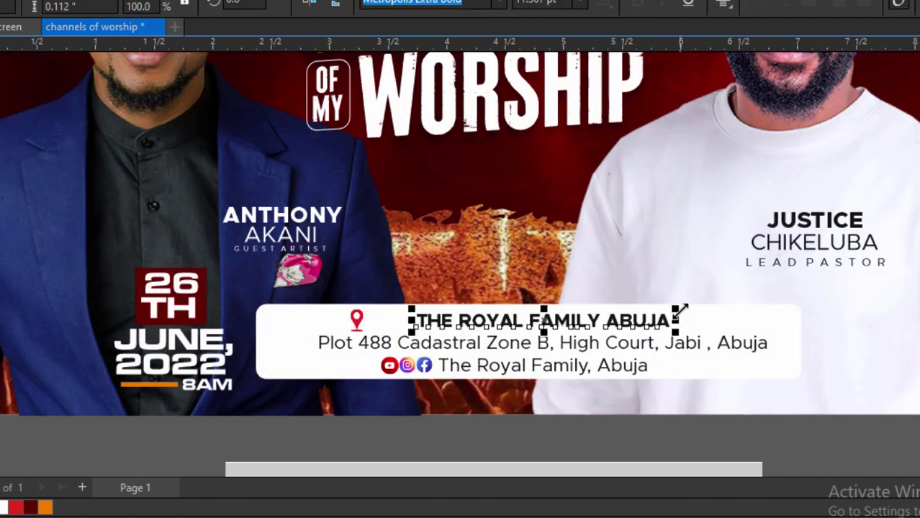
{"action": "key", "text": "Escape"}
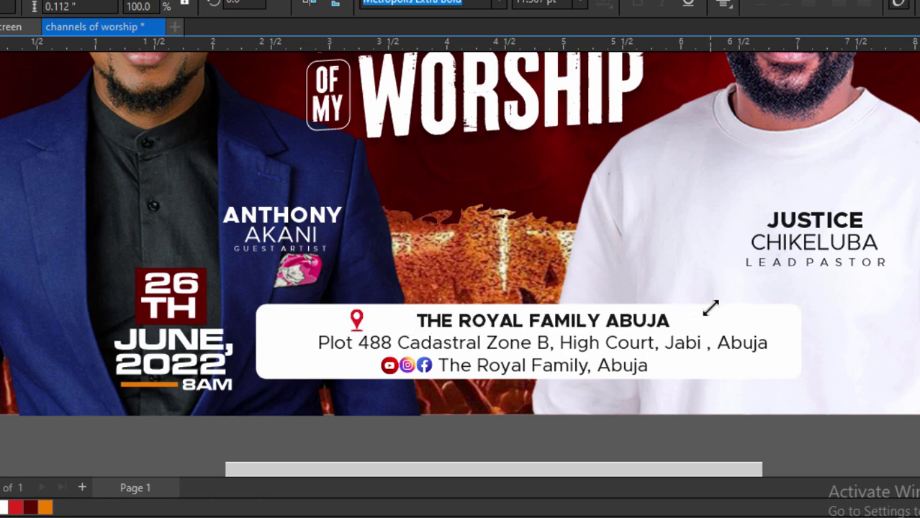
{"action": "left_click_drag", "start_coordinate": [710, 308], "coordinate": [739, 303]}
{"action": "key", "text": "Escape"}
{"action": "scroll", "coordinate": [366, 347], "scroll_direction": "up", "scroll_amount": 1}
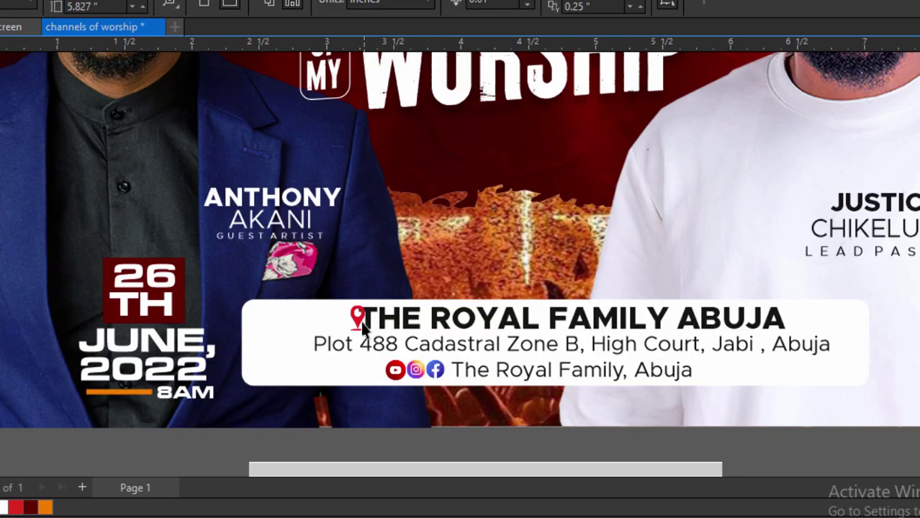
{"action": "left_click", "coordinate": [359, 322]}
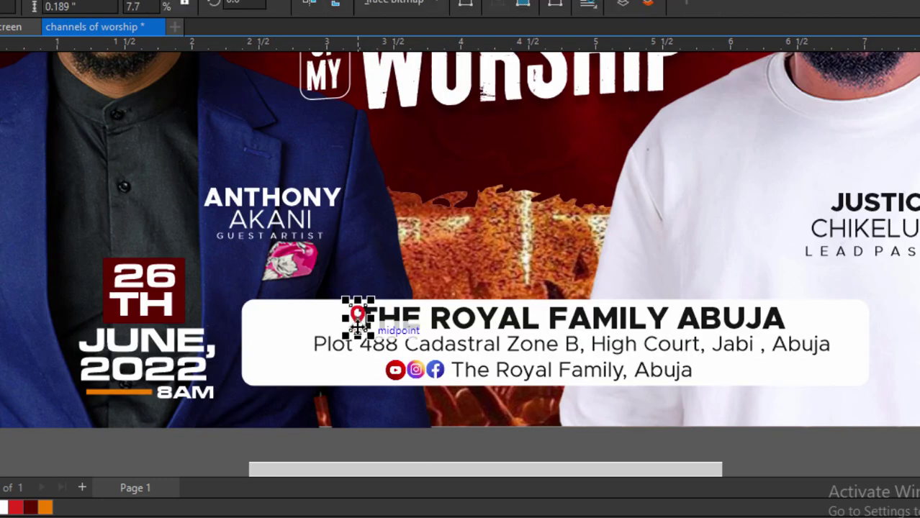
{"action": "left_click_drag", "start_coordinate": [360, 322], "coordinate": [340, 324]}
{"action": "scroll", "coordinate": [338, 327], "scroll_direction": "up", "scroll_amount": 1}
{"action": "scroll", "coordinate": [413, 349], "scroll_direction": "down", "scroll_amount": 1}
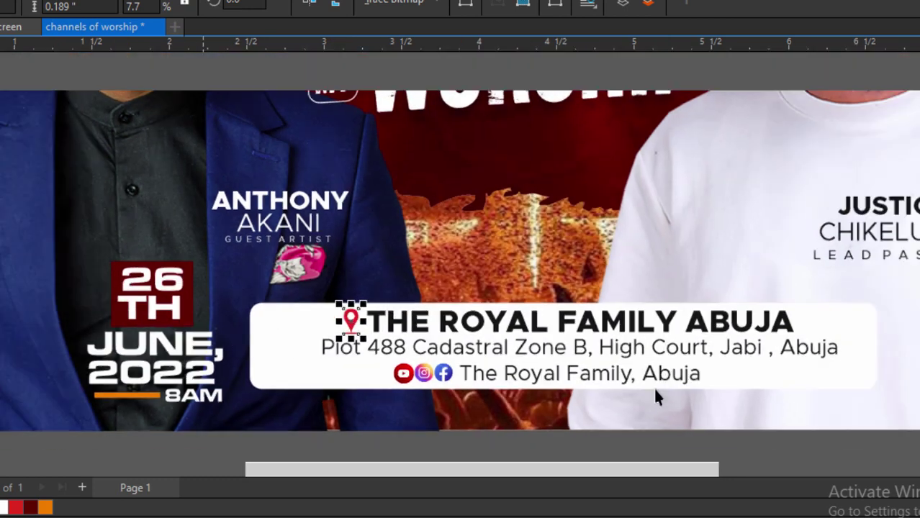
- Give the white rounded venue box a drop shadow below it
{"action": "left_click", "coordinate": [869, 377]}
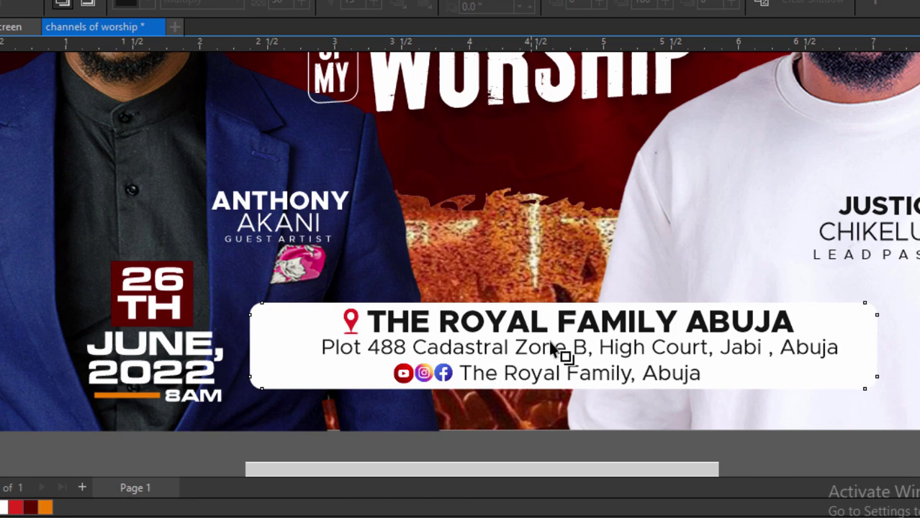
{"action": "left_click_drag", "start_coordinate": [565, 356], "coordinate": [561, 399]}
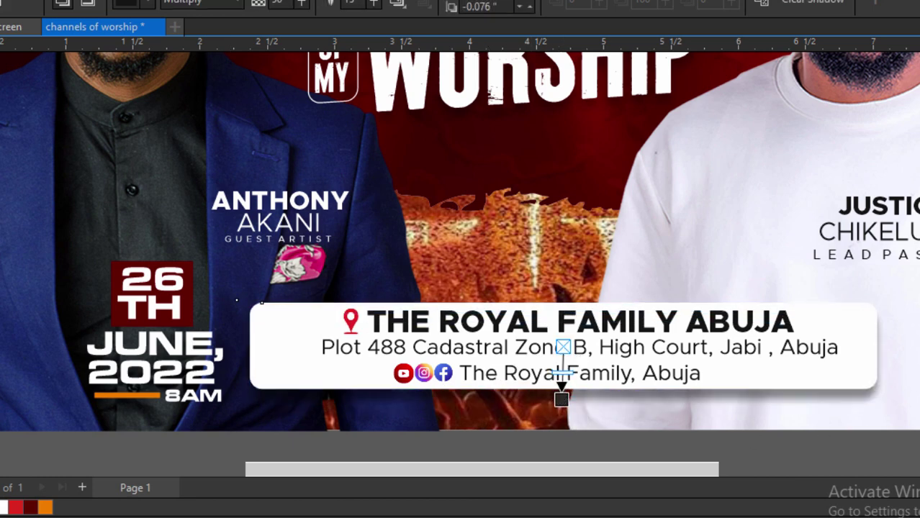
{"action": "scroll", "coordinate": [582, 306], "scroll_direction": "down", "scroll_amount": 2}
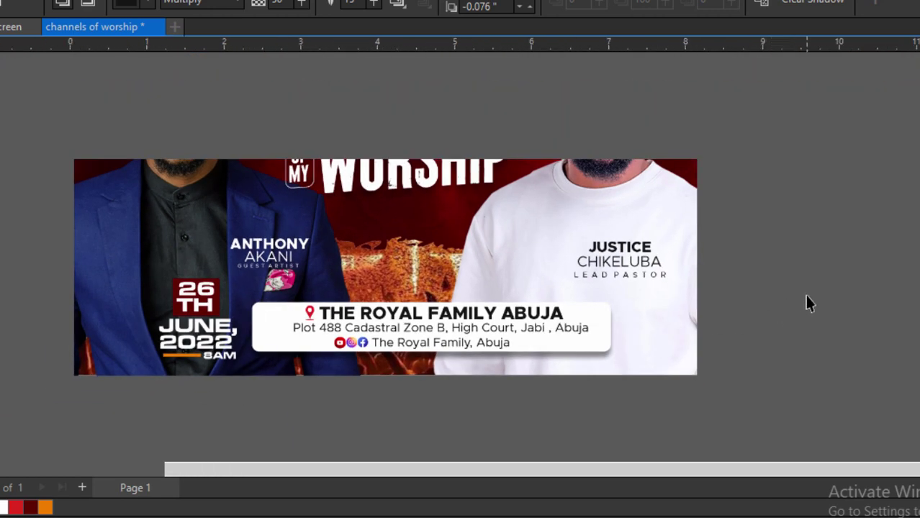
- Stretch the Channels of My Worship title group wider on both sides
{"action": "scroll", "coordinate": [806, 302], "scroll_direction": "down", "scroll_amount": 2}
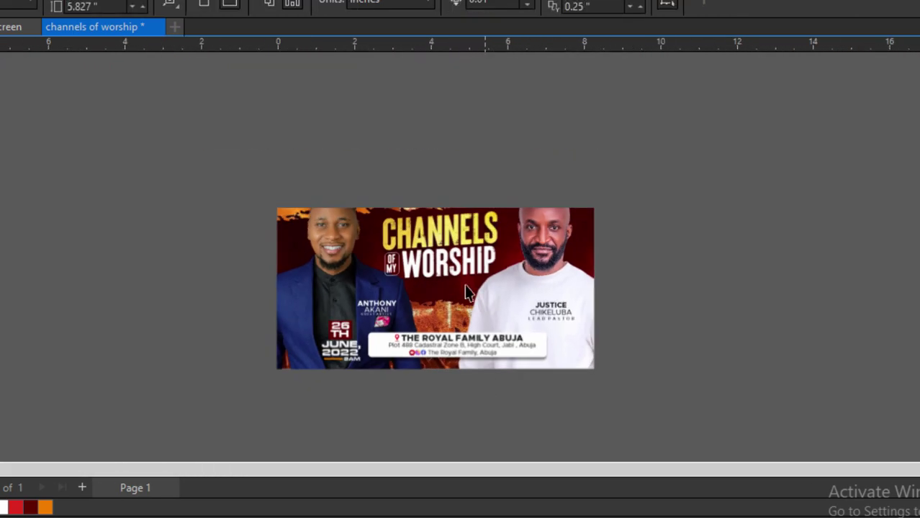
{"action": "scroll", "coordinate": [444, 230], "scroll_direction": "up", "scroll_amount": 3}
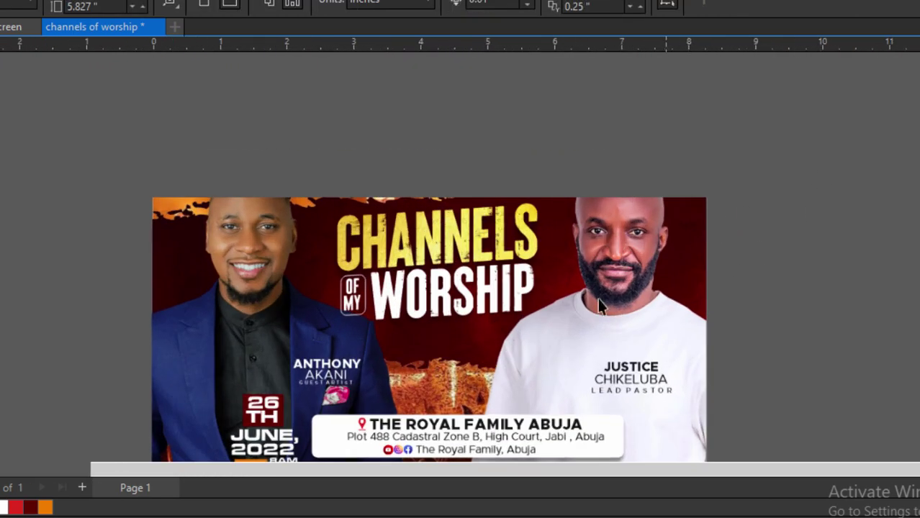
{"action": "left_click_drag", "start_coordinate": [820, 177], "coordinate": [296, 353]}
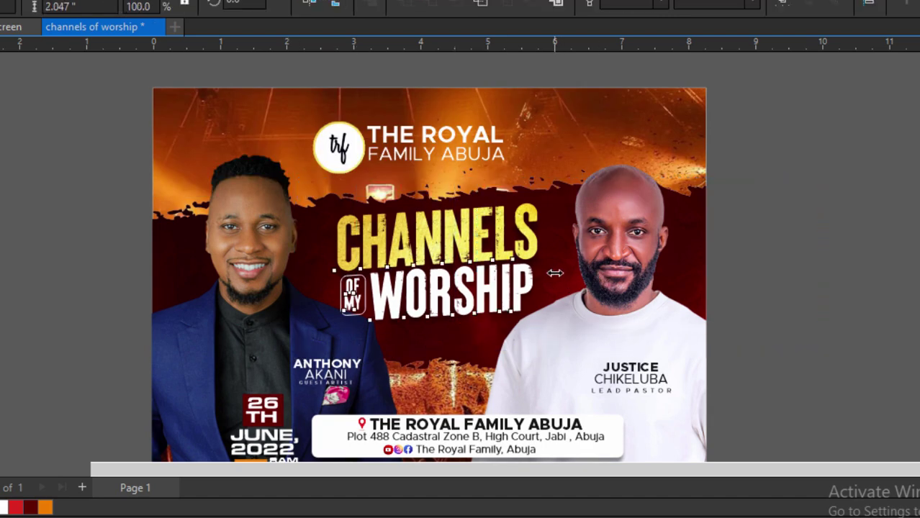
{"action": "left_click_drag", "start_coordinate": [554, 272], "coordinate": [570, 271]}
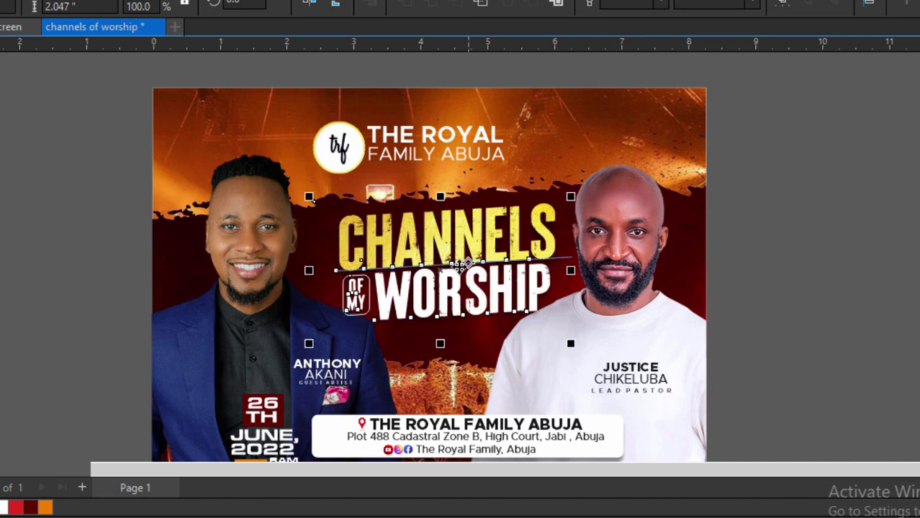
{"action": "left_click_drag", "start_coordinate": [309, 271], "coordinate": [299, 271]}
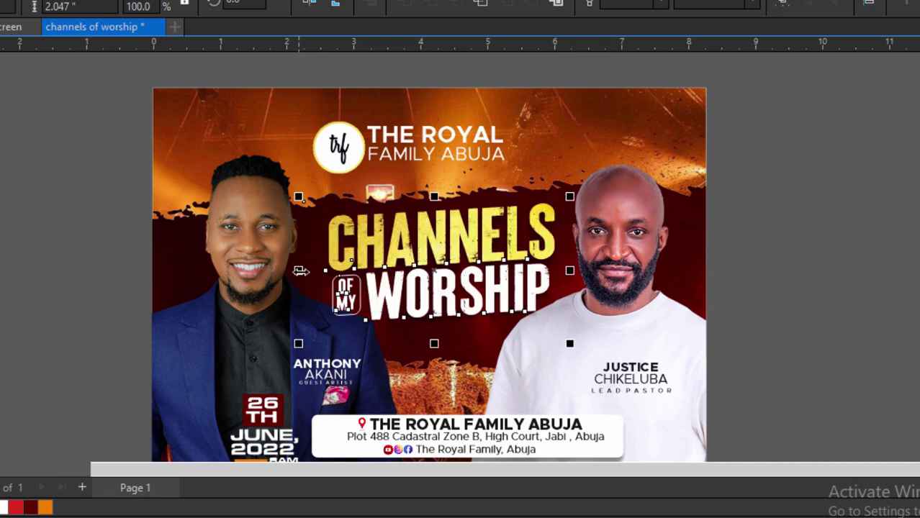
{"action": "left_click", "coordinate": [818, 290]}
- Drag the lens-flare image from File Explorer into the CorelDRAW document
{"action": "scroll", "coordinate": [571, 374], "scroll_direction": "down", "scroll_amount": 1}
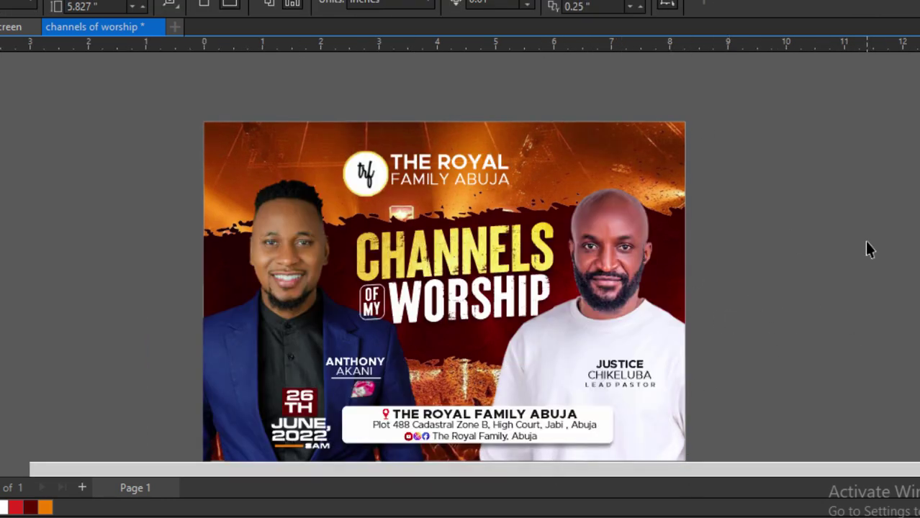
{"action": "key", "text": "alt+Tab"}
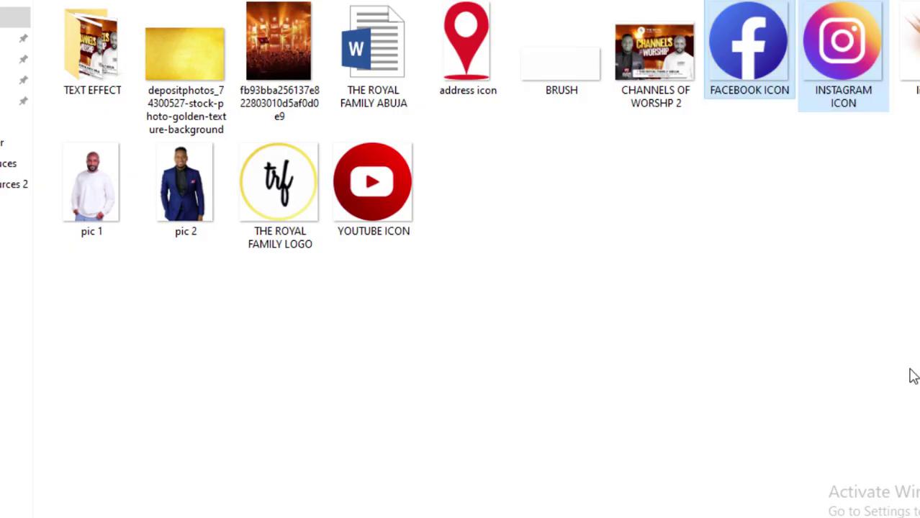
{"action": "left_click_drag", "start_coordinate": [905, 51], "coordinate": [734, 285]}
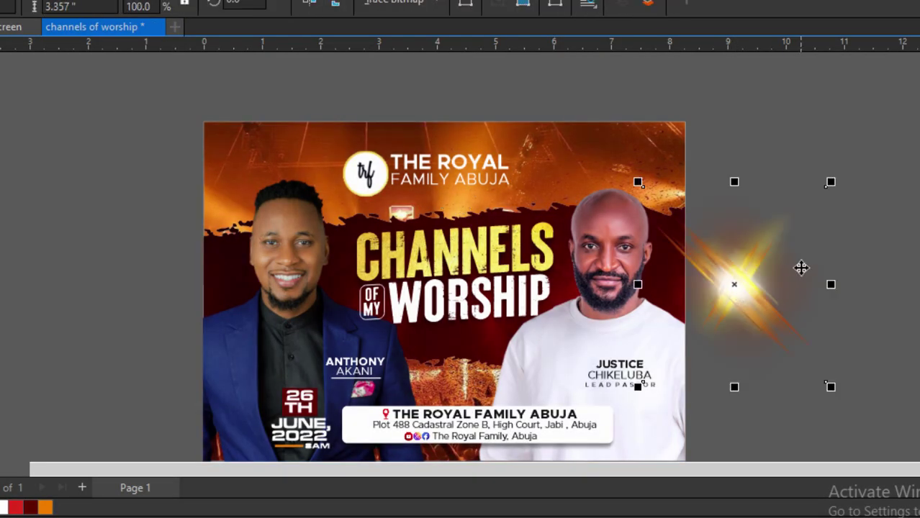
- Place the lens flare on the poster beside the logo, scaled down to about 76%
{"action": "left_click_drag", "start_coordinate": [801, 268], "coordinate": [414, 219]}
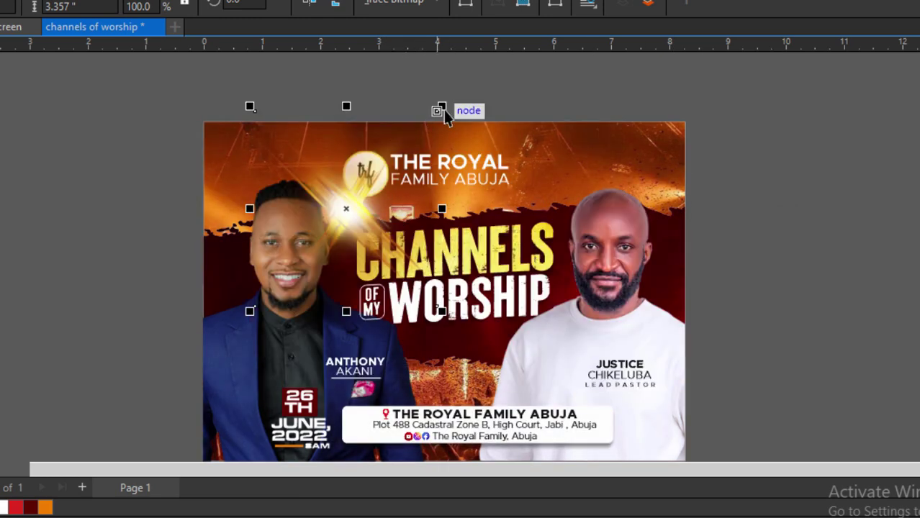
{"action": "left_click_drag", "start_coordinate": [442, 107], "coordinate": [426, 135]}
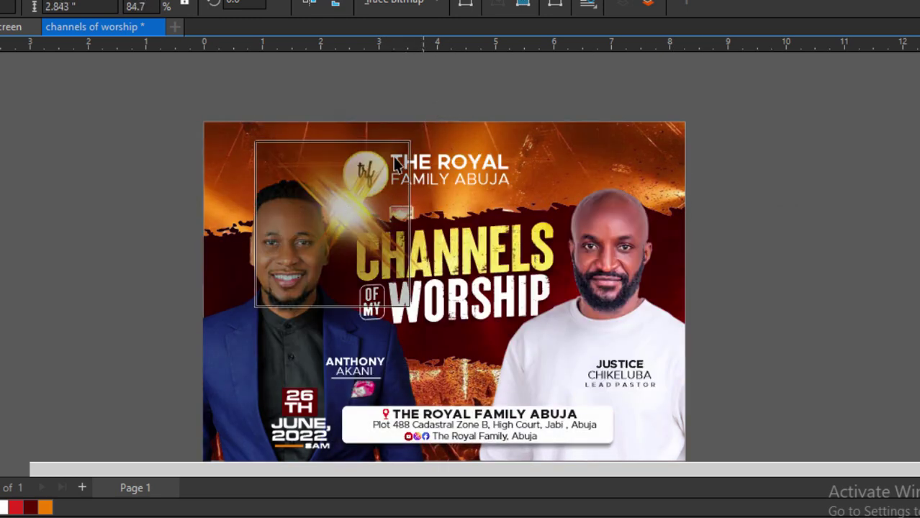
{"action": "left_click_drag", "start_coordinate": [346, 218], "coordinate": [367, 221]}
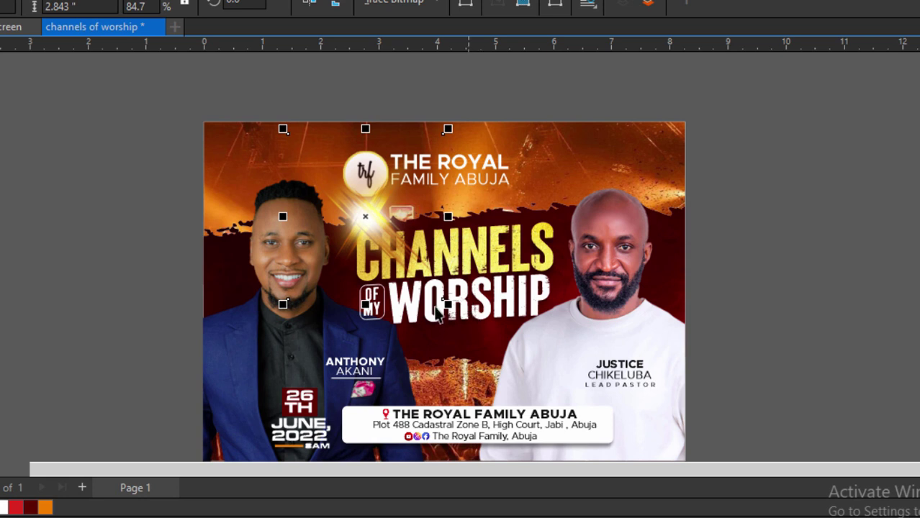
{"action": "left_click_drag", "start_coordinate": [446, 302], "coordinate": [432, 288]}
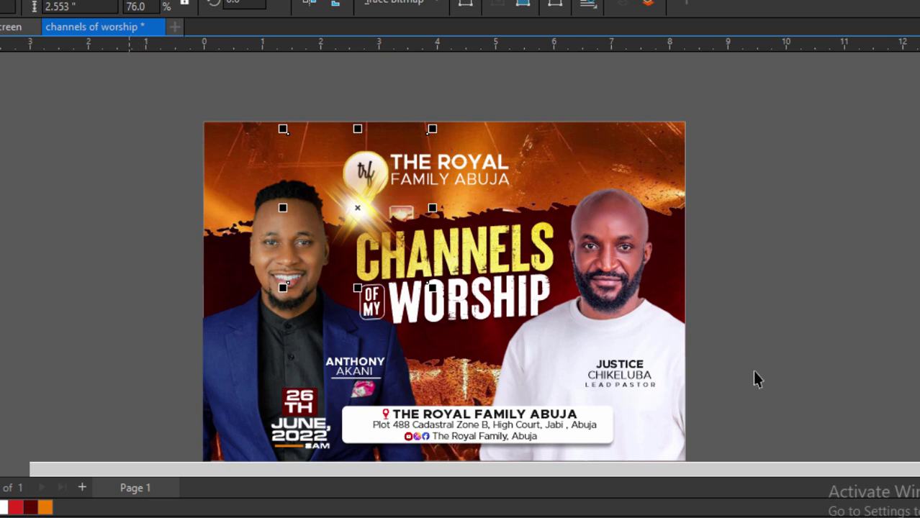
{"action": "scroll", "coordinate": [284, 244], "scroll_direction": "up", "scroll_amount": 1}
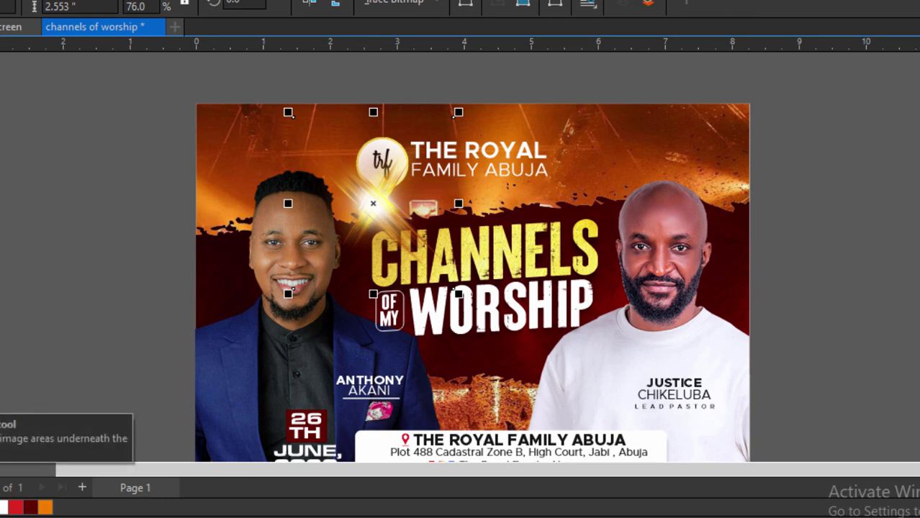
{"action": "left_click", "coordinate": [1, 410]}
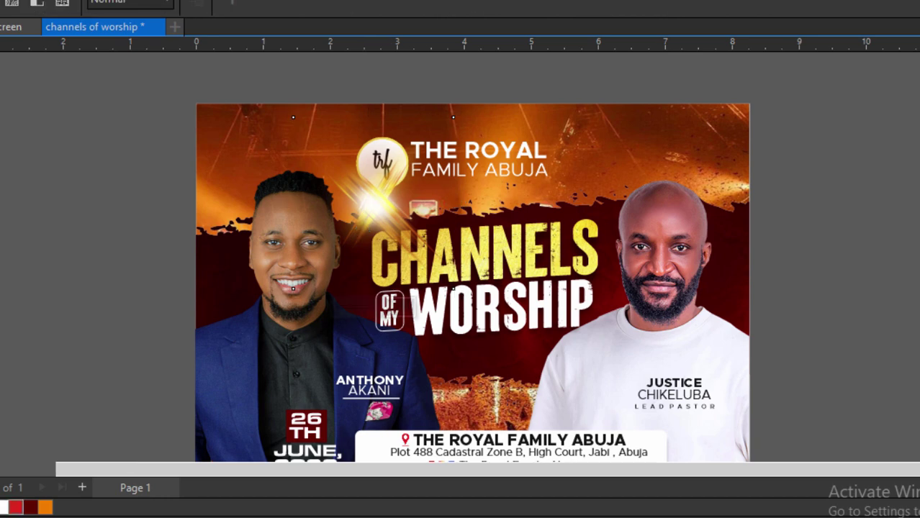
- Set the flare's merge mode to Add and place a 40% copy at the end of CHANNELS
{"action": "left_click", "coordinate": [129, 5]}
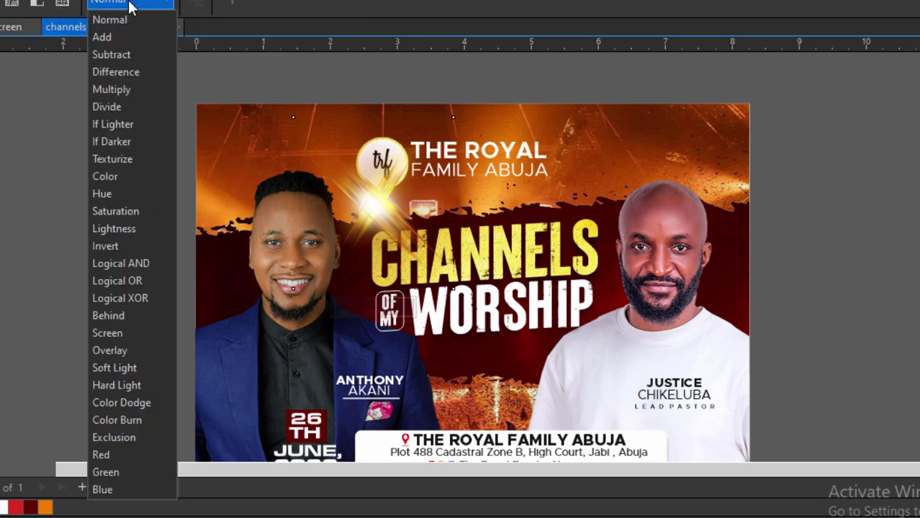
{"action": "left_click", "coordinate": [113, 37]}
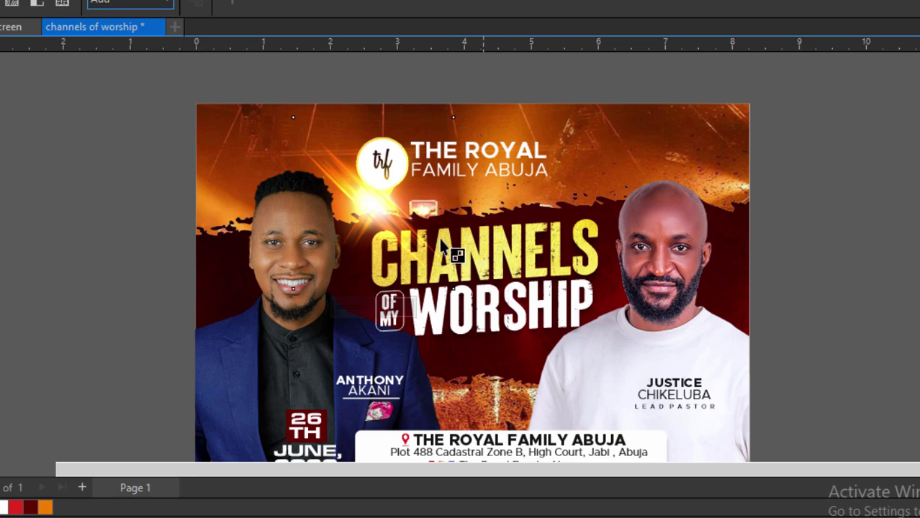
{"action": "left_click", "coordinate": [372, 203]}
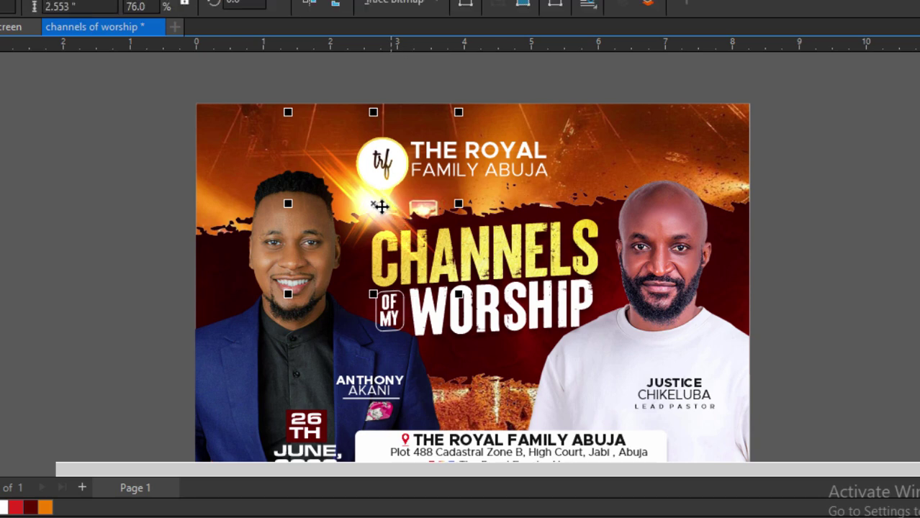
{"action": "left_click_drag", "start_coordinate": [370, 205], "coordinate": [580, 222]}
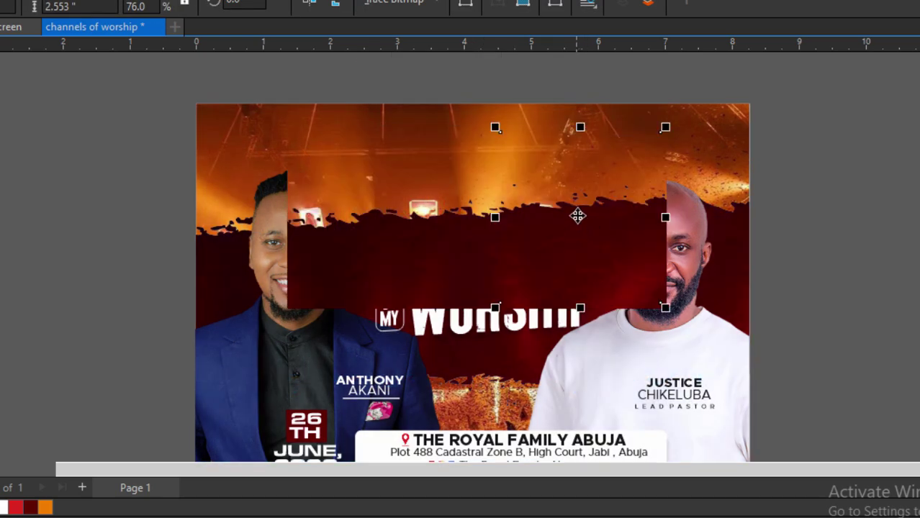
{"action": "left_click_drag", "start_coordinate": [663, 130], "coordinate": [589, 208]}
{"action": "left_click_drag", "start_coordinate": [553, 264], "coordinate": [586, 230]}
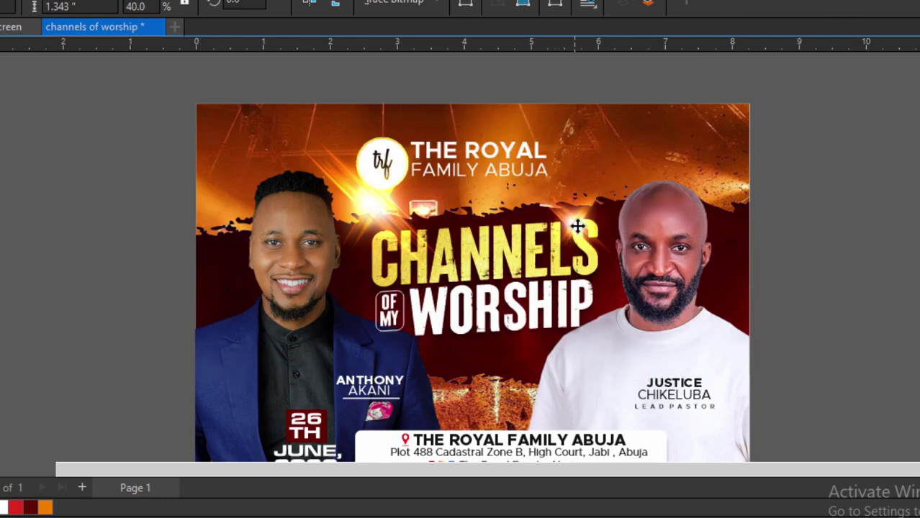
{"action": "left_click", "coordinate": [577, 226]}
- Nudge the CHANNELS OF MY WORSHIP title group slightly right and down, between the two portraits
{"action": "left_click", "coordinate": [846, 294]}
{"action": "scroll", "coordinate": [288, 166], "scroll_direction": "down", "scroll_amount": 1}
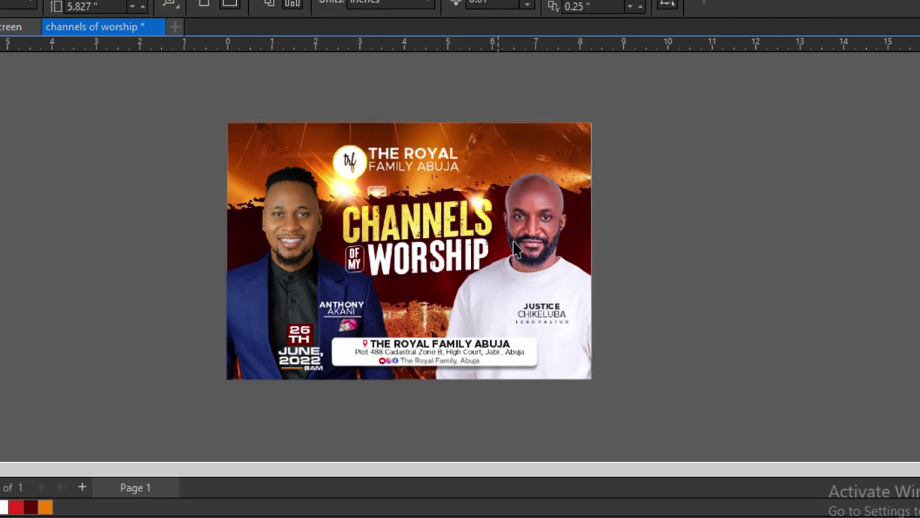
{"action": "scroll", "coordinate": [199, 201], "scroll_direction": "up", "scroll_amount": 1}
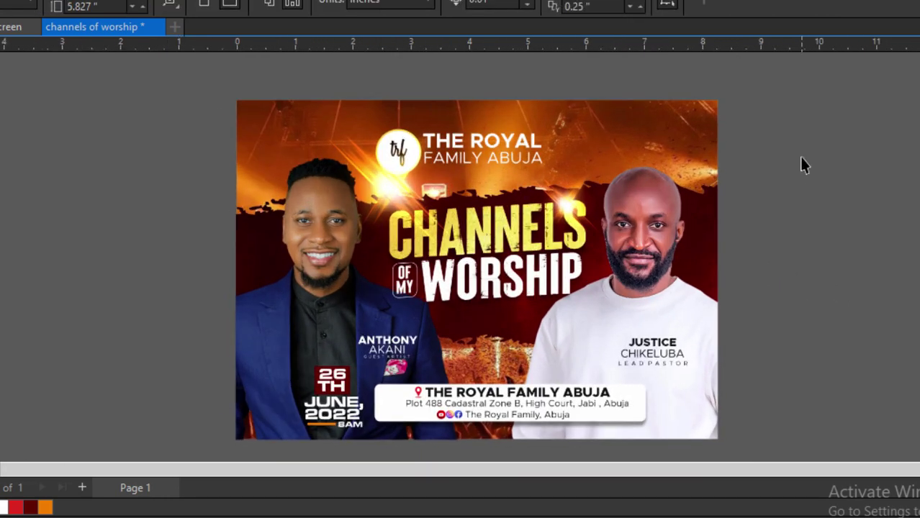
{"action": "left_click_drag", "start_coordinate": [802, 170], "coordinate": [345, 338]}
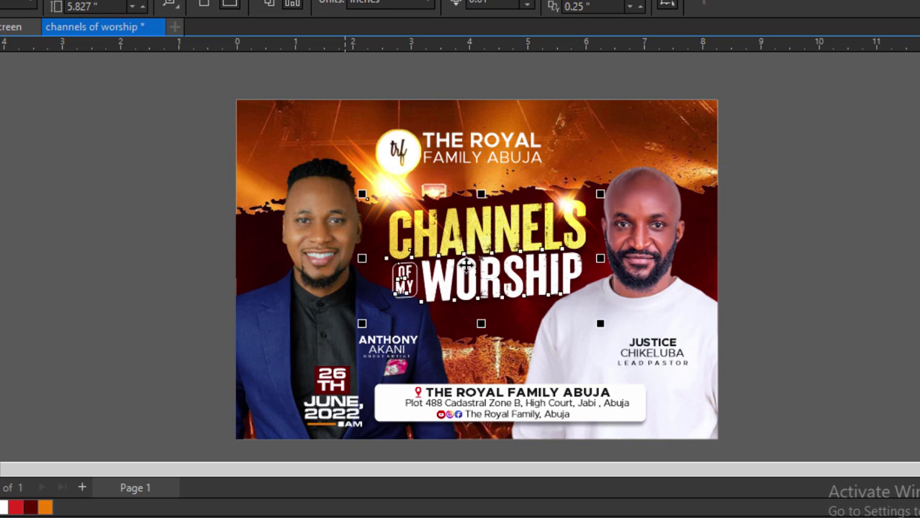
{"action": "left_click_drag", "start_coordinate": [466, 265], "coordinate": [471, 271]}
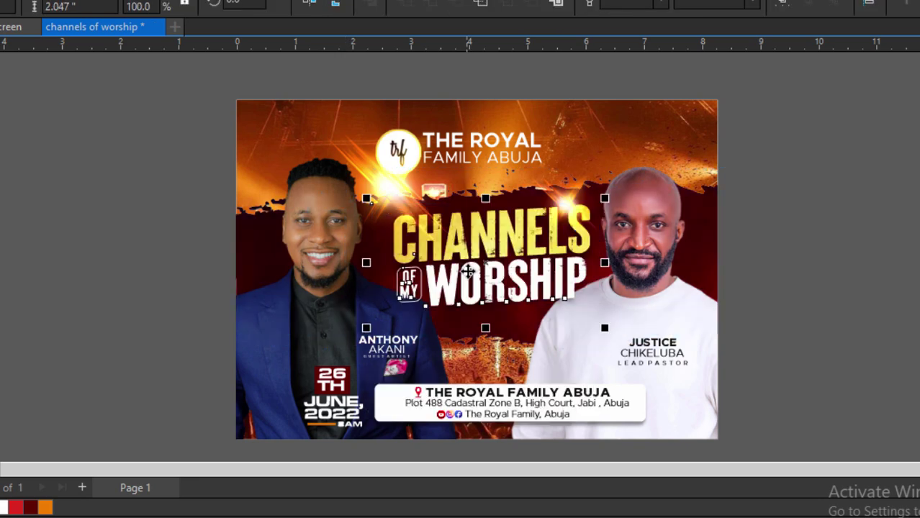
{"action": "left_click", "coordinate": [669, 302]}
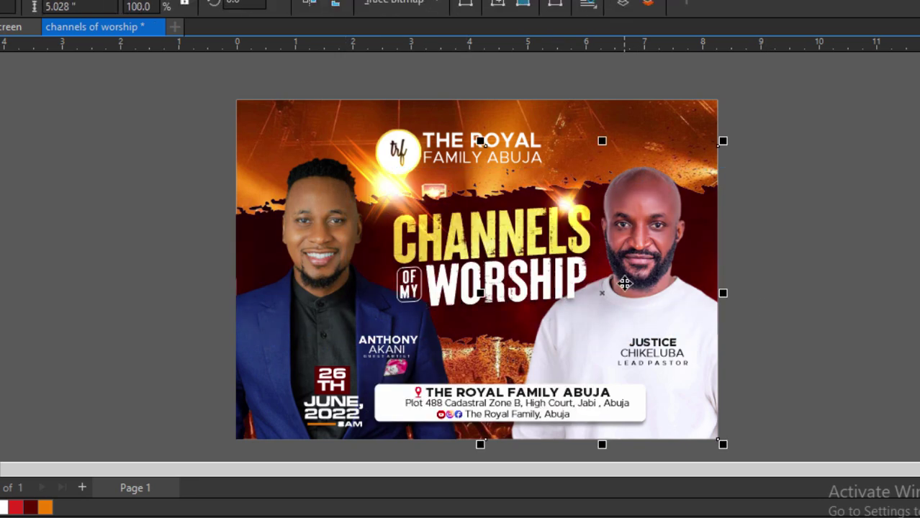
{"action": "left_click_drag", "start_coordinate": [790, 180], "coordinate": [538, 298]}
{"action": "scroll", "coordinate": [507, 272], "scroll_direction": "up", "scroll_amount": 1}
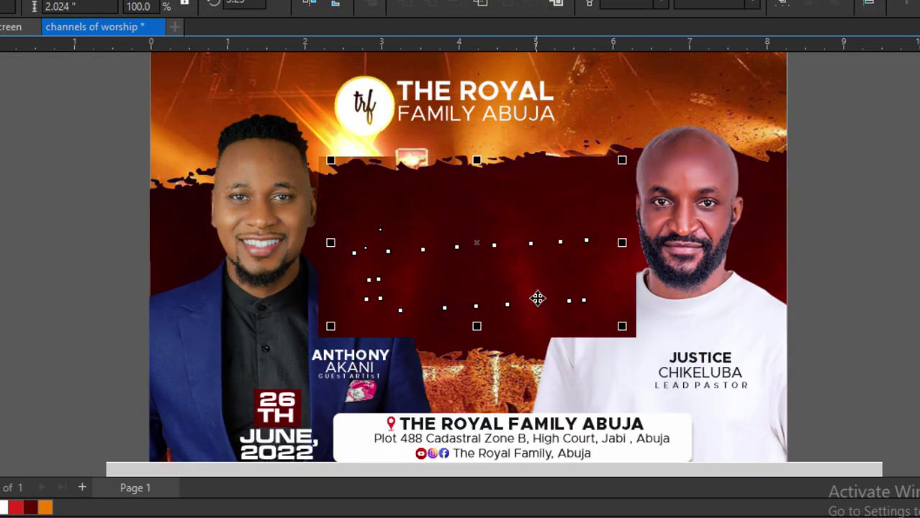
{"action": "left_click", "coordinate": [848, 282]}
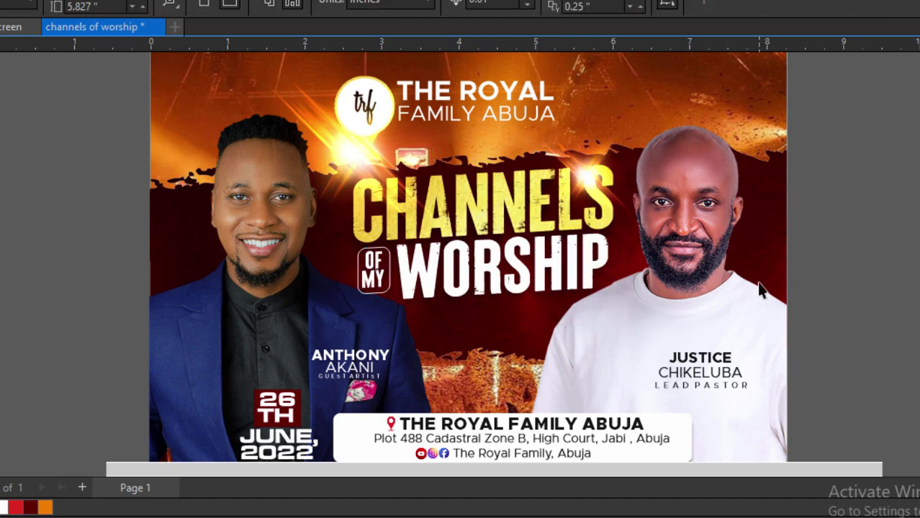
{"action": "left_click", "coordinate": [711, 189]}
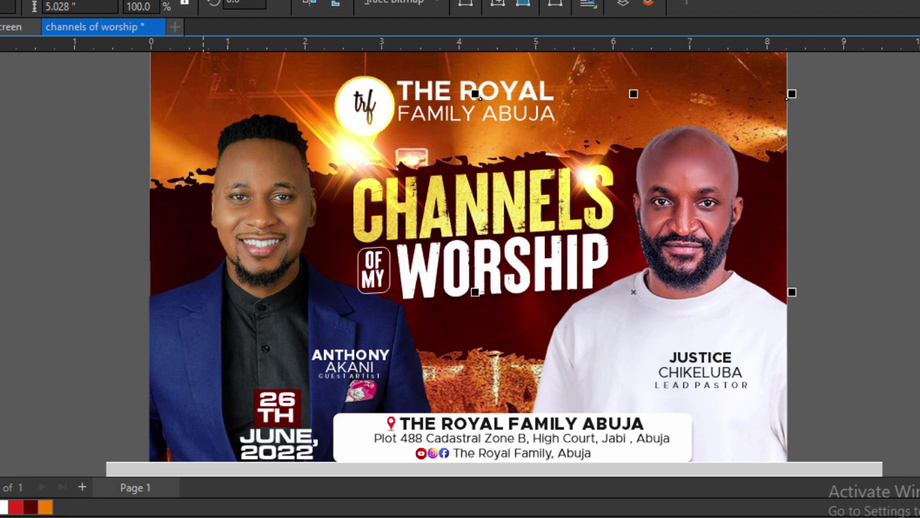
- Desaturate the right-hand portrait to about -85 saturation with Hue/Saturation/Lightness
{"action": "key", "text": "alt+c"}
{"action": "mouse_move", "coordinate": [181, 13]}
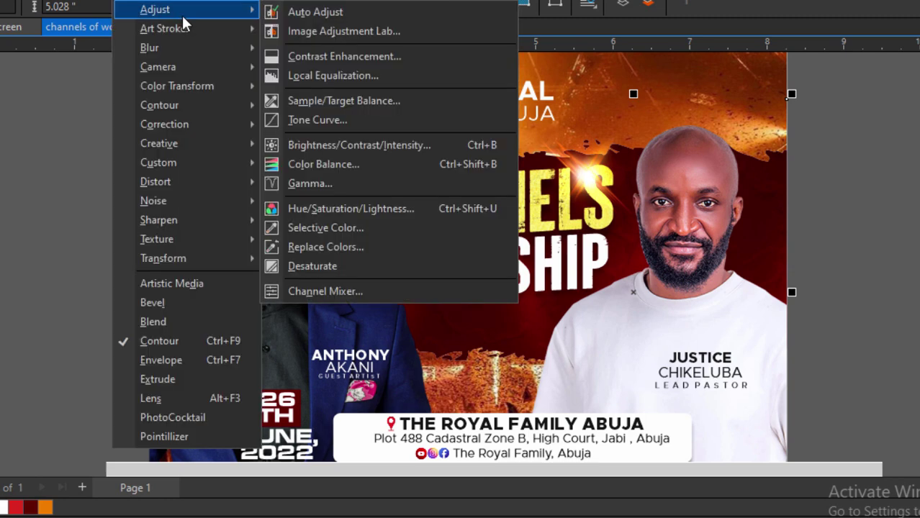
{"action": "left_click", "coordinate": [371, 209]}
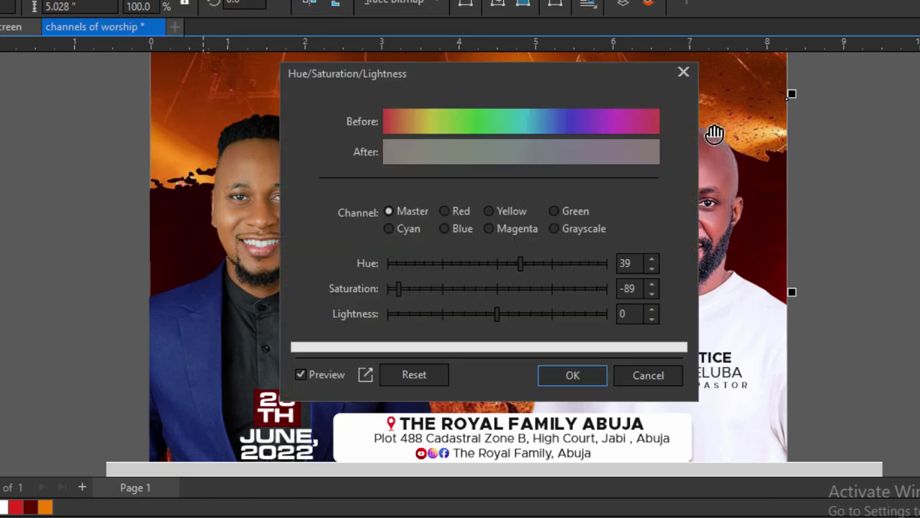
{"action": "left_click_drag", "start_coordinate": [602, 92], "coordinate": [421, 55]}
{"action": "left_click", "coordinate": [286, 263]}
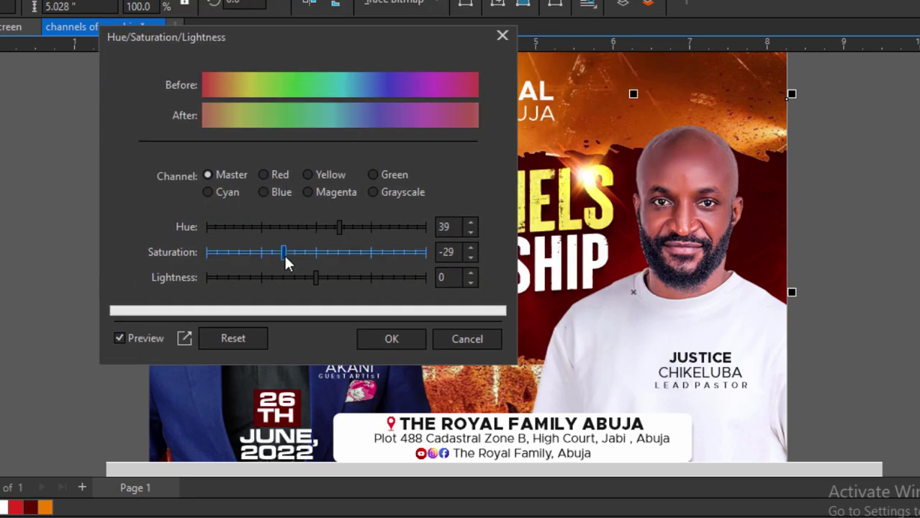
{"action": "left_click", "coordinate": [240, 255]}
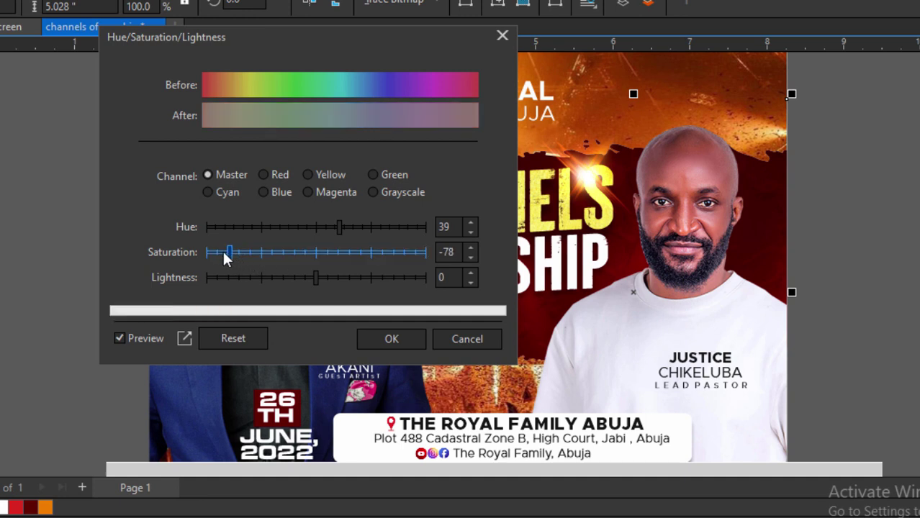
{"action": "left_click", "coordinate": [224, 254]}
{"action": "left_click", "coordinate": [420, 344]}
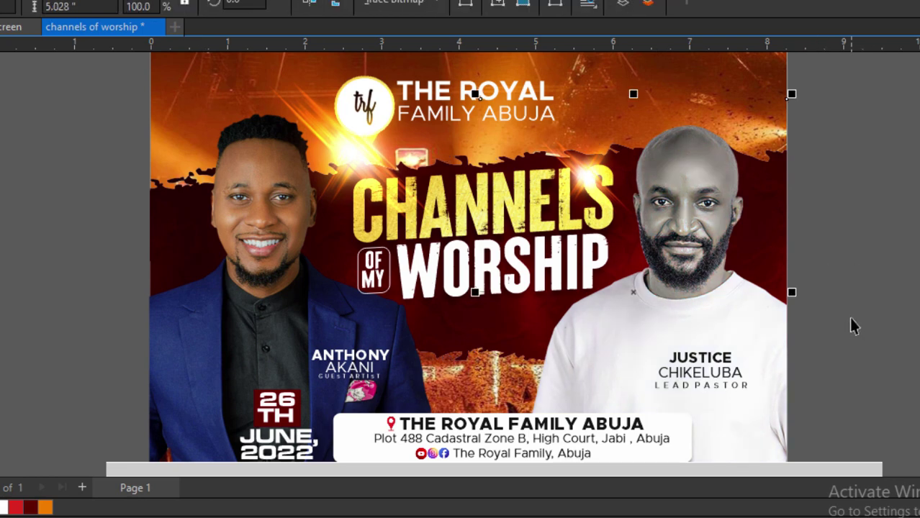
- Apply the same Hue/Saturation/Lightness desaturation to the left-hand portrait
{"action": "left_click", "coordinate": [229, 230]}
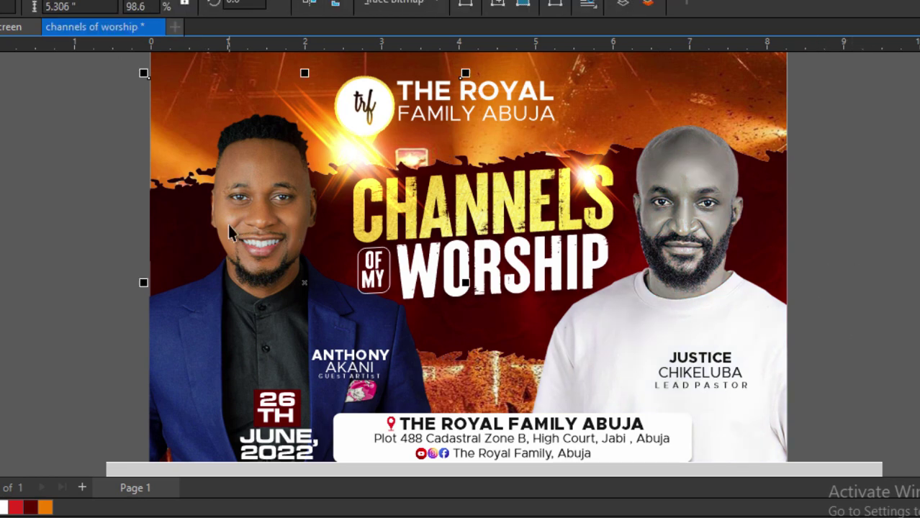
{"action": "left_click", "coordinate": [180, 0]}
{"action": "mouse_move", "coordinate": [129, 0]}
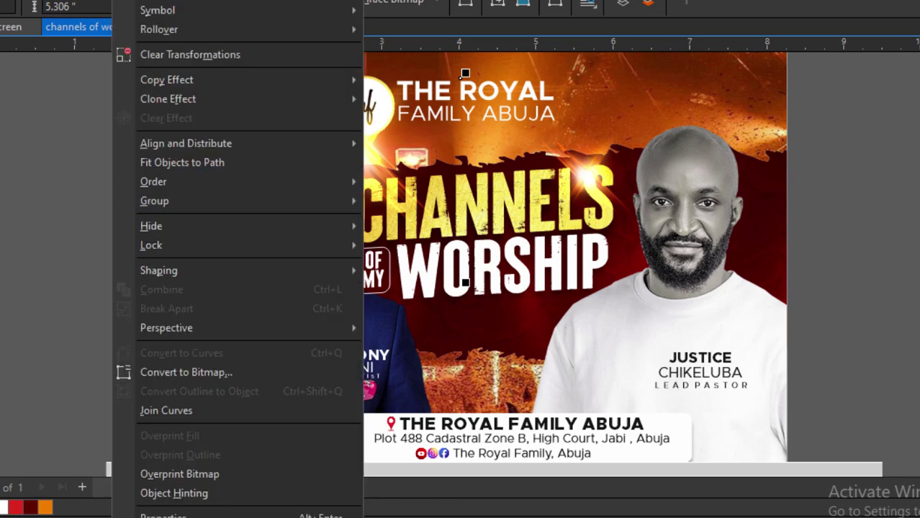
{"action": "mouse_move", "coordinate": [33, 0]}
{"action": "left_click", "coordinate": [291, 269]}
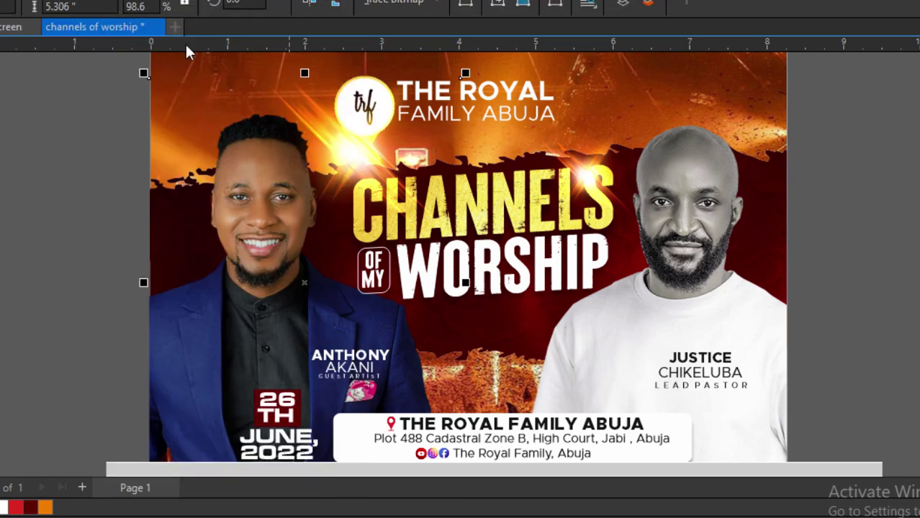
{"action": "left_click", "coordinate": [151, 0]}
{"action": "mouse_move", "coordinate": [184, 10]}
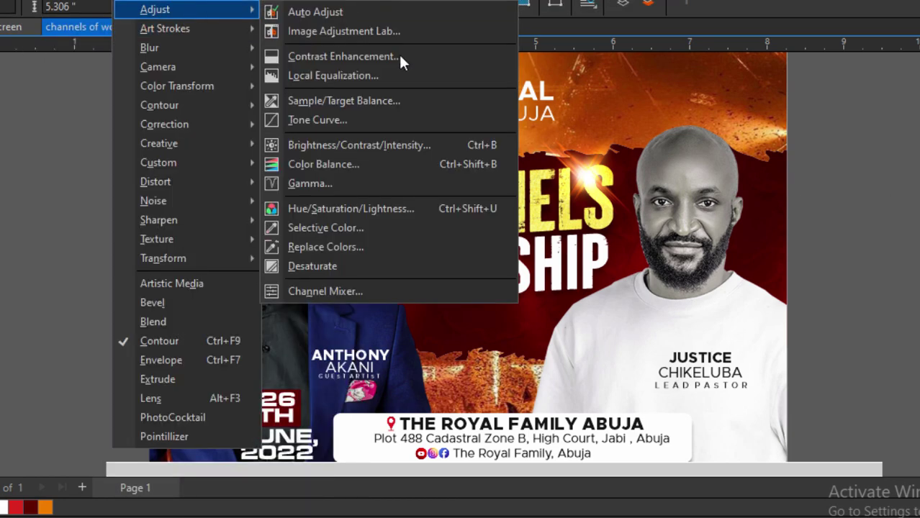
{"action": "left_click", "coordinate": [350, 208]}
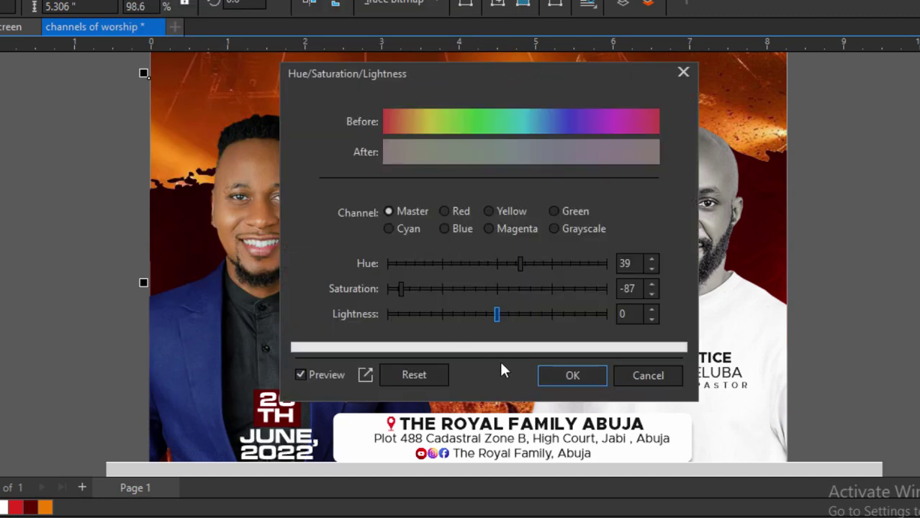
{"action": "left_click", "coordinate": [552, 376]}
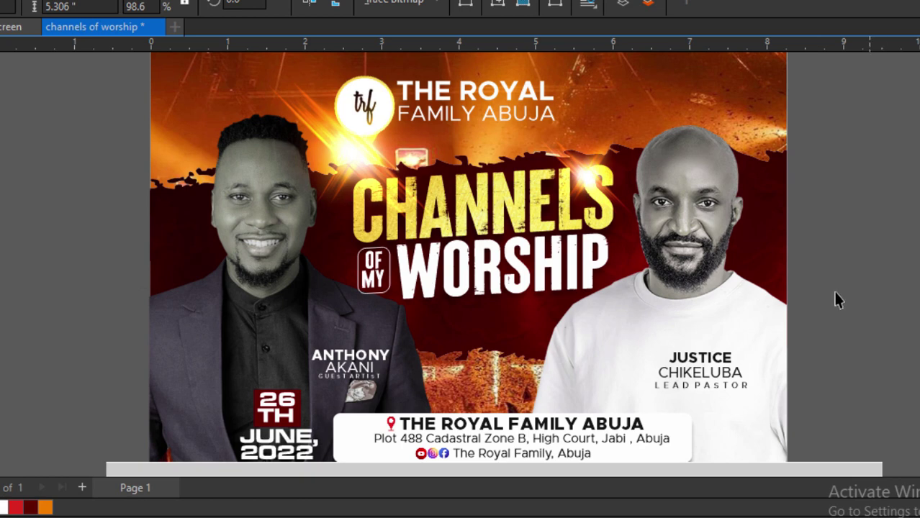
{"action": "left_click", "coordinate": [807, 278]}
- Scale the trf logo circle up to about 118.6% by dragging its corner handle
{"action": "scroll", "coordinate": [685, 317], "scroll_direction": "down", "scroll_amount": 2}
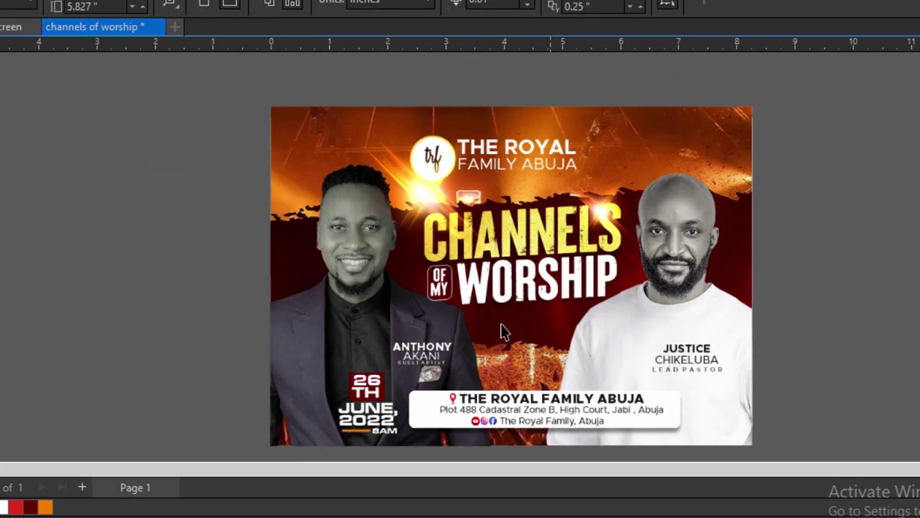
{"action": "scroll", "coordinate": [691, 362], "scroll_direction": "up", "scroll_amount": 1}
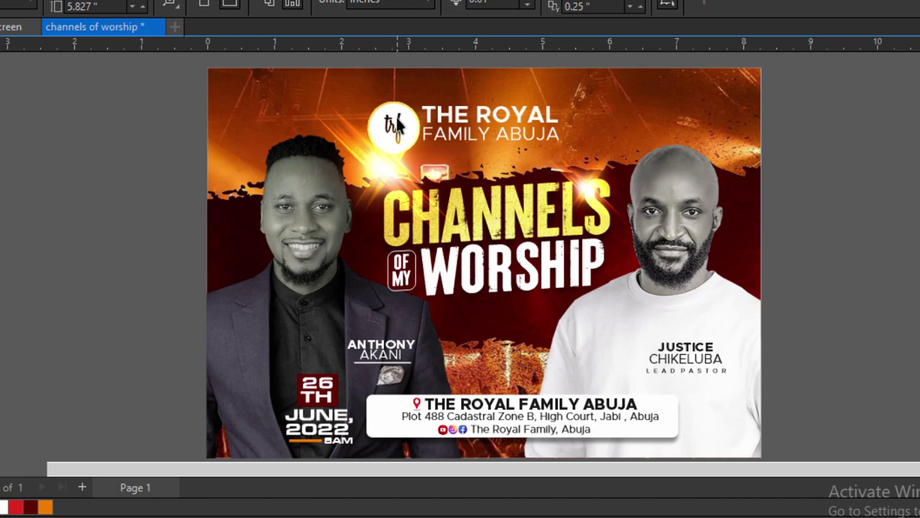
{"action": "left_click", "coordinate": [381, 146]}
{"action": "left_click", "coordinate": [901, 127]}
{"action": "scroll", "coordinate": [567, 246], "scroll_direction": "down", "scroll_amount": 1}
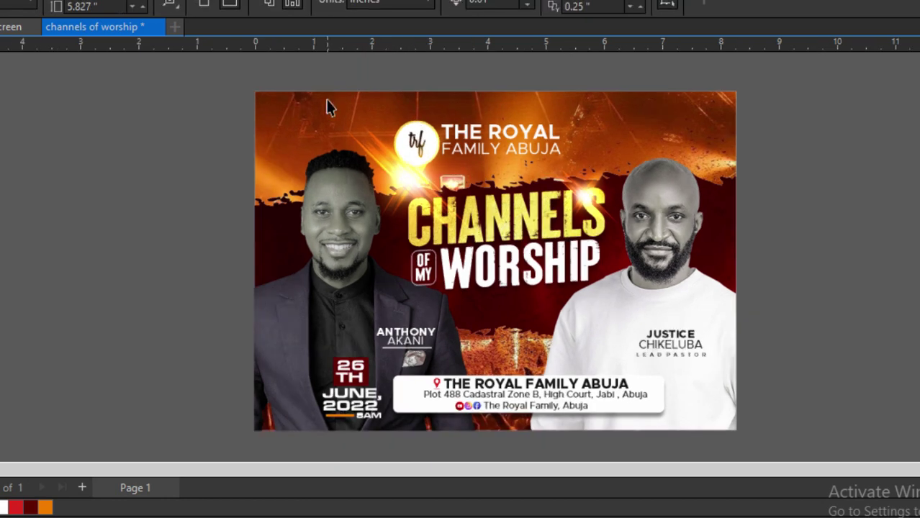
{"action": "left_click_drag", "start_coordinate": [345, 70], "coordinate": [442, 177]}
{"action": "scroll", "coordinate": [397, 133], "scroll_direction": "up", "scroll_amount": 1}
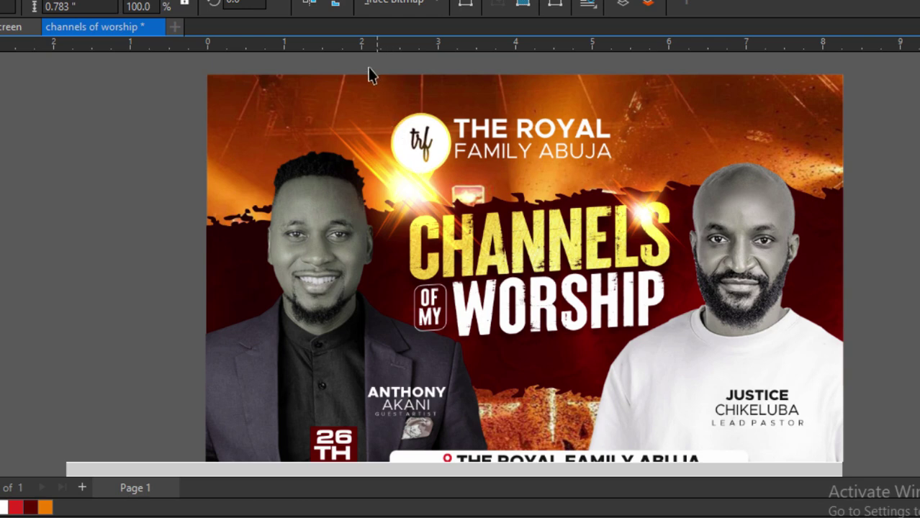
{"action": "left_click_drag", "start_coordinate": [367, 67], "coordinate": [489, 205]}
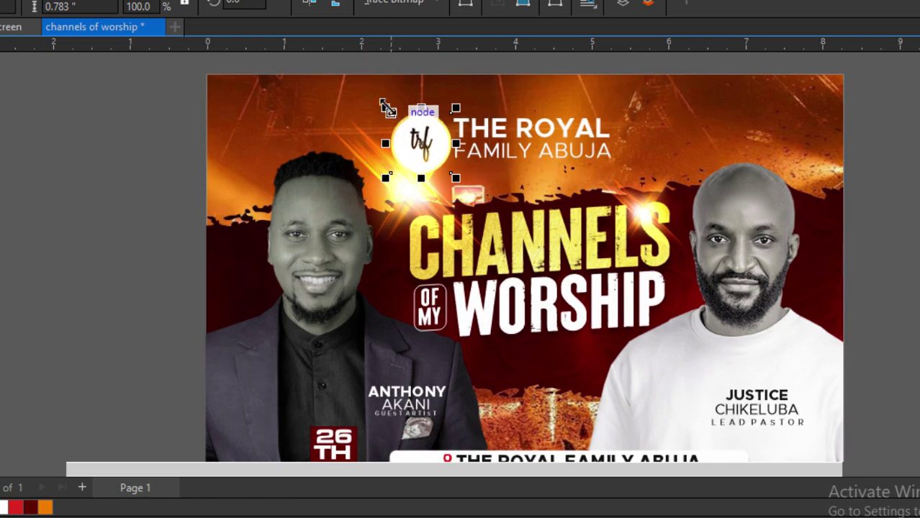
{"action": "mouse_move", "coordinate": [385, 107]}
{"action": "left_mouse_down"}
{"action": "mouse_move", "coordinate": [370, 87]}
{"action": "mouse_move", "coordinate": [373, 96]}
{"action": "left_mouse_up"}
- Zoom out to the whole page to review the finished flyer
{"action": "left_click", "coordinate": [903, 144]}
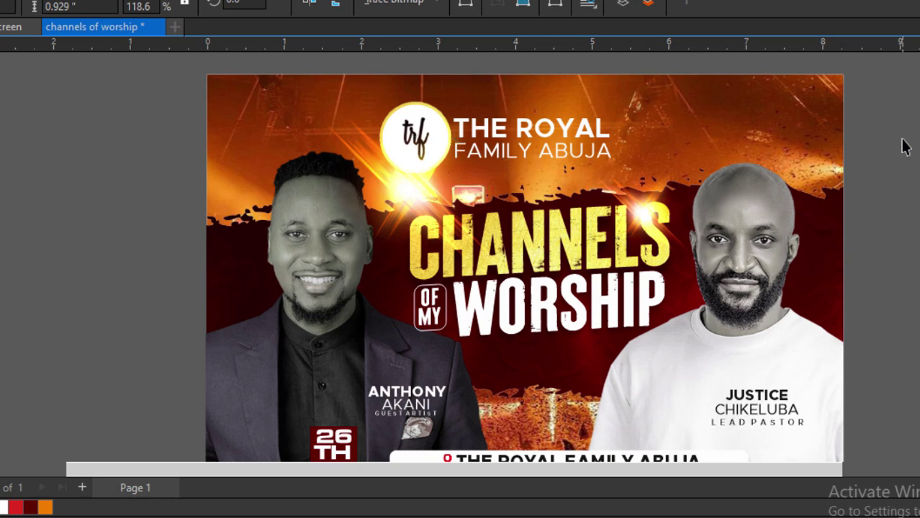
{"action": "key", "text": "shift+F4"}
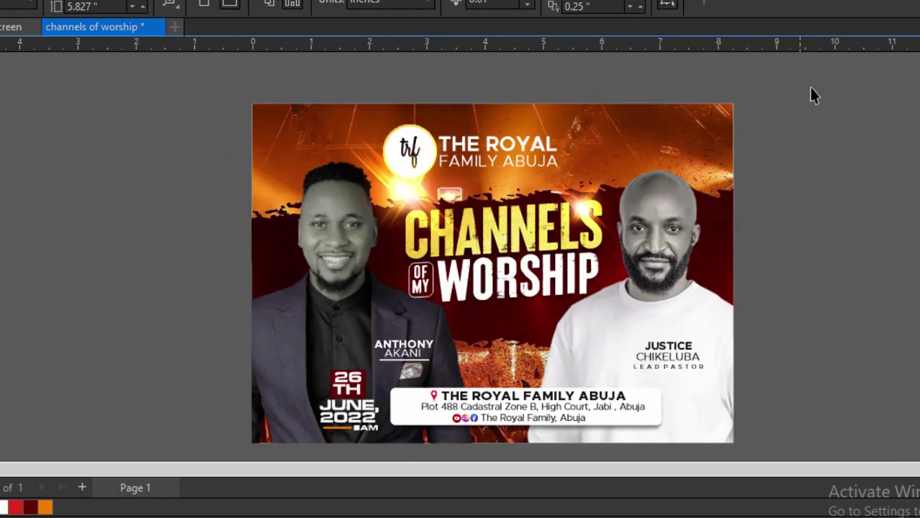
{"action": "left_click_drag", "start_coordinate": [814, 89], "coordinate": [325, 178]}
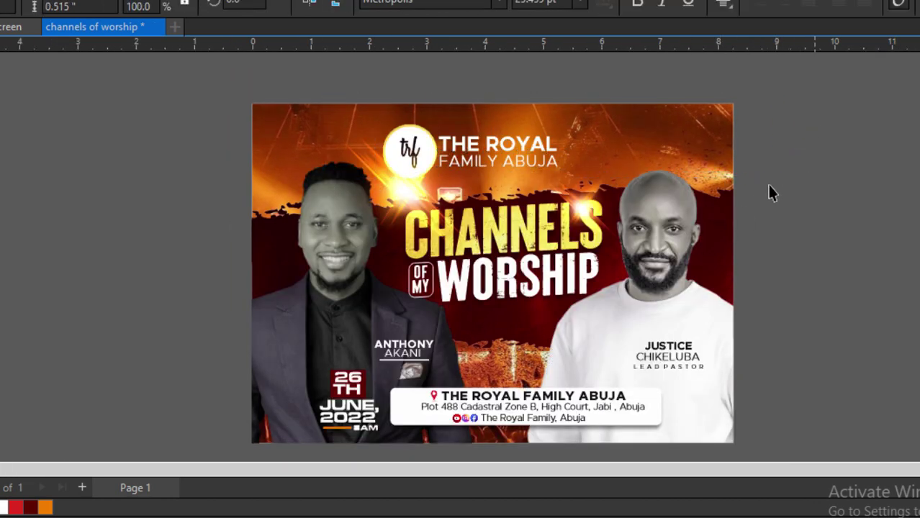
{"action": "left_click", "coordinate": [767, 183]}
{"action": "scroll", "coordinate": [179, 239], "scroll_direction": "down", "scroll_amount": 1}
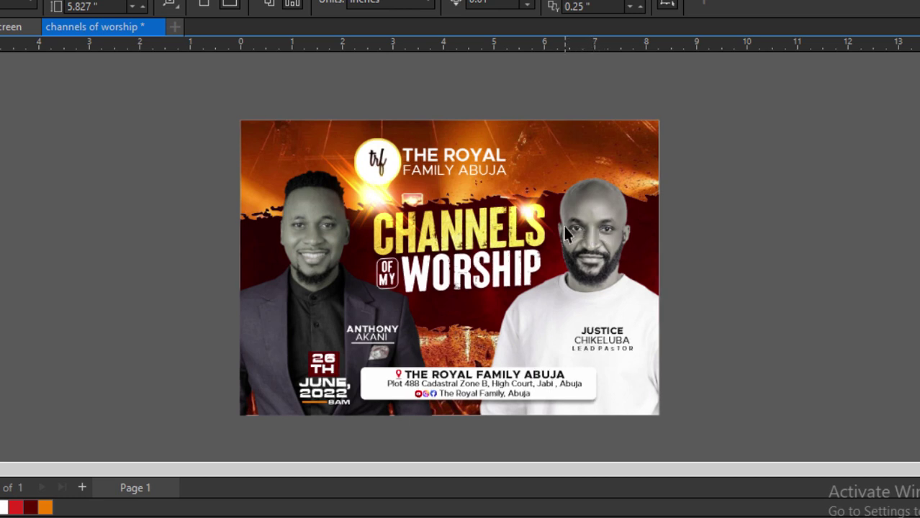